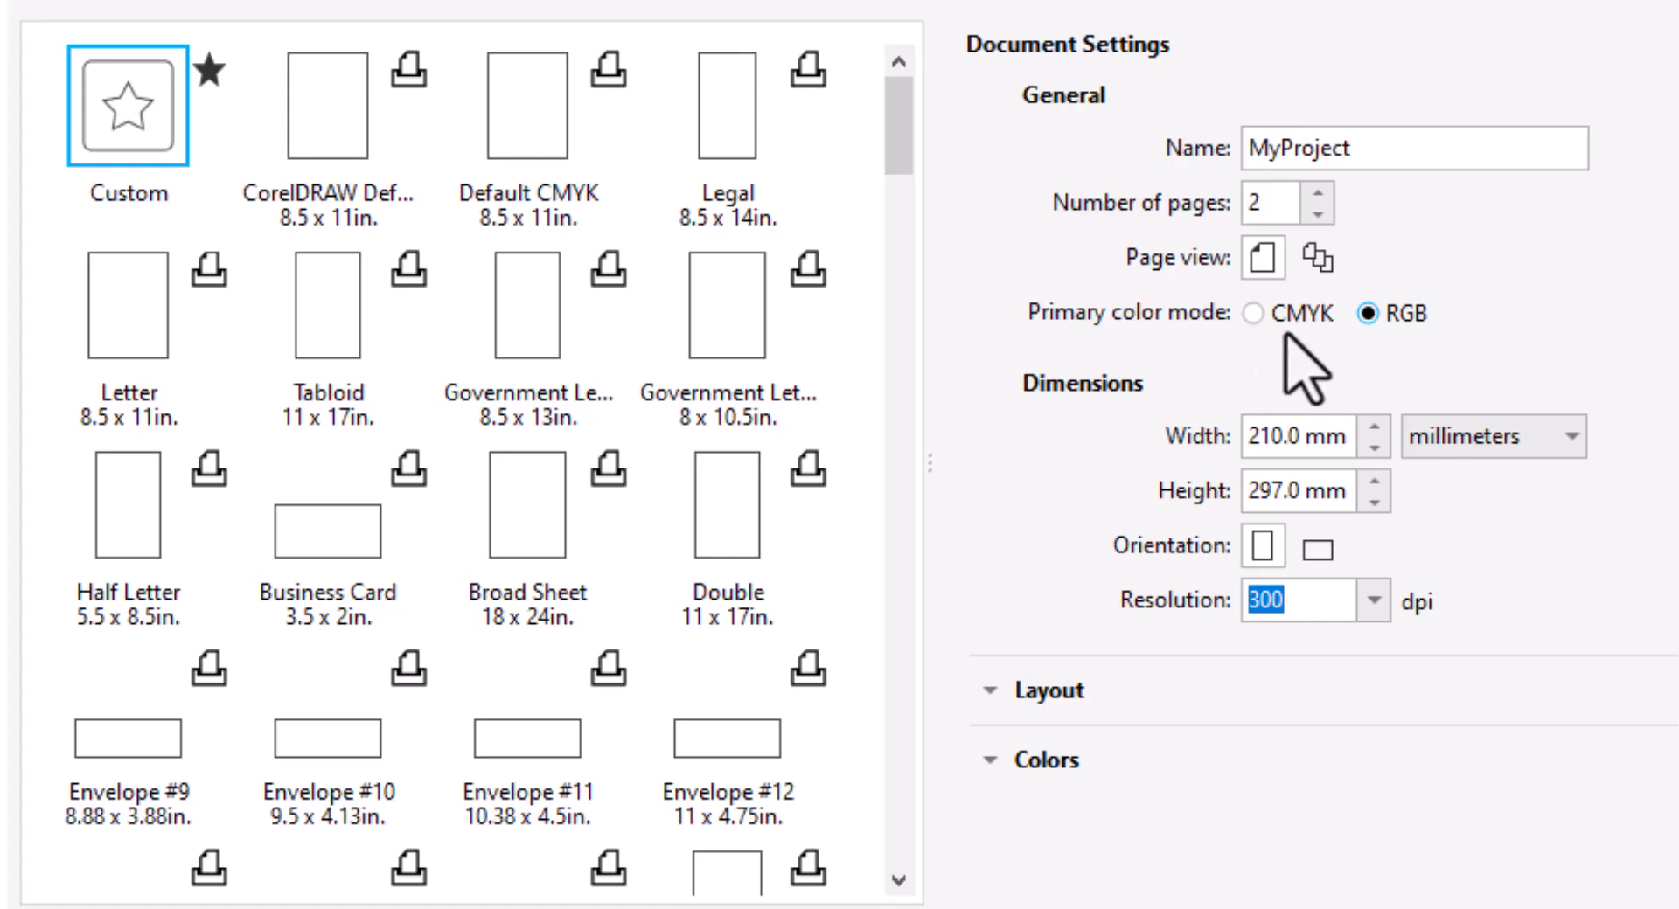
Create a two-page landscape A4 document named MyProject in RGB at 300 dpi.
scroll(390, 400, down, 20)
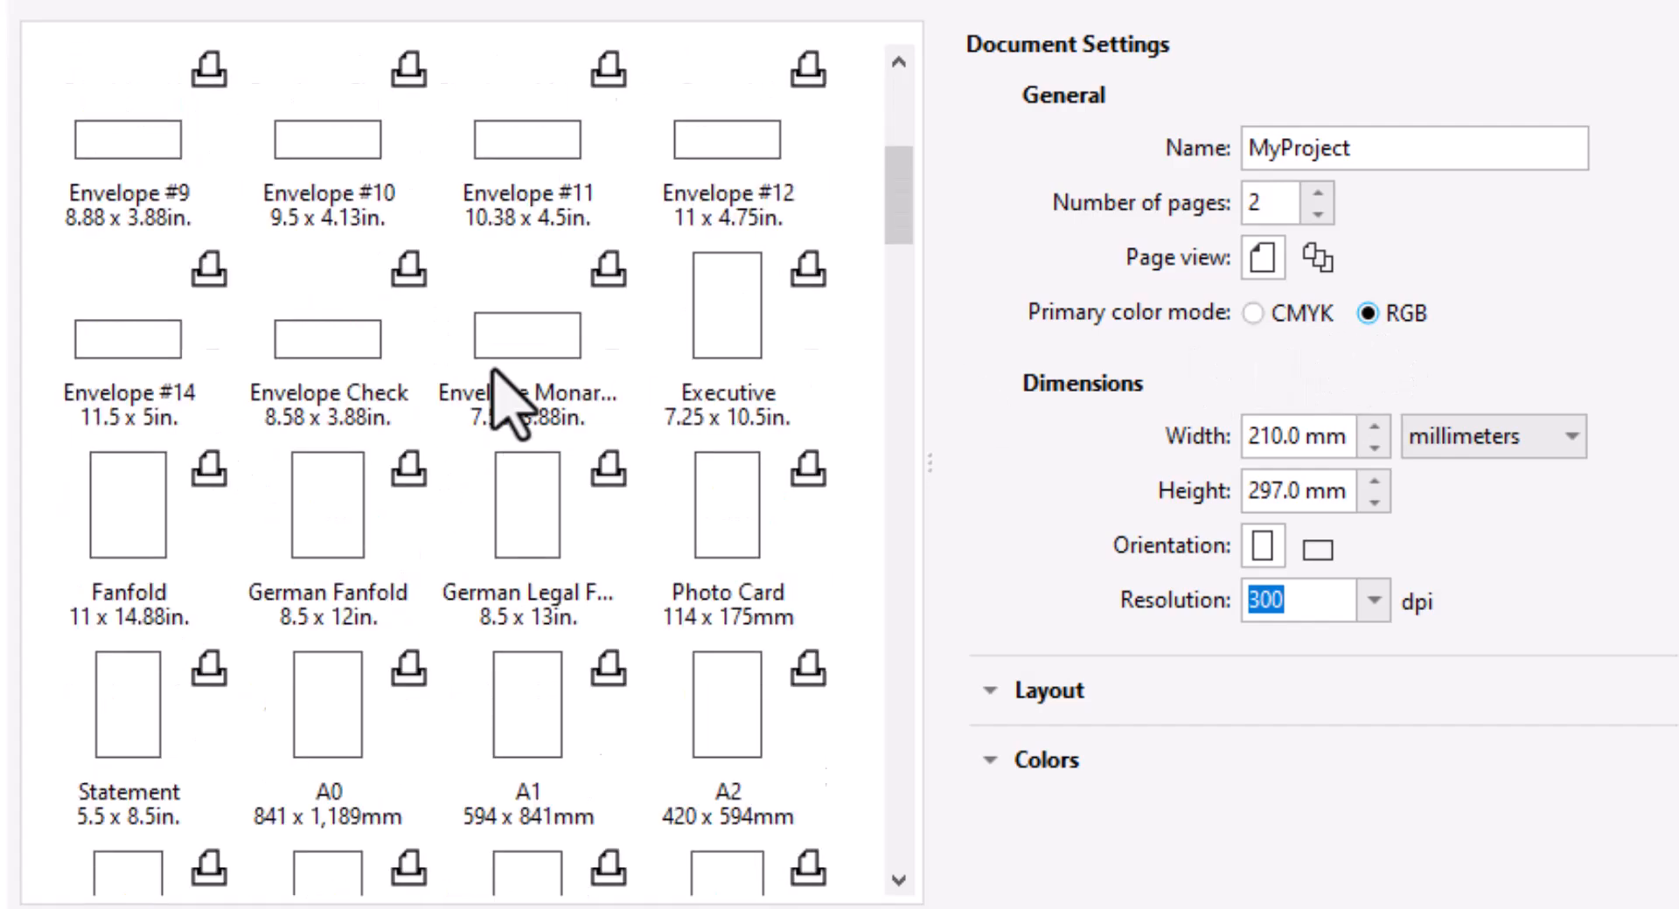
scroll(418, 442, up, 6)
scroll(433, 472, up, 10)
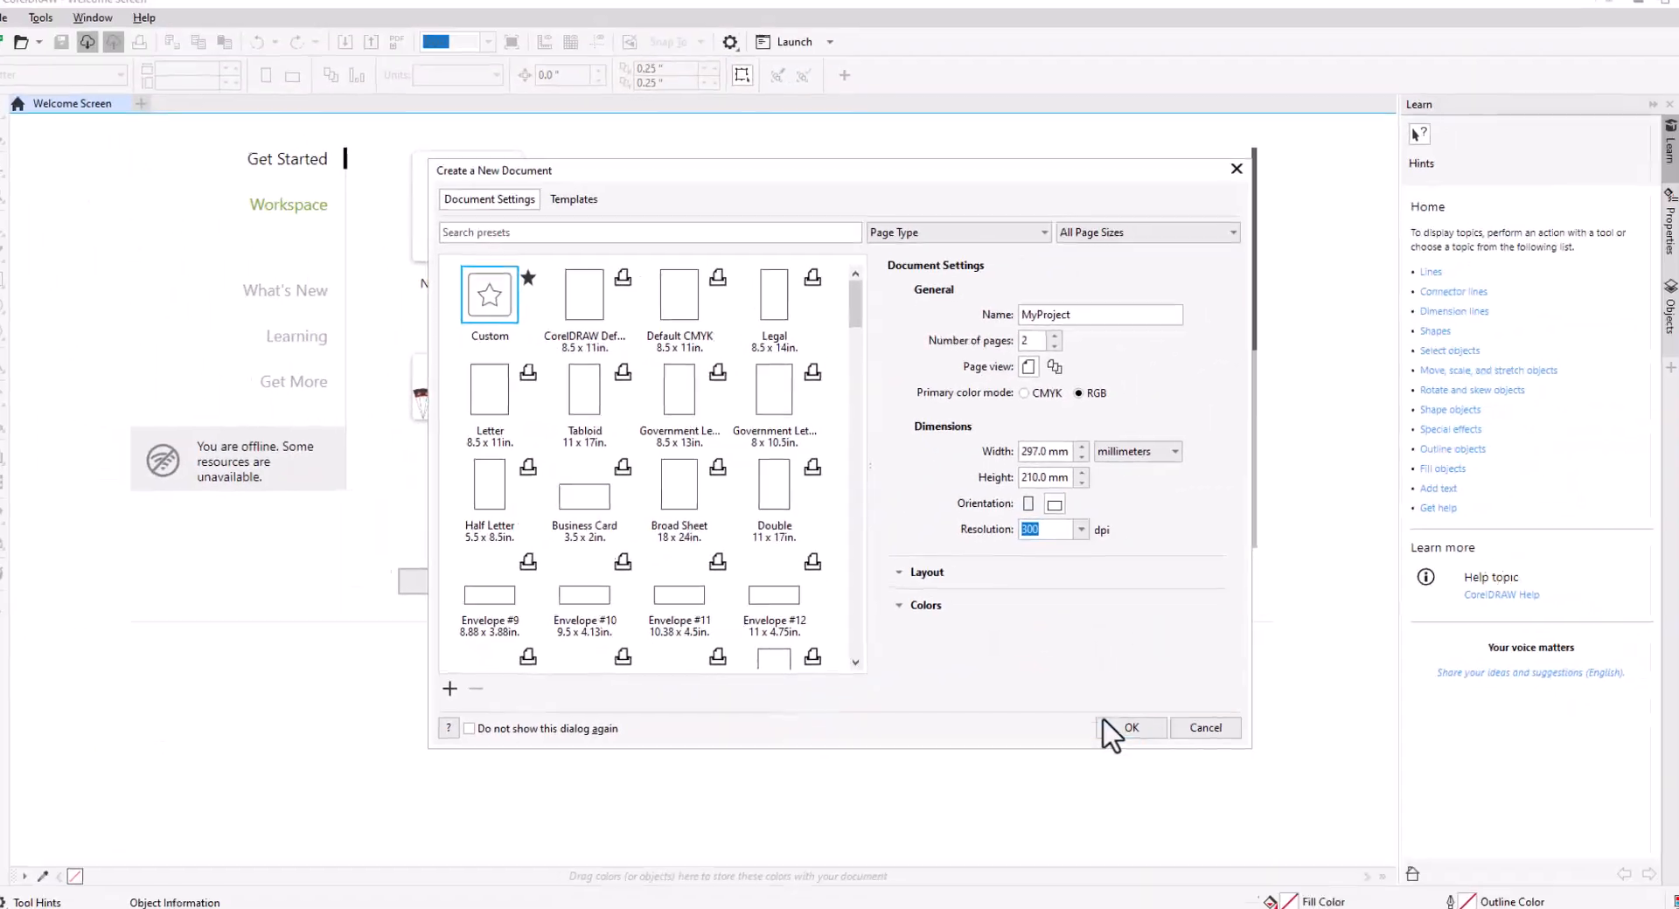
click(1123, 722)
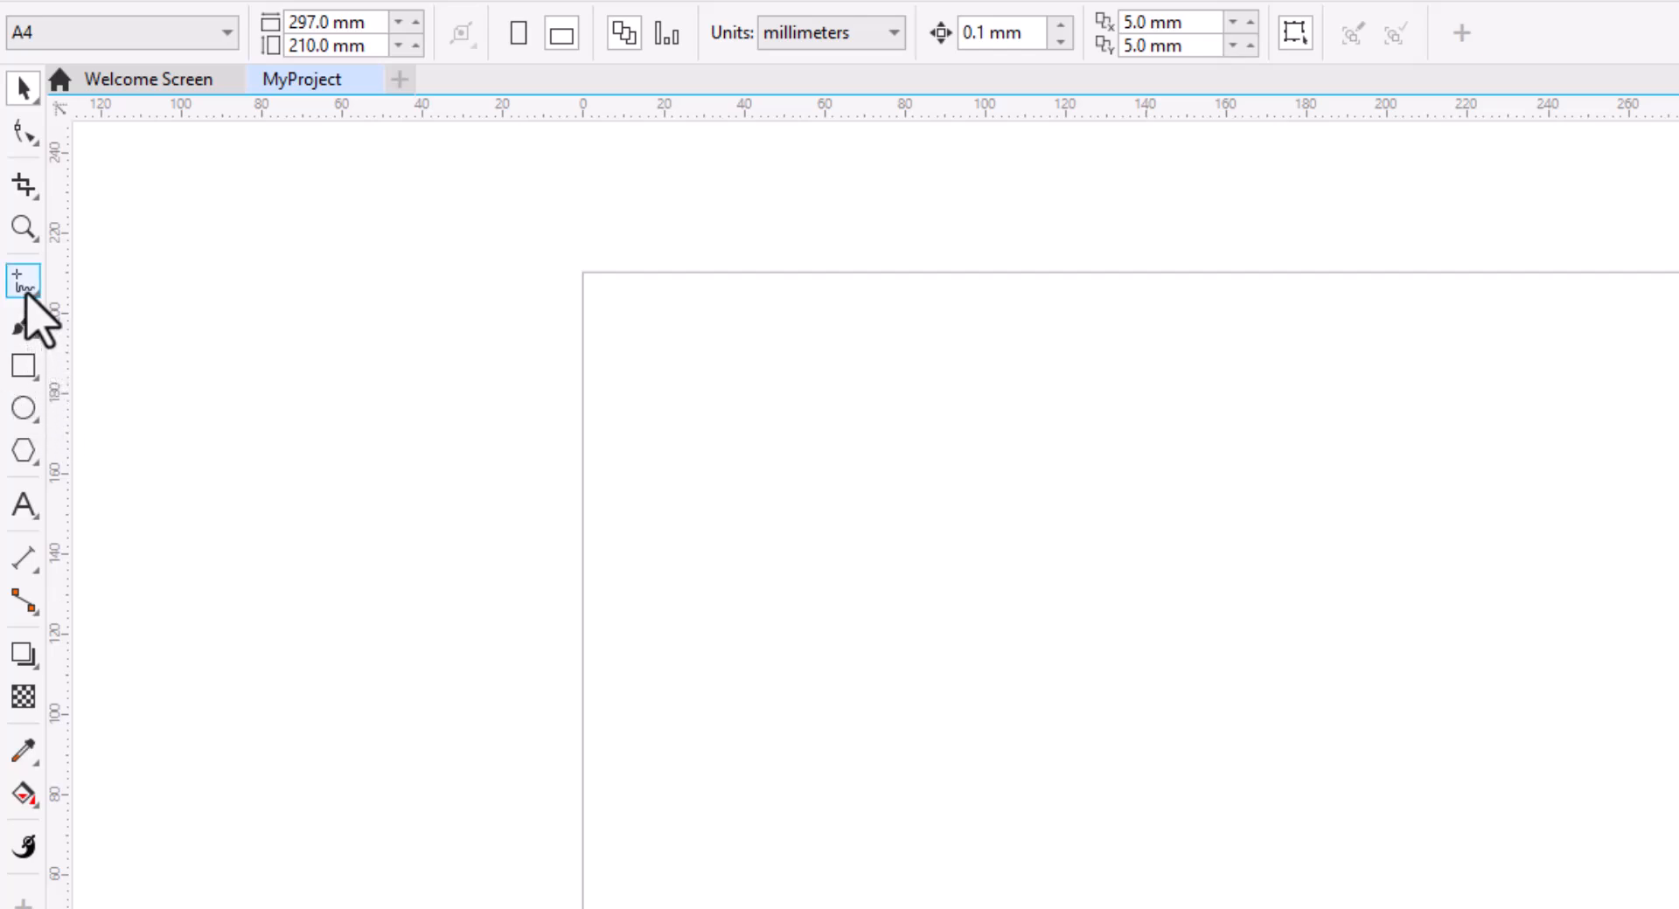
Go through the toolbox tools one by one, starting with the Rectangle tool.
mouse_move(20, 376)
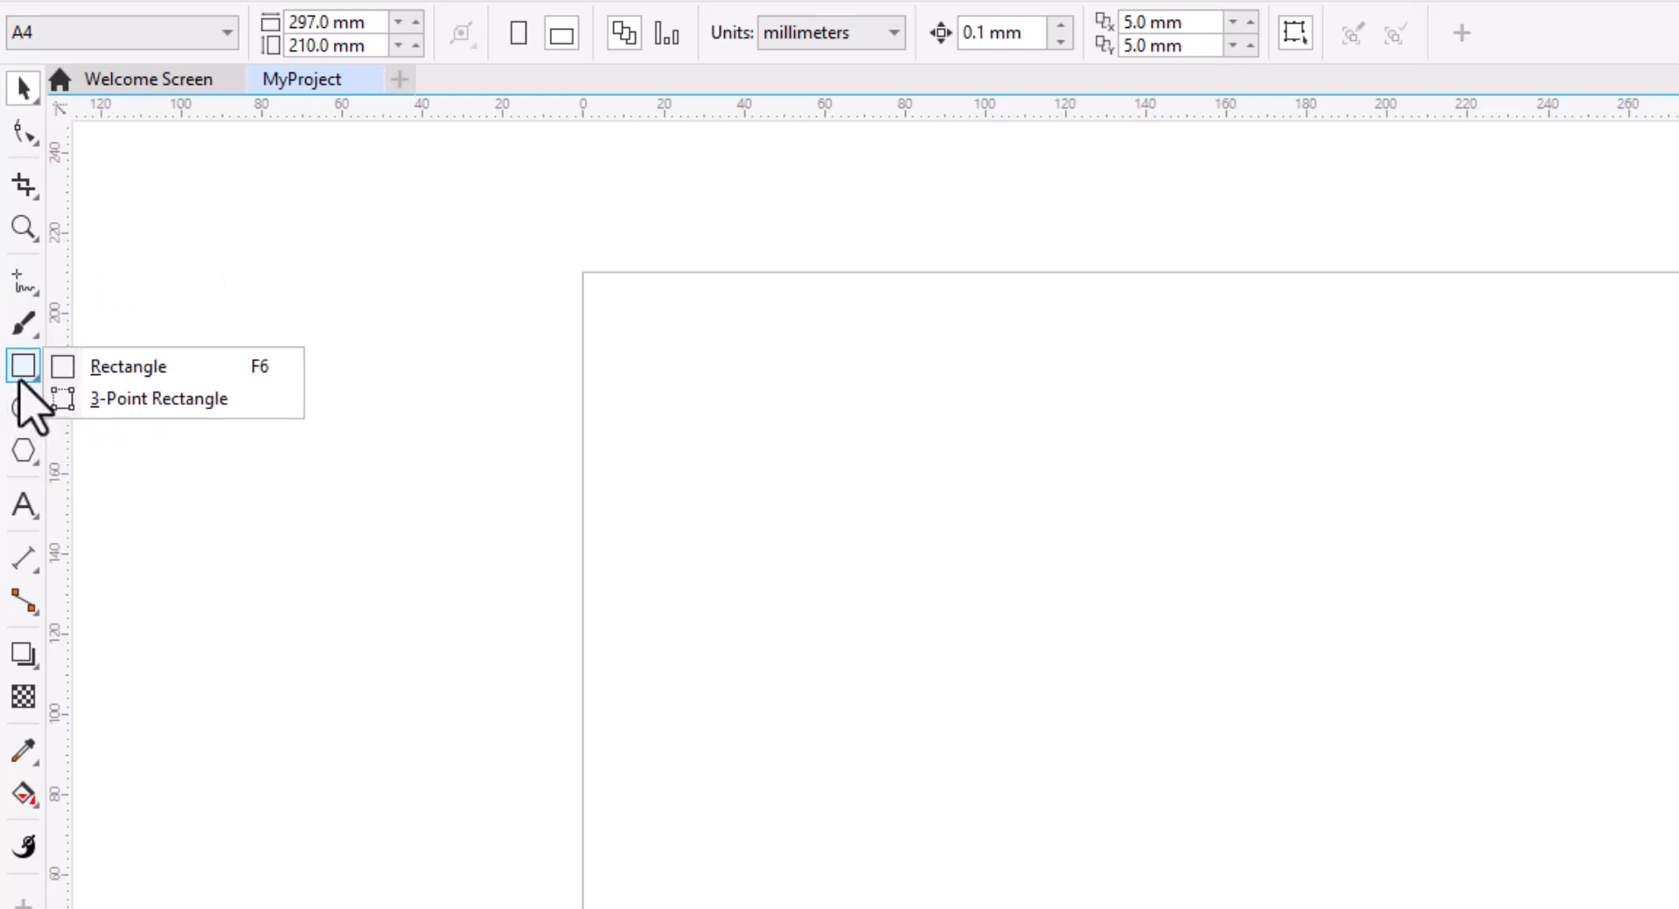
click(124, 374)
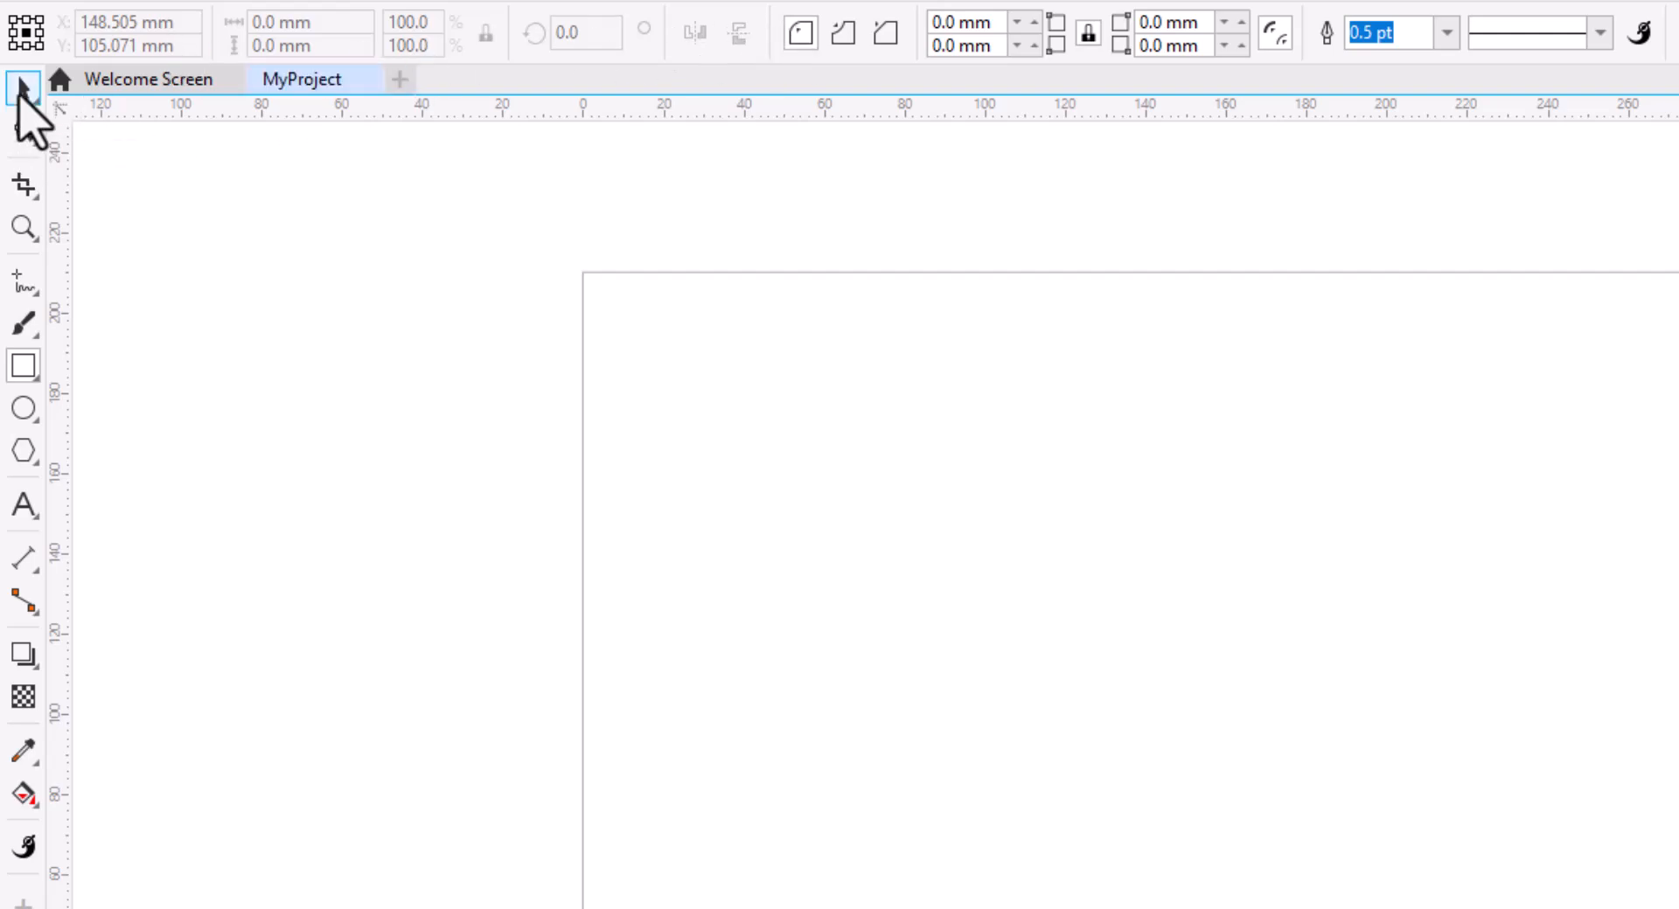
click(23, 131)
click(21, 179)
click(22, 230)
click(26, 324)
click(26, 365)
click(26, 409)
click(26, 451)
click(28, 507)
click(24, 603)
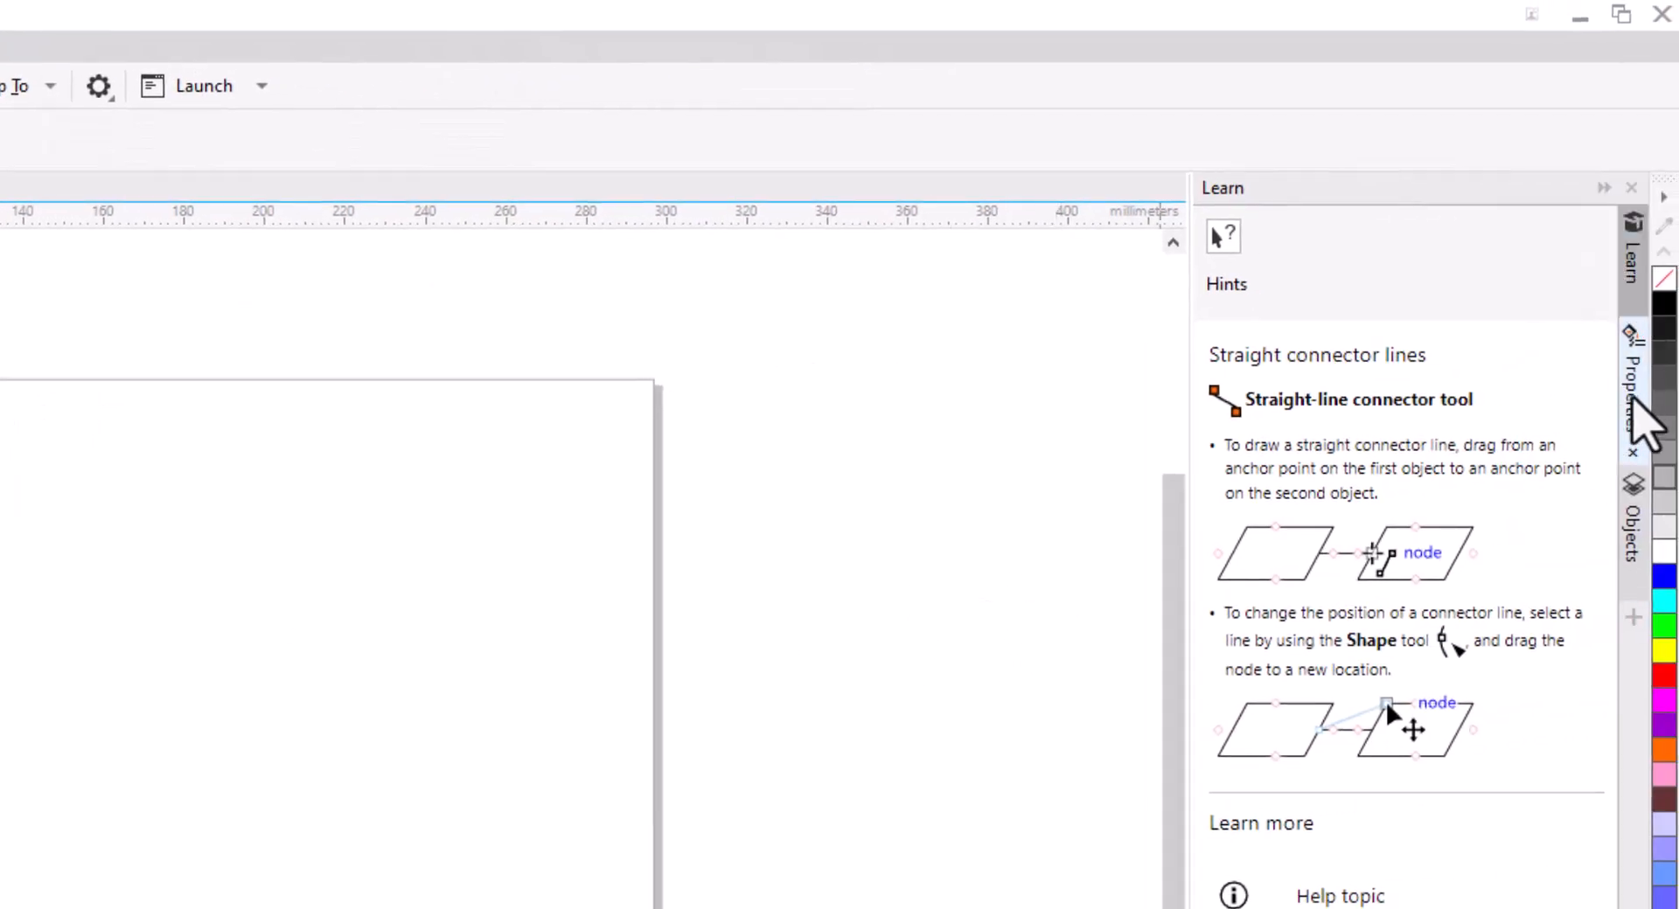
Browse the Properties, Objects and Learn dockers while switching between the Rectangle and Ellipse tools.
click(1633, 389)
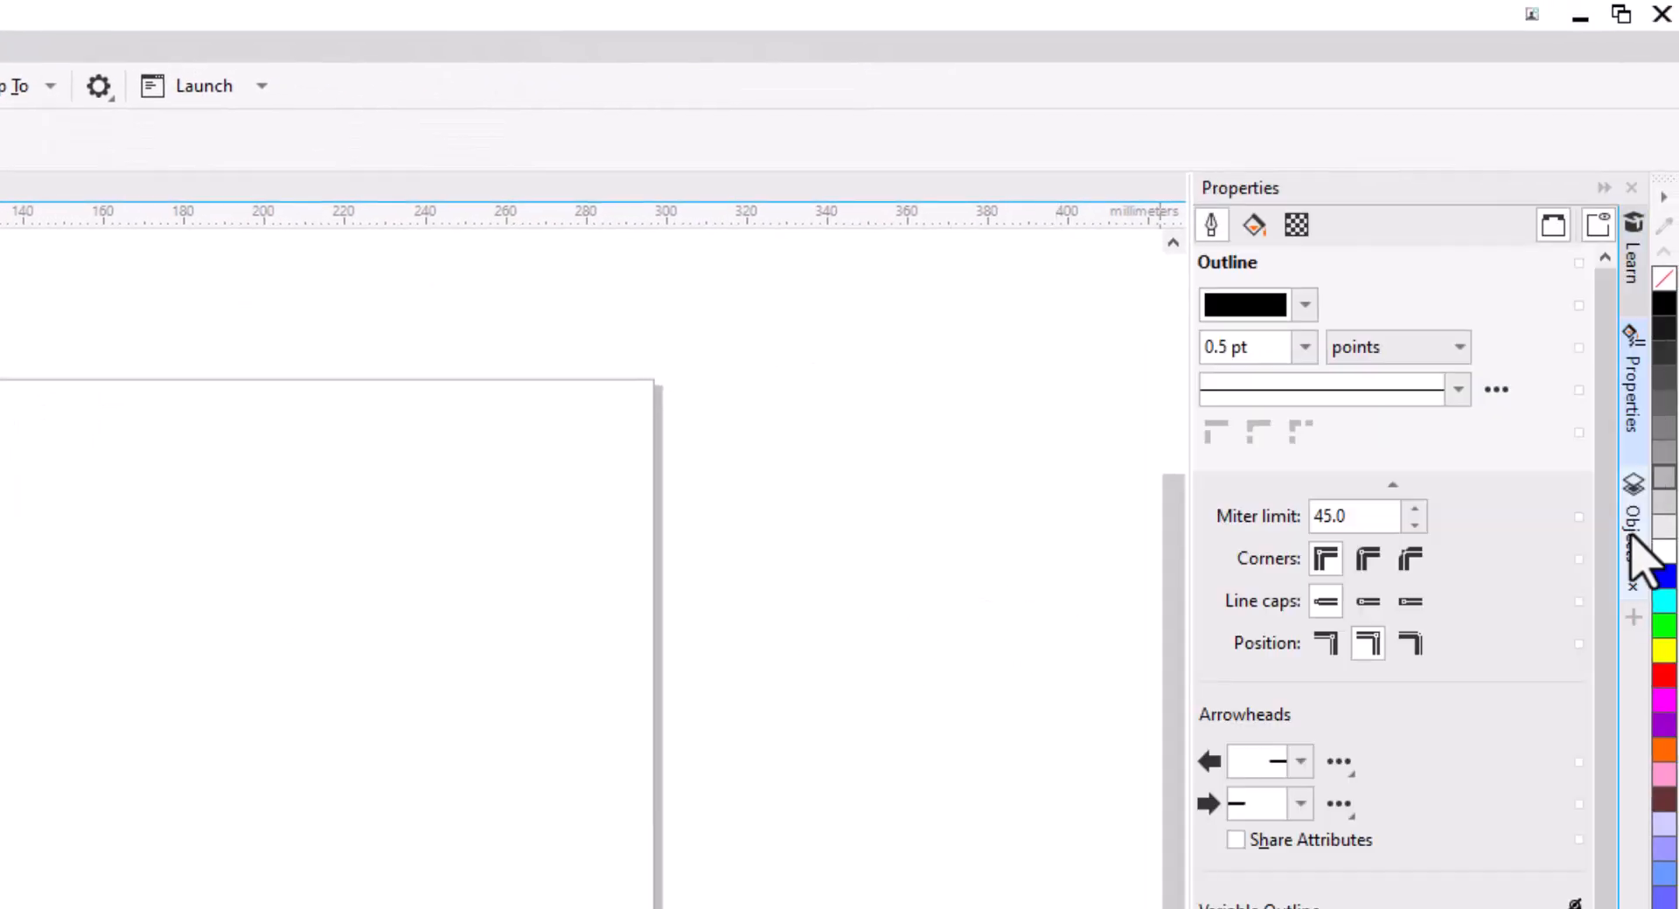
click(1629, 537)
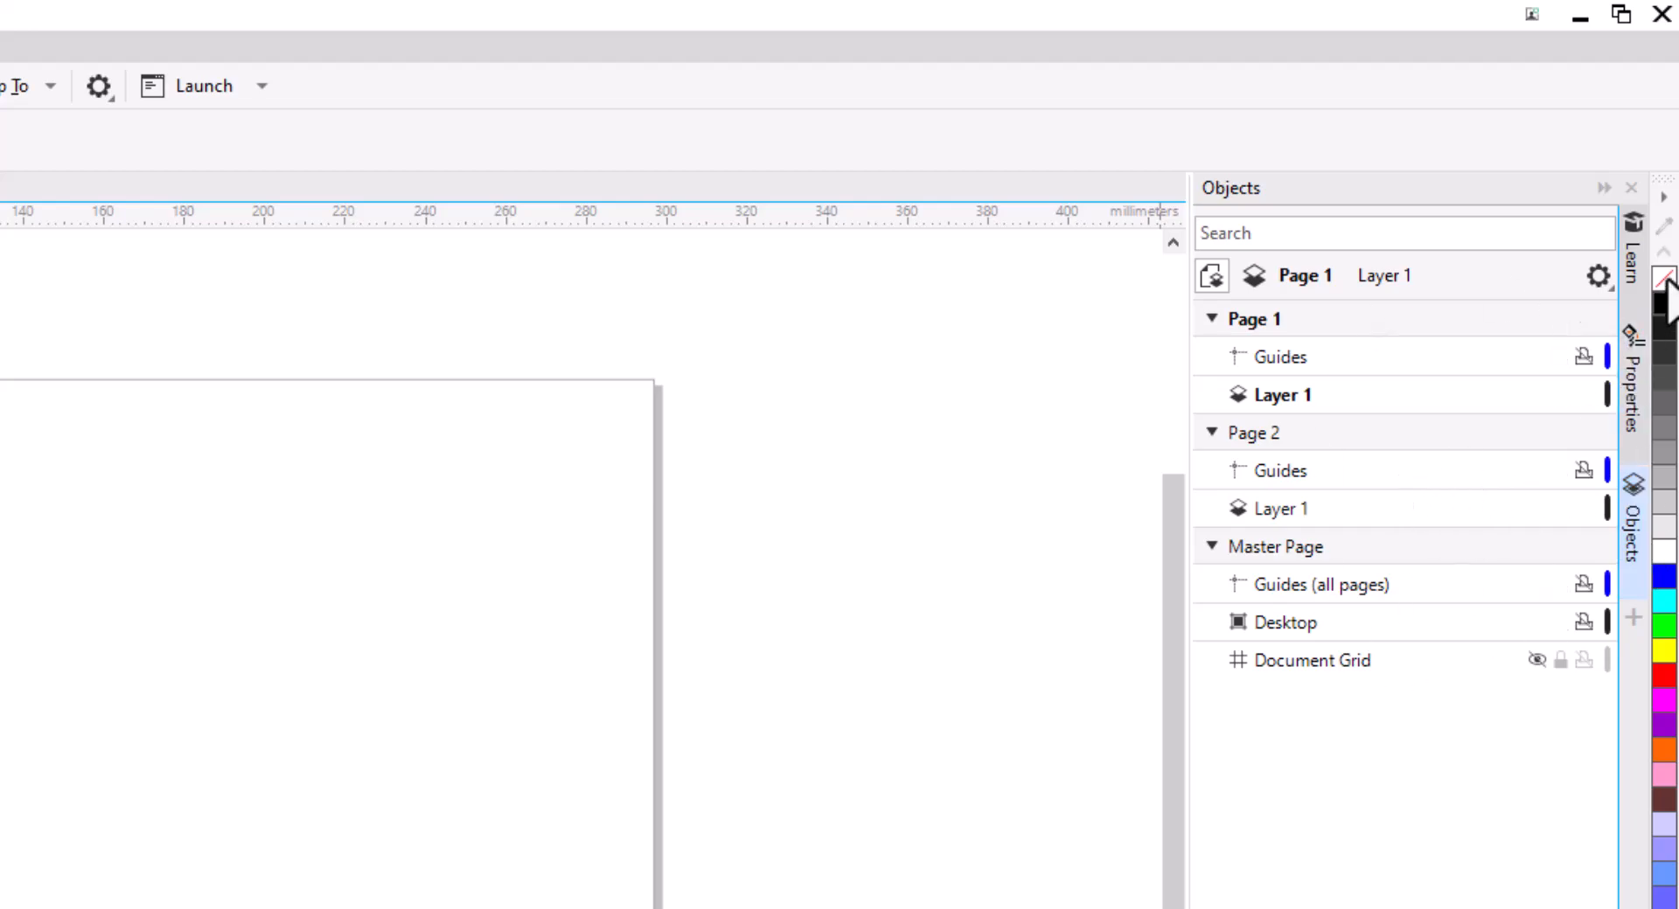
click(1632, 267)
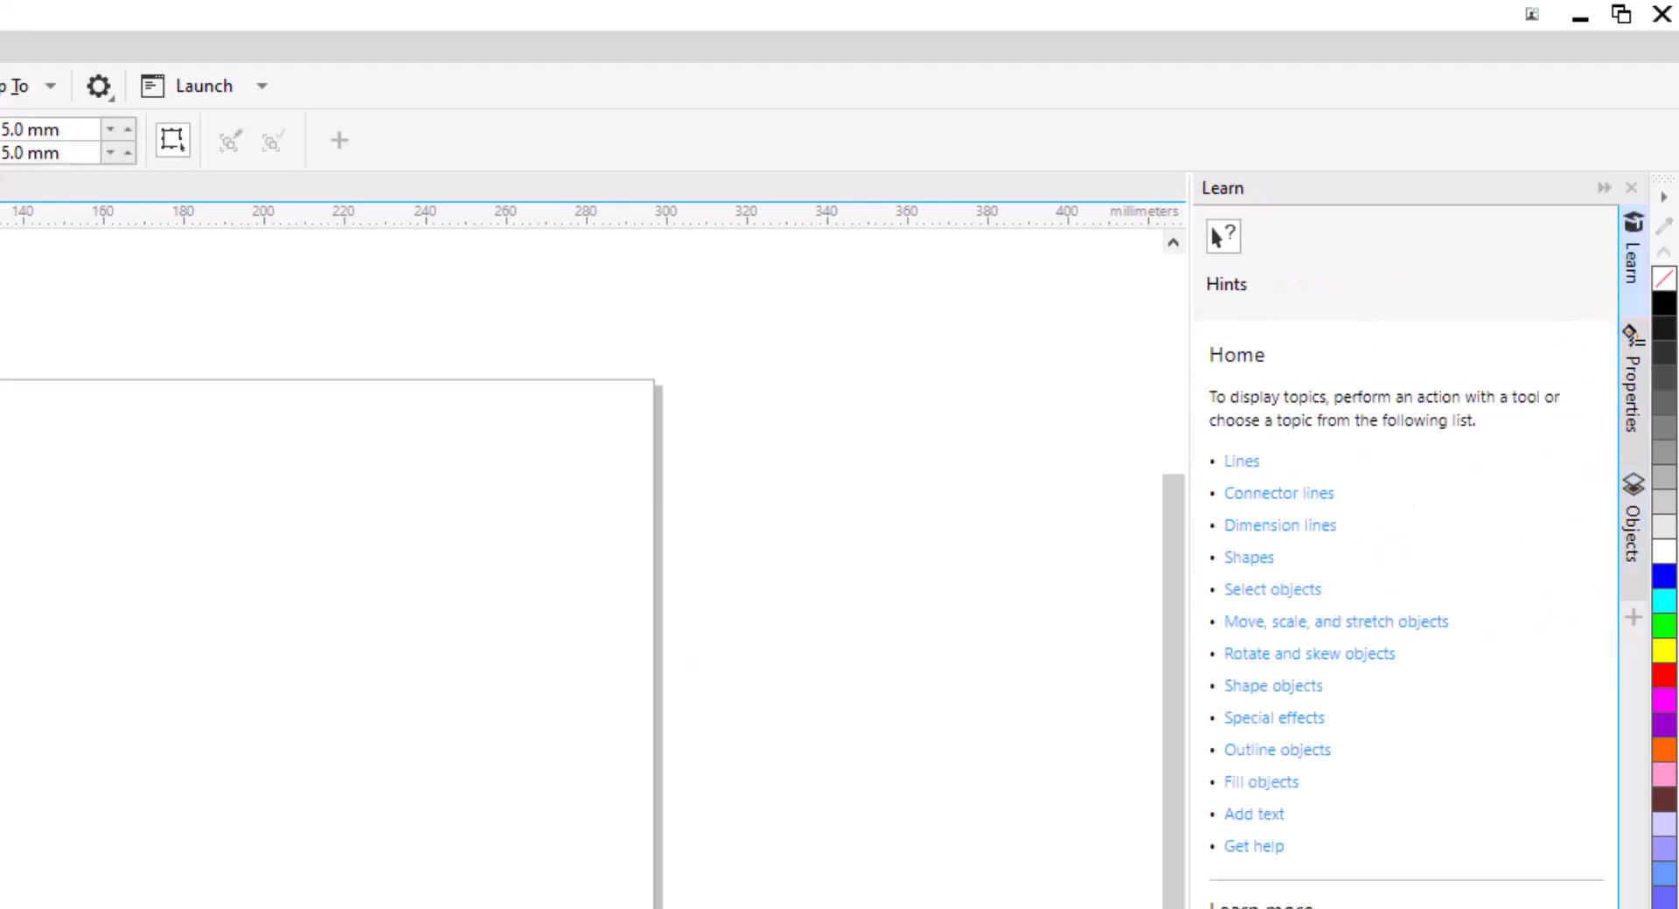
key(F6)
key(F7)
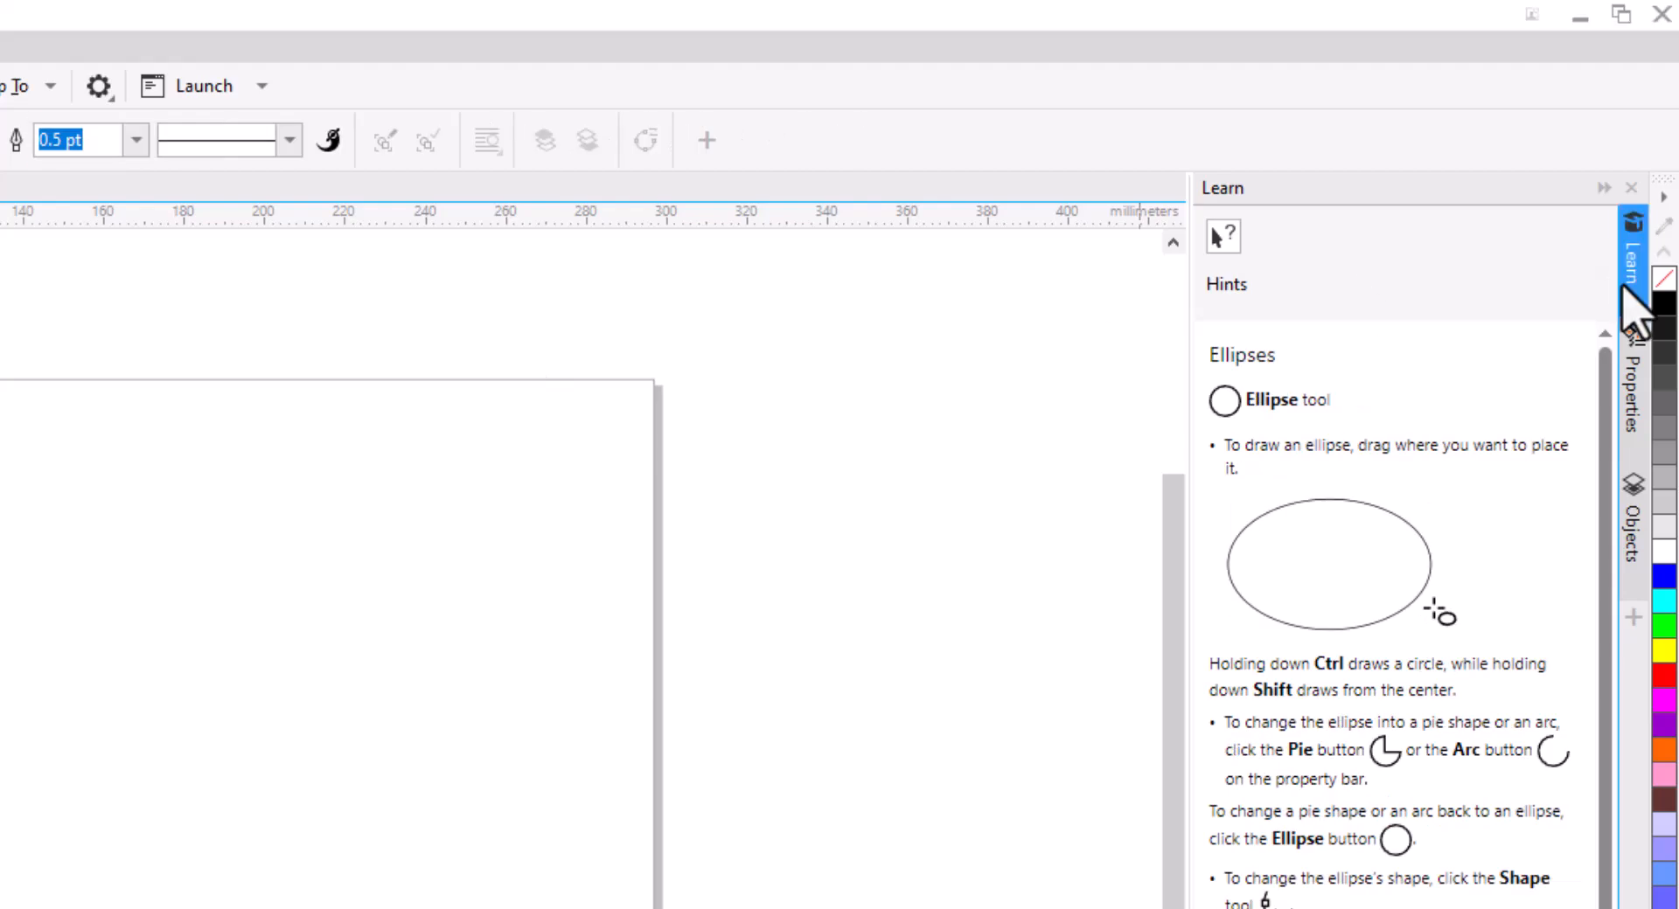
click(1631, 317)
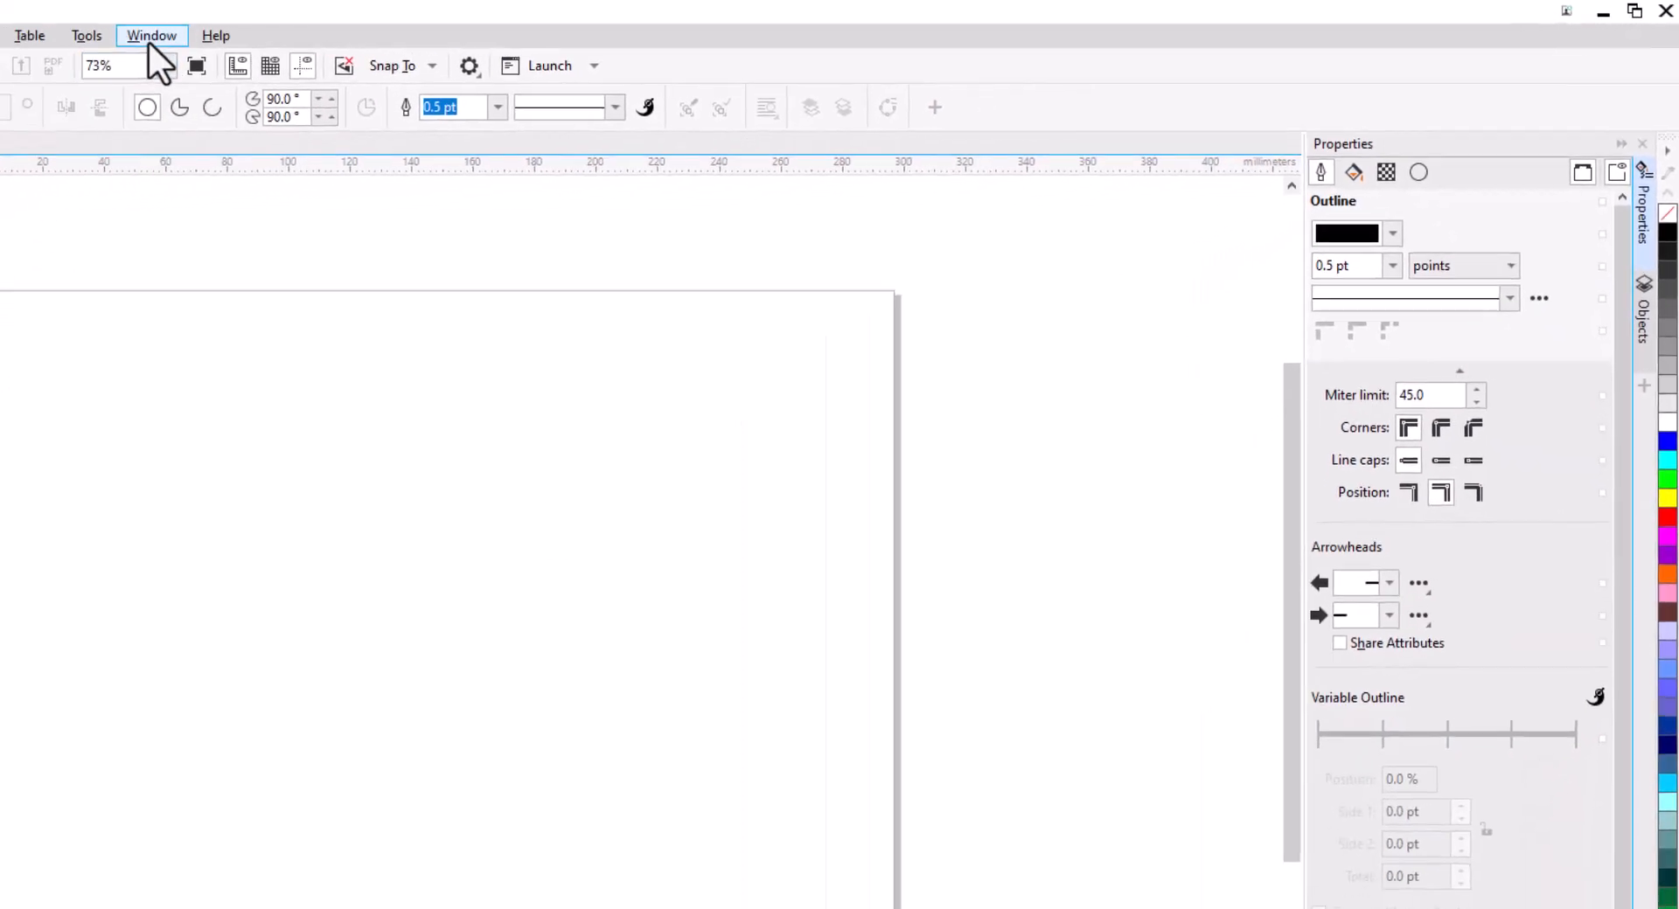
Open the Scripts docker from the window's dockers list.
click(151, 35)
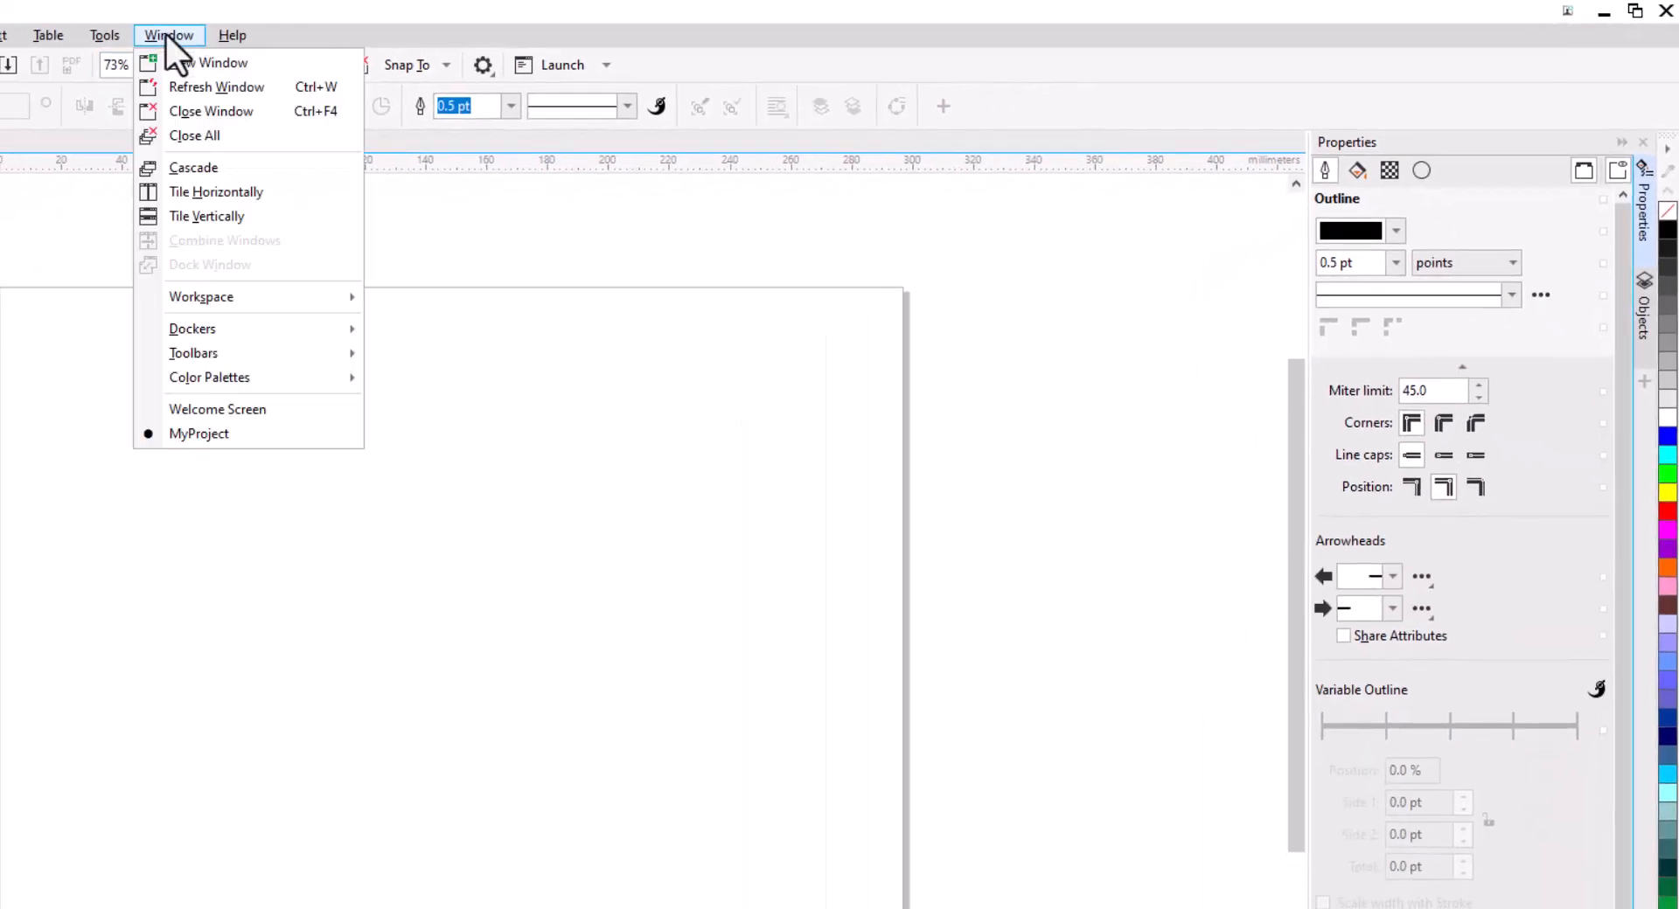
mouse_move(207, 333)
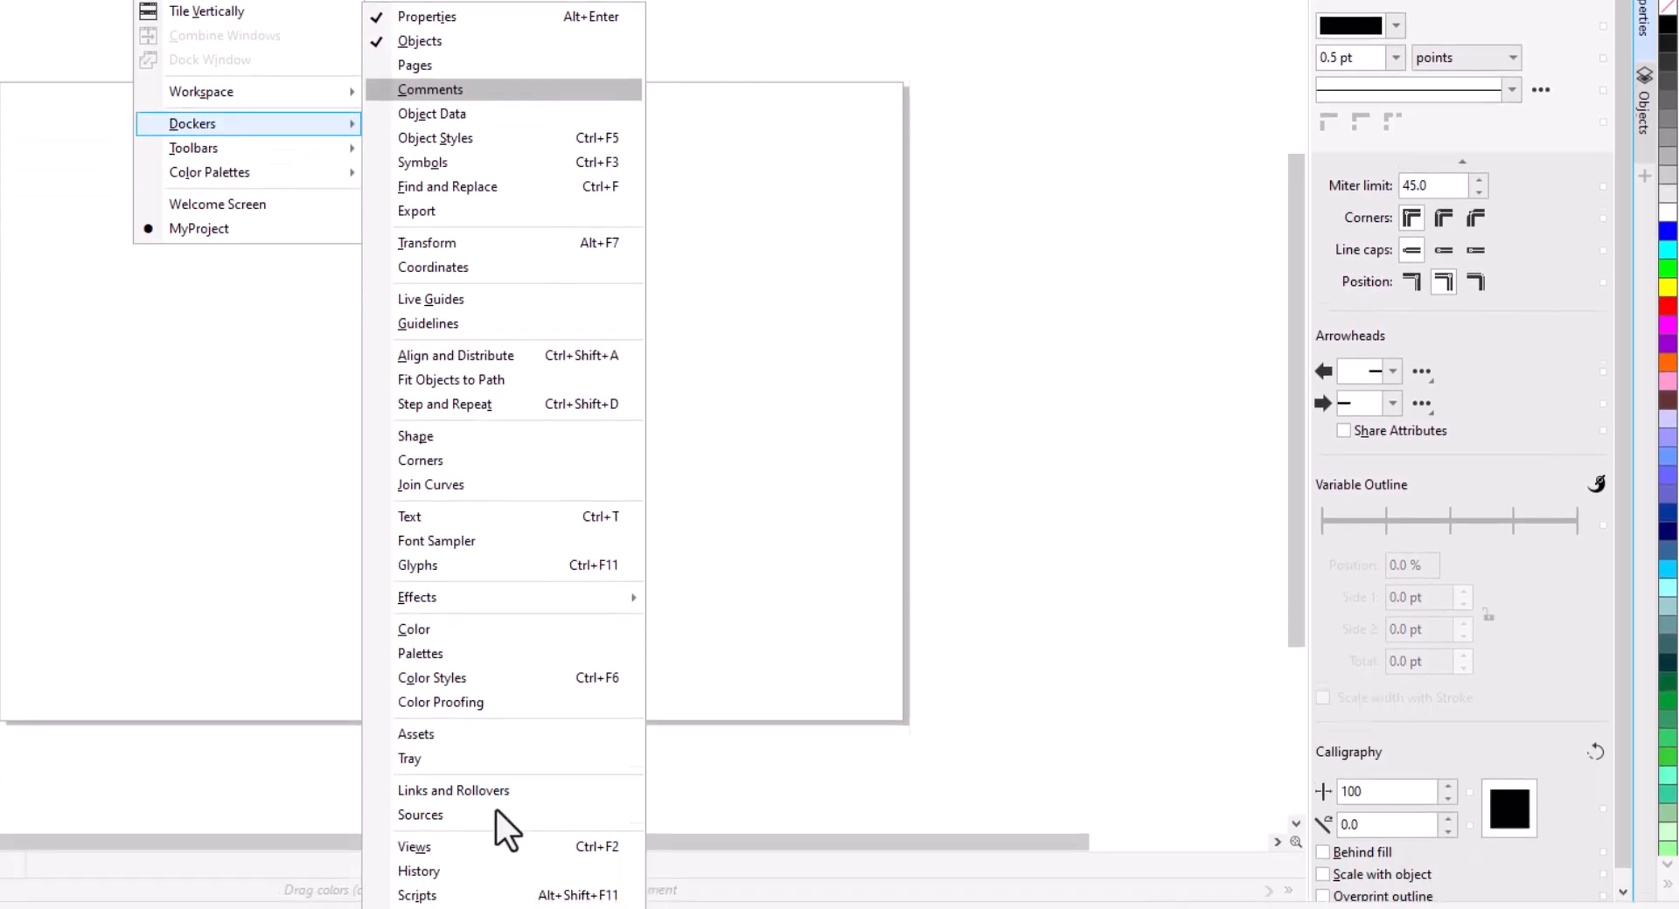
click(447, 894)
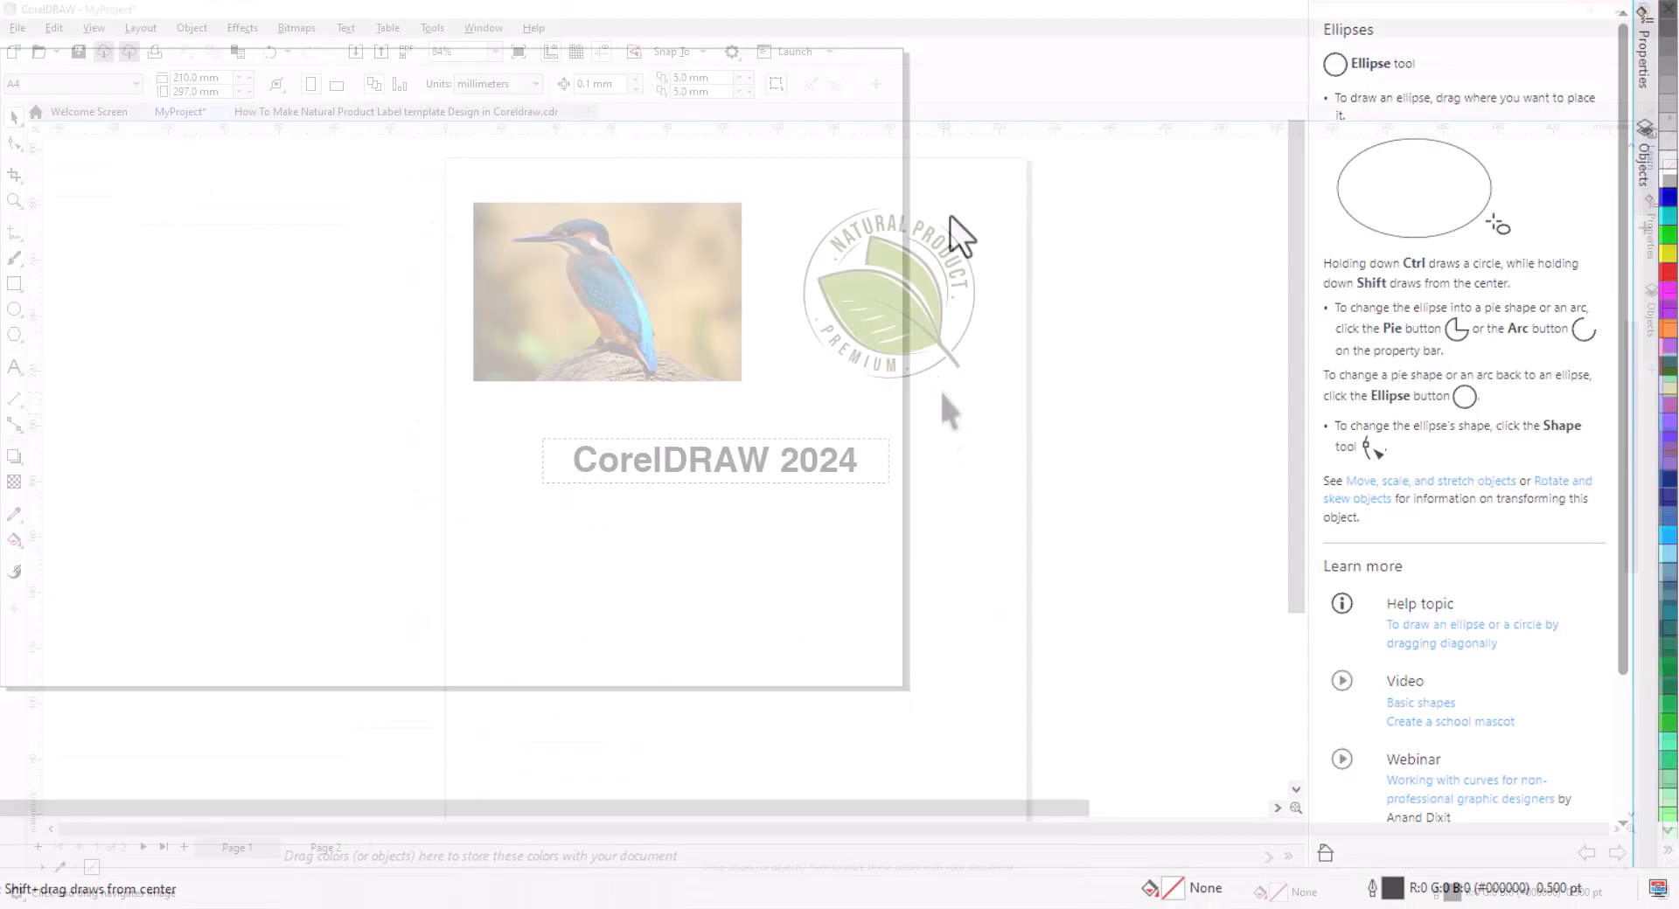
Select the leaf logo, the kingfisher photo and the CorelDRAW 2024 text in turn.
scroll(892, 272, up, 5)
click(1006, 345)
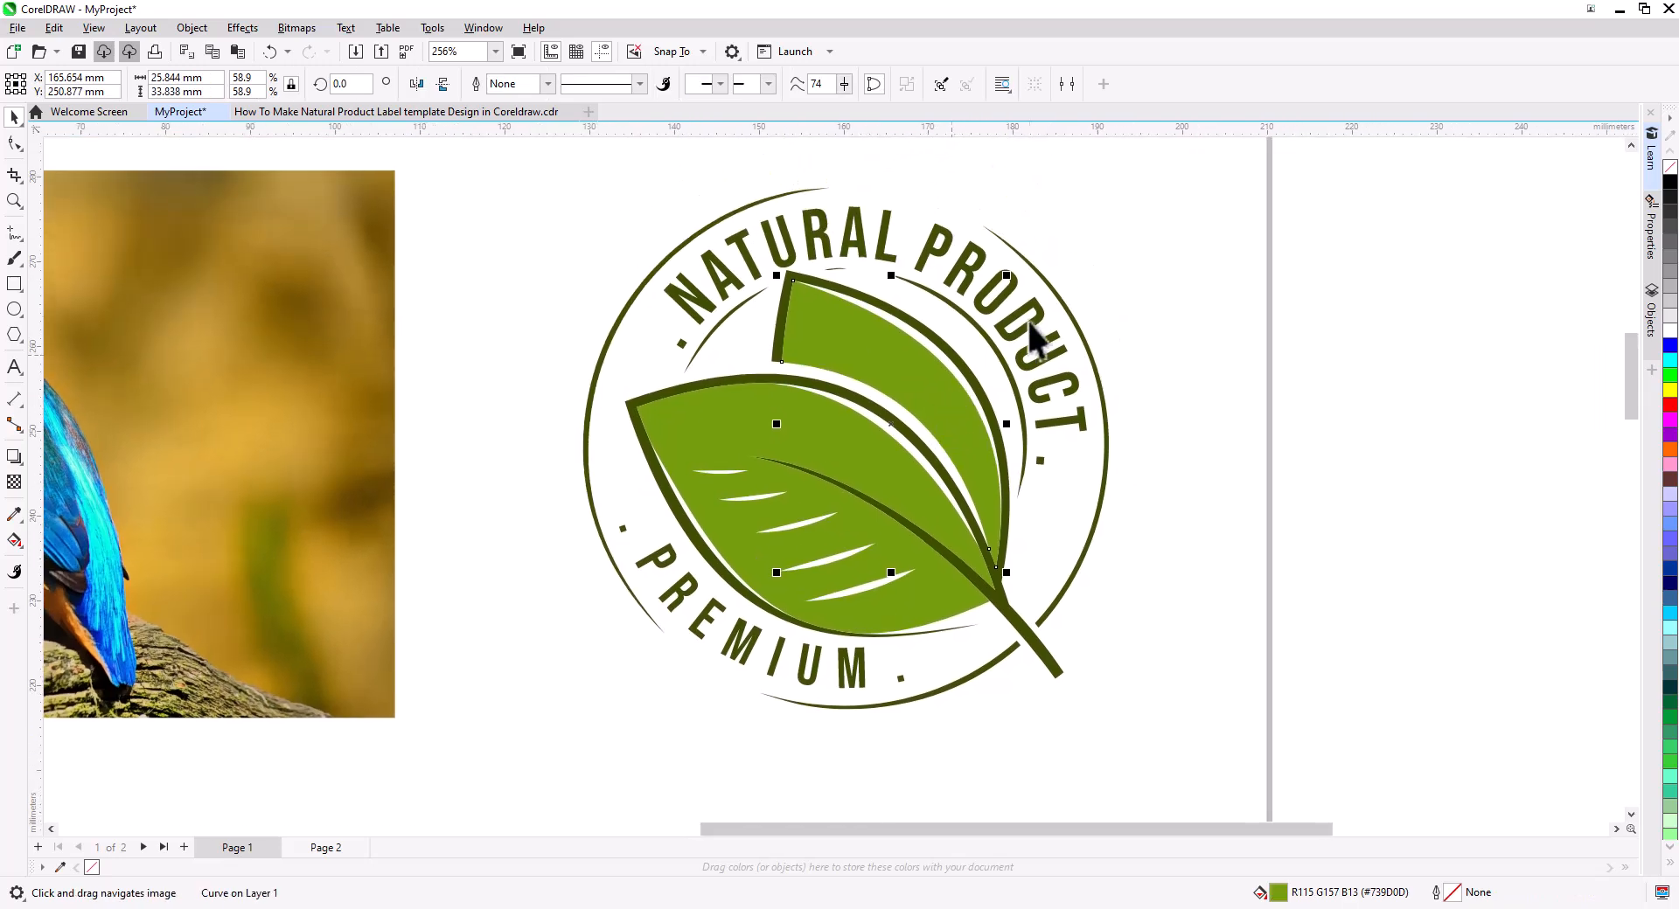
drag(658, 541, 1326, 523)
click(785, 346)
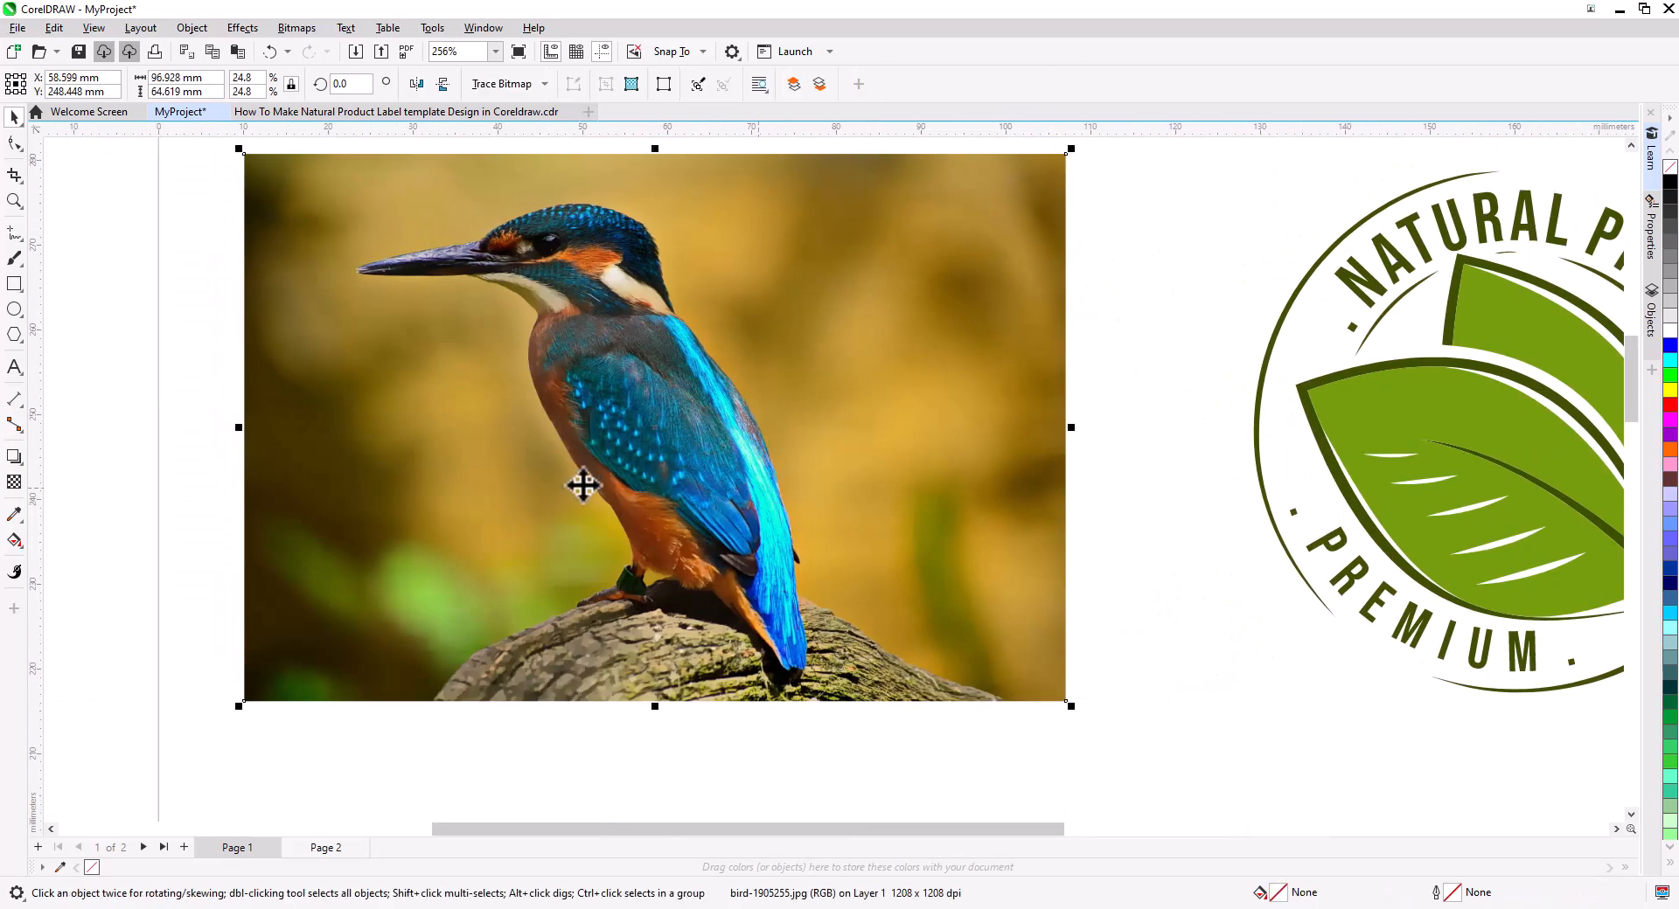
scroll(815, 672, down, 2)
scroll(822, 630, down, 3)
click(559, 468)
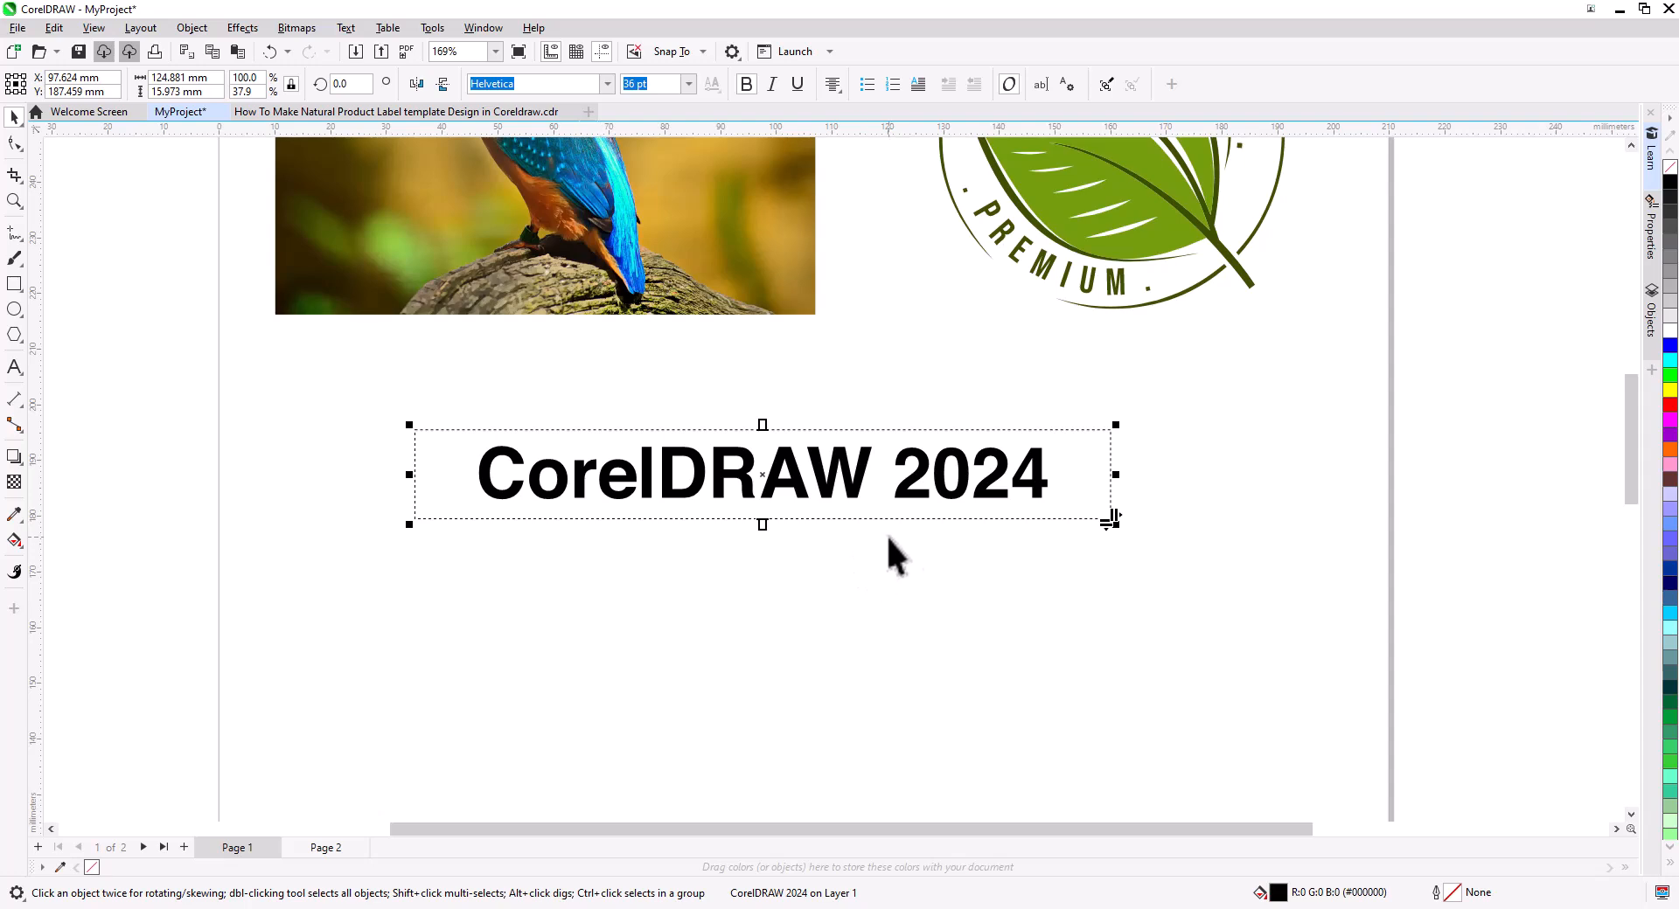
Draw a wavy freehand curve about 97 × 67 mm with the Freehand tool.
drag(274, 395, 978, 543)
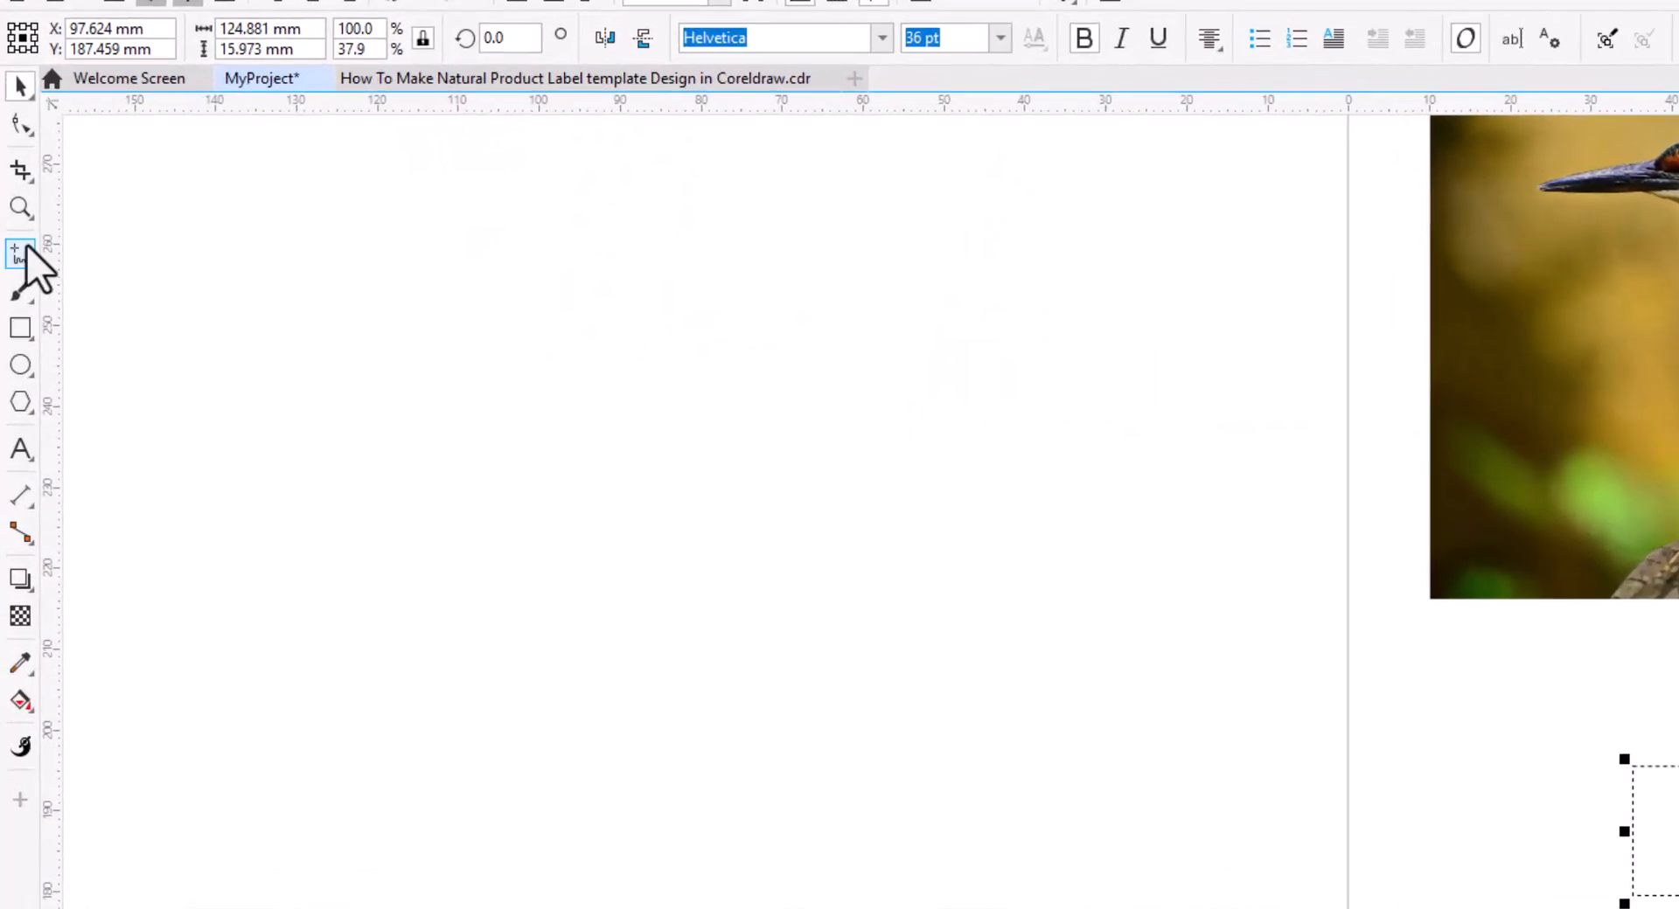
click(20, 255)
mouse_move(464, 251)
mouse_down()
mouse_move(634, 361)
mouse_move(738, 515)
mouse_move(1027, 696)
mouse_move(1279, 809)
mouse_up()
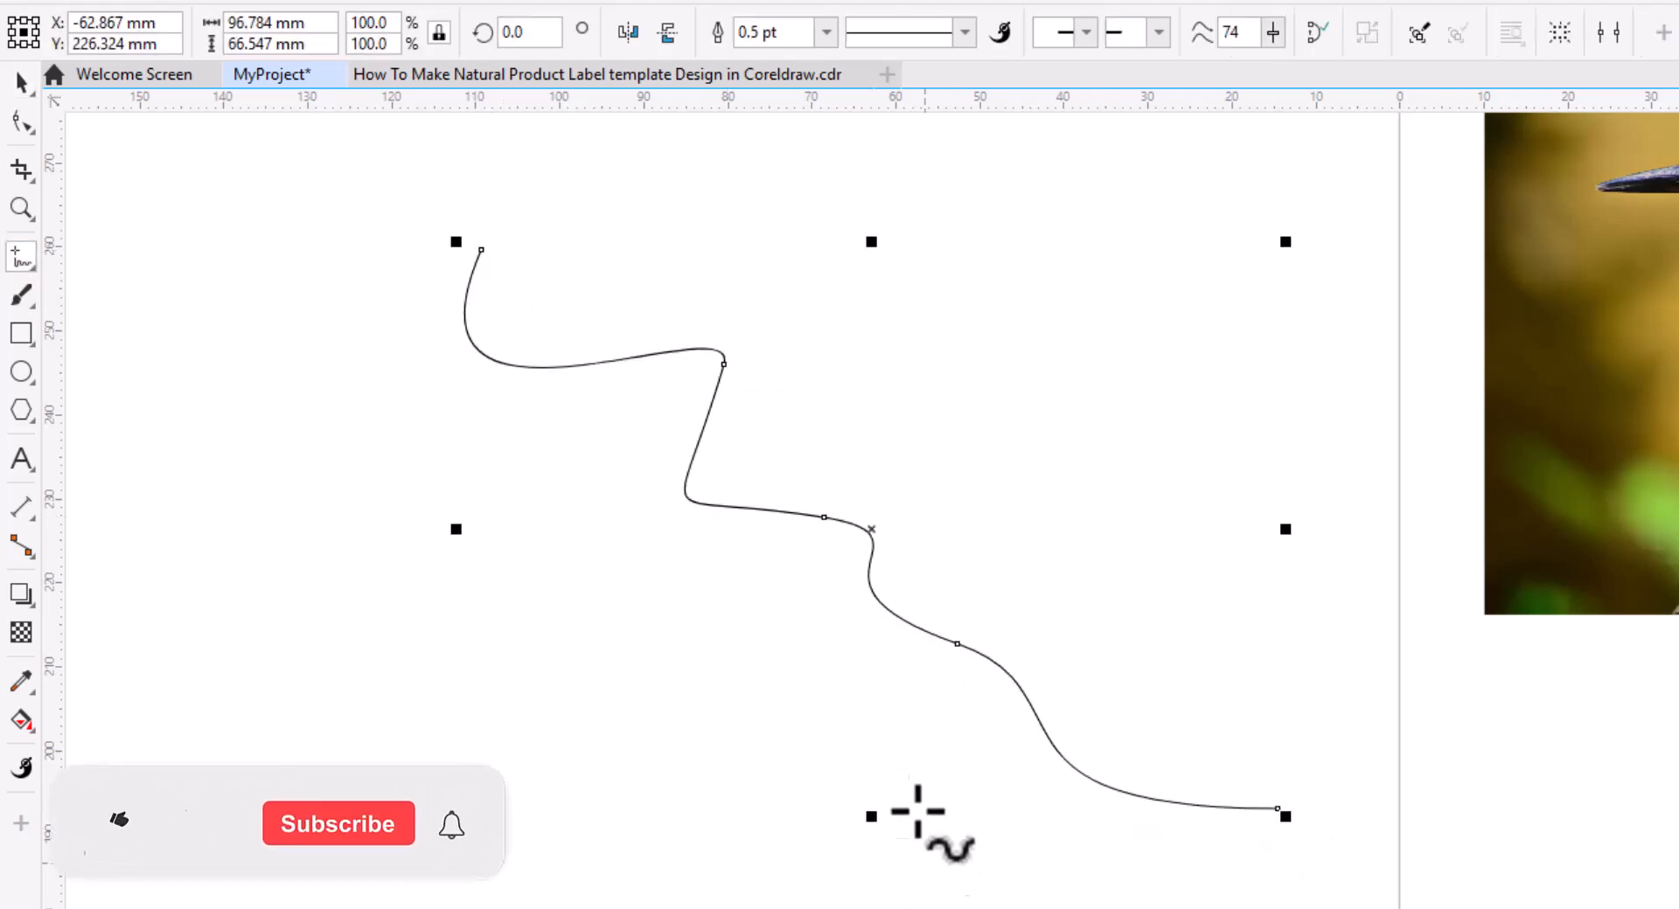
Draw two wavy strokes with the LiveSketch tool.
click(22, 299)
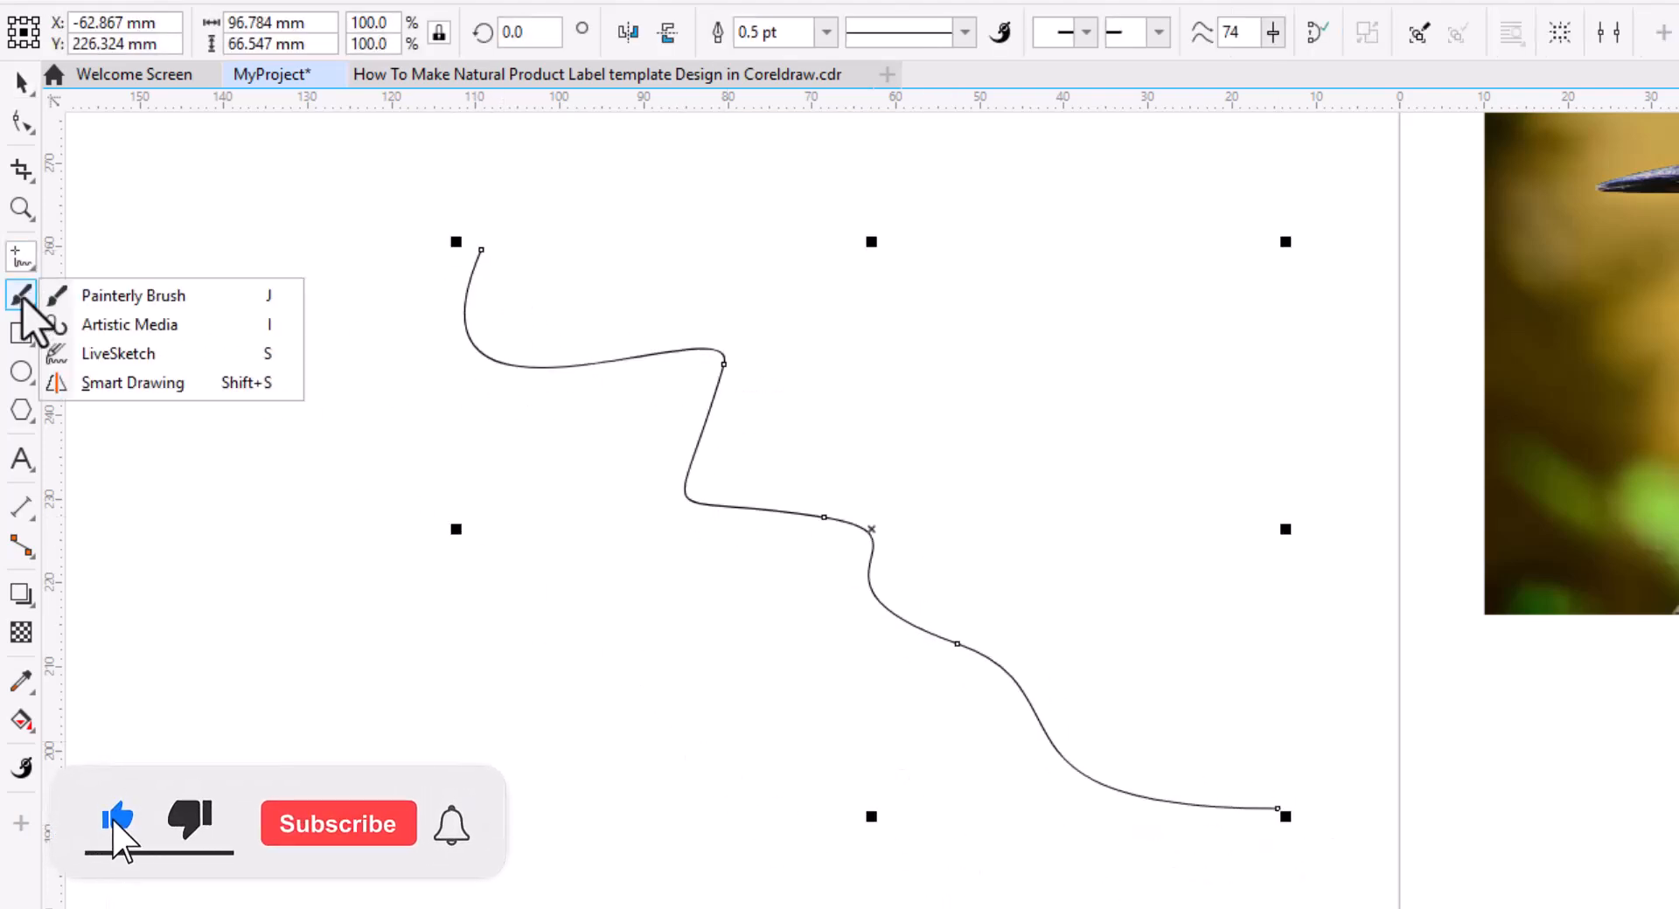
click(121, 356)
mouse_move(323, 413)
mouse_down()
mouse_move(277, 536)
mouse_move(543, 616)
mouse_move(630, 761)
mouse_up()
drag(630, 588, 844, 745)
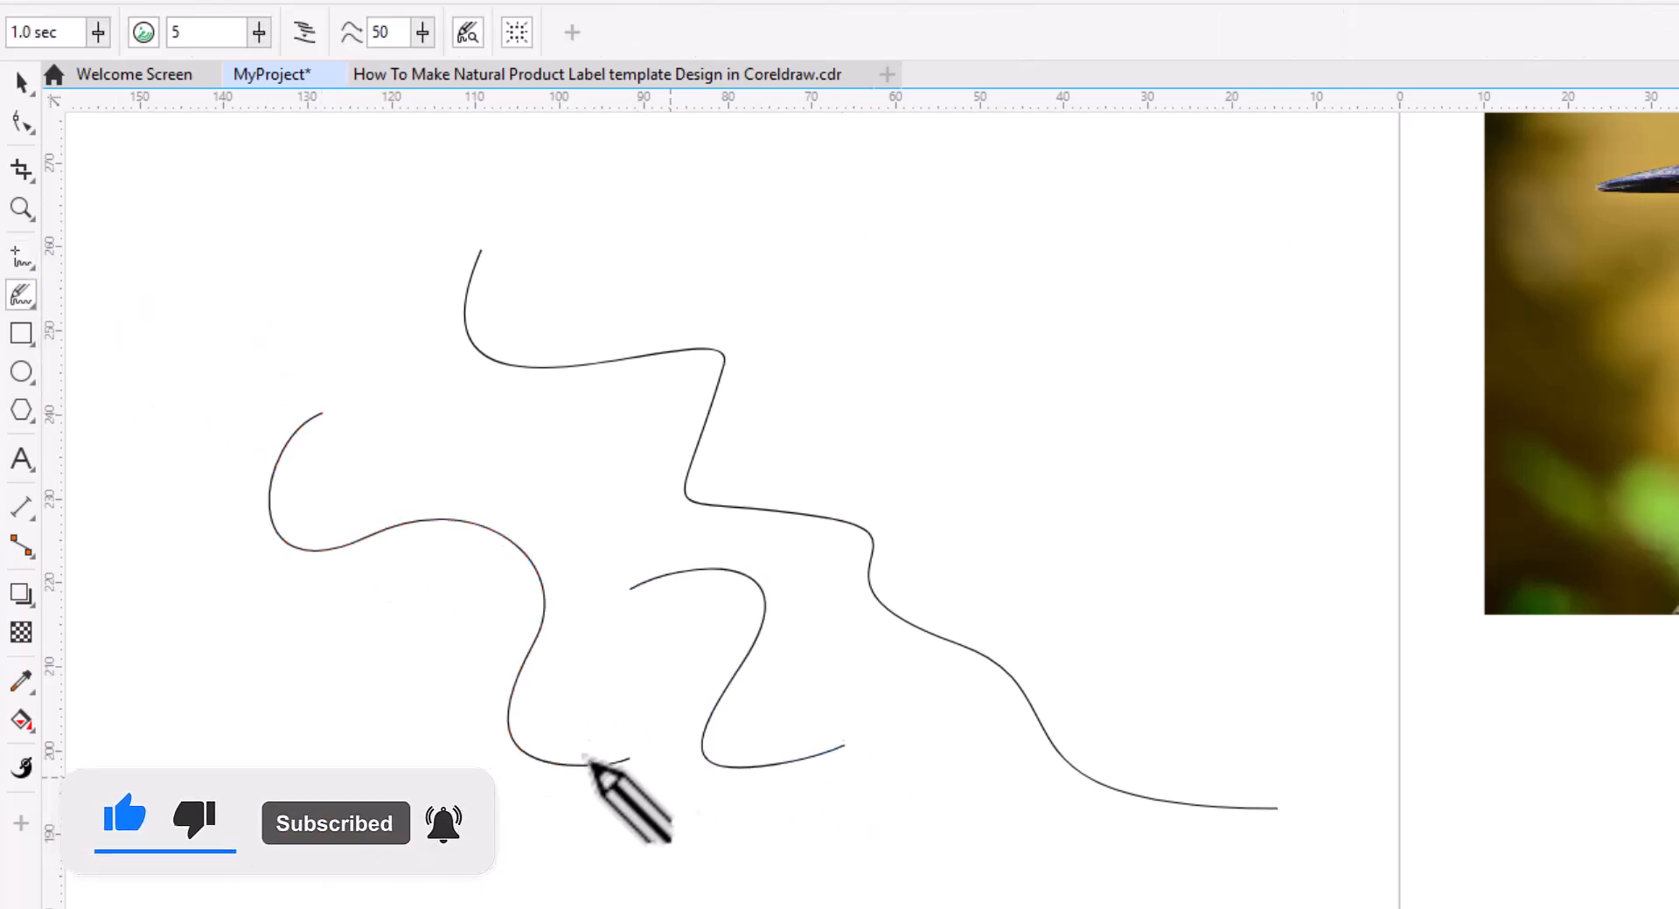
Sketch an ellipse and a square with the Smart Drawing tool.
click(34, 305)
click(147, 385)
mouse_move(1142, 392)
mouse_down()
mouse_move(953, 454)
mouse_move(1140, 395)
mouse_up()
drag(967, 802, 810, 803)
mouse_move(654, 649)
mouse_down()
mouse_move(749, 766)
mouse_move(781, 675)
mouse_up()
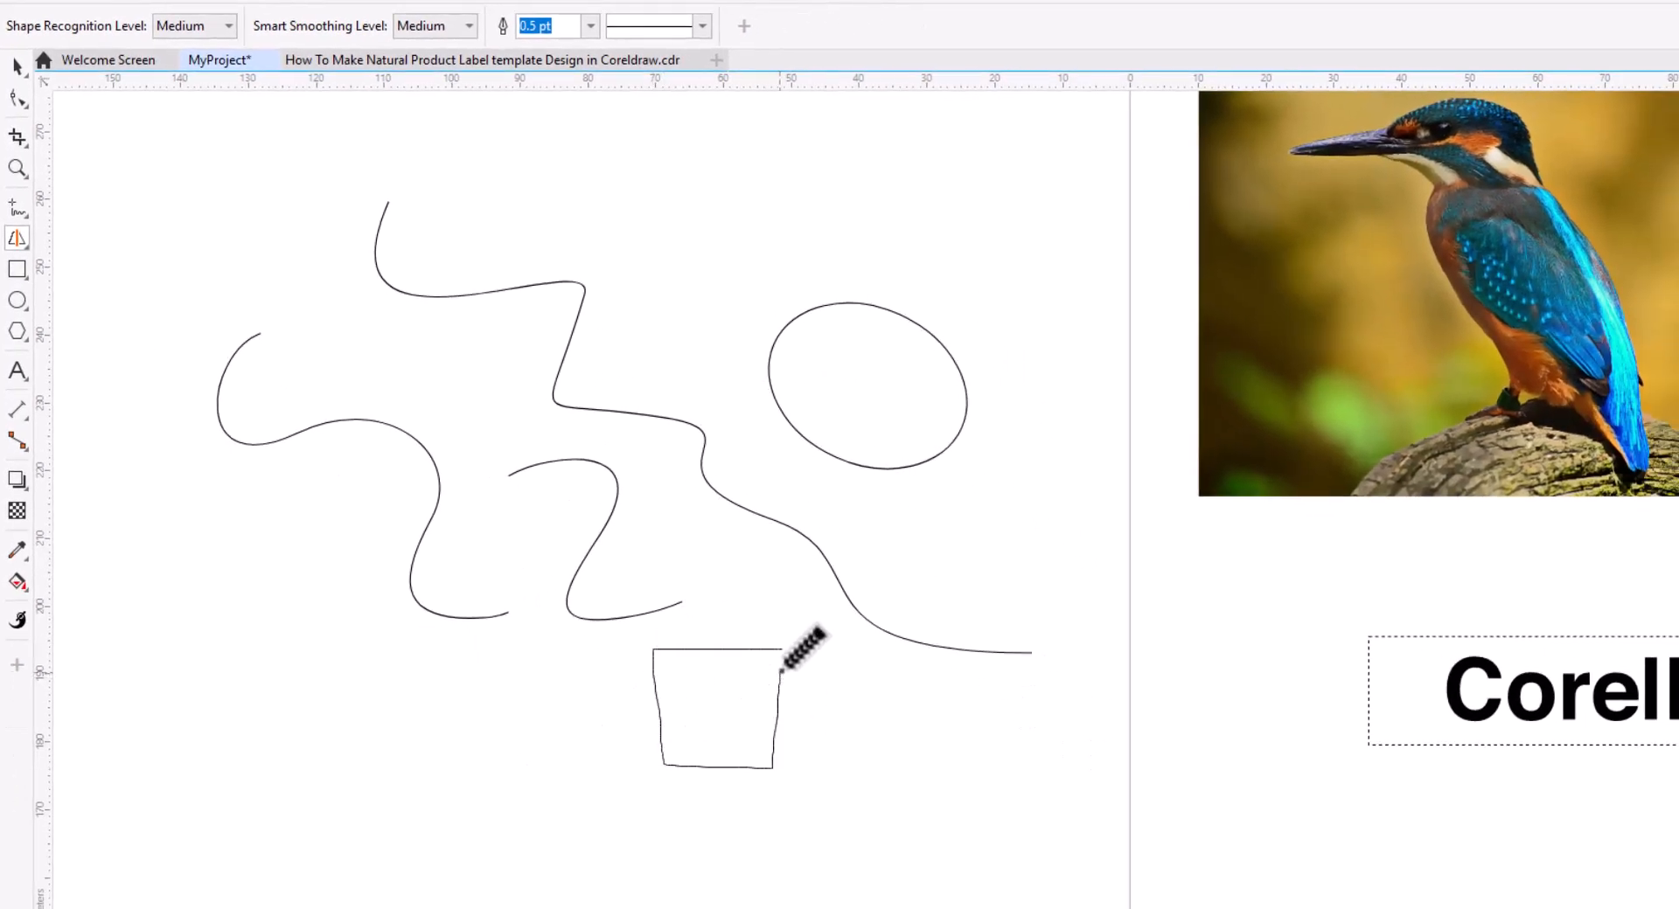
Draw a closed shape of a curved stroke and straight segments, about 51 × 42 mm, with the Polyline tool.
click(19, 213)
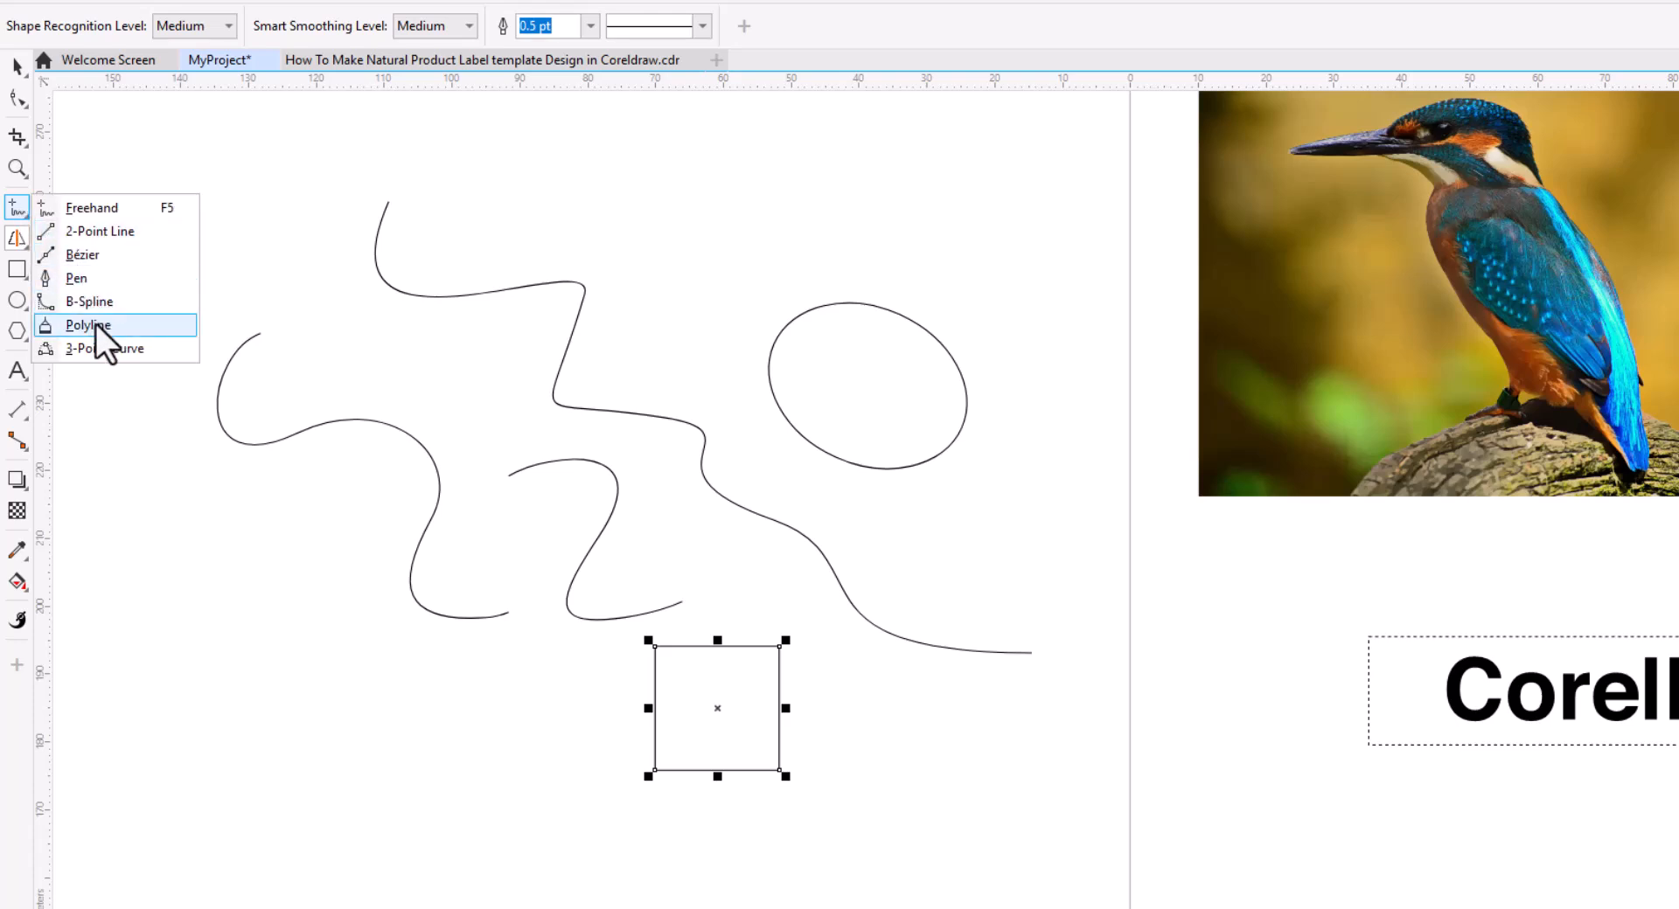
click(87, 325)
drag(238, 596, 685, 517)
click(229, 262)
click(451, 256)
click(565, 388)
mouse_move(499, 534)
mouse_down()
mouse_move(323, 490)
mouse_move(223, 324)
mouse_move(228, 262)
mouse_up()
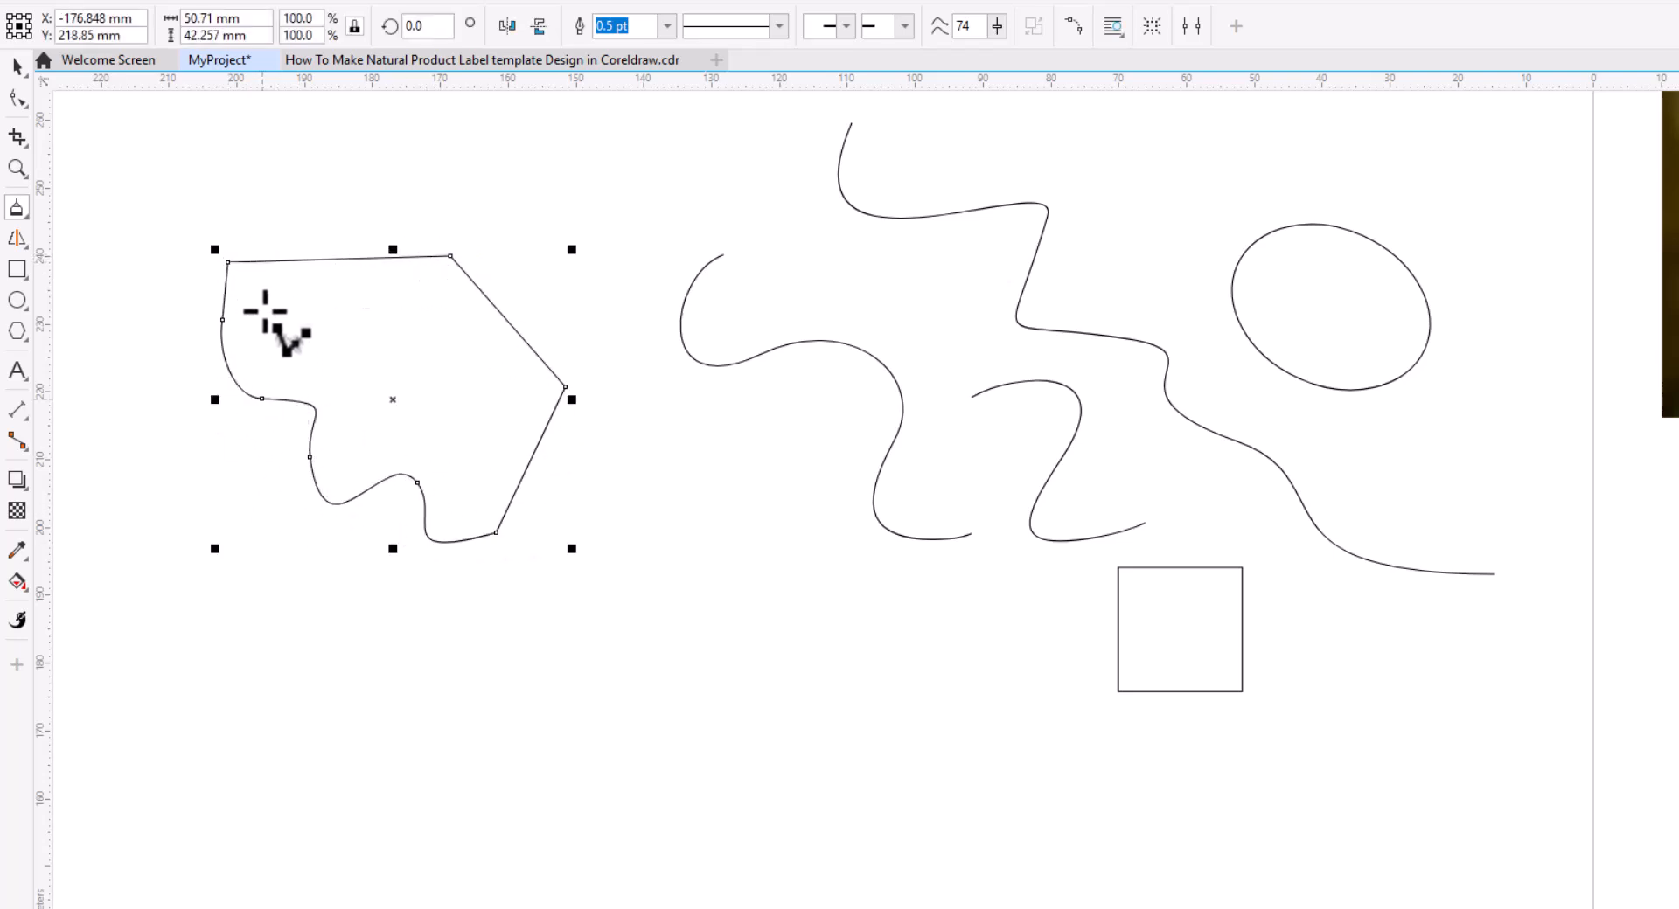
Draw a curve about 47 × 24 mm with the 2-Point Curve tool.
click(11, 206)
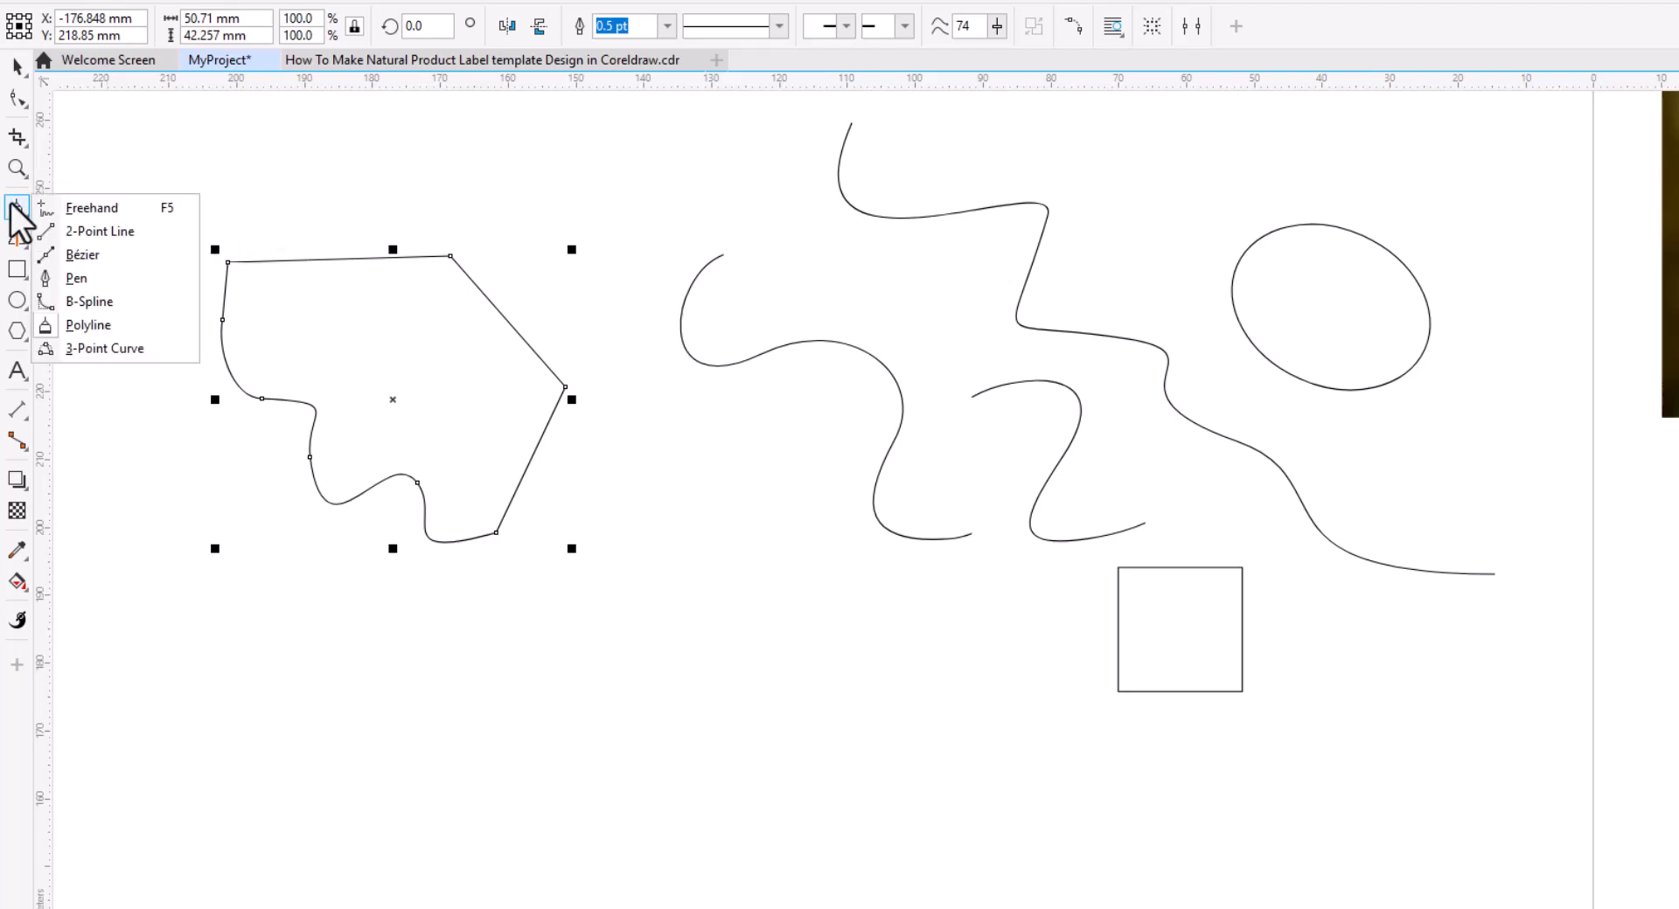
click(125, 350)
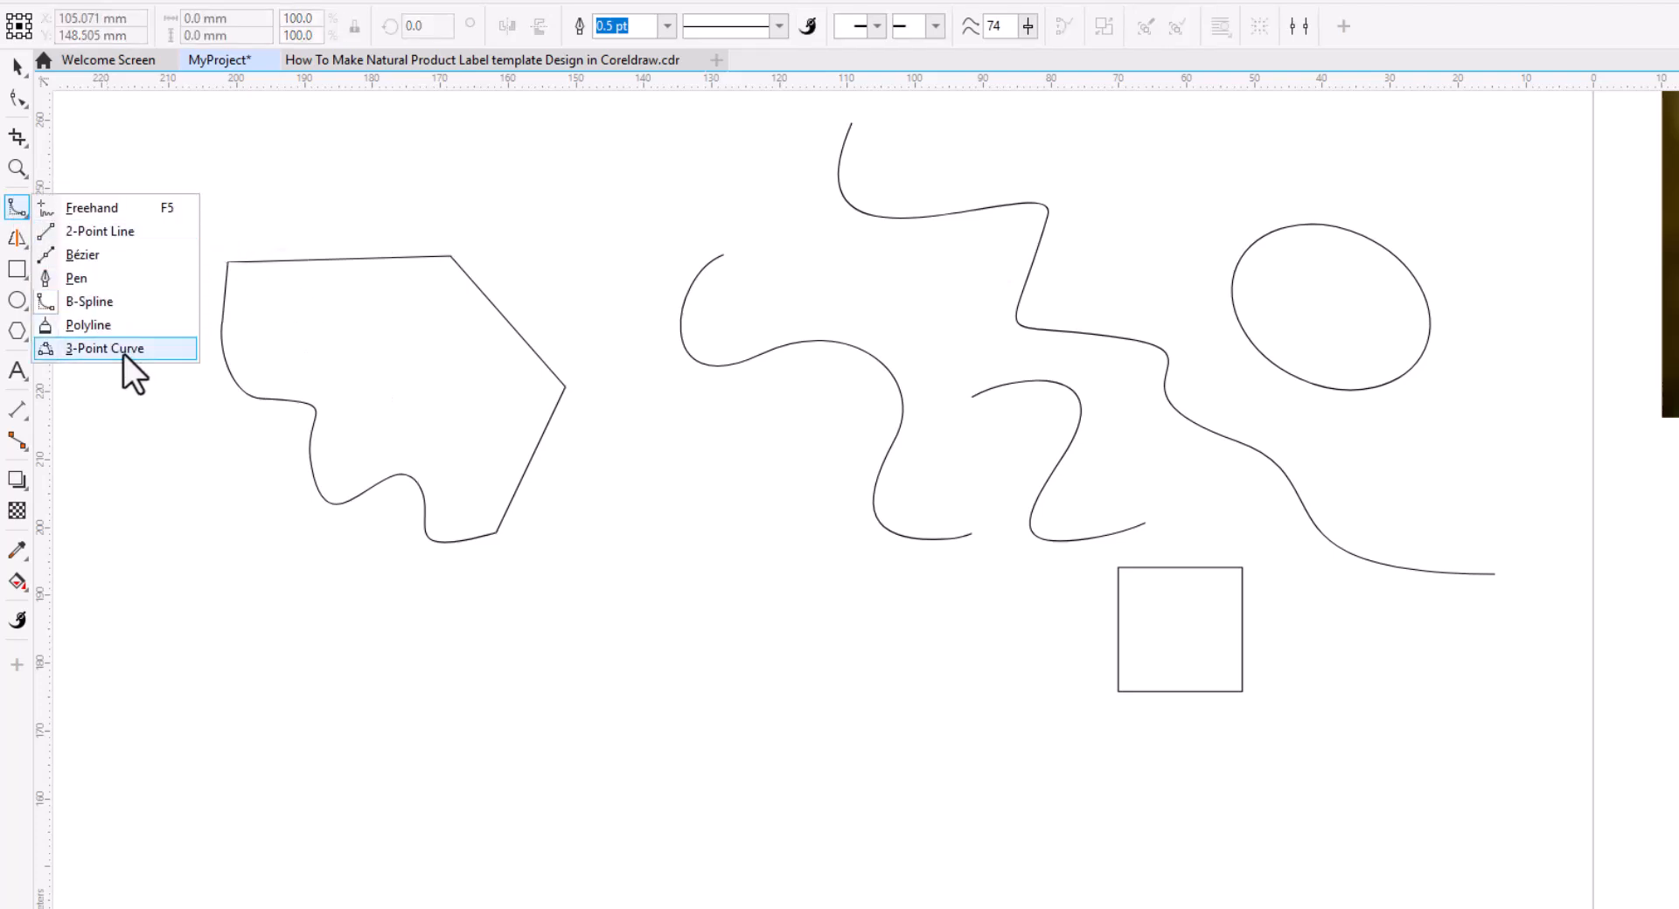
click(124, 354)
drag(595, 561, 887, 673)
click(582, 700)
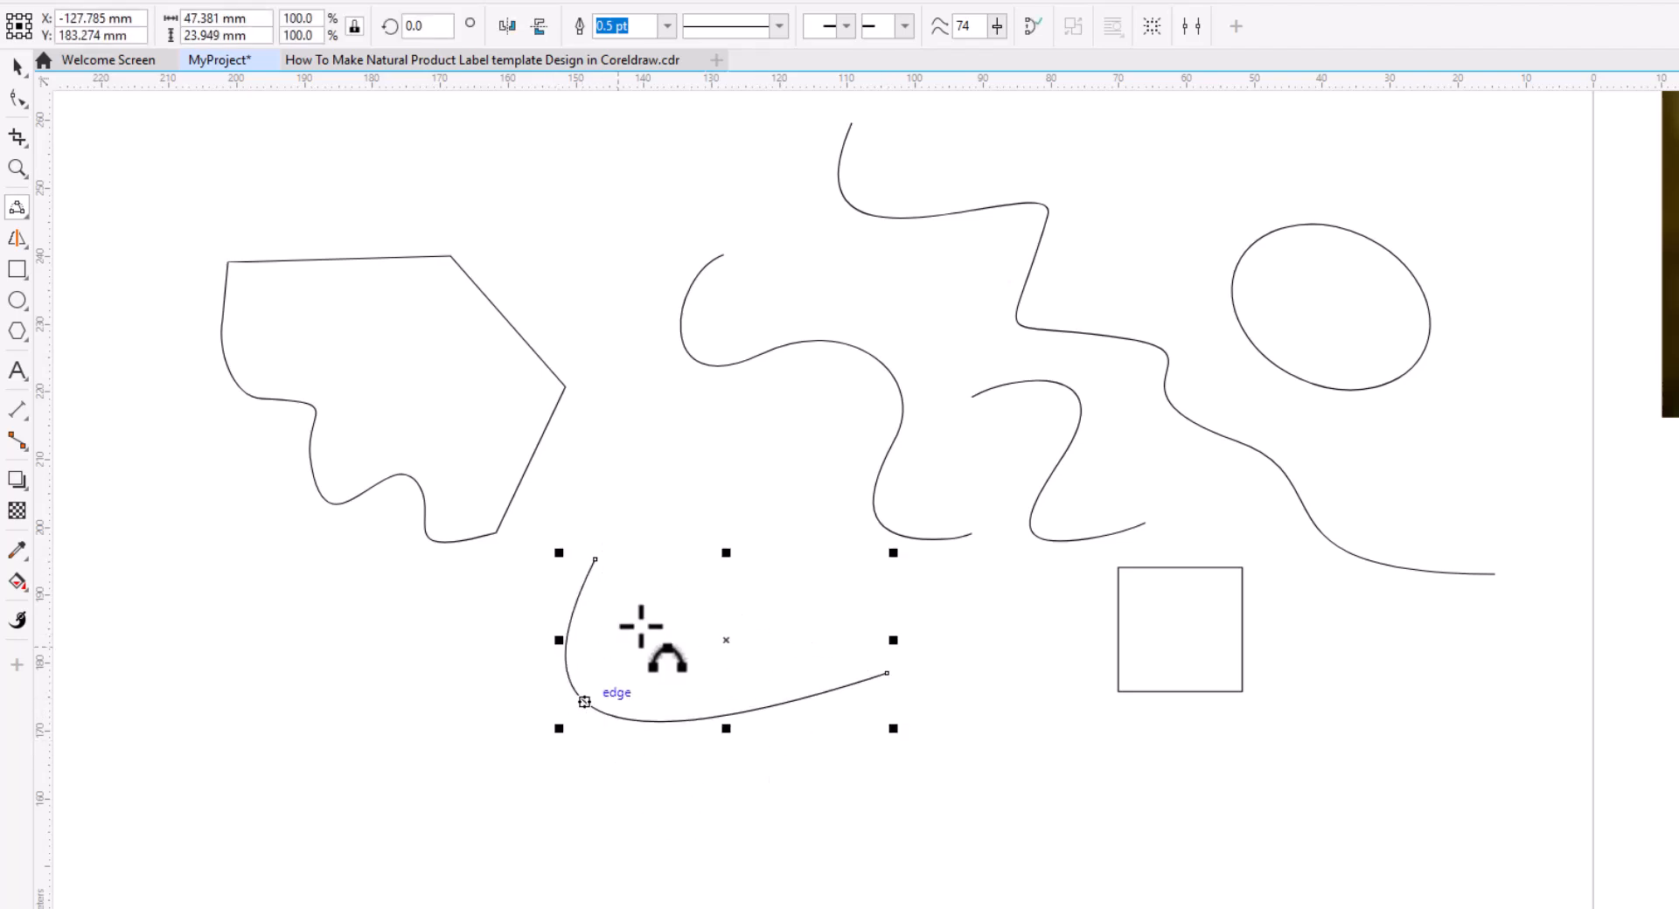
Draw a B-spline curve about 39 × 37 mm through six control points.
click(18, 210)
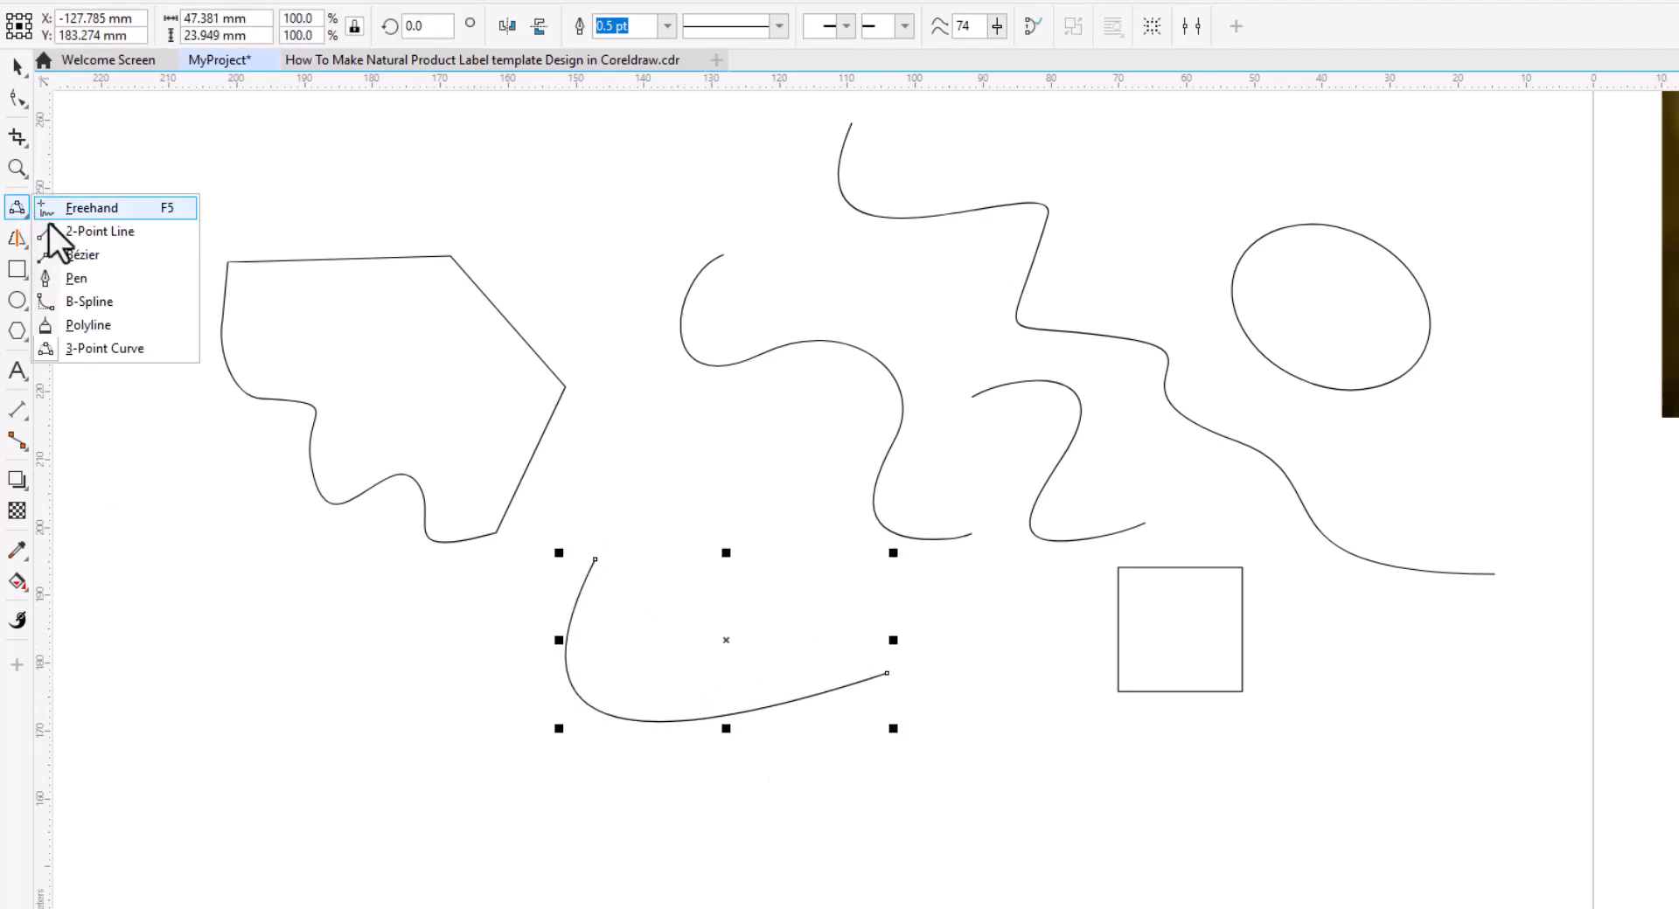
click(95, 301)
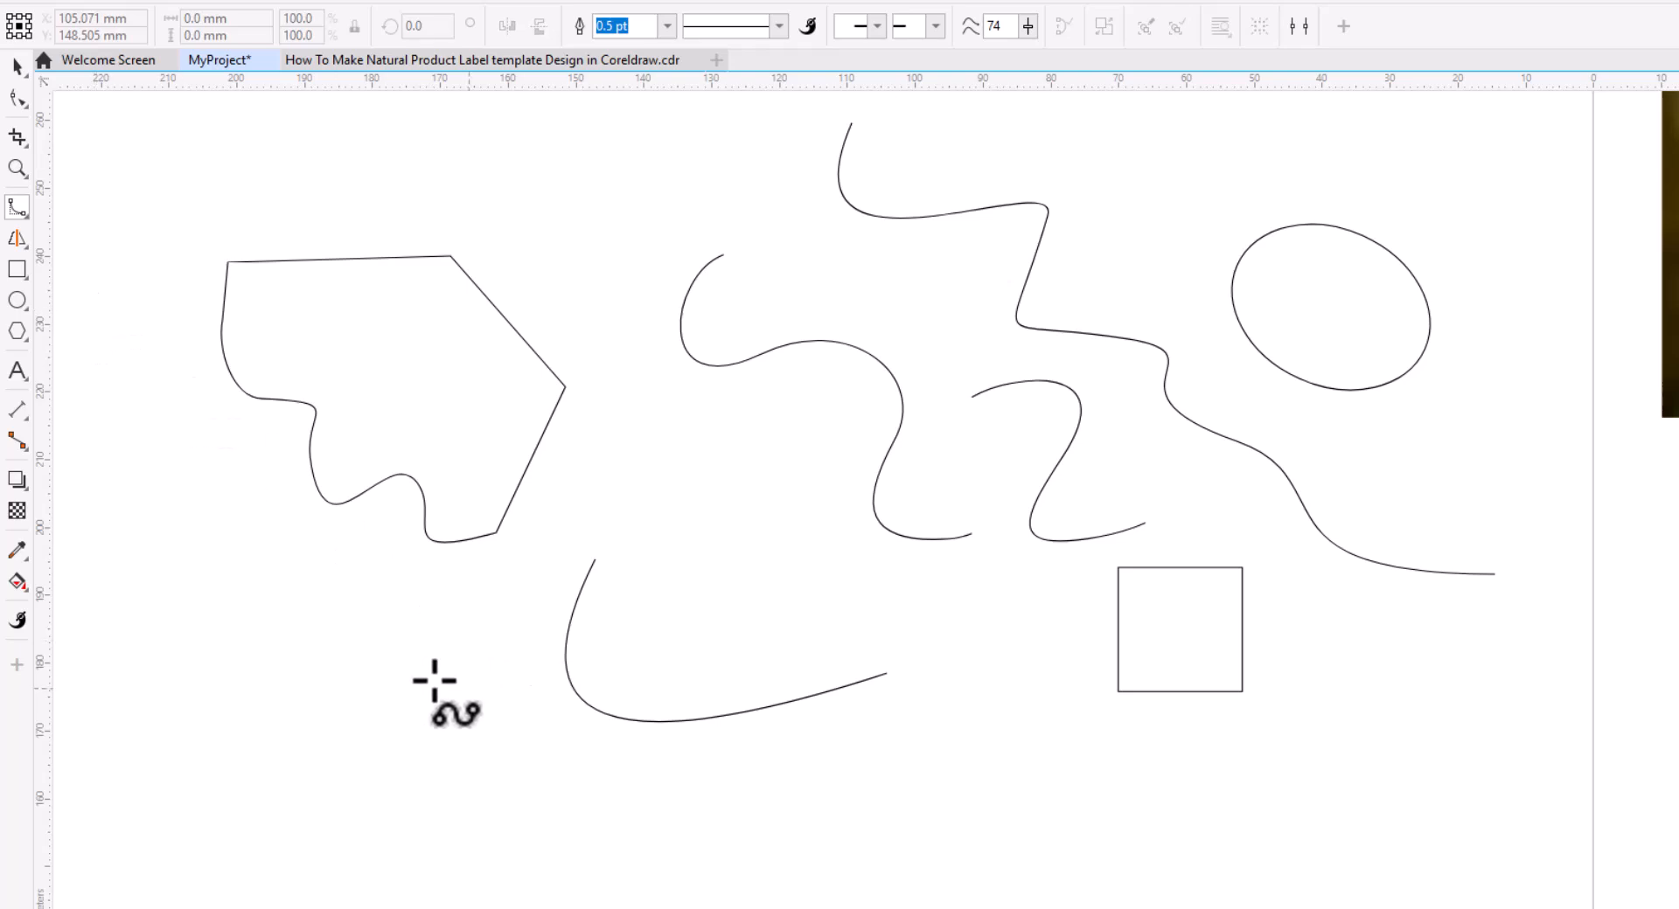
scroll(536, 682, up, 1)
click(500, 398)
click(663, 479)
click(533, 638)
click(281, 480)
click(364, 348)
click(459, 482)
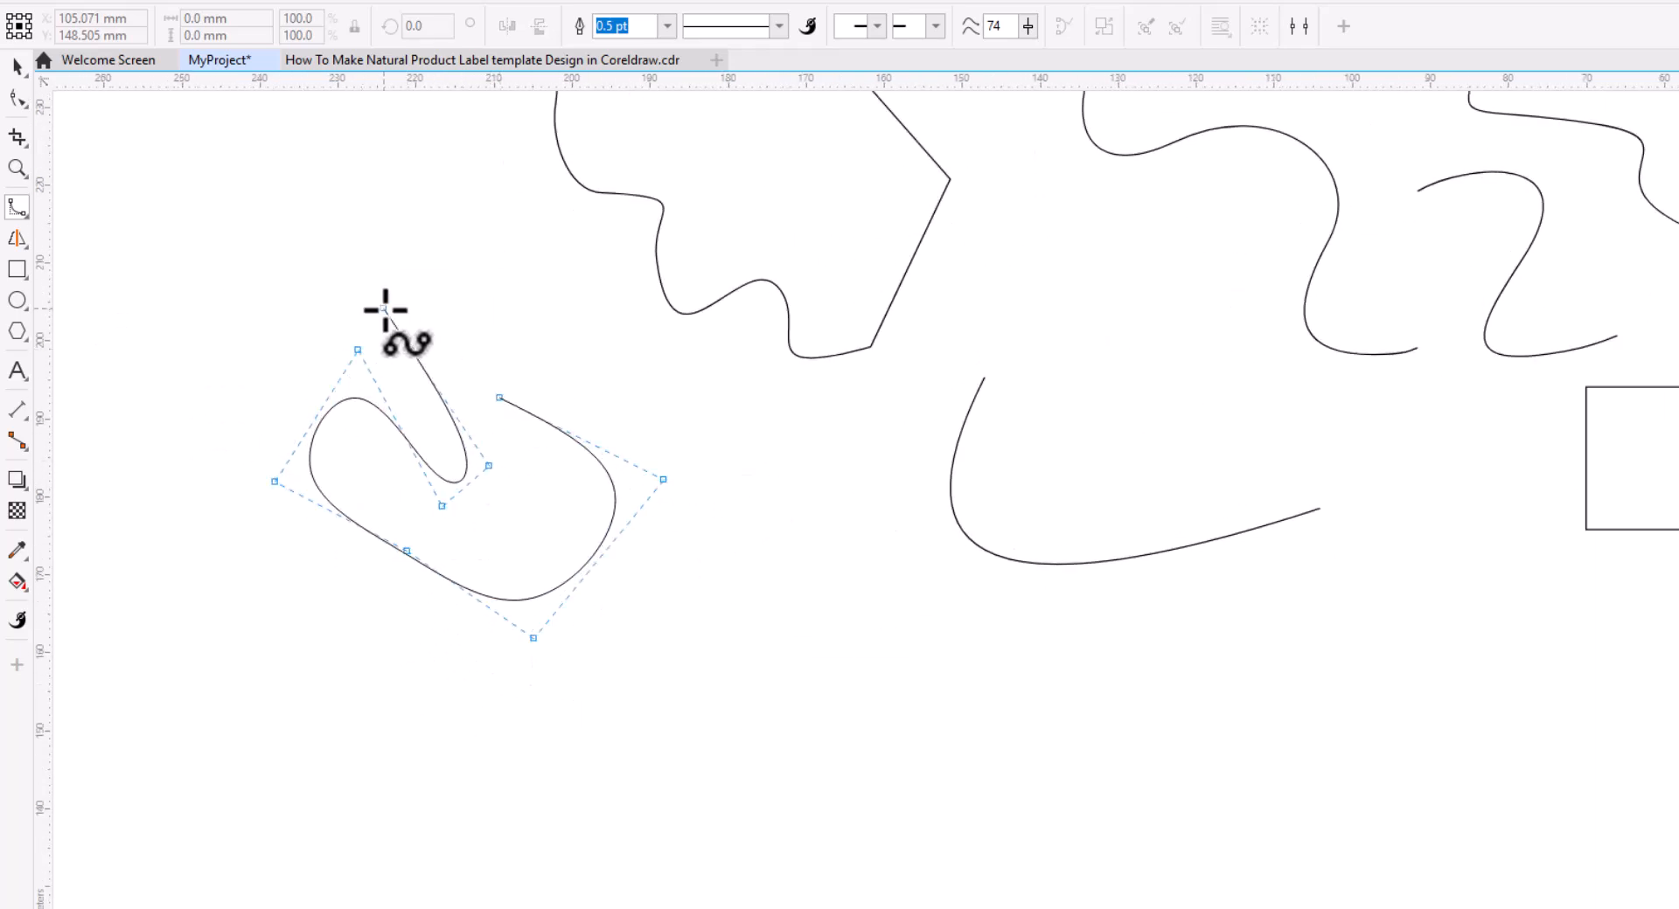
double_click(386, 308)
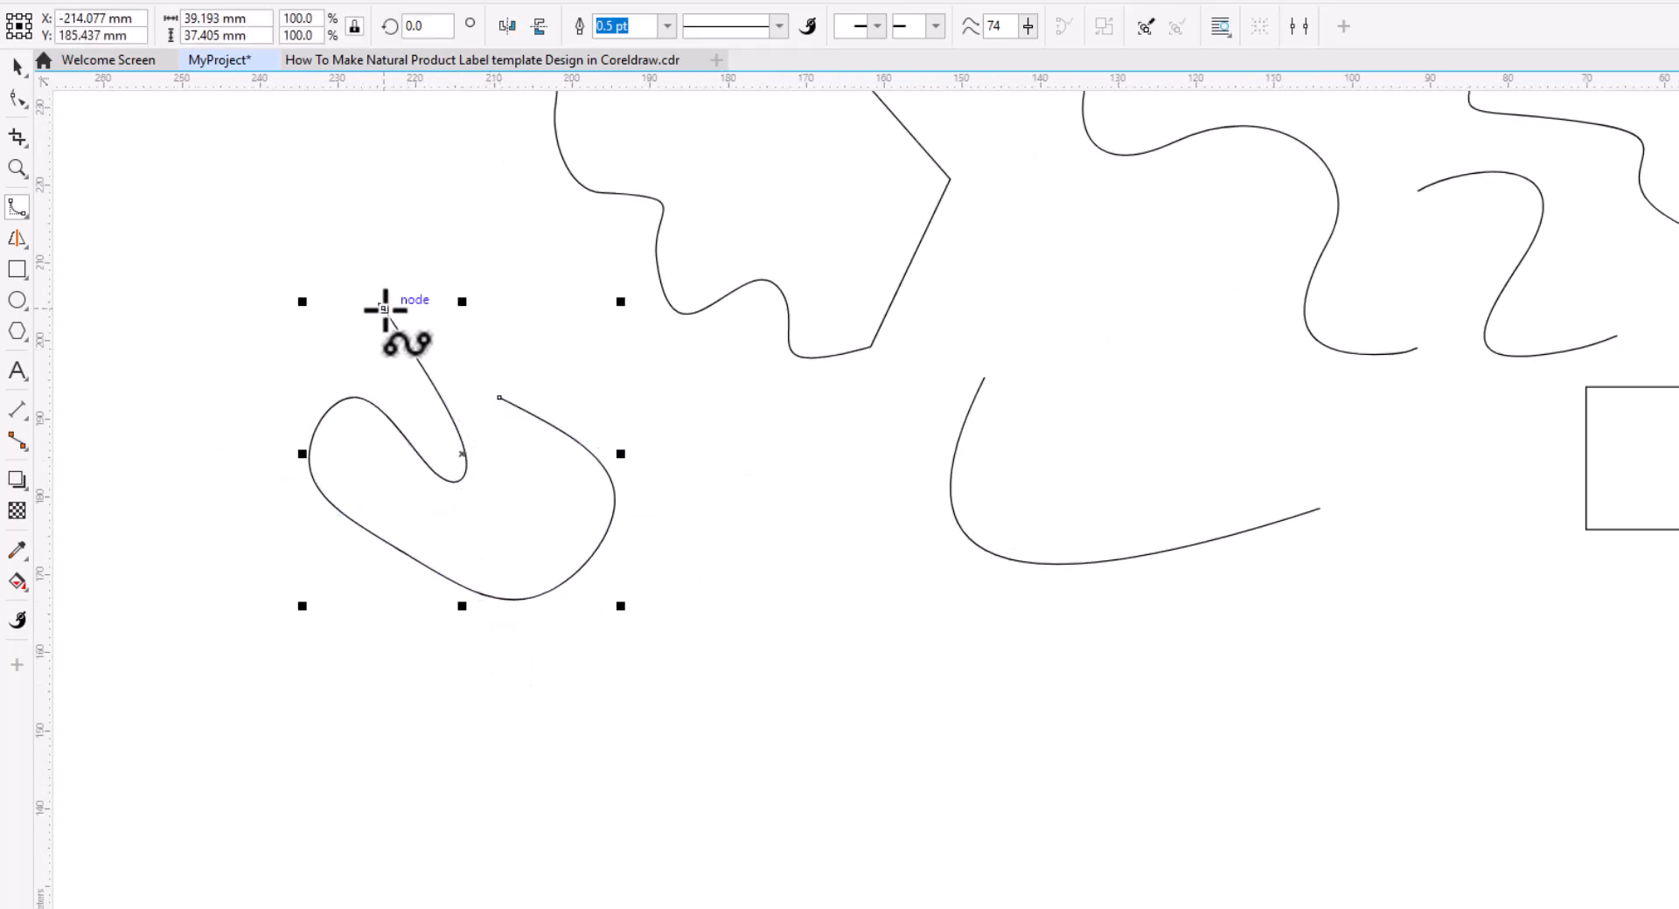
Draw a path of straight and curved segments with the Bézier tool.
click(19, 208)
click(92, 252)
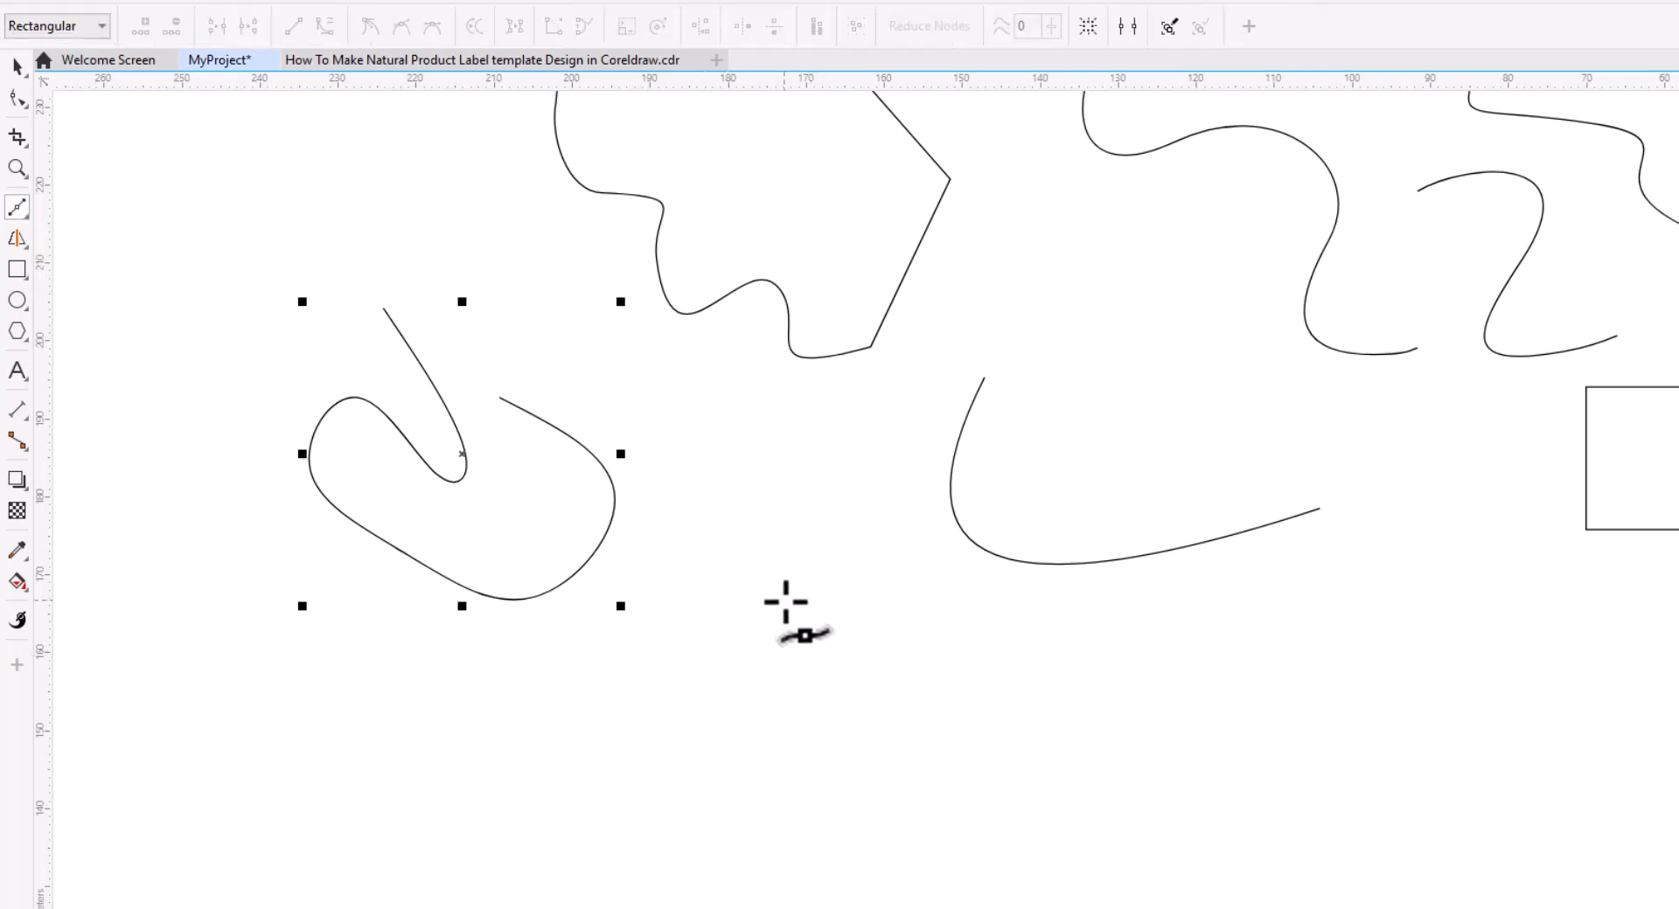
click(900, 695)
click(779, 773)
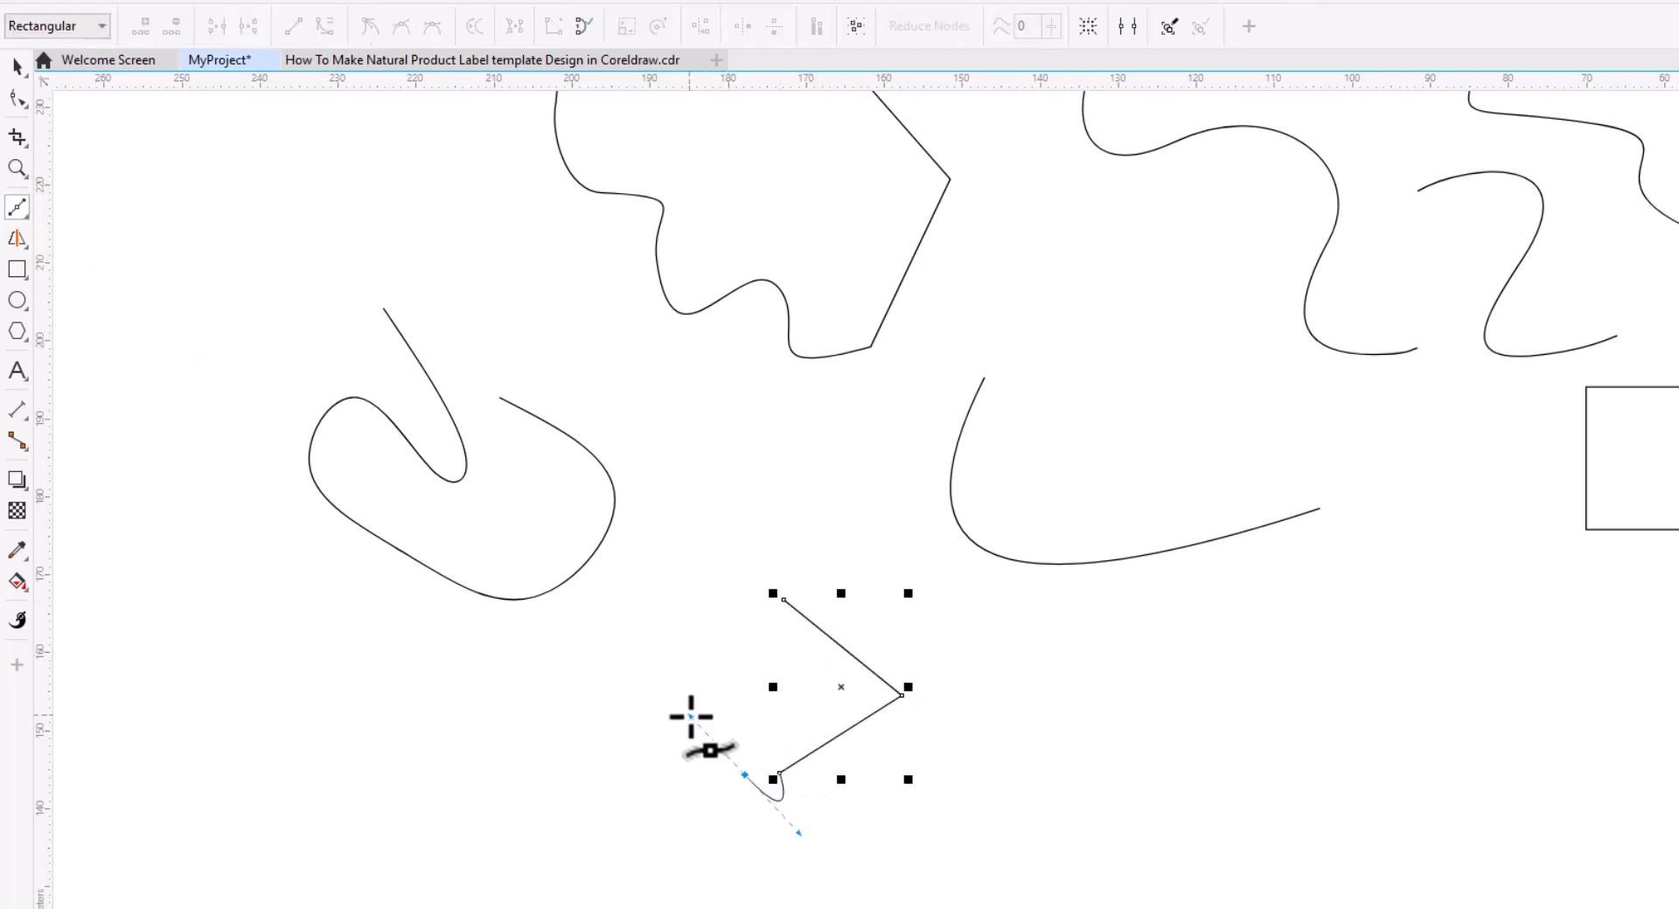
drag(690, 758, 679, 708)
drag(704, 662, 577, 658)
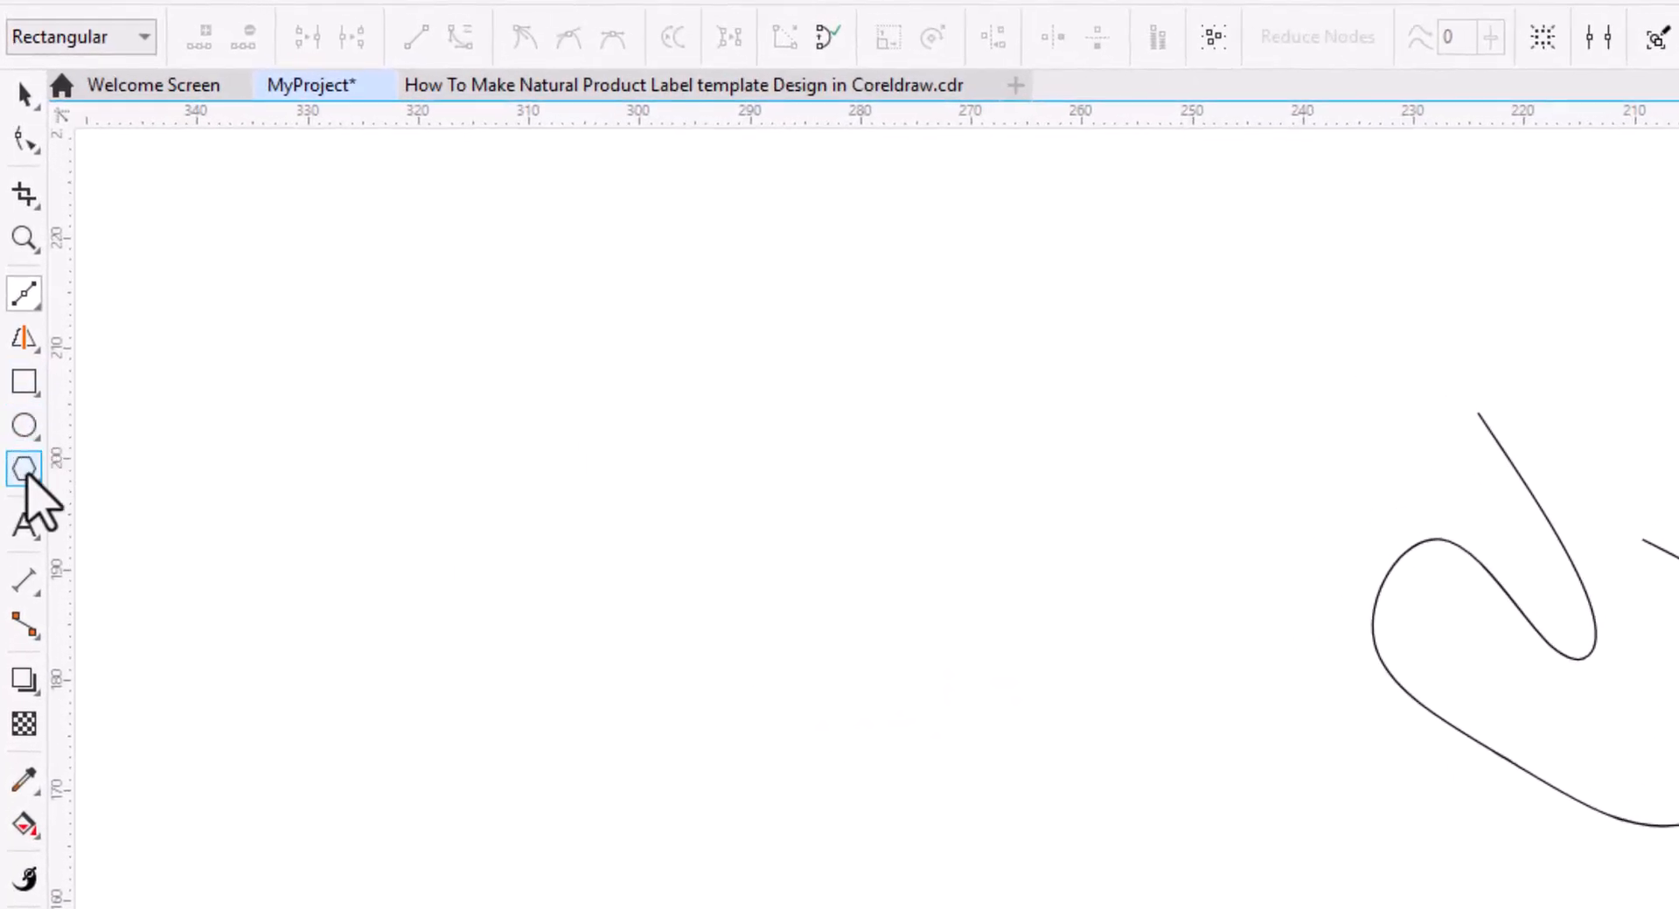
Draw a pentagon with the Polygon tool.
click(27, 477)
click(97, 481)
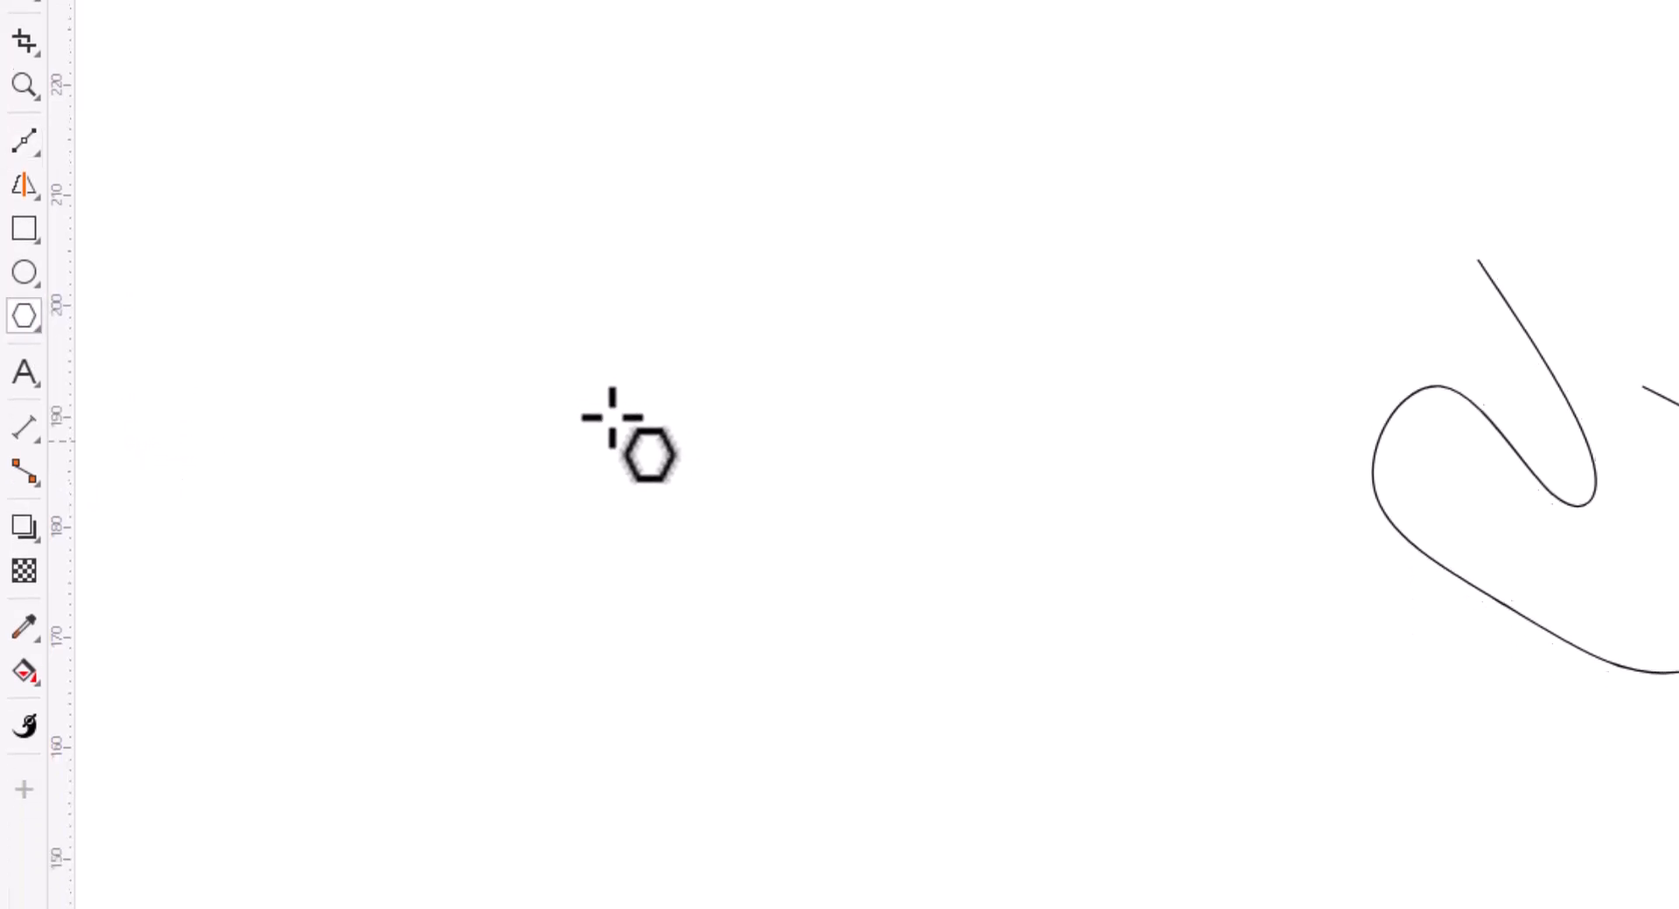
drag(590, 353, 971, 705)
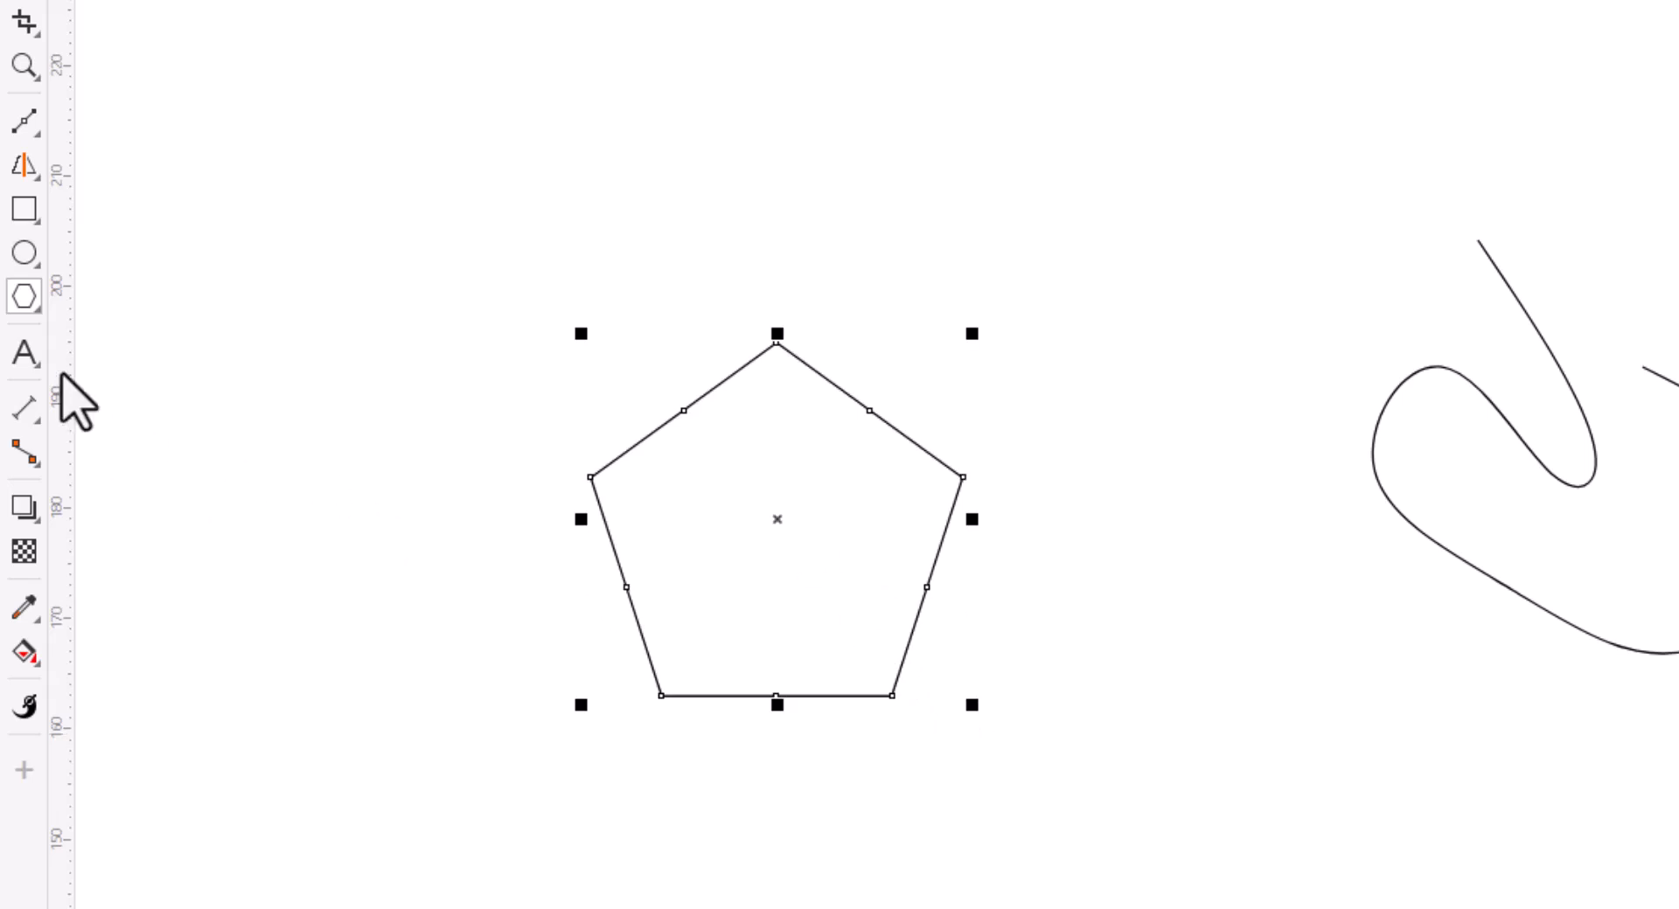
Draw a double-headed arrow about 32 × 22 mm with the Common Shapes tool.
click(18, 295)
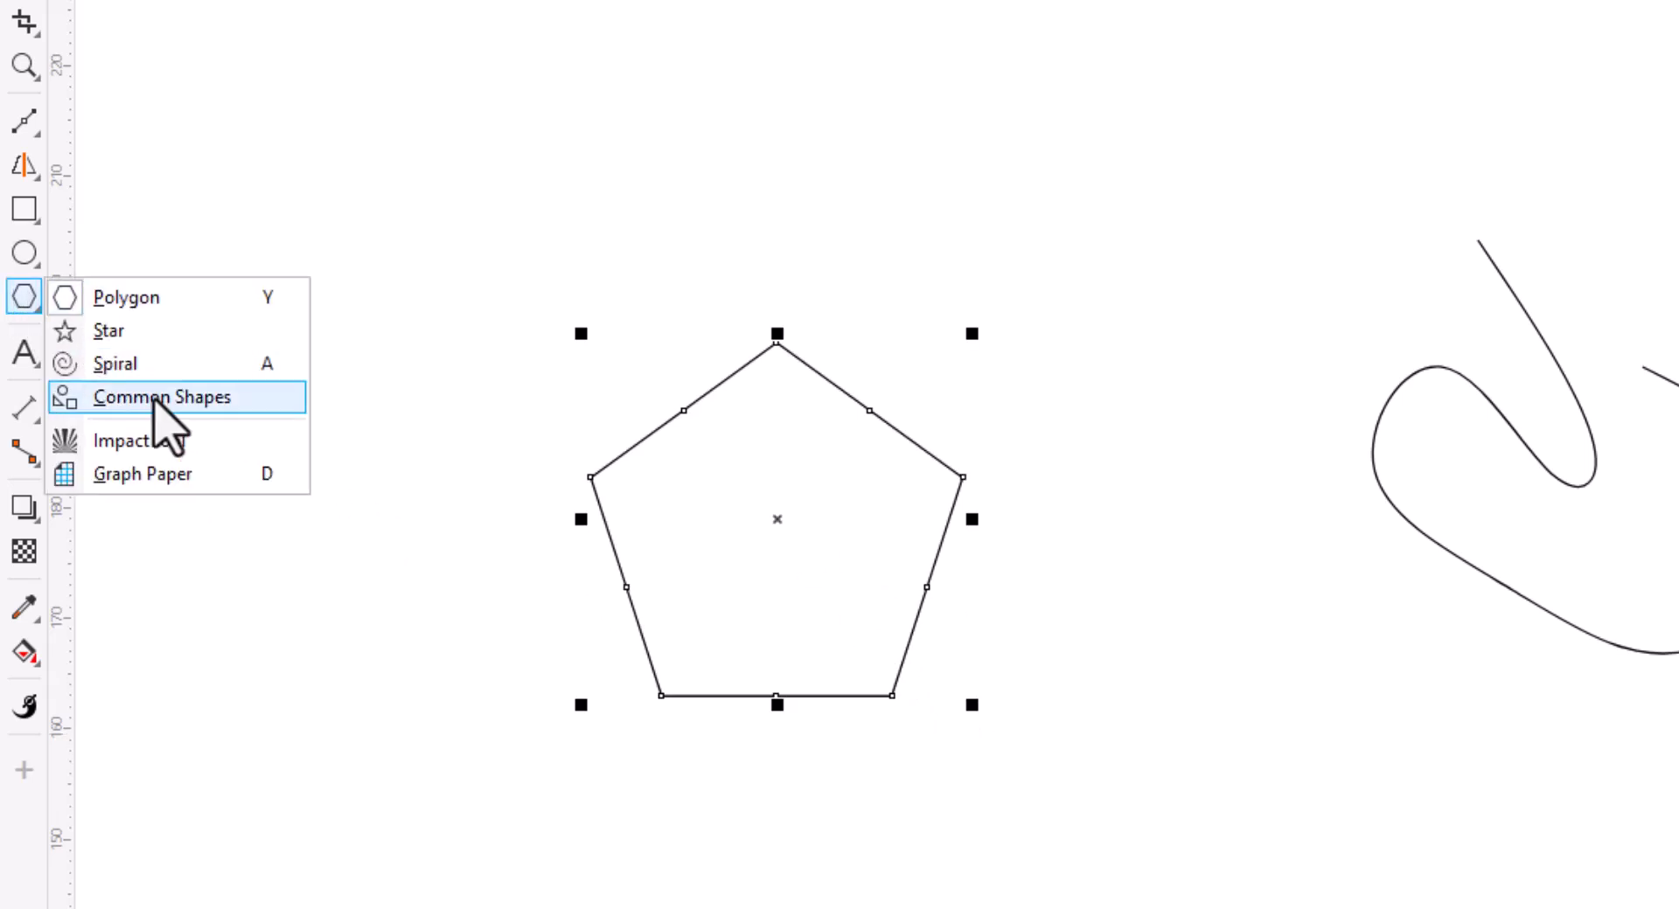
click(233, 397)
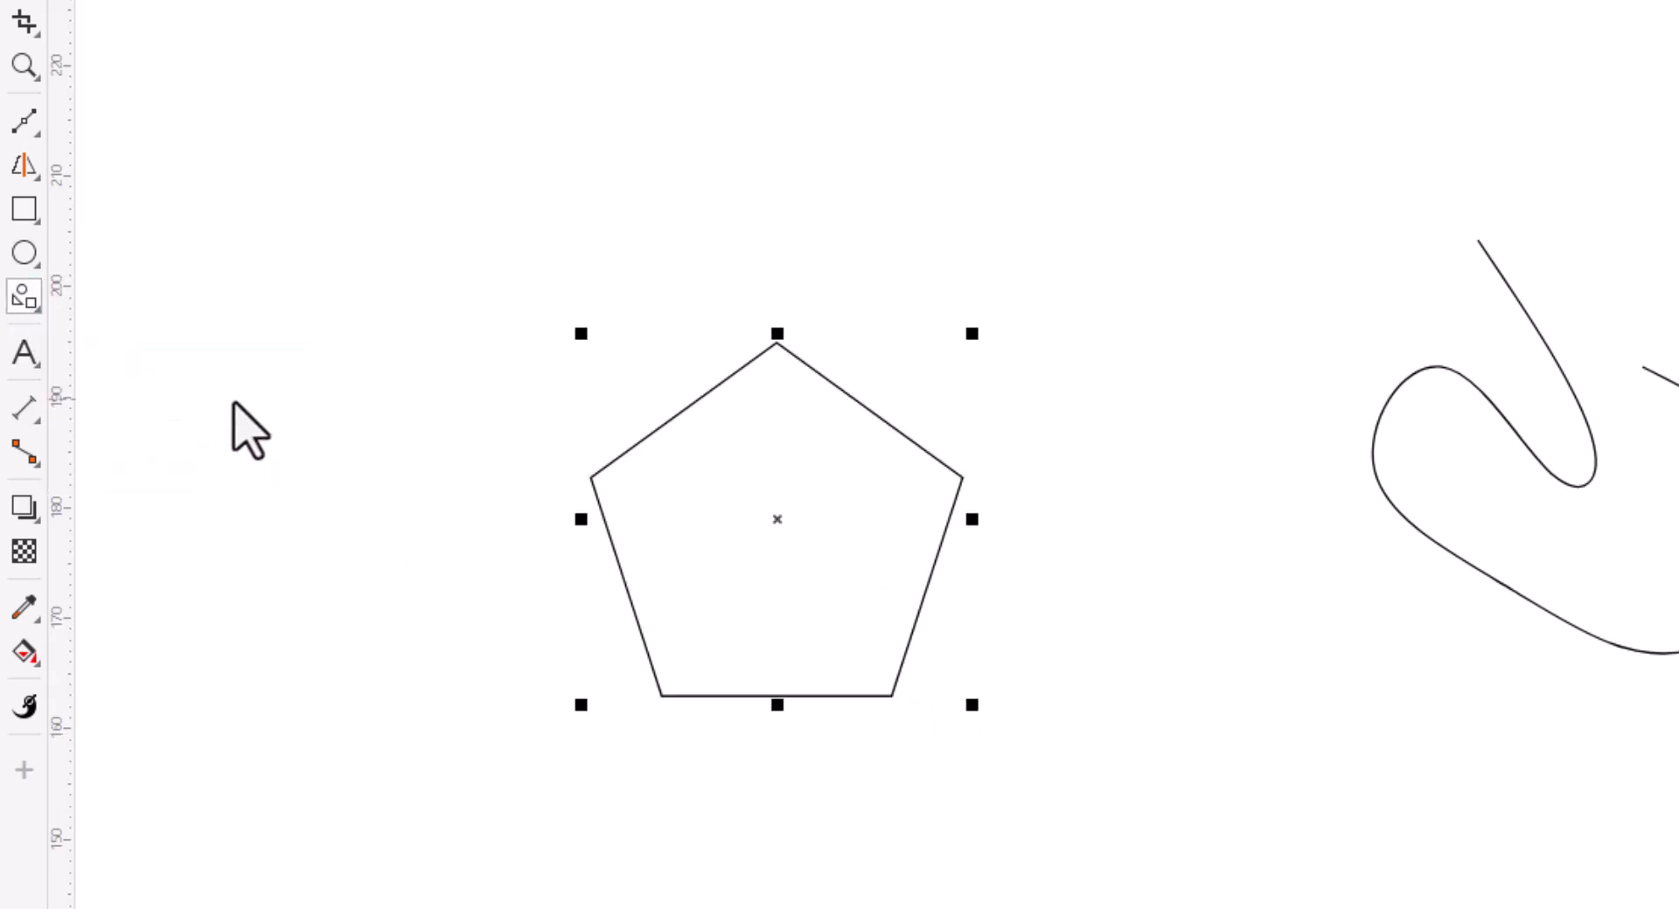
click(1045, 118)
click(1194, 409)
drag(624, 465, 837, 615)
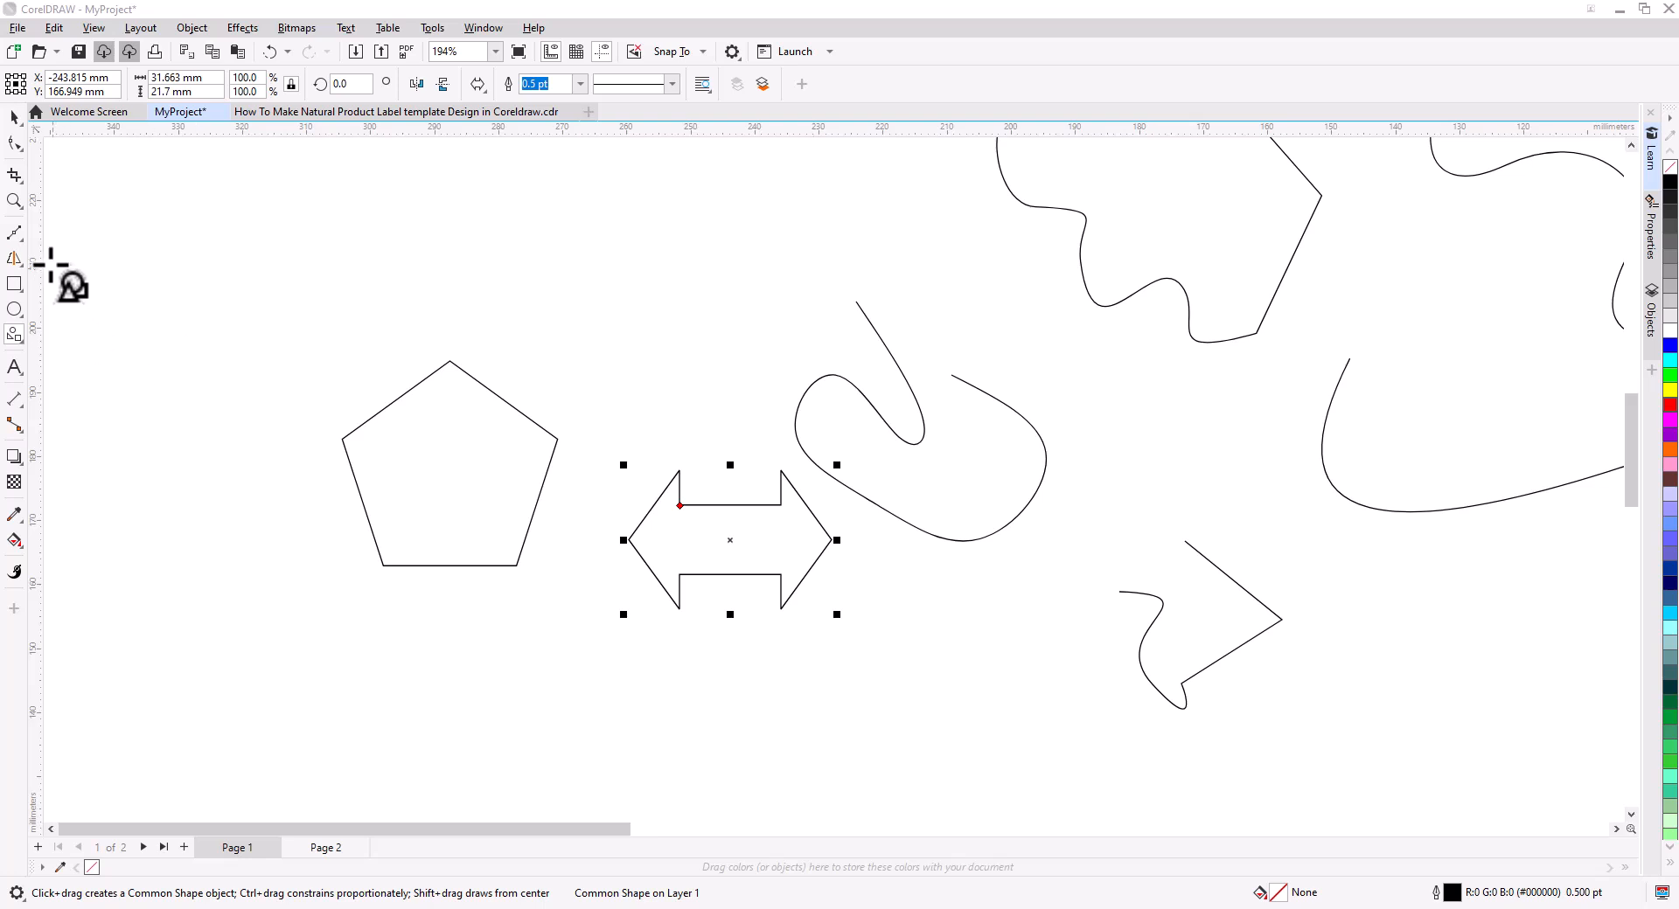
Draw a tapered calligraphic stroke with the Artistic Media tool.
click(15, 261)
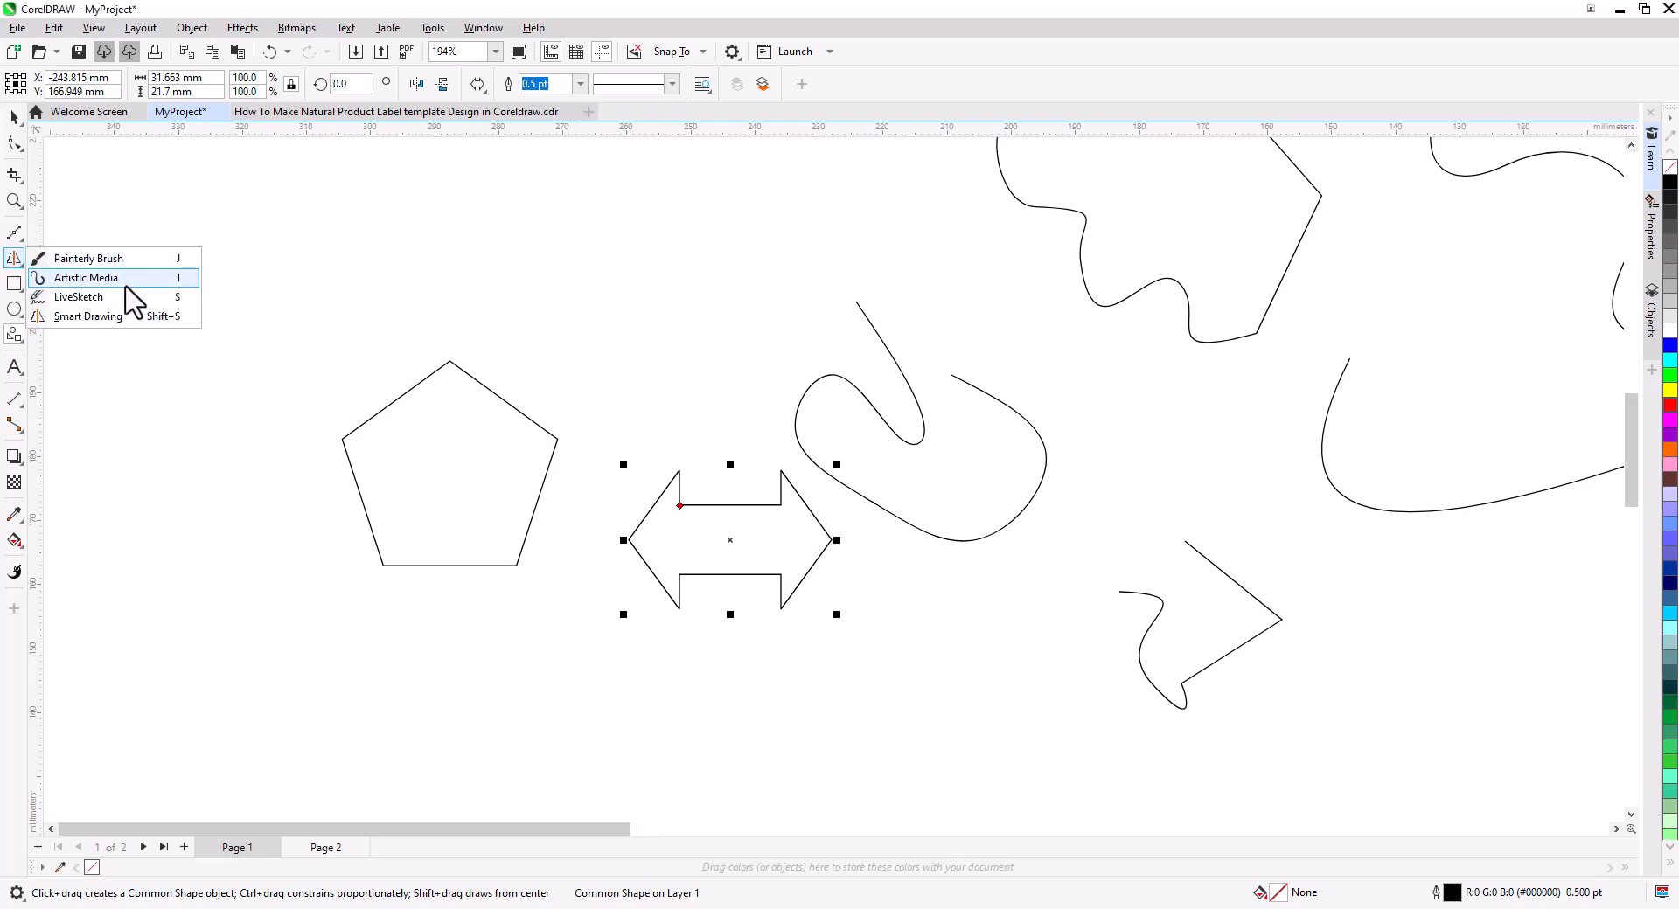
click(98, 278)
drag(200, 266, 479, 286)
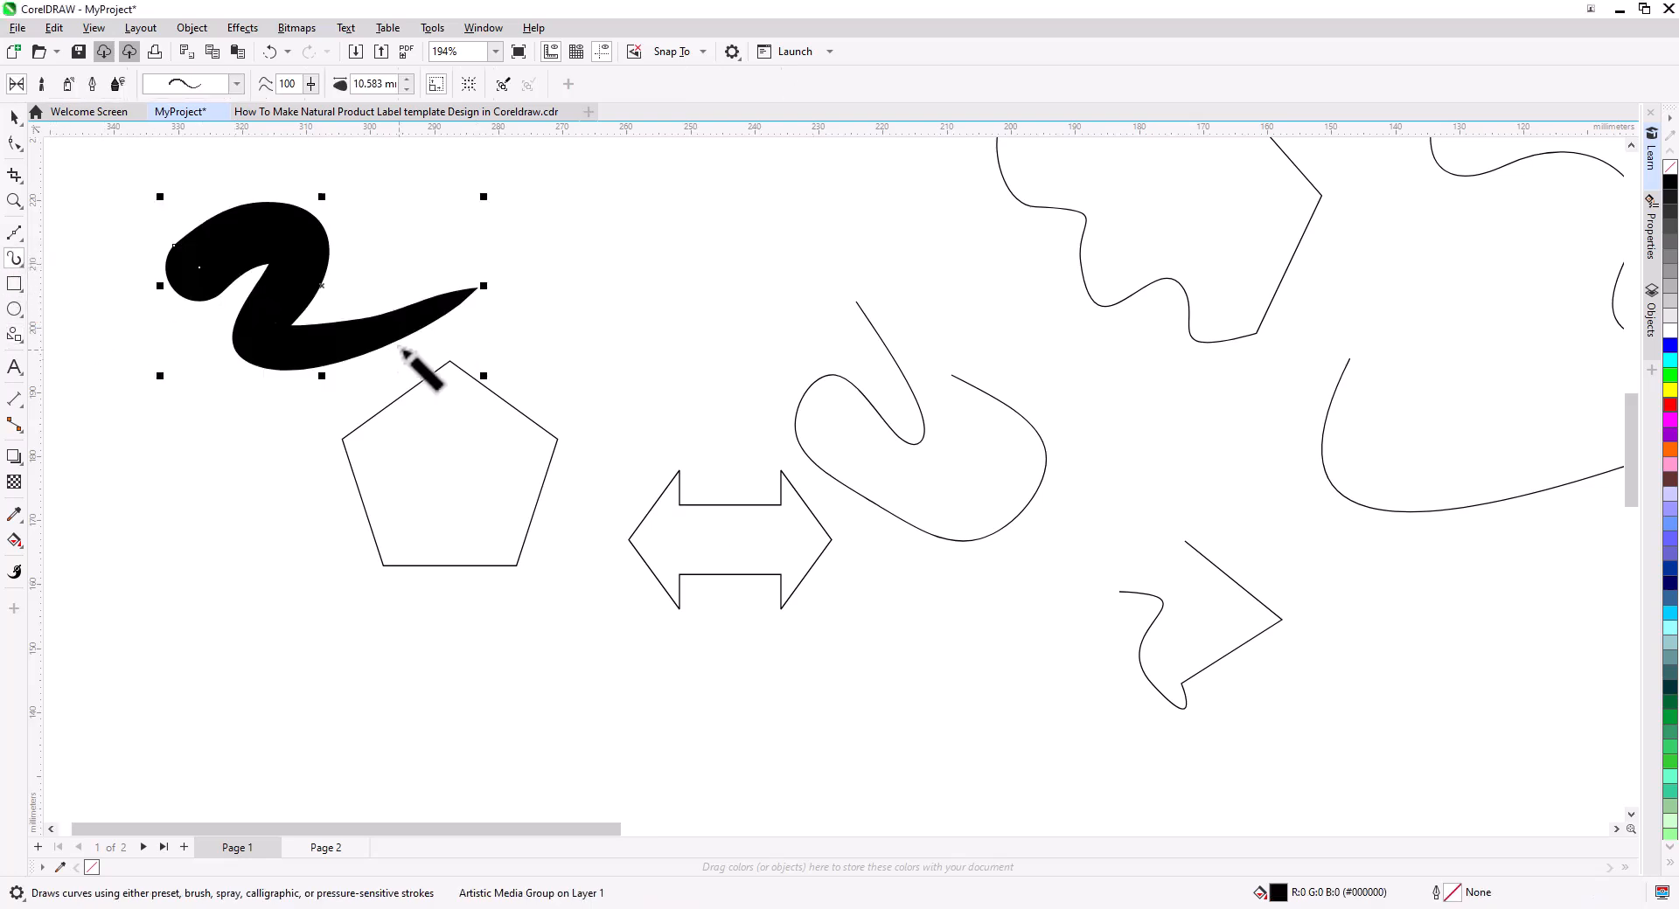
Switch the Artistic Media tool to Brush mode and paint strokes with a Brush Strokes preset.
click(69, 84)
click(69, 85)
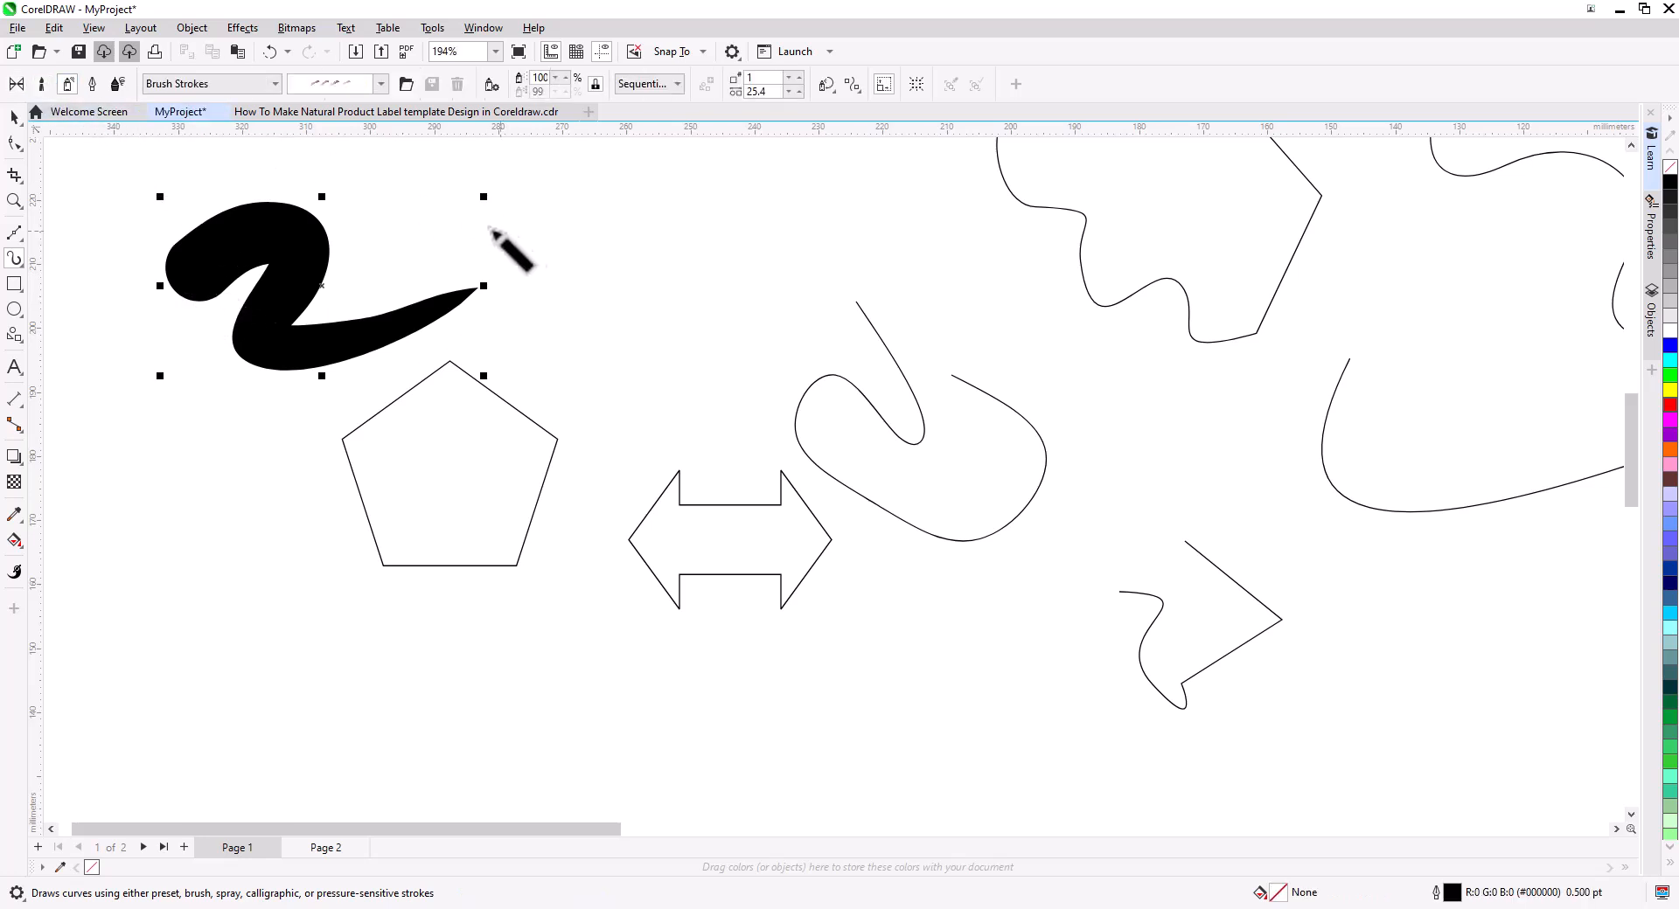
click(350, 184)
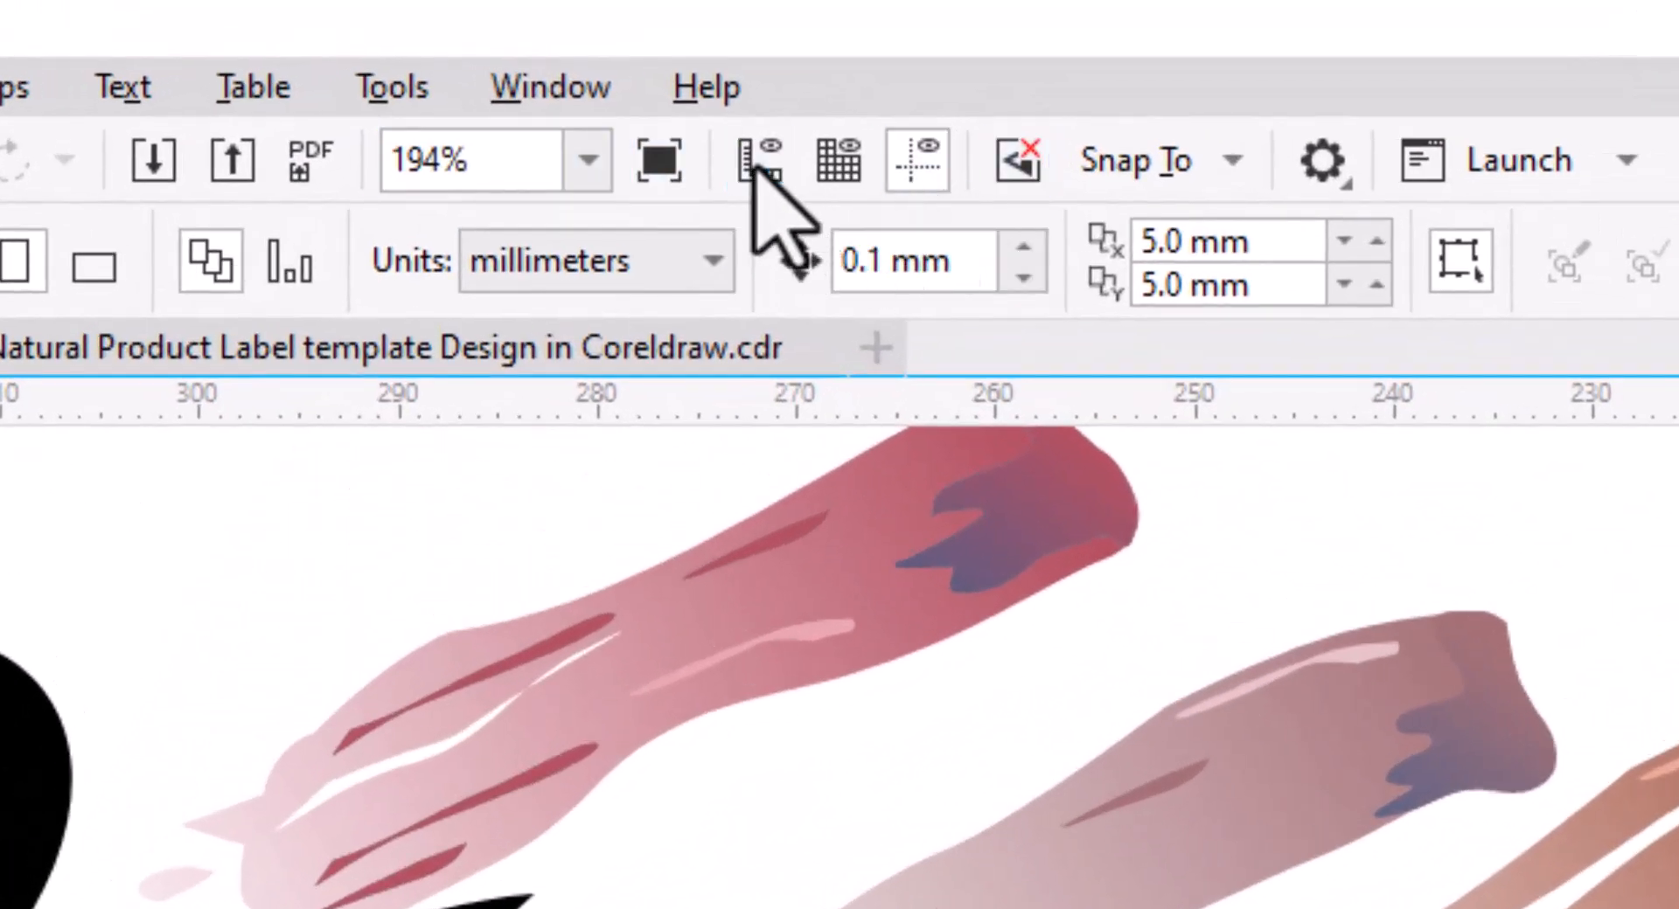
Toggle the document grid and inspect the ruler units options without changing them.
click(840, 163)
click(839, 162)
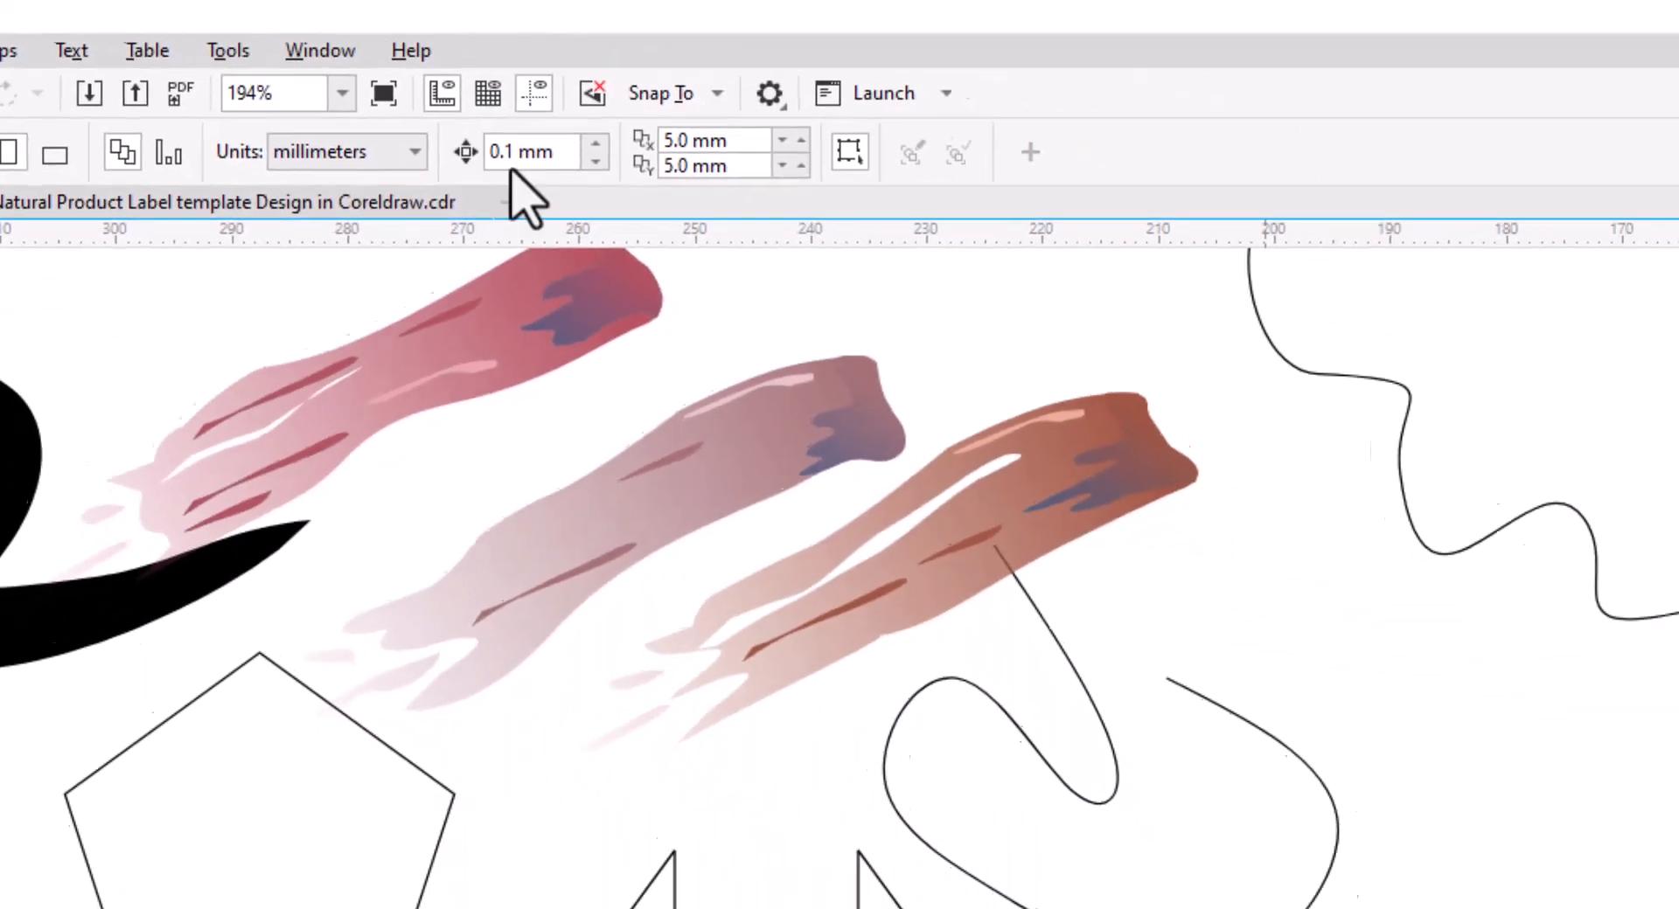
right_click(1502, 404)
click(892, 269)
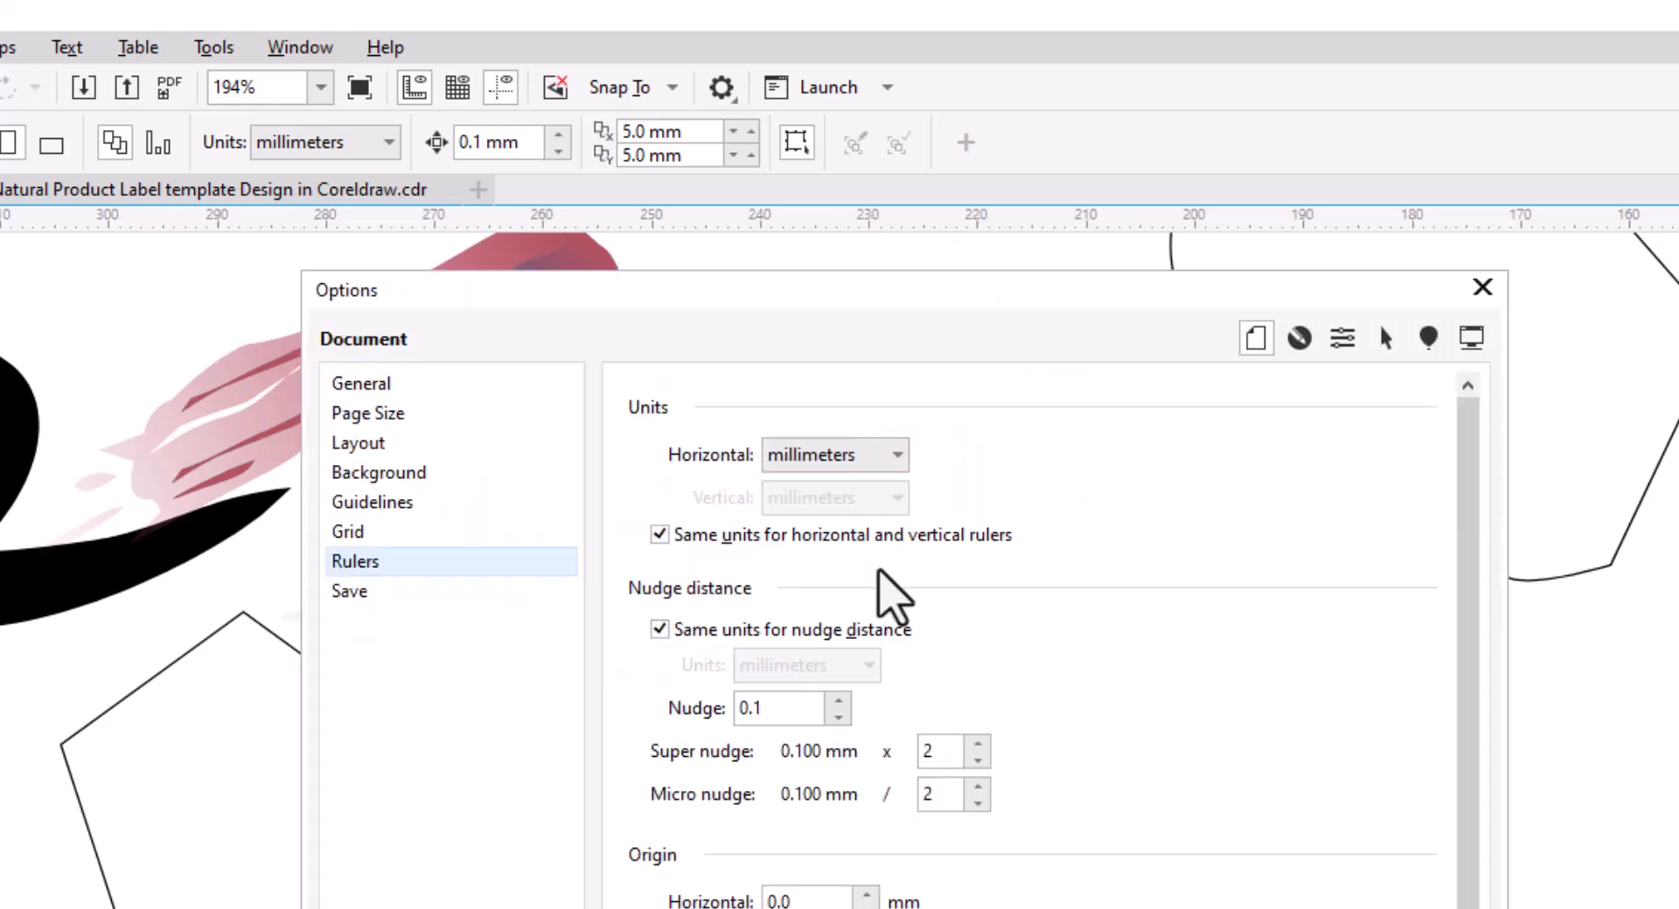
click(890, 457)
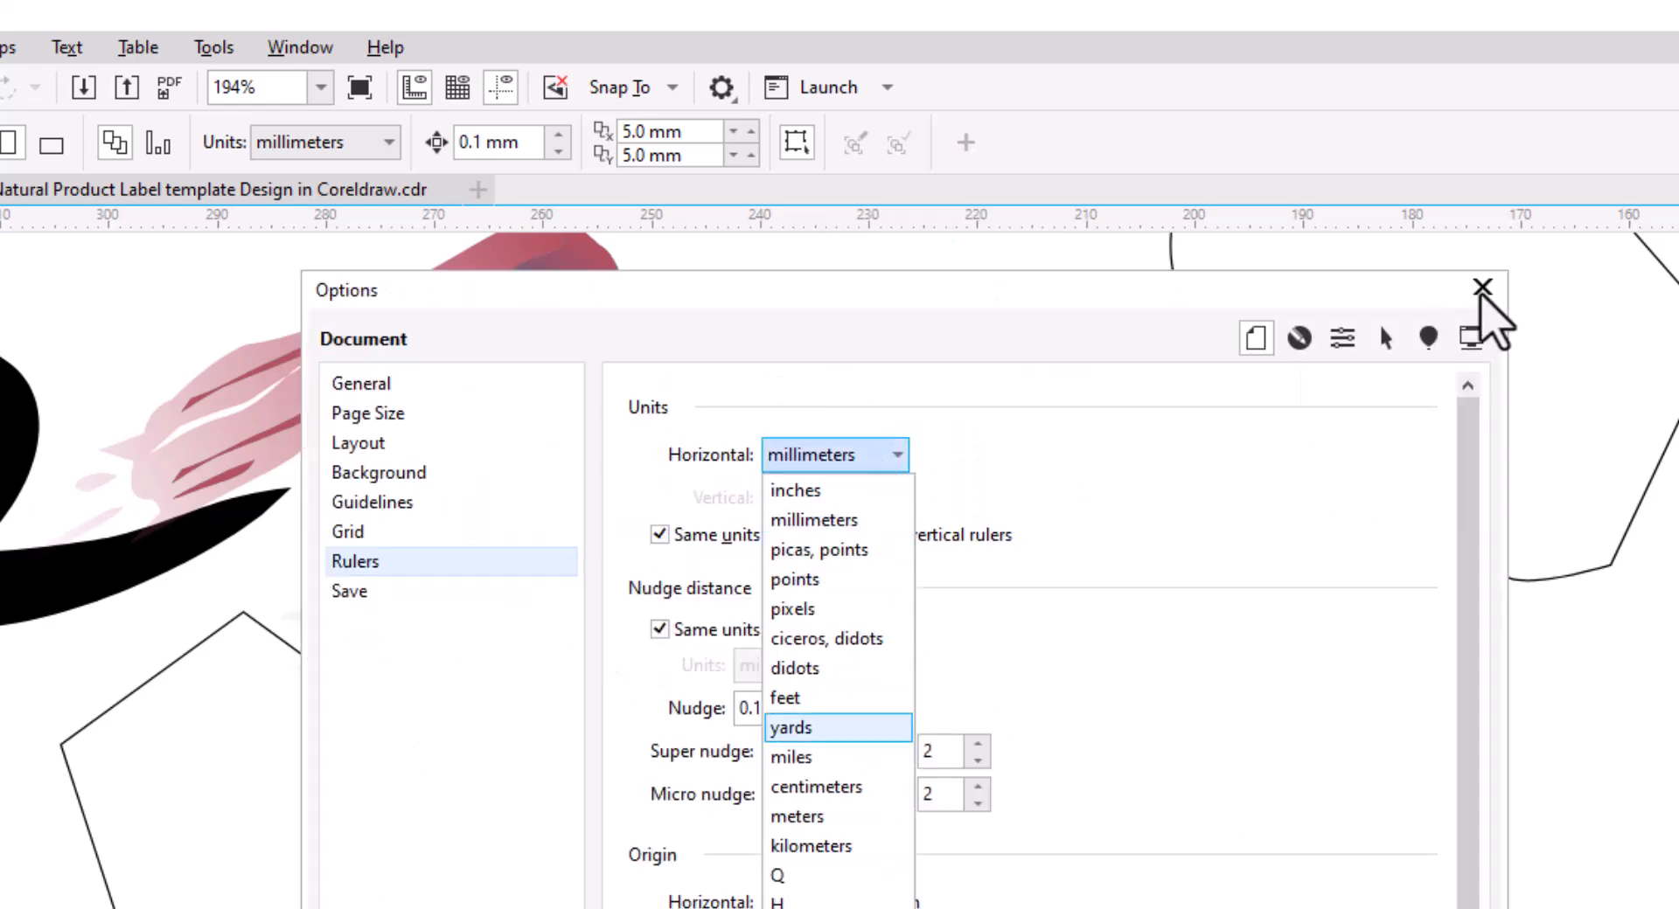
click(1482, 287)
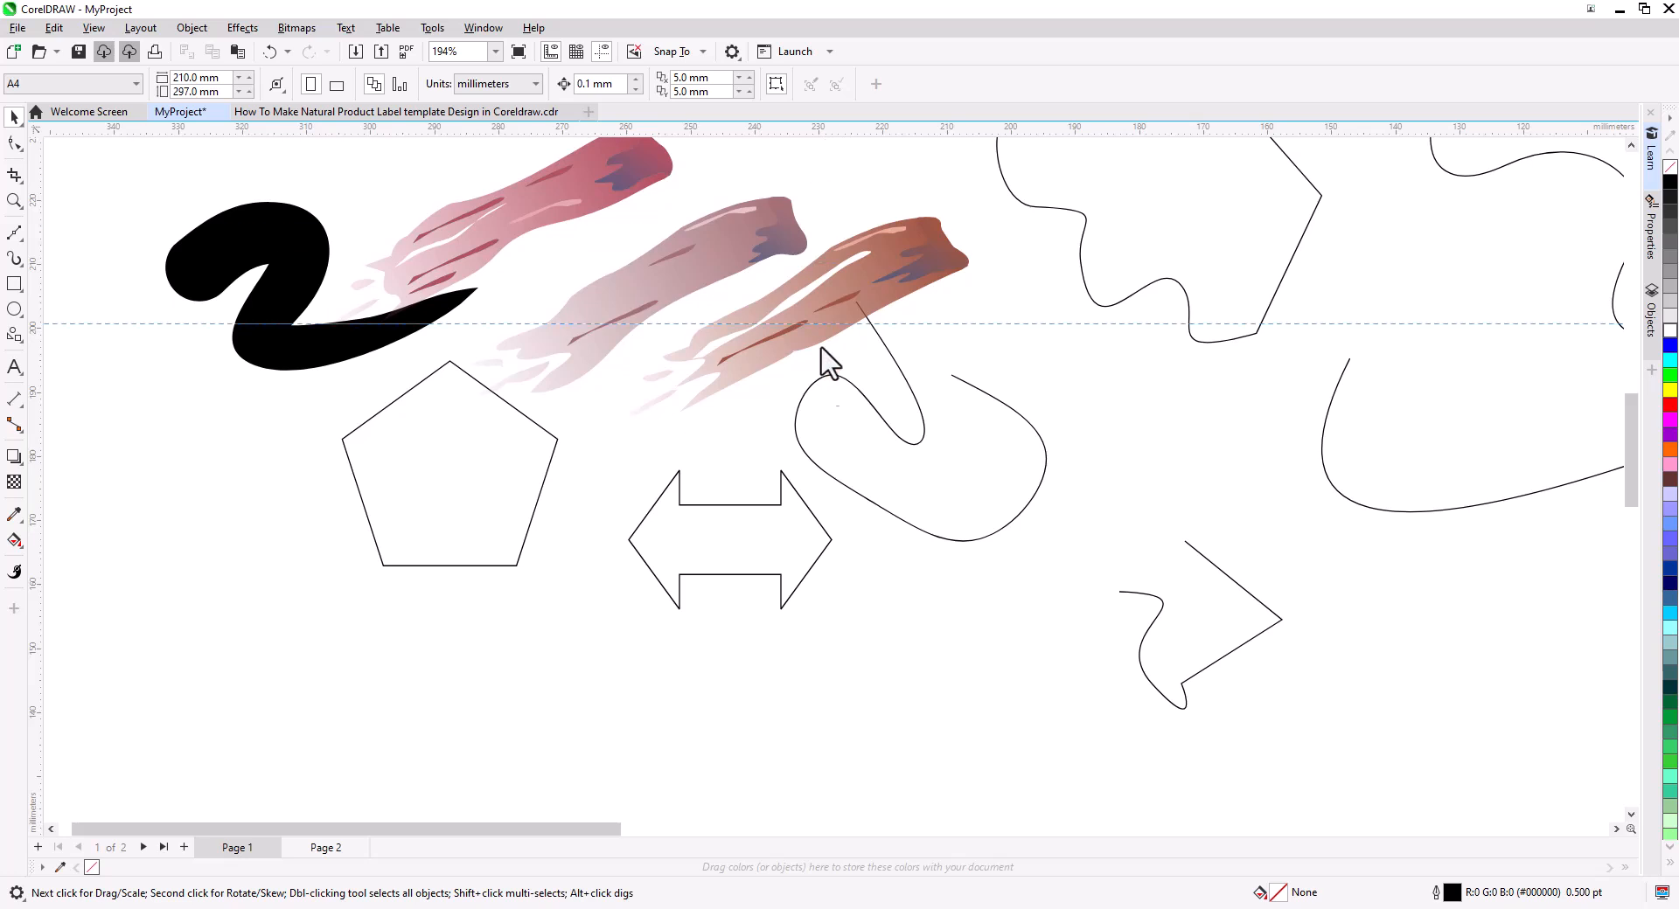
Add a horizontal and a vertical guideline across the drawing.
drag(818, 262, 822, 383)
drag(56, 423, 698, 376)
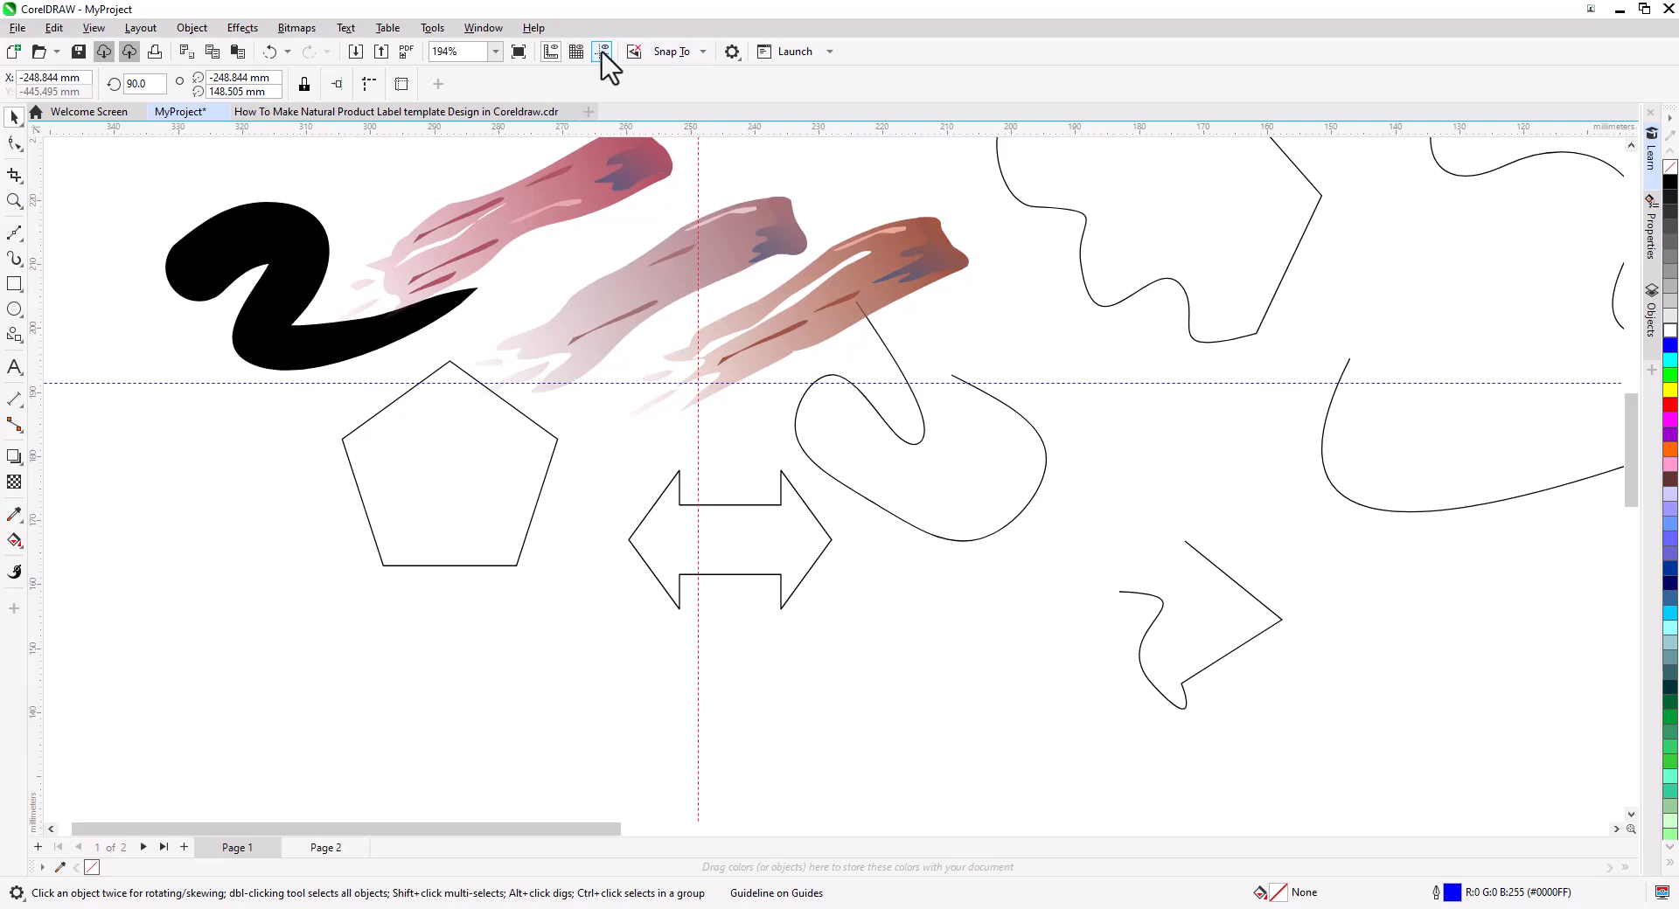
Inspect the Snap To options for guidelines.
scroll(685, 351, down, 1)
scroll(685, 351, up, 3)
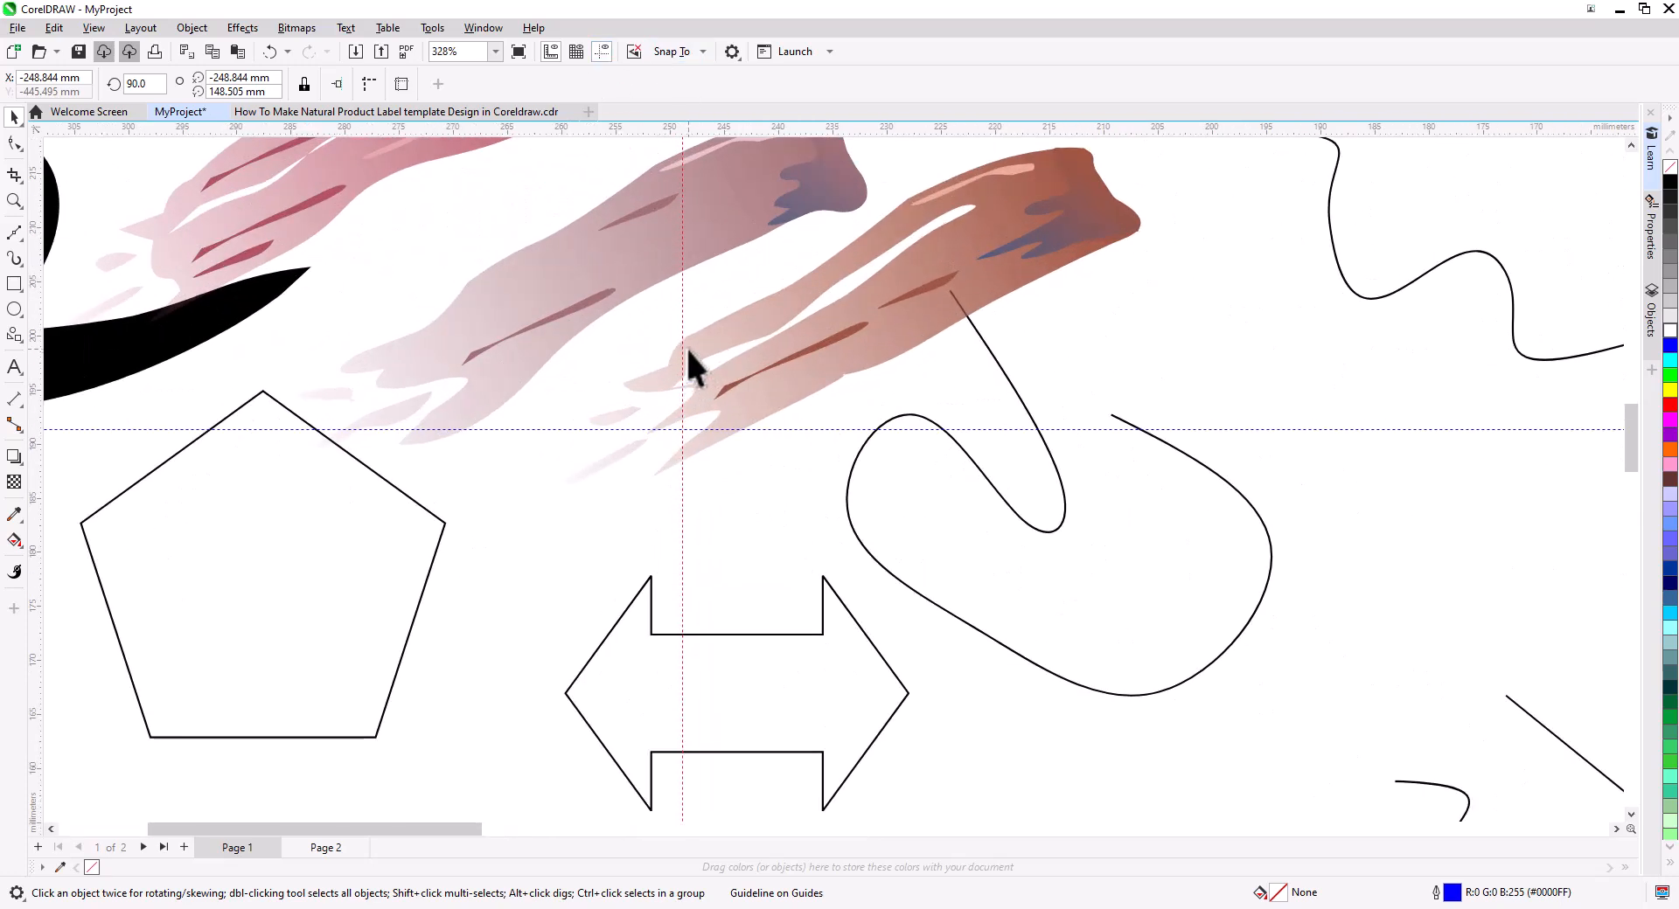
scroll(686, 348, down, 2)
key(F5)
click(687, 53)
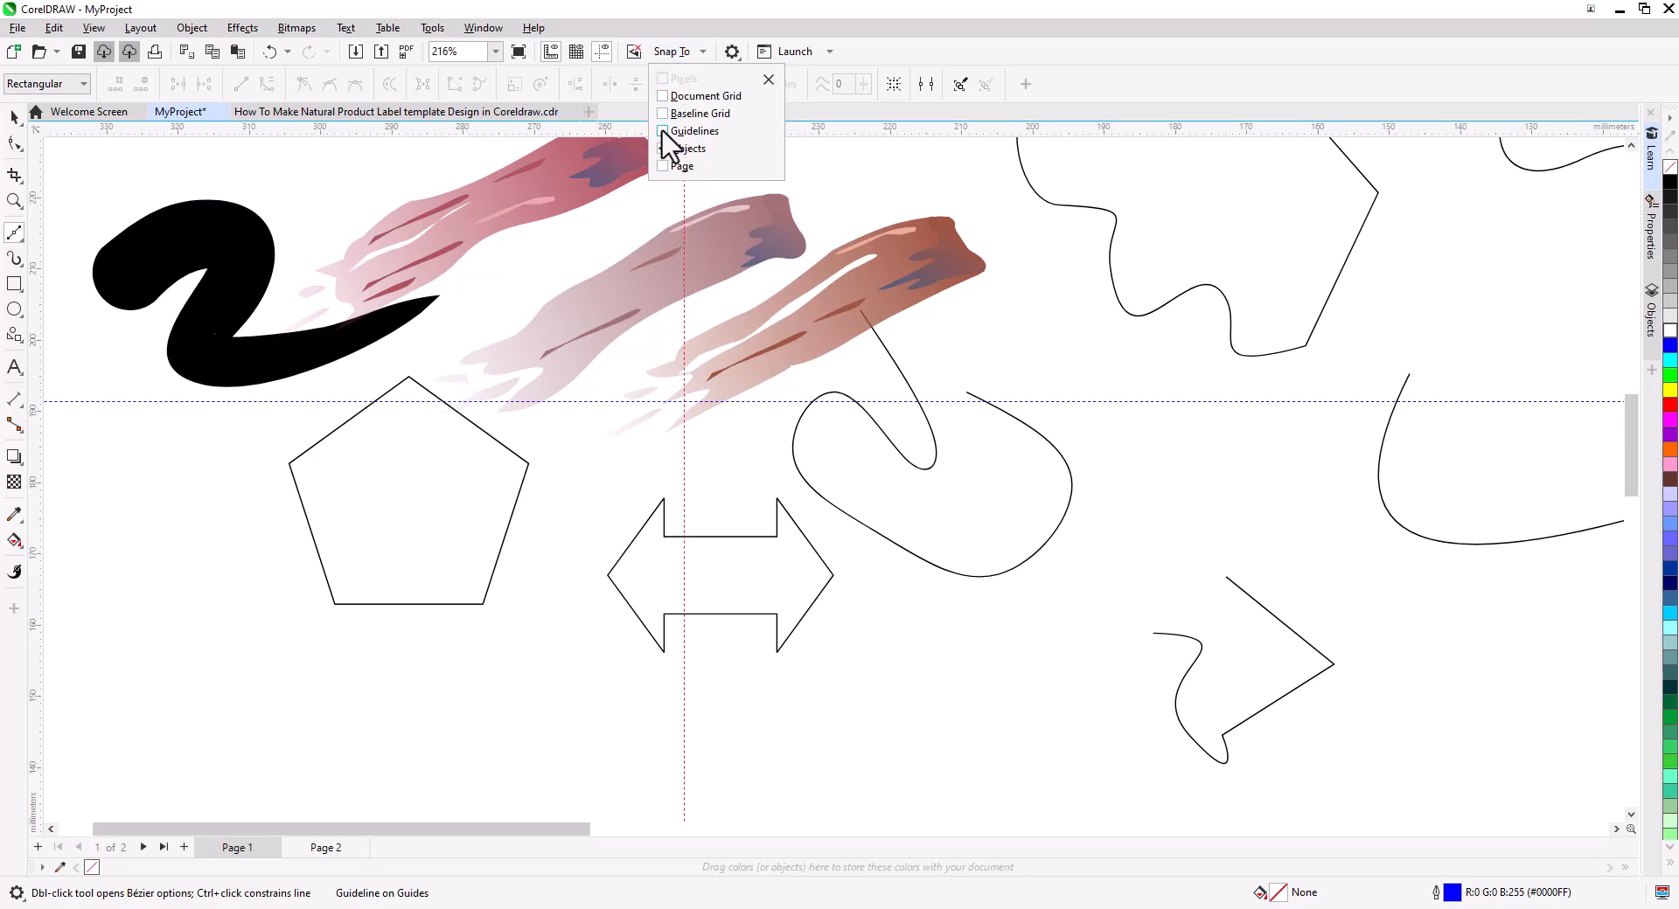
click(778, 408)
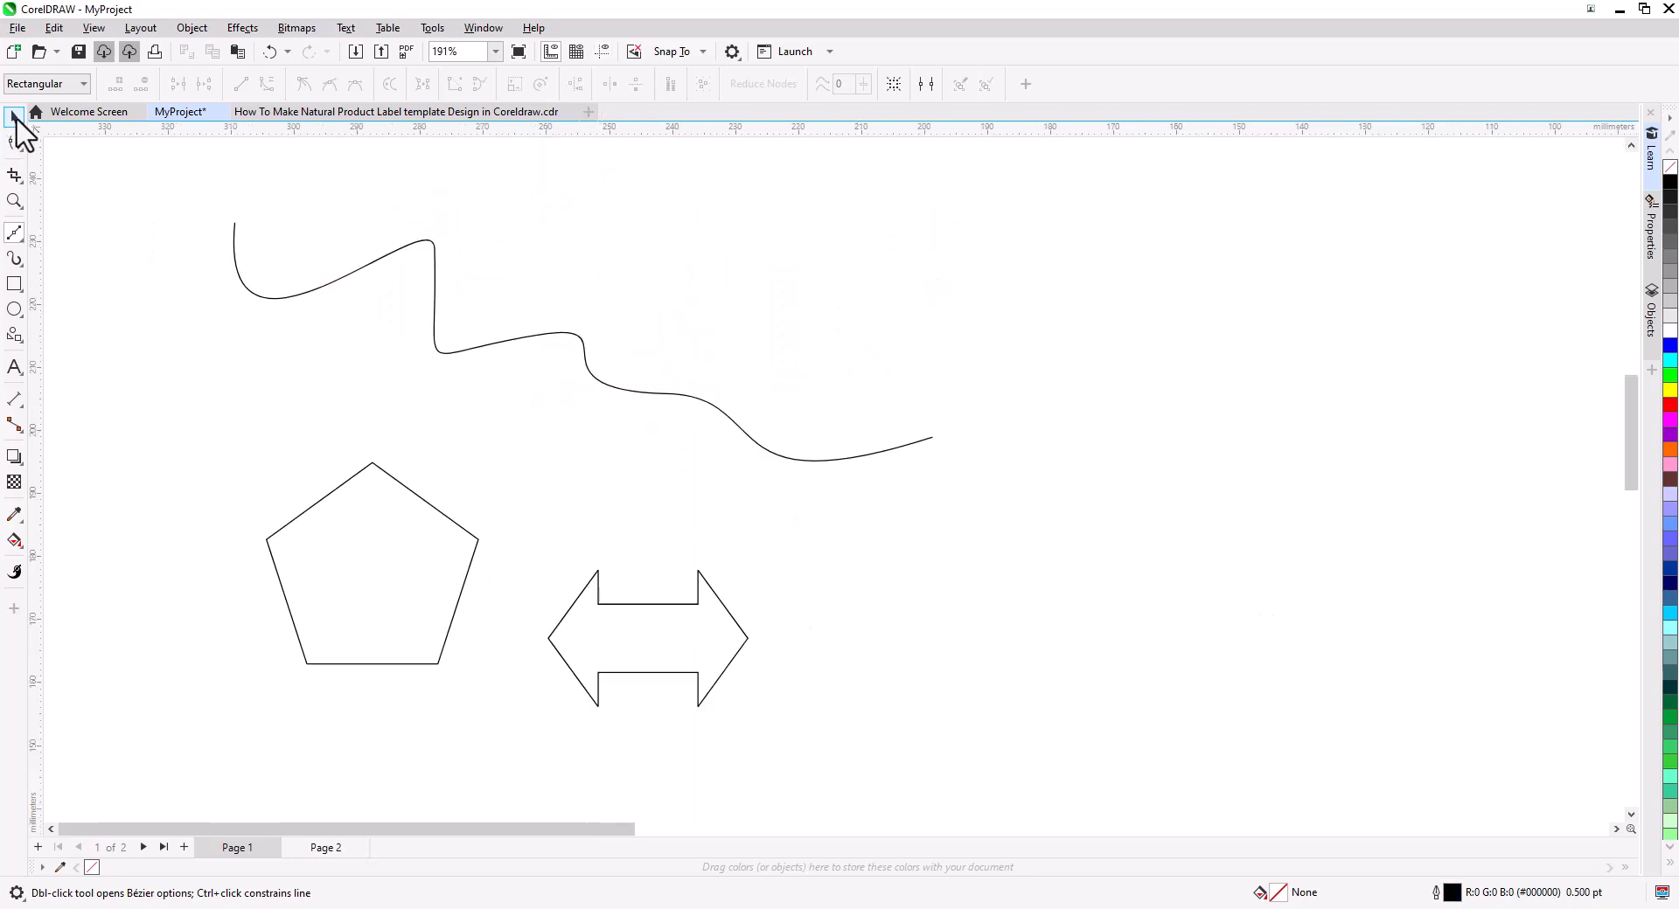
Move the double arrow to the right side of the page.
click(14, 117)
click(434, 339)
click(405, 539)
click(639, 652)
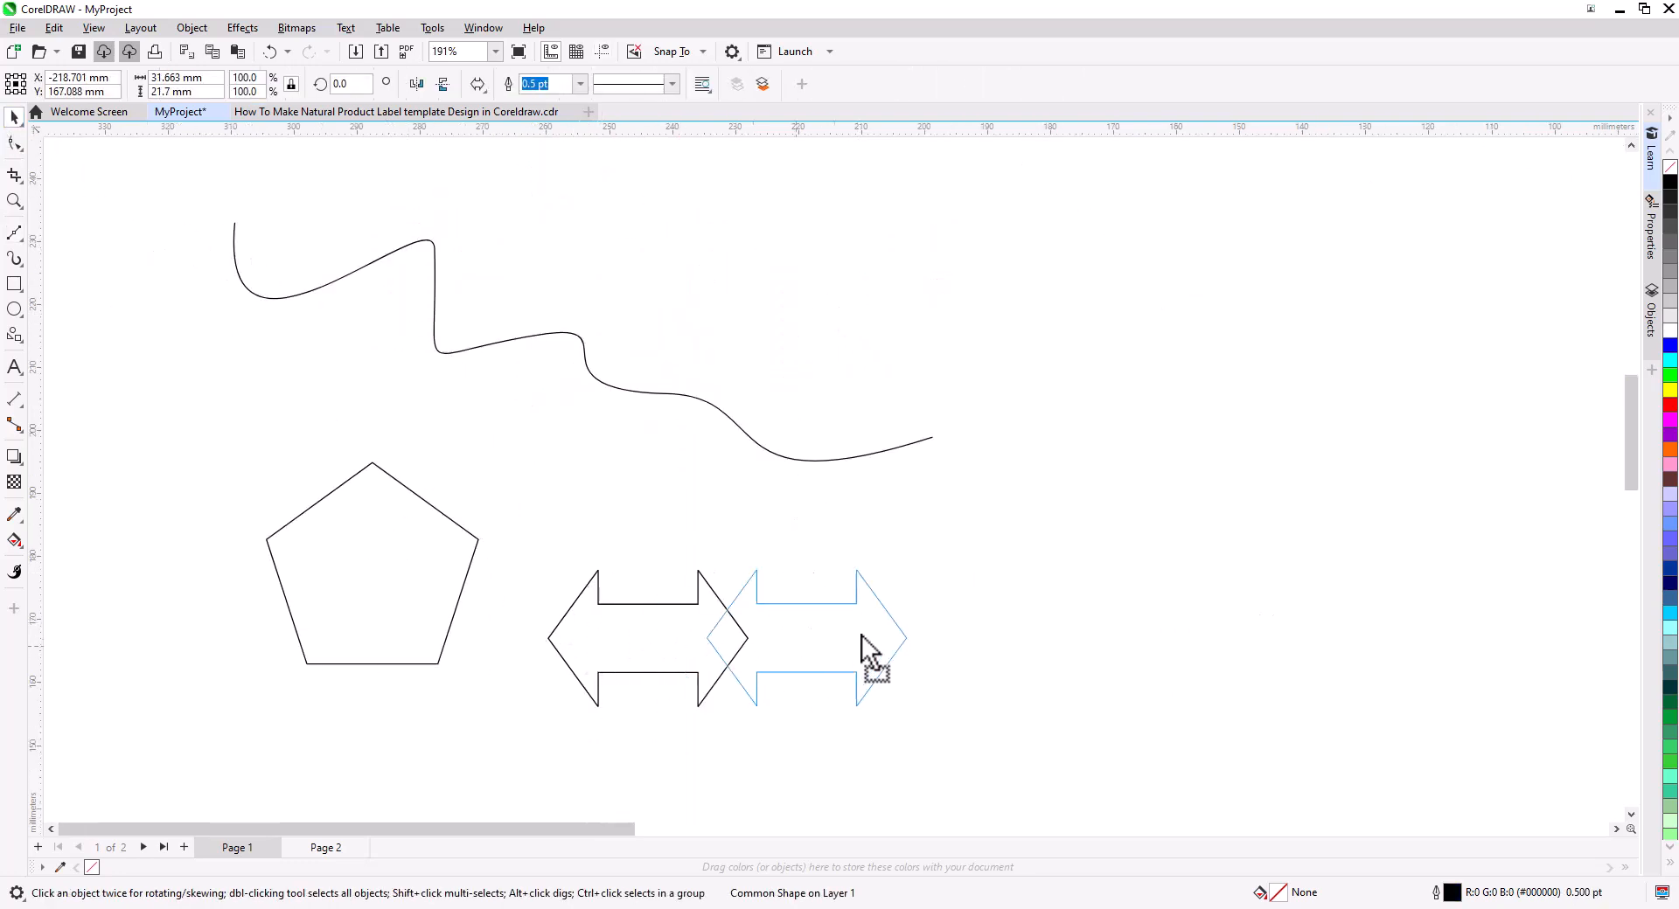
drag(826, 643, 1140, 521)
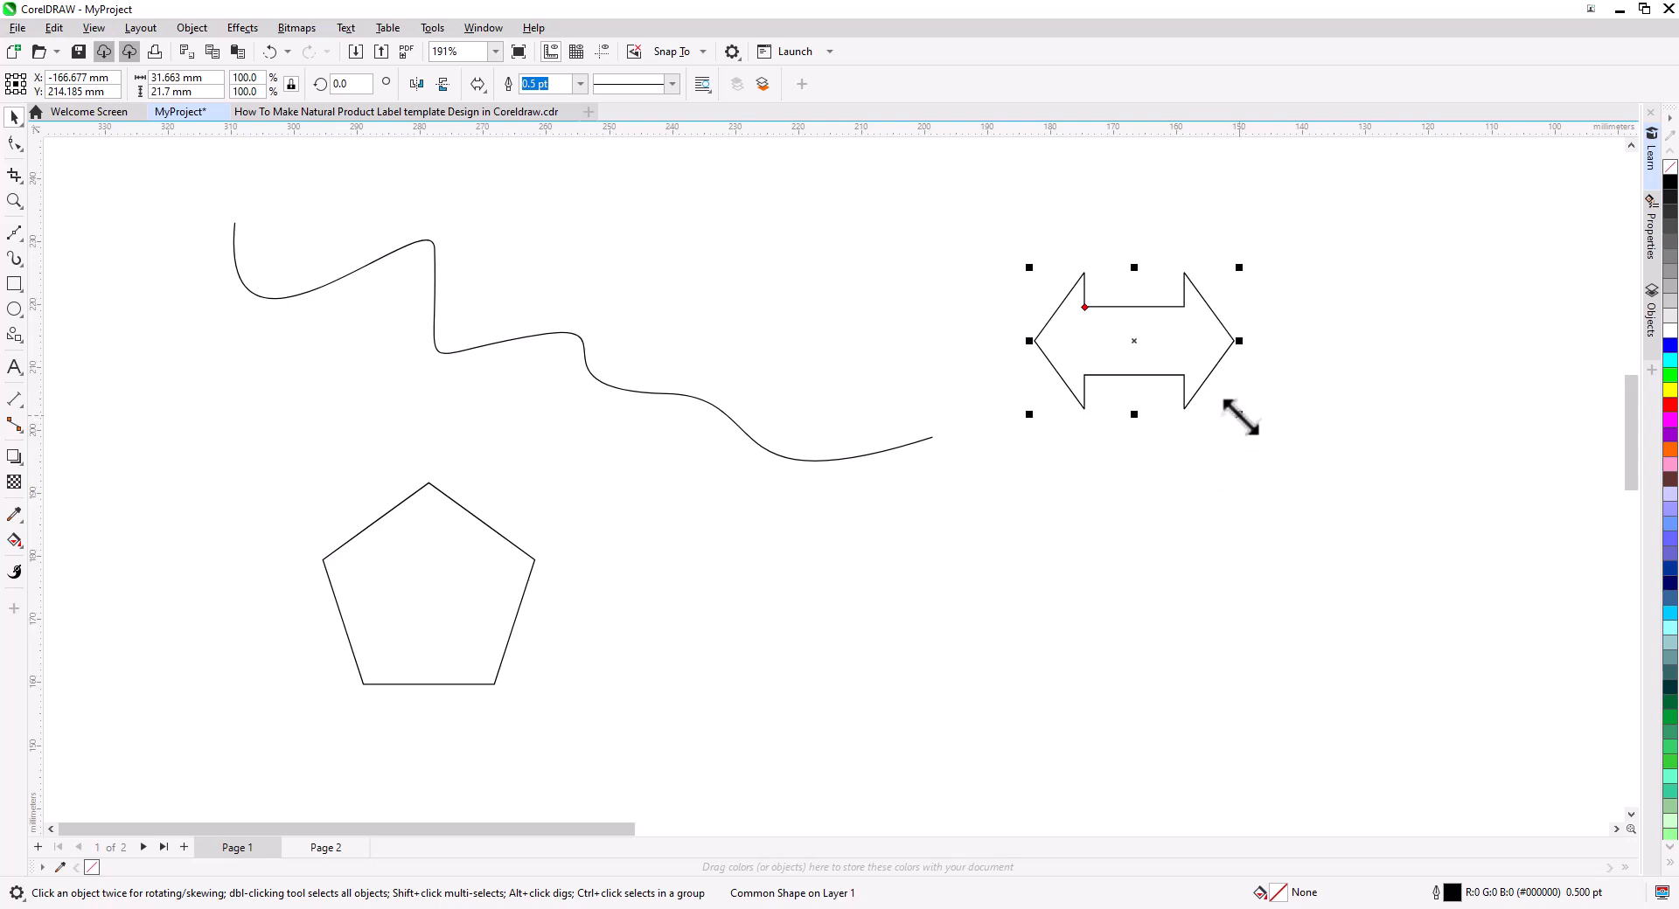
Scale the double arrow to about 49 × 32 mm.
drag(1240, 415, 1431, 664)
drag(1229, 268, 1229, 335)
Rotate the double arrow to about 266° so it points vertically.
click(1246, 457)
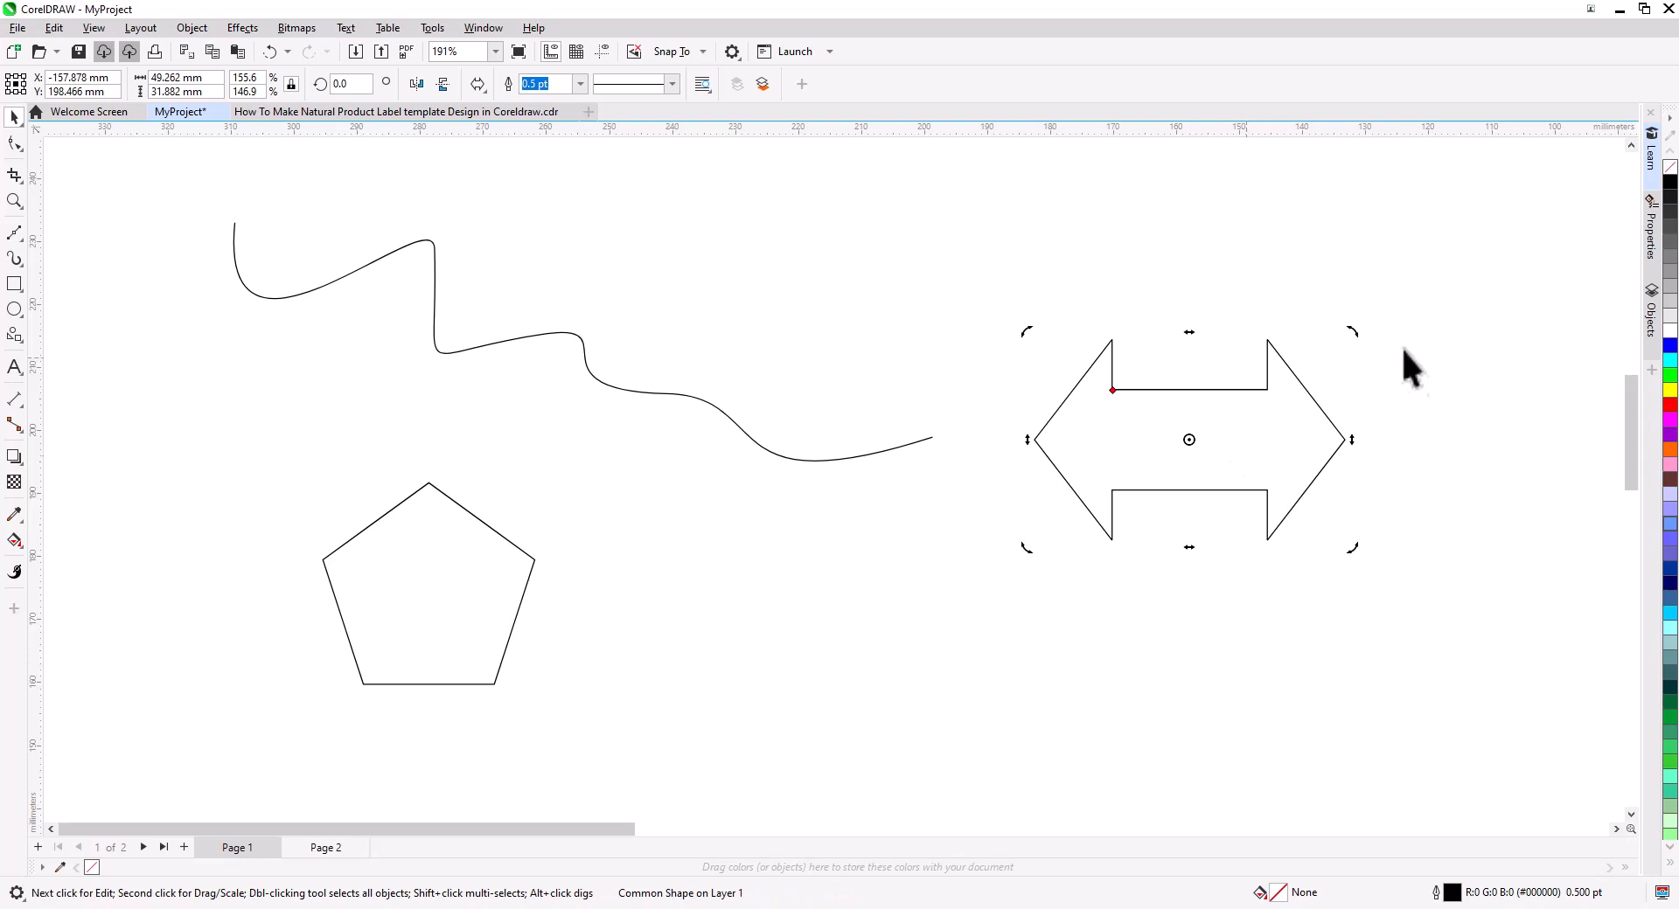
drag(1356, 336, 1308, 551)
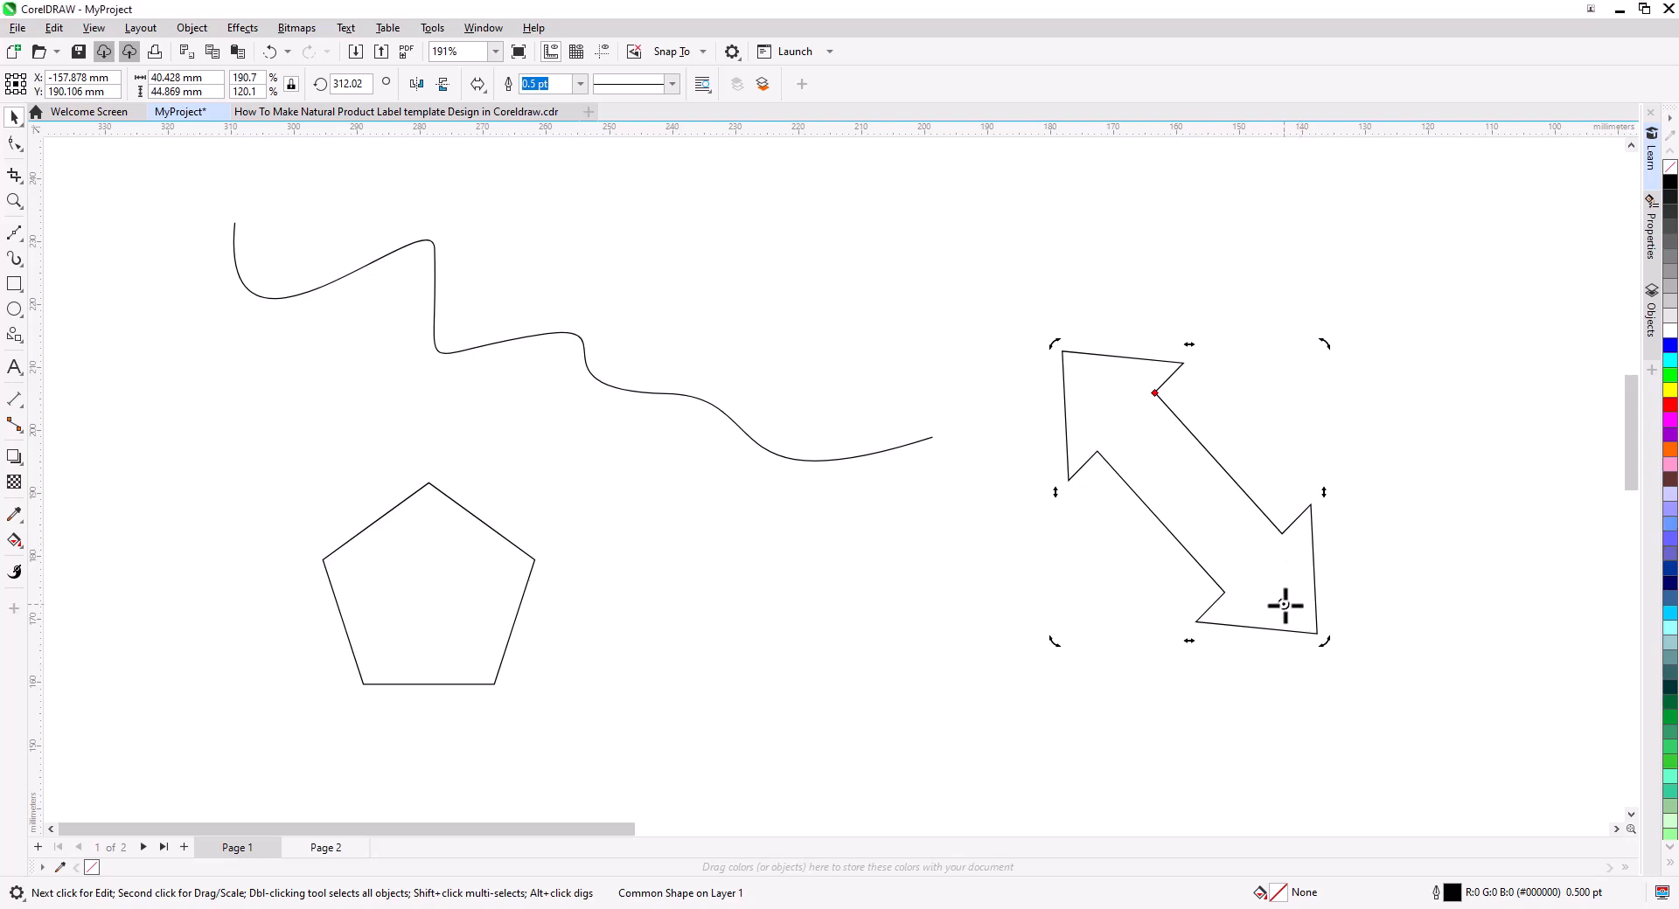
drag(1356, 384, 1192, 431)
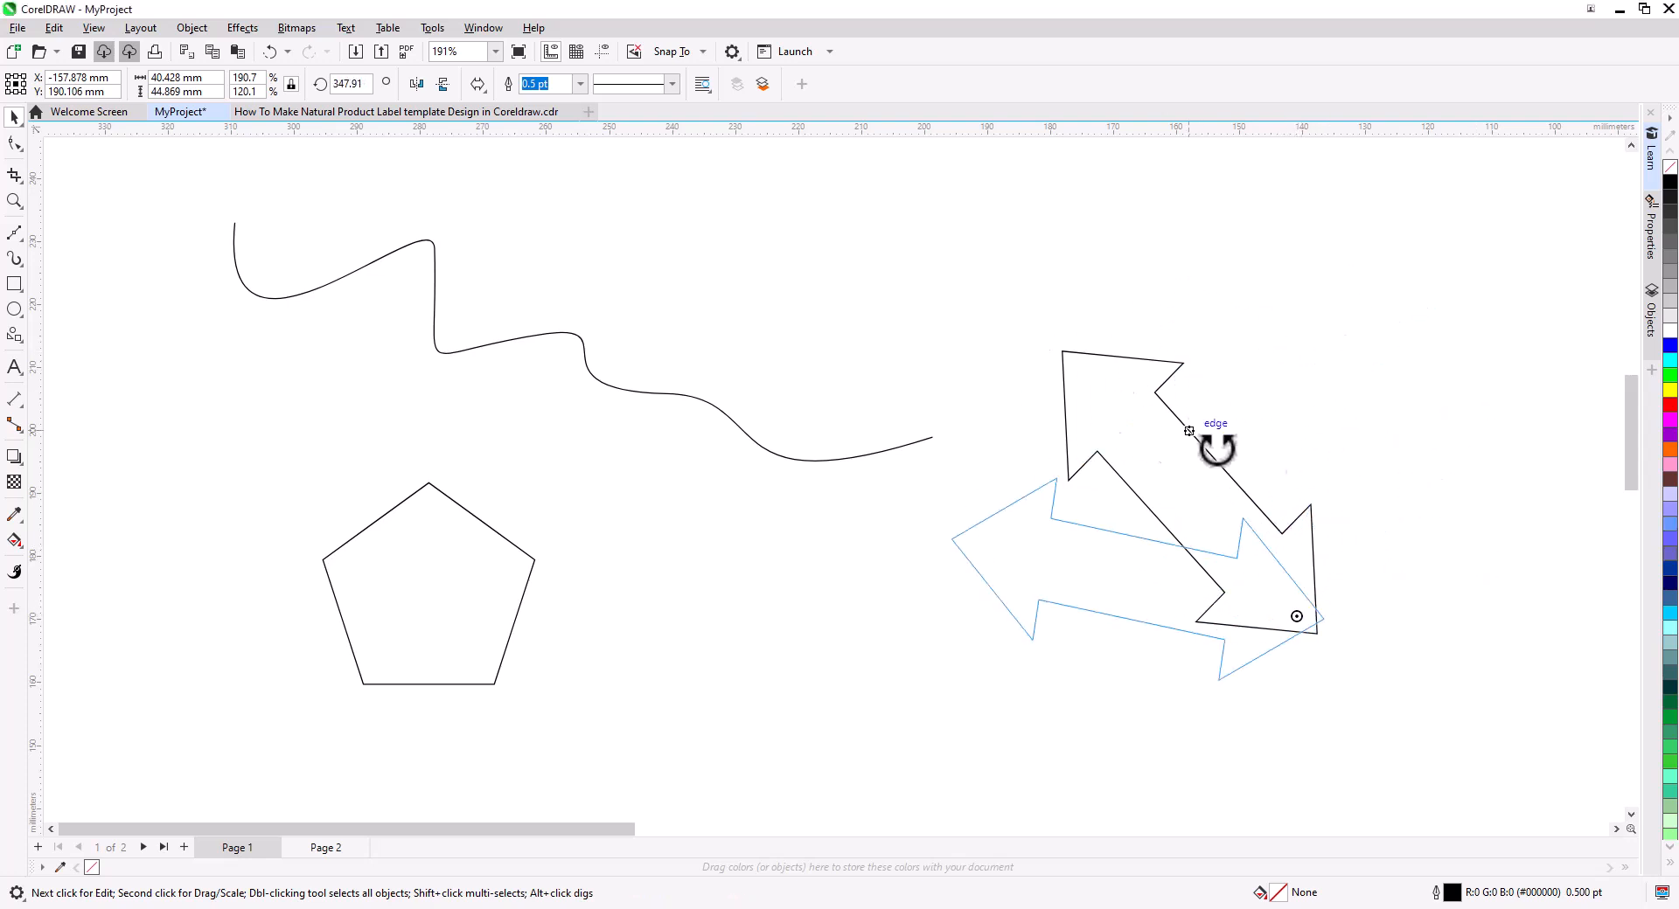
drag(1297, 616, 1143, 412)
drag(1084, 319, 1279, 466)
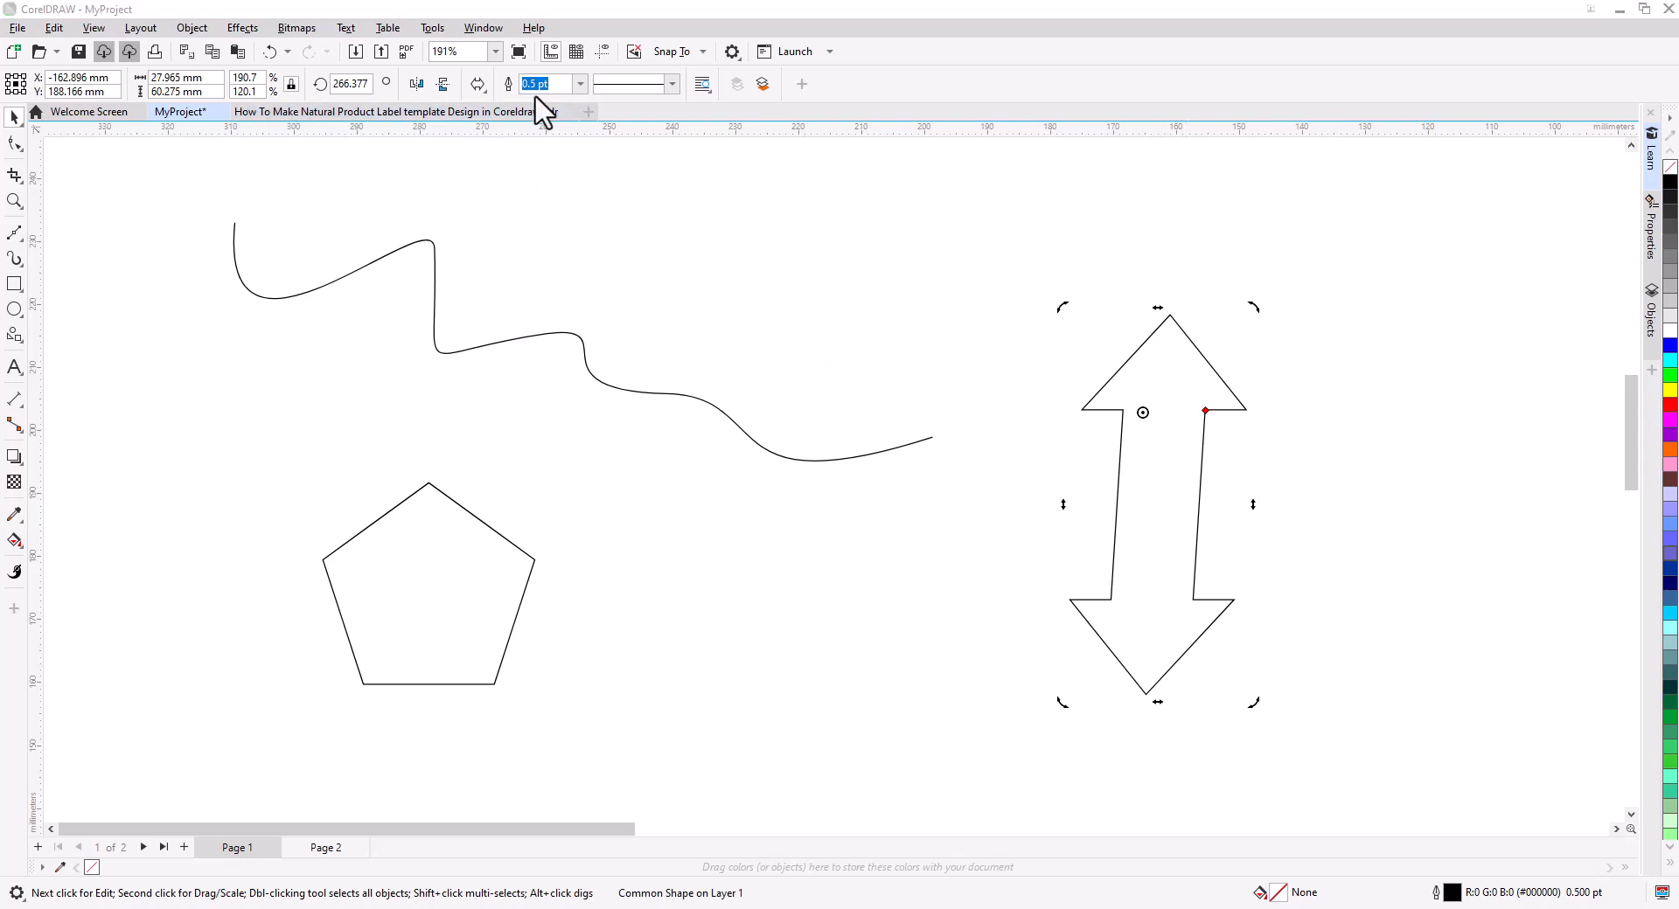
Set the arrow's outline colour to red #FF0000 in the Properties panel.
click(1652, 236)
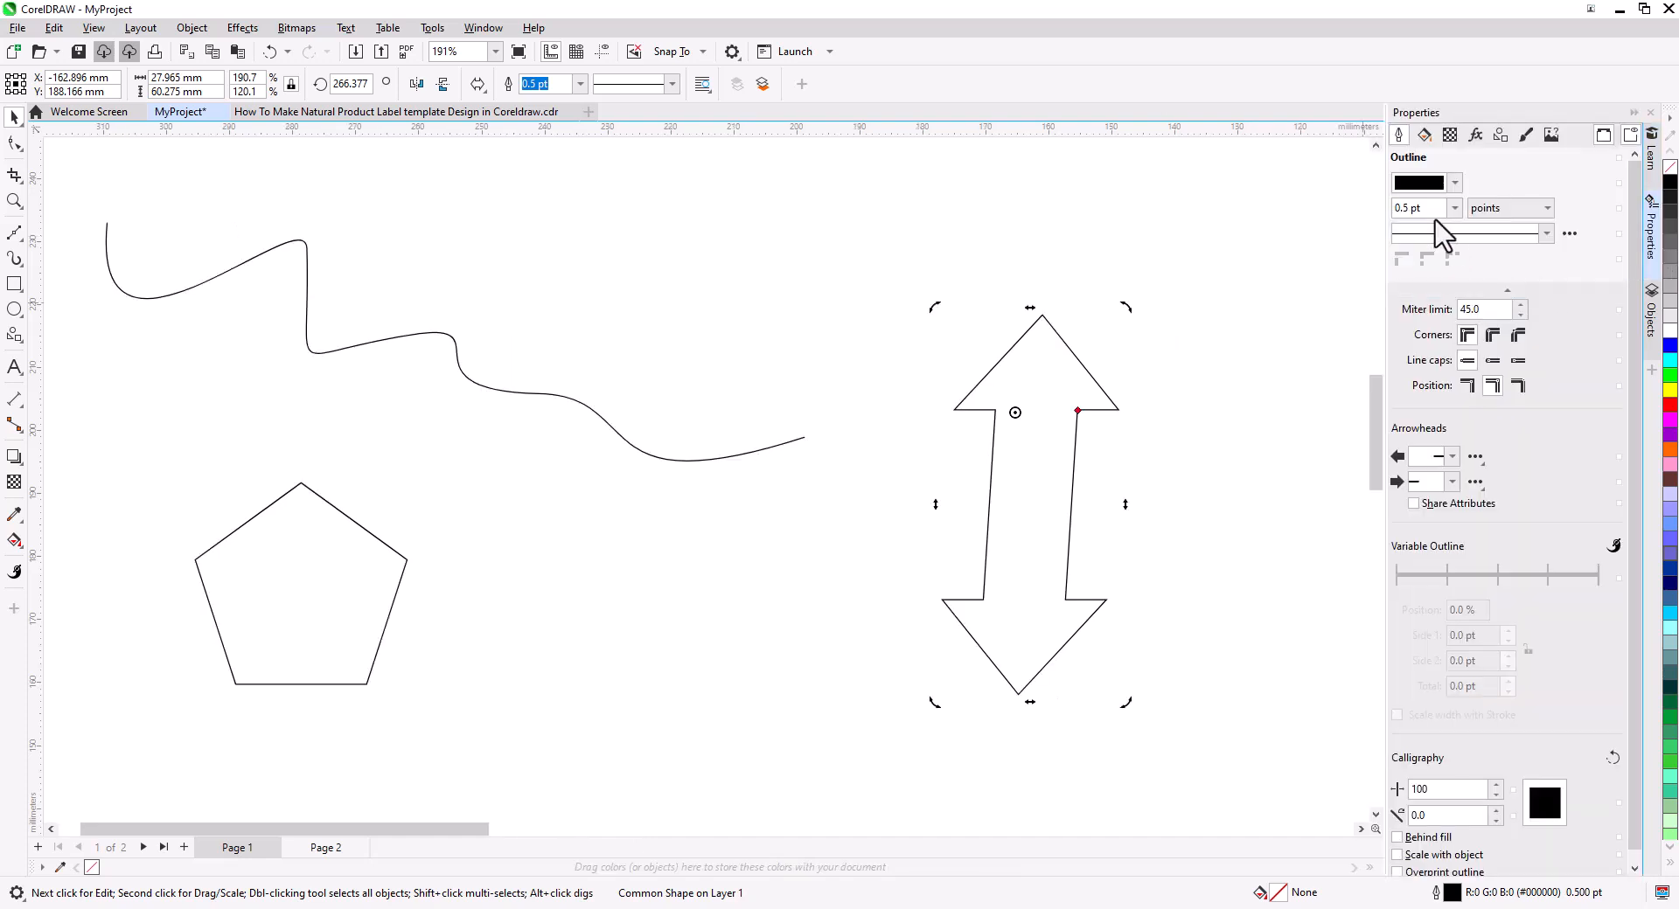
click(1454, 183)
click(1487, 390)
click(1481, 341)
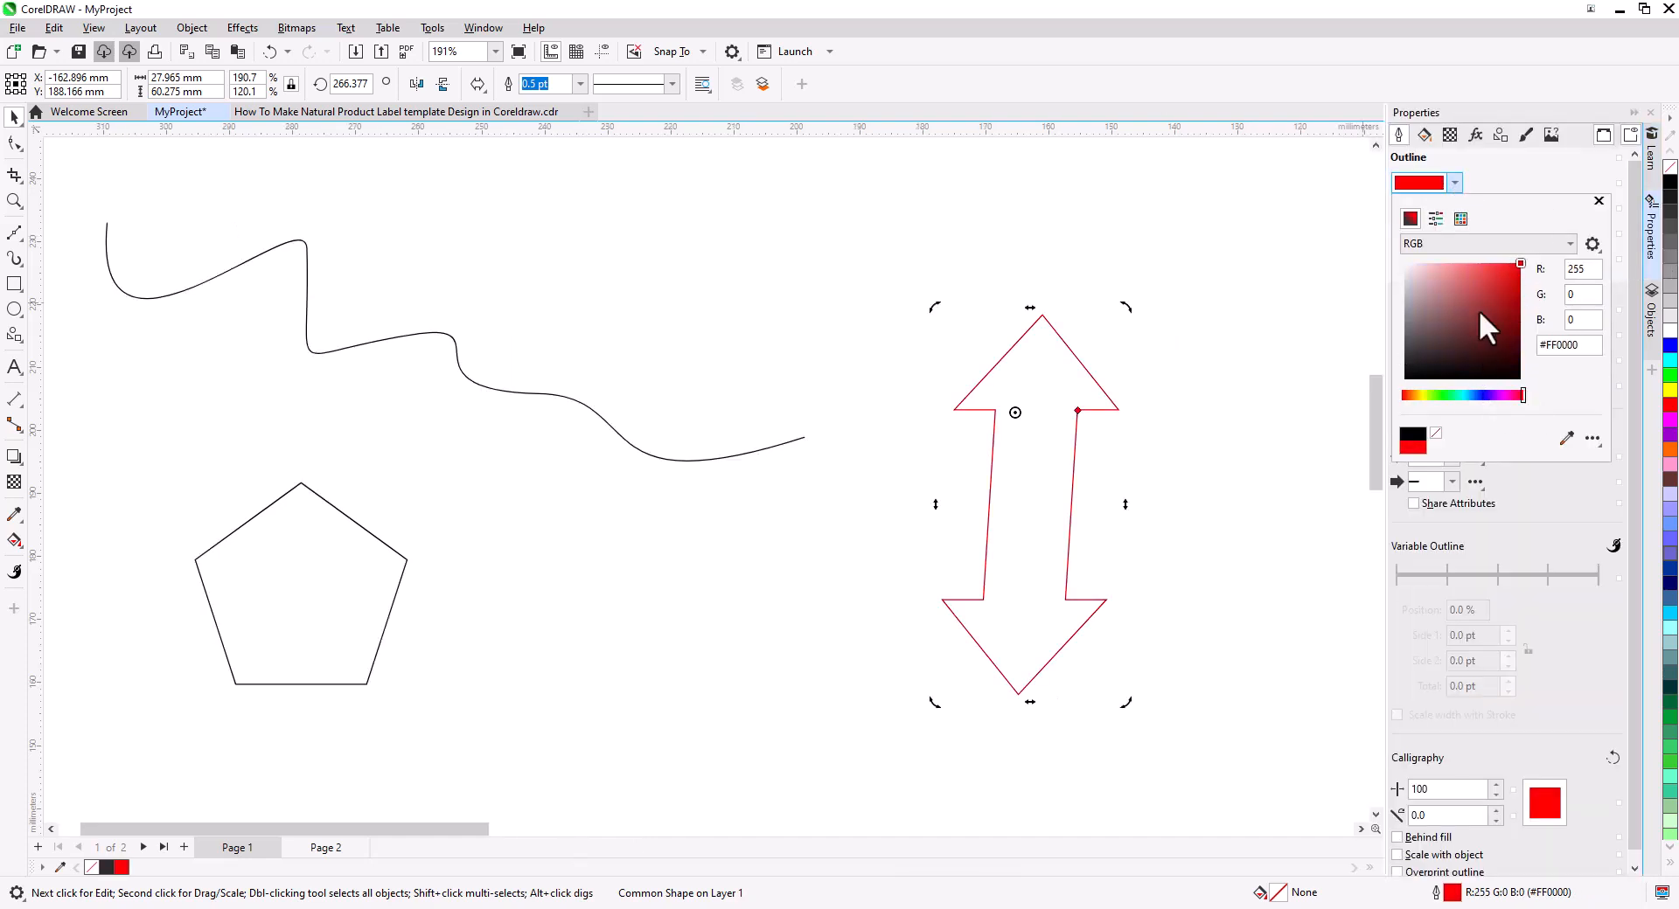
Set the arrow's outline width to 8.0 pt.
click(1454, 208)
click(1407, 345)
click(1547, 233)
click(1476, 393)
click(1547, 233)
click(1502, 265)
click(1495, 336)
click(1519, 386)
click(1467, 386)
Fill the arrow with a uniform green, #0FDB9B.
click(1423, 138)
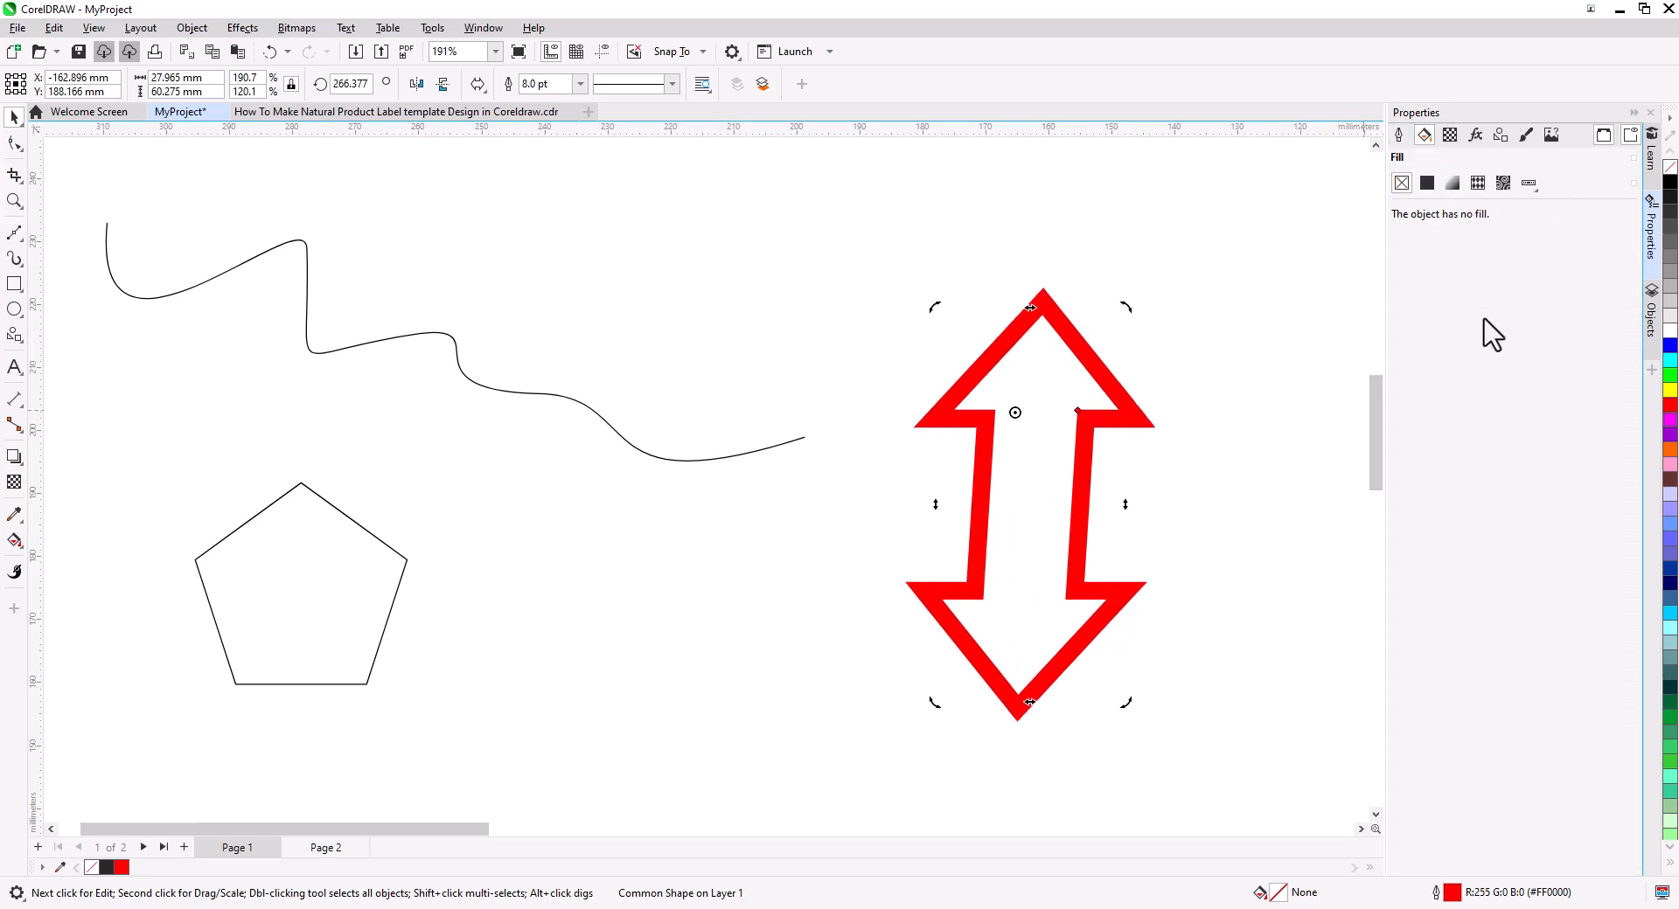
click(1427, 183)
click(1504, 278)
drag(1476, 394, 1447, 394)
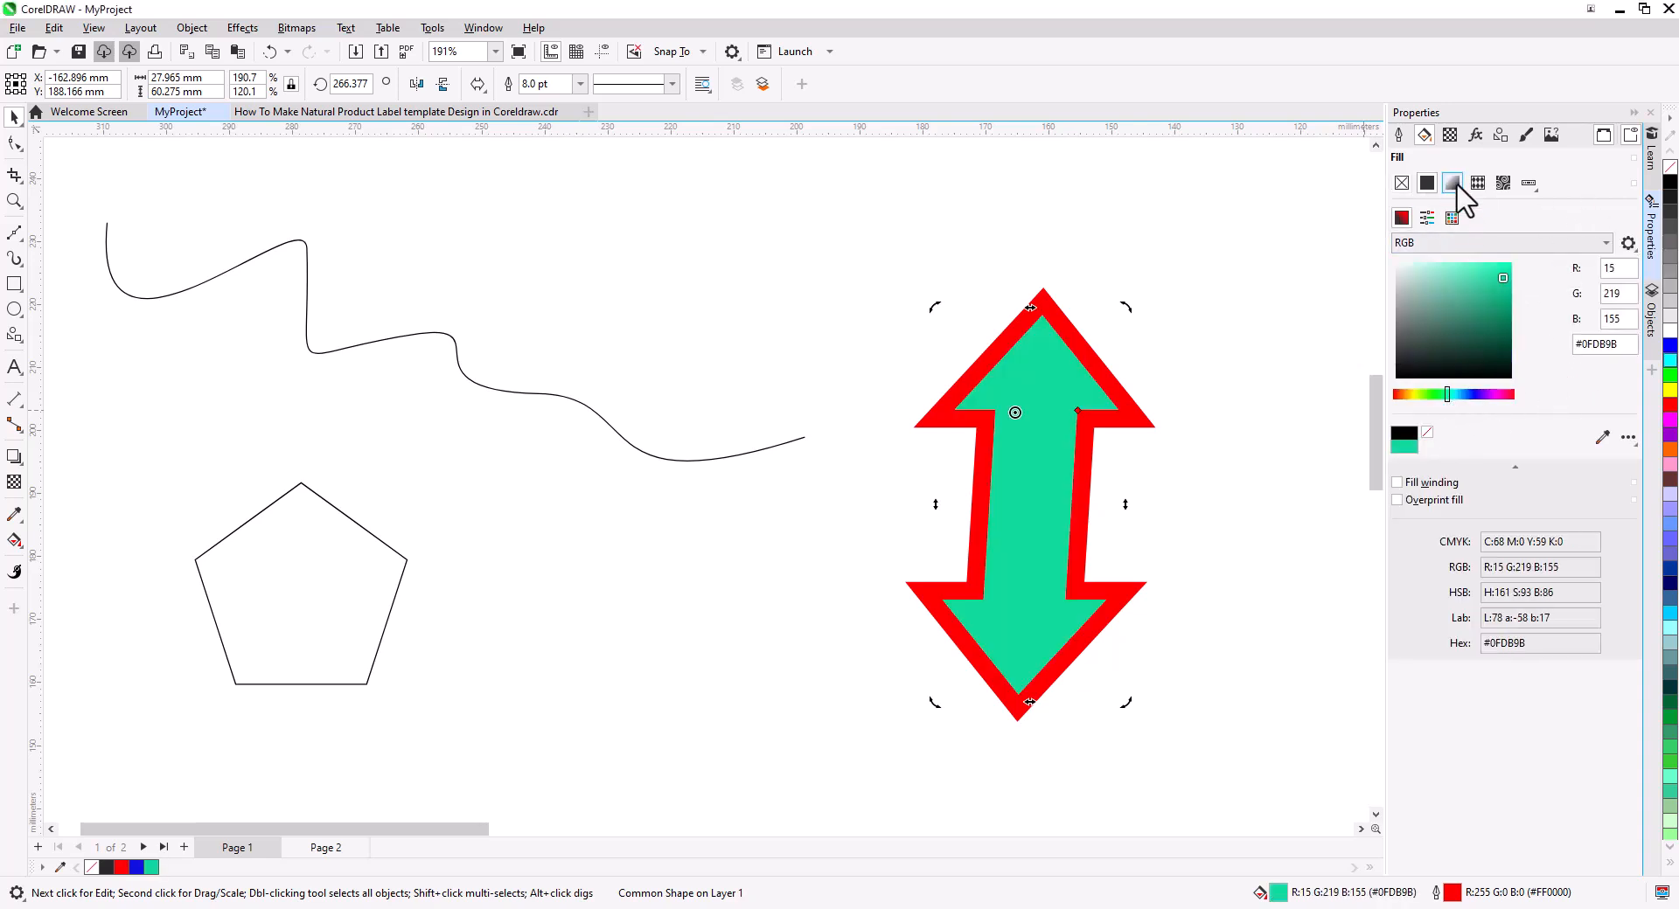
Apply a fountain fill to the arrow blending green to red #FF0000.
click(1451, 183)
click(1619, 324)
click(1432, 376)
click(1523, 455)
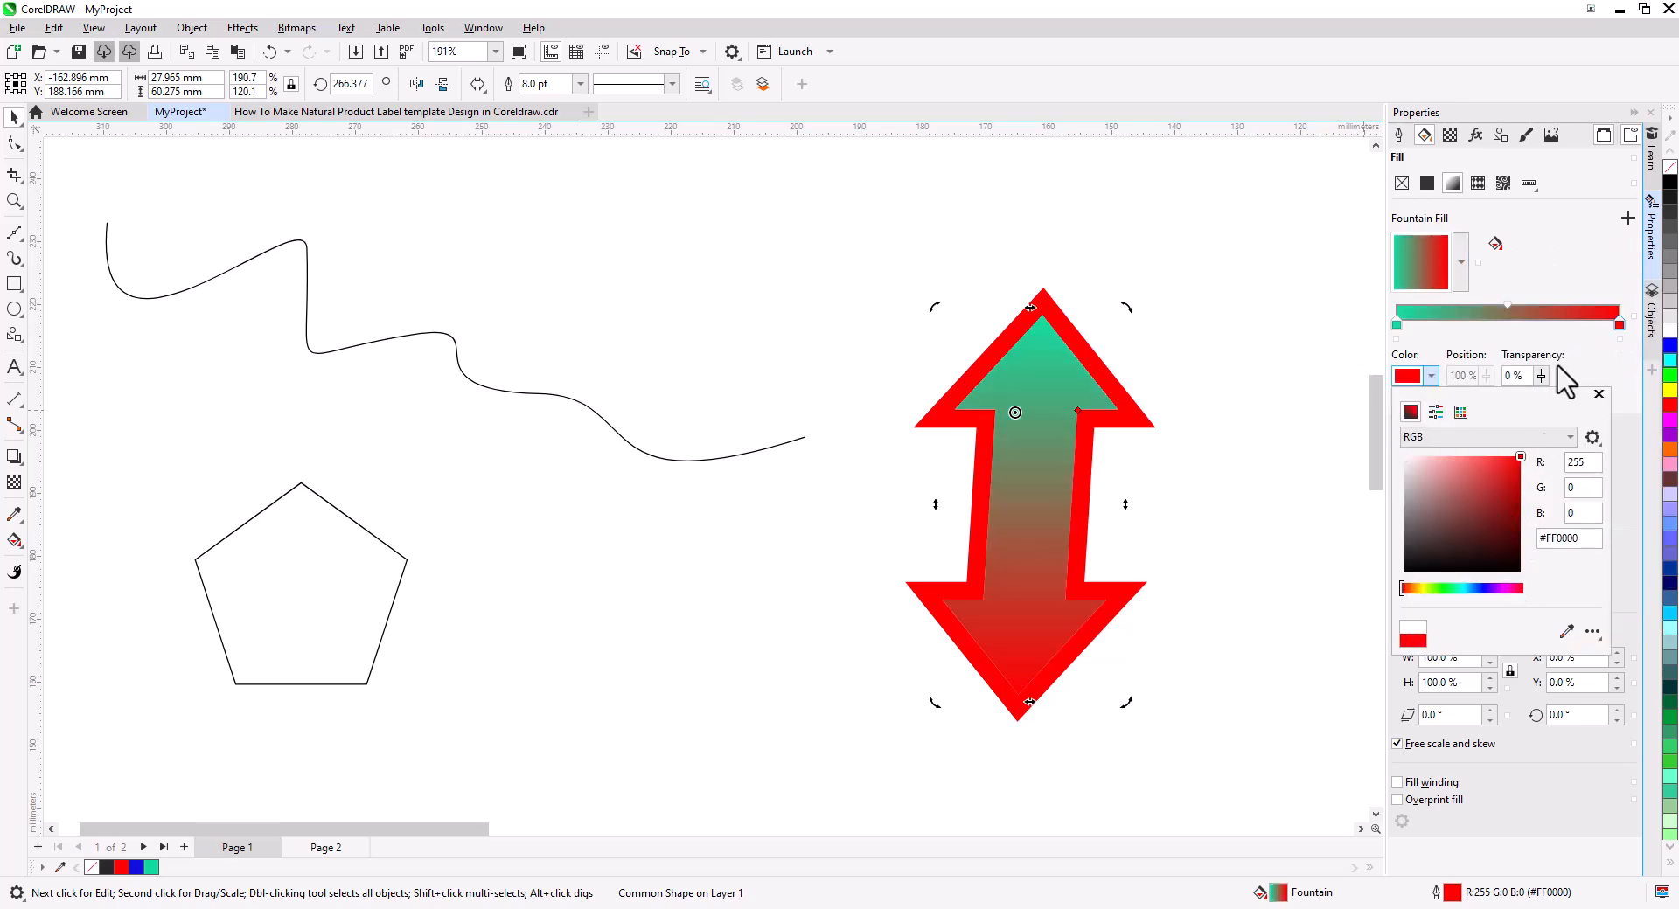
click(1597, 390)
Preview the other fountain fill types and return to linear.
click(1428, 458)
click(1453, 458)
click(1477, 458)
click(1408, 463)
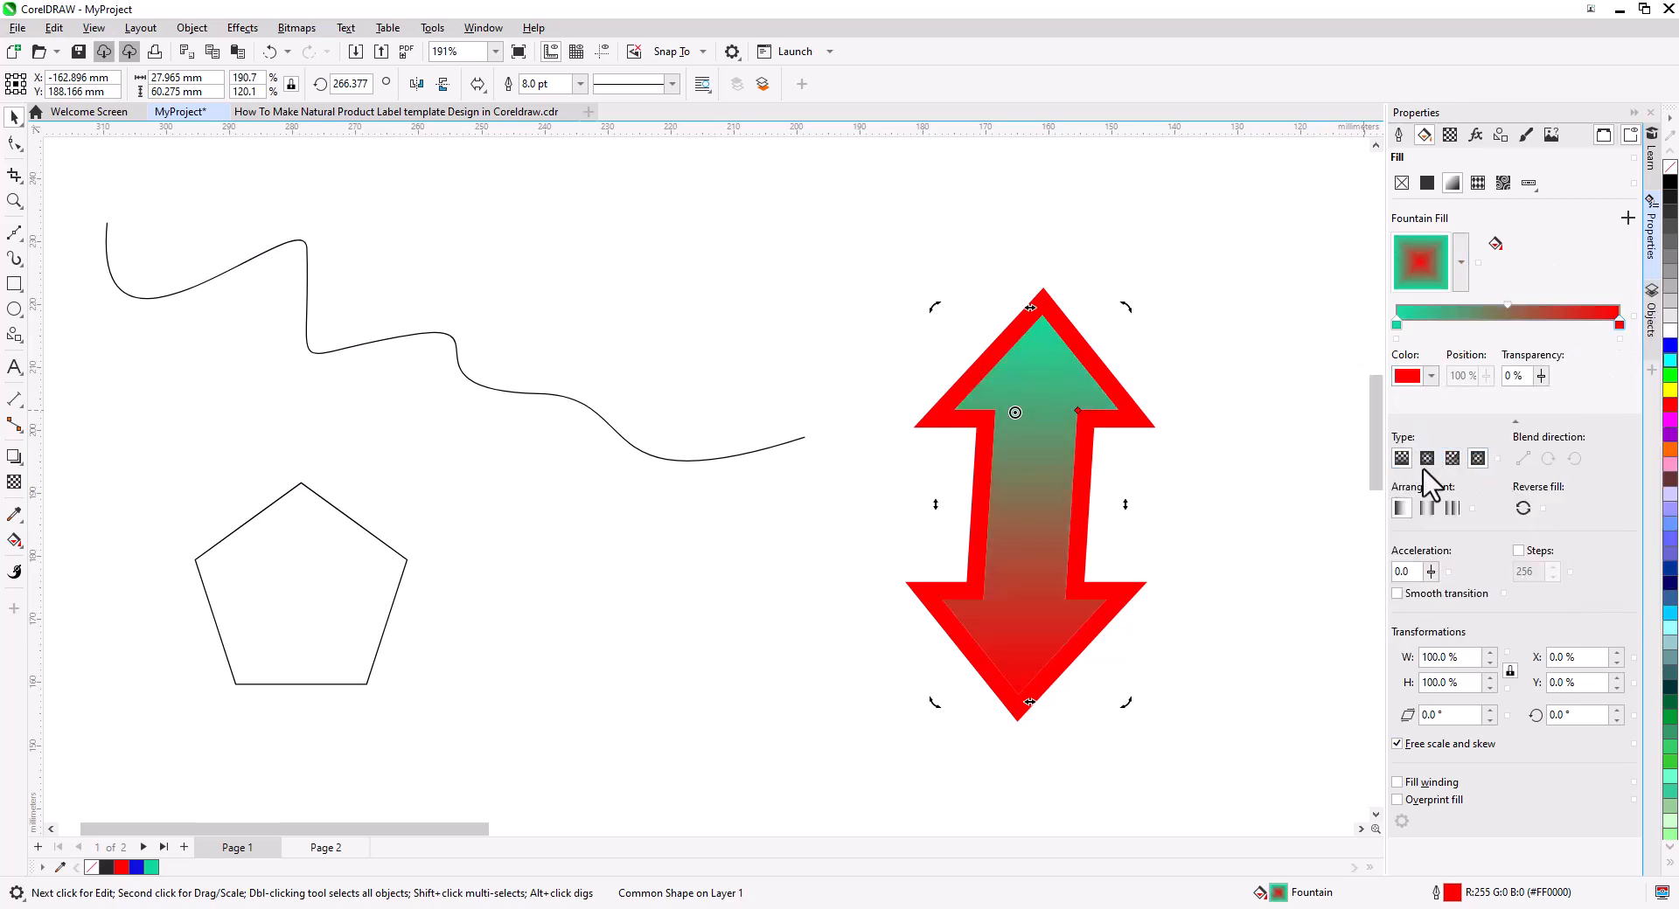
Try a yellow and black striped vector pattern fill on the arrow.
click(1477, 182)
click(1467, 269)
click(1488, 402)
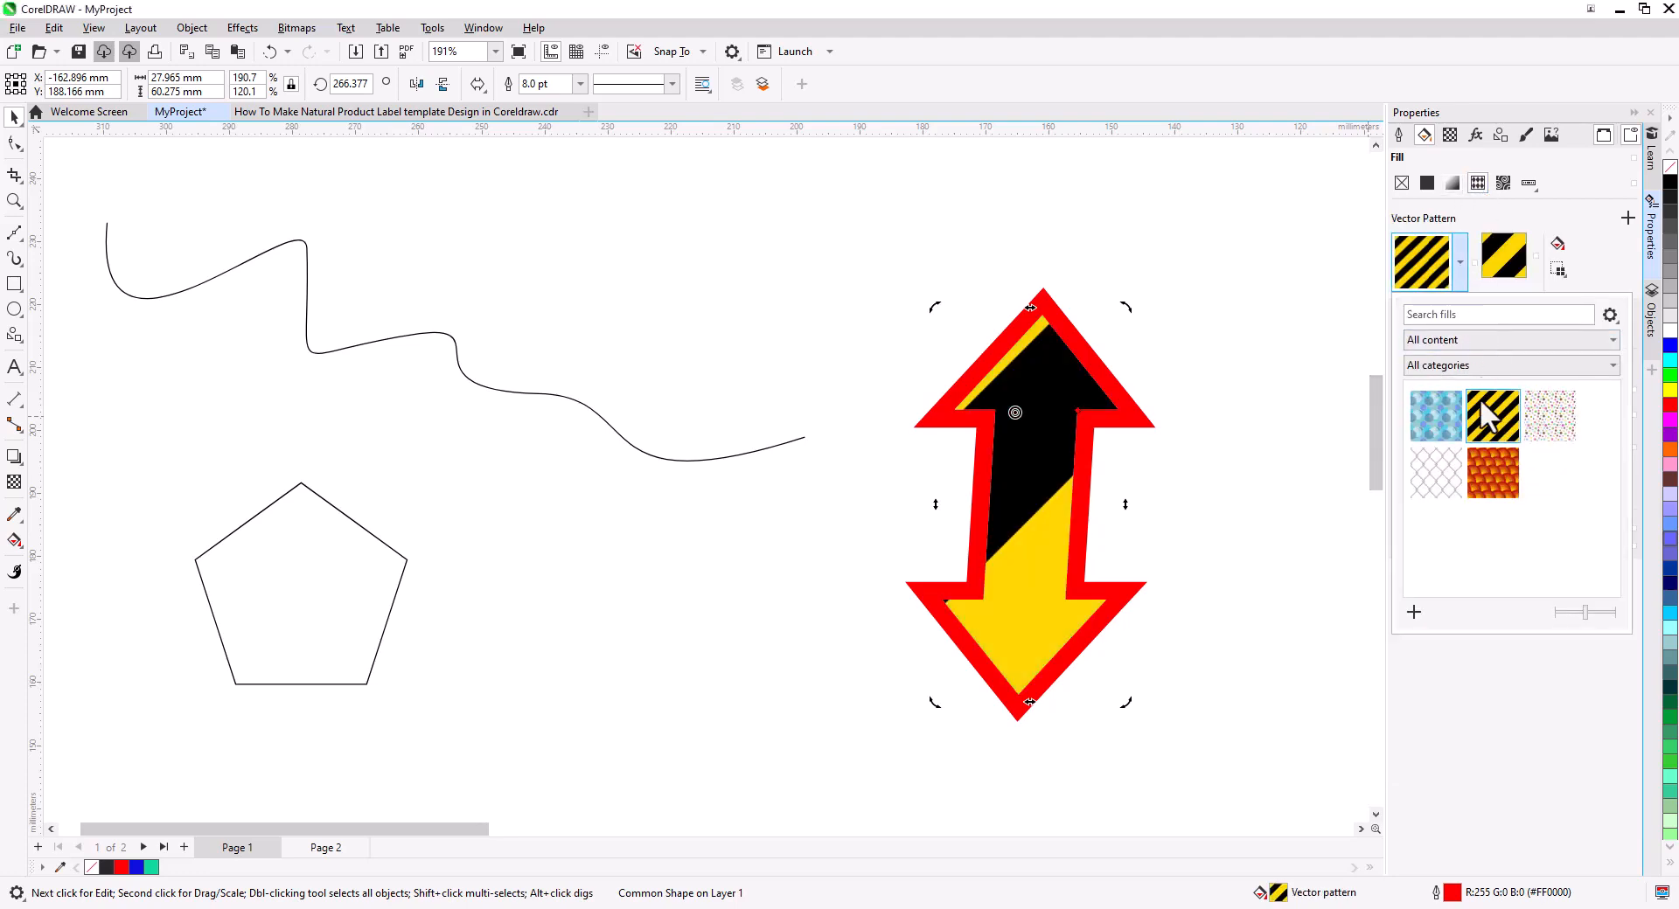
Try a bitmap pattern fill on the arrow.
click(1504, 182)
click(1461, 262)
click(1447, 470)
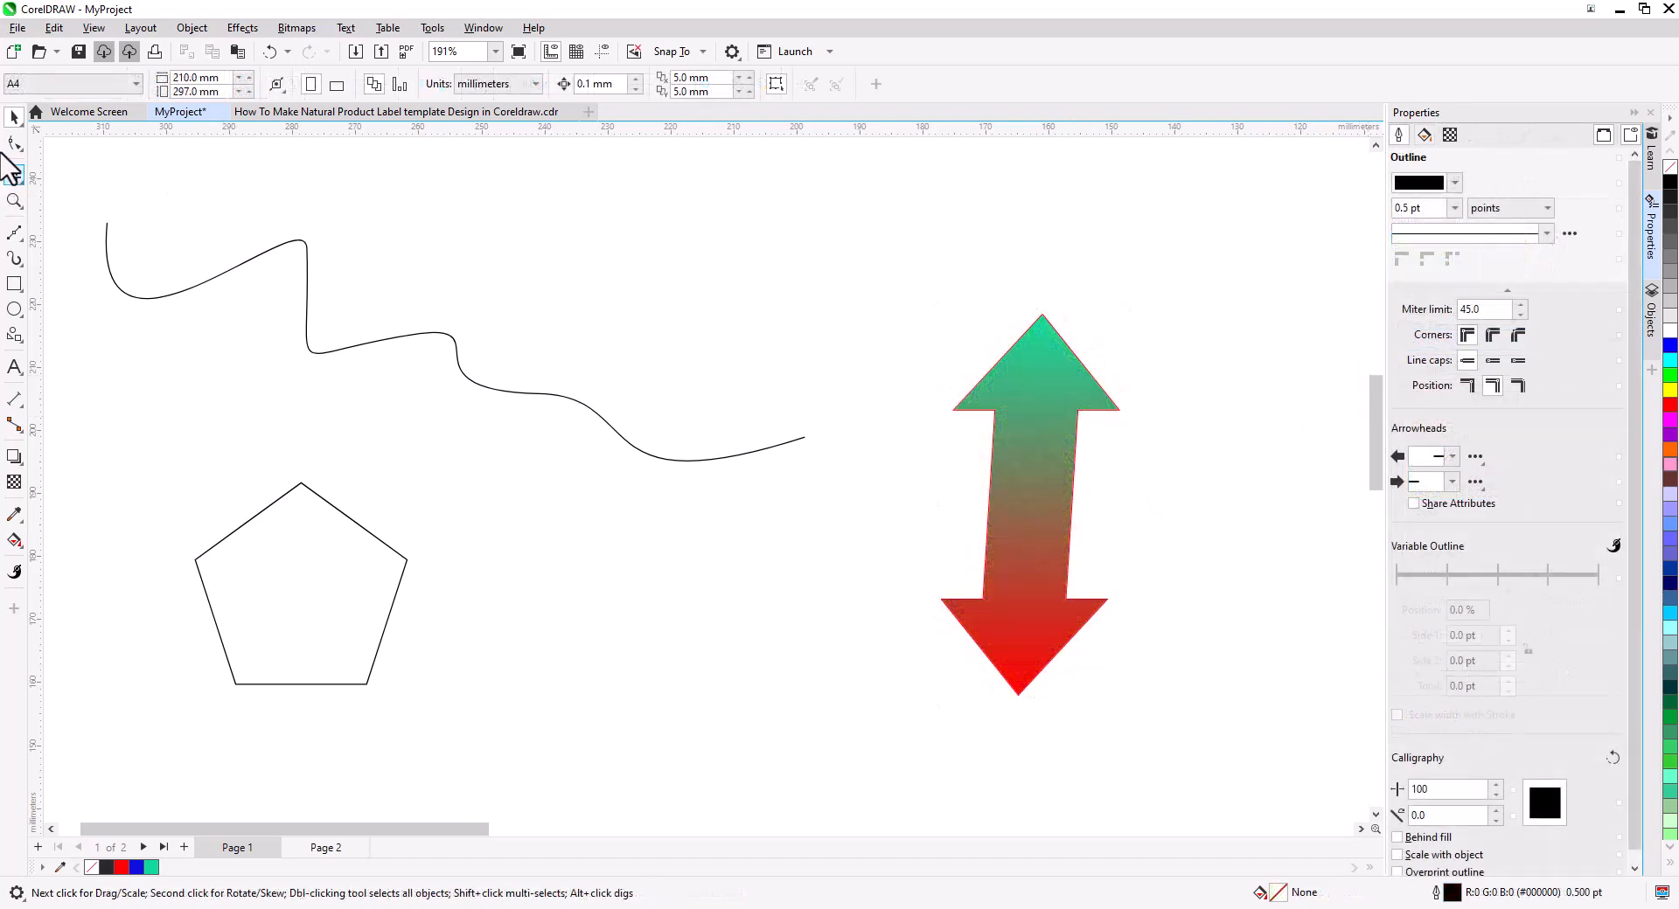
Reshape the pentagon's nodes with the Shape tool into a spiky polygon.
click(15, 144)
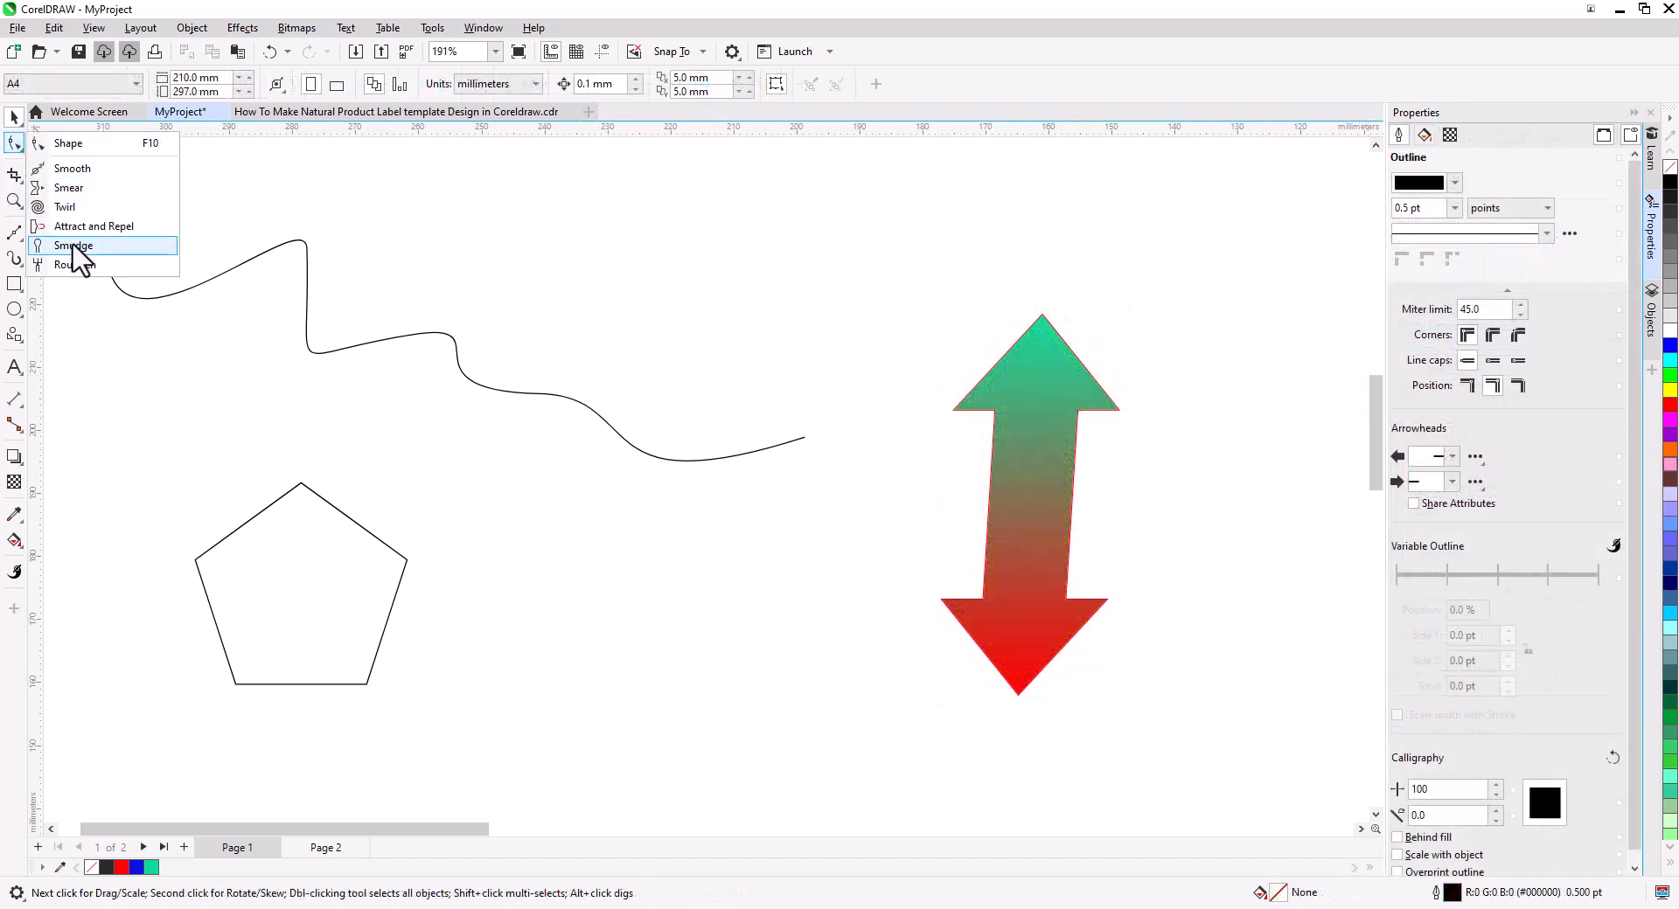
click(76, 143)
mouse_move(354, 522)
mouse_down()
mouse_move(379, 481)
mouse_move(334, 530)
mouse_move(349, 525)
mouse_up()
drag(300, 484, 350, 269)
scroll(272, 532, up, 3)
drag(473, 279, 479, 264)
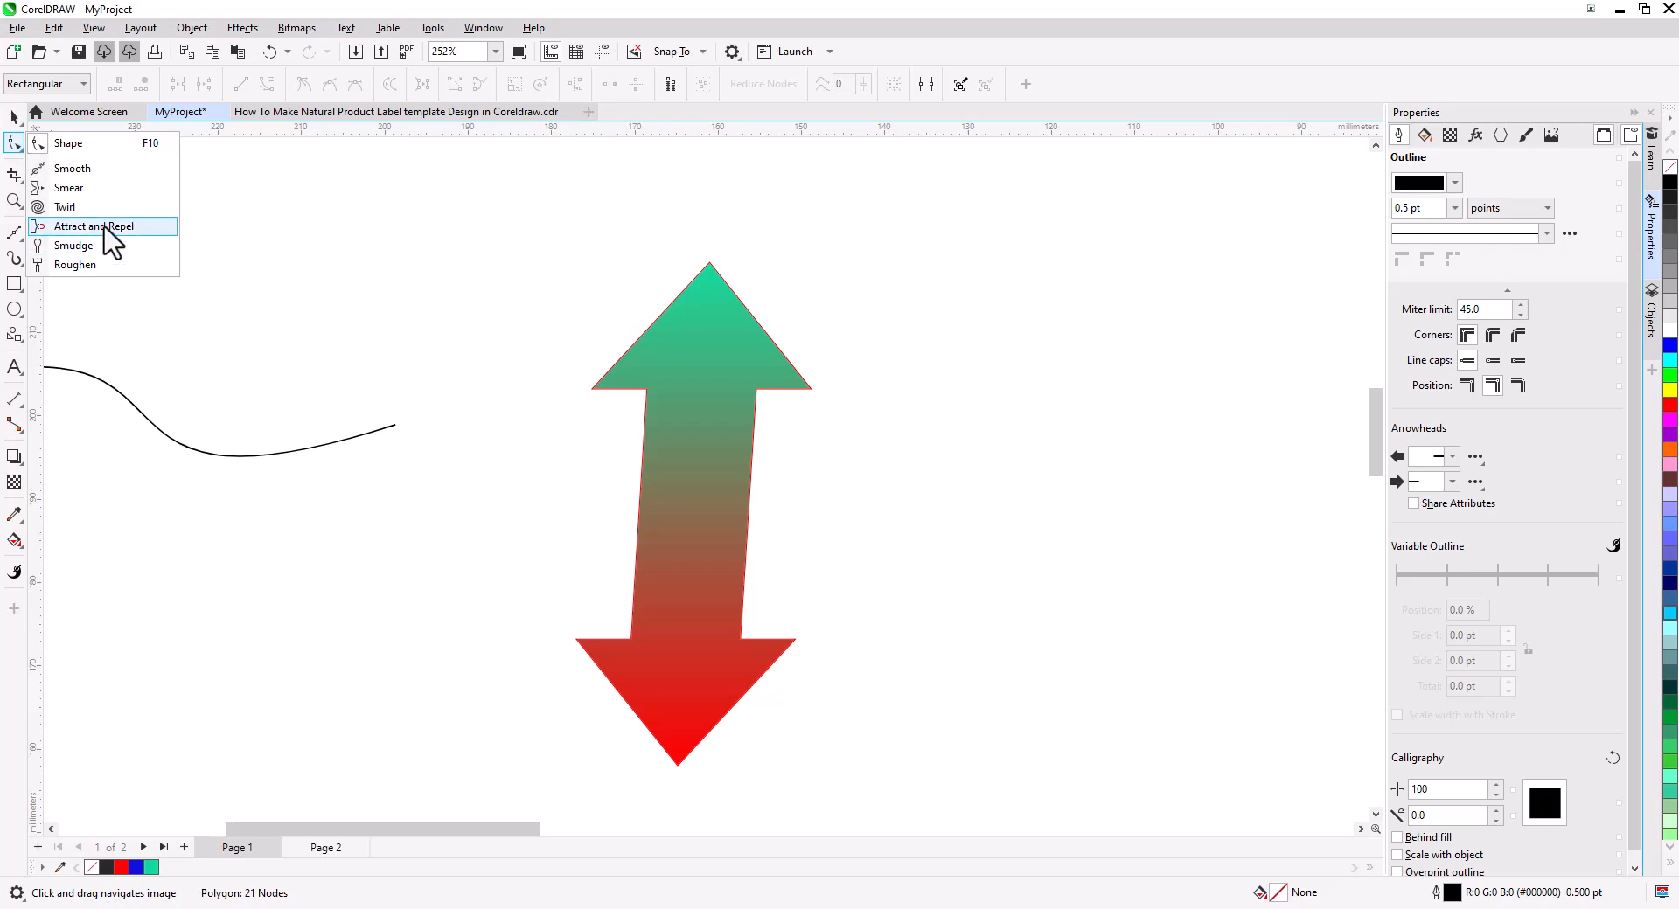
Set the Attract and Repel tool's nib to 10 mm and pull the arrow's edges with it.
click(96, 227)
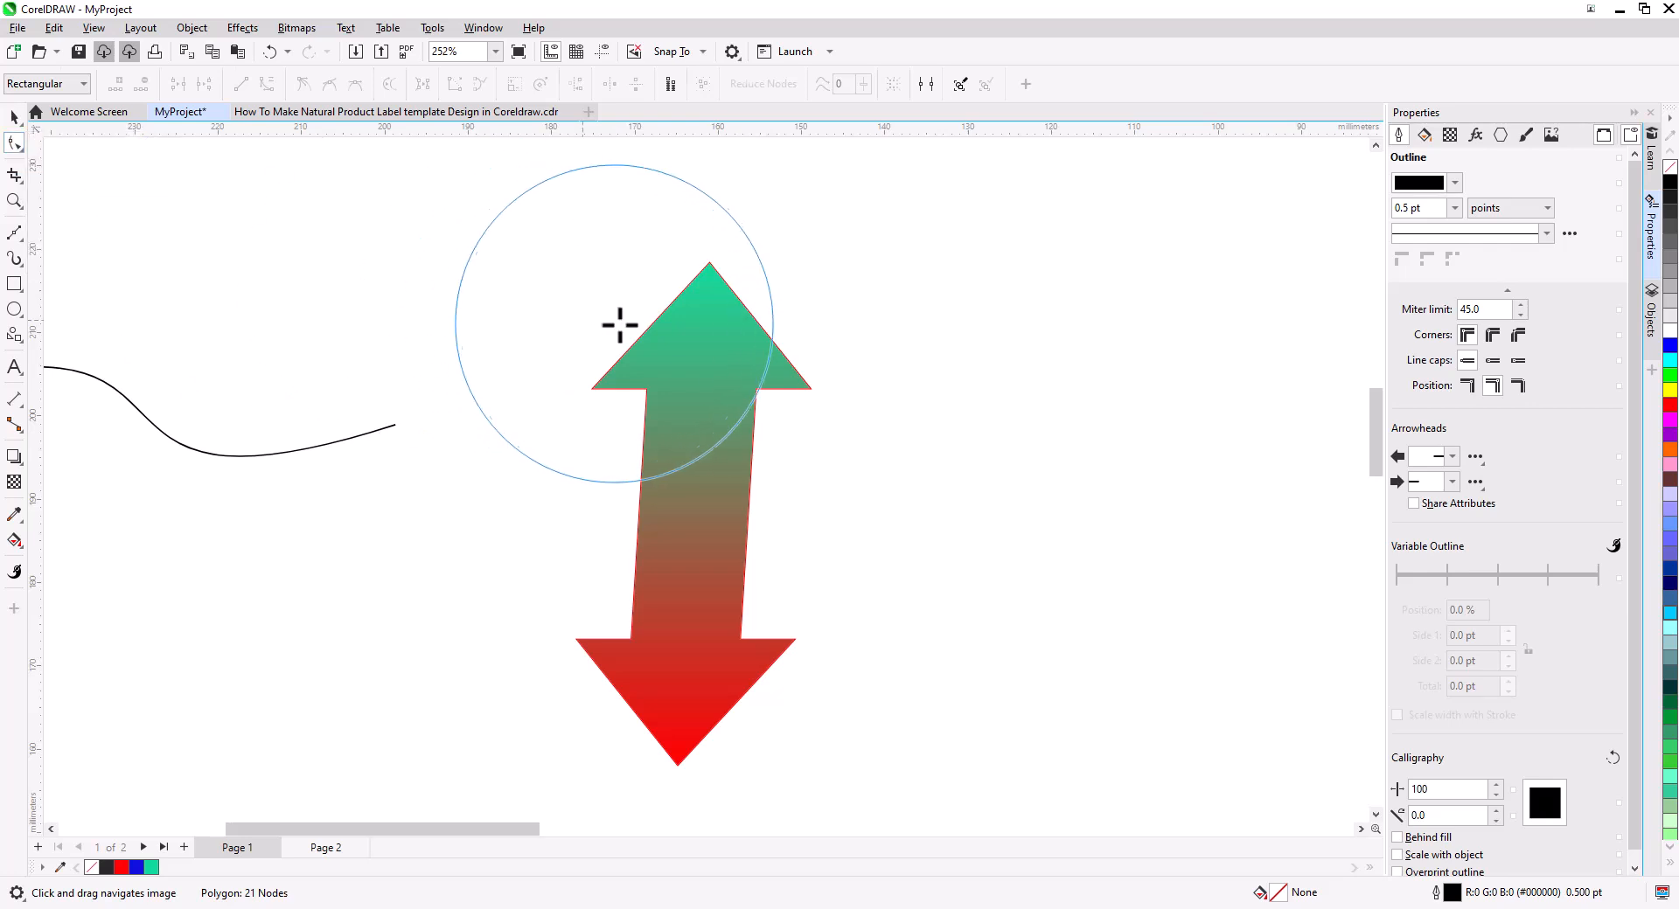
text(10)
key(Return)
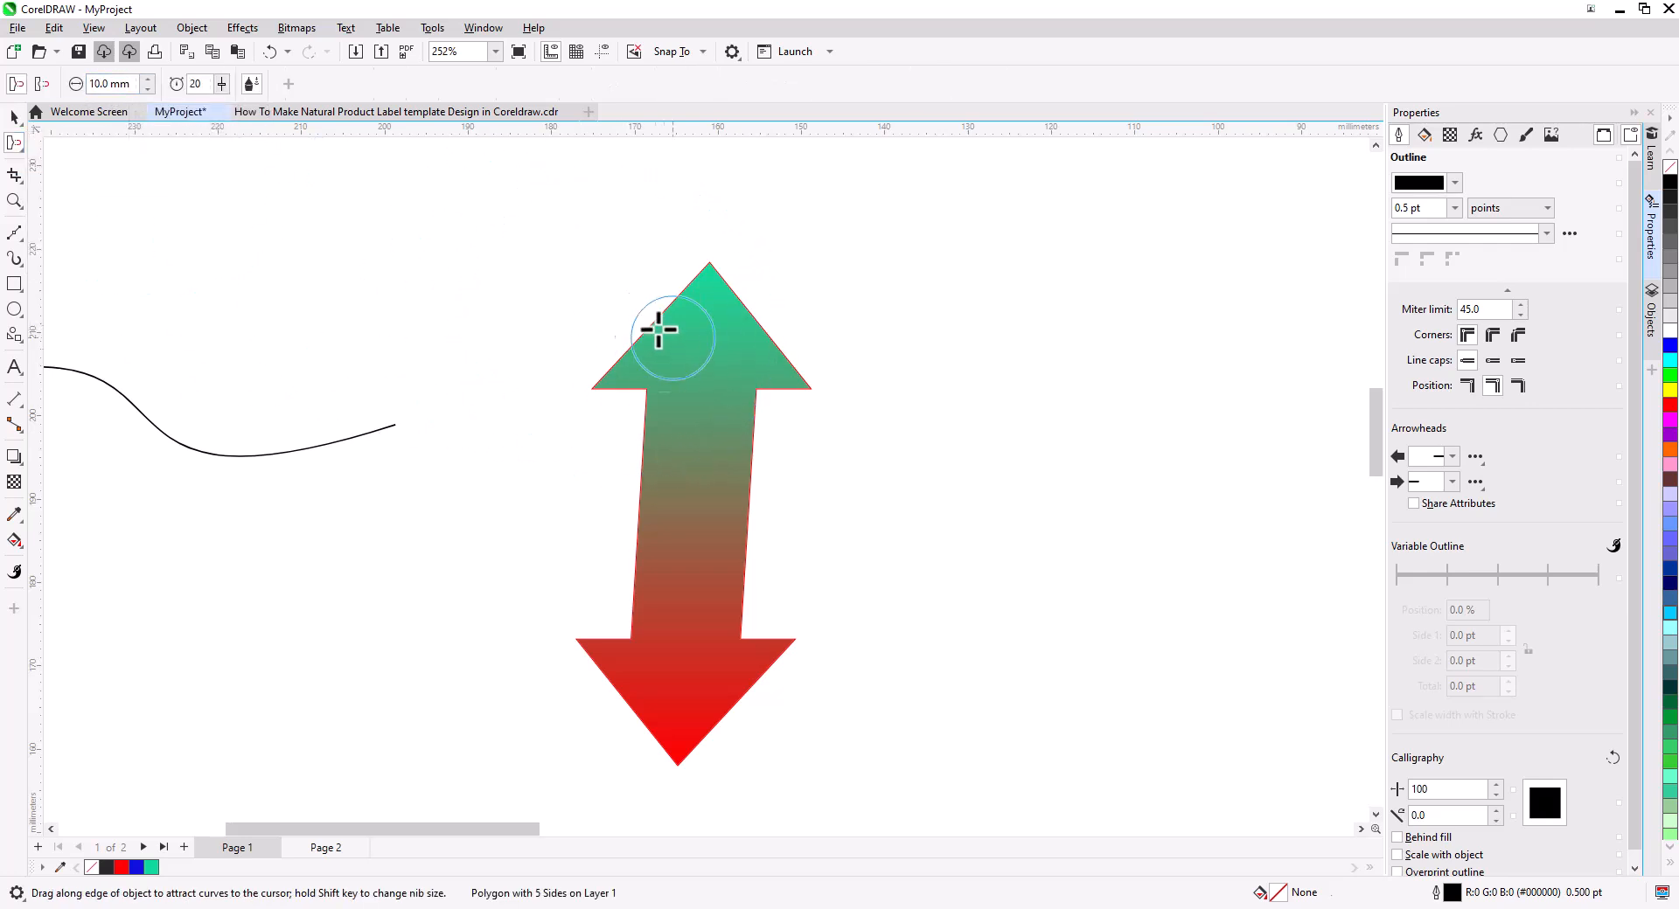
drag(656, 338, 644, 326)
drag(772, 321, 793, 300)
drag(742, 534, 697, 535)
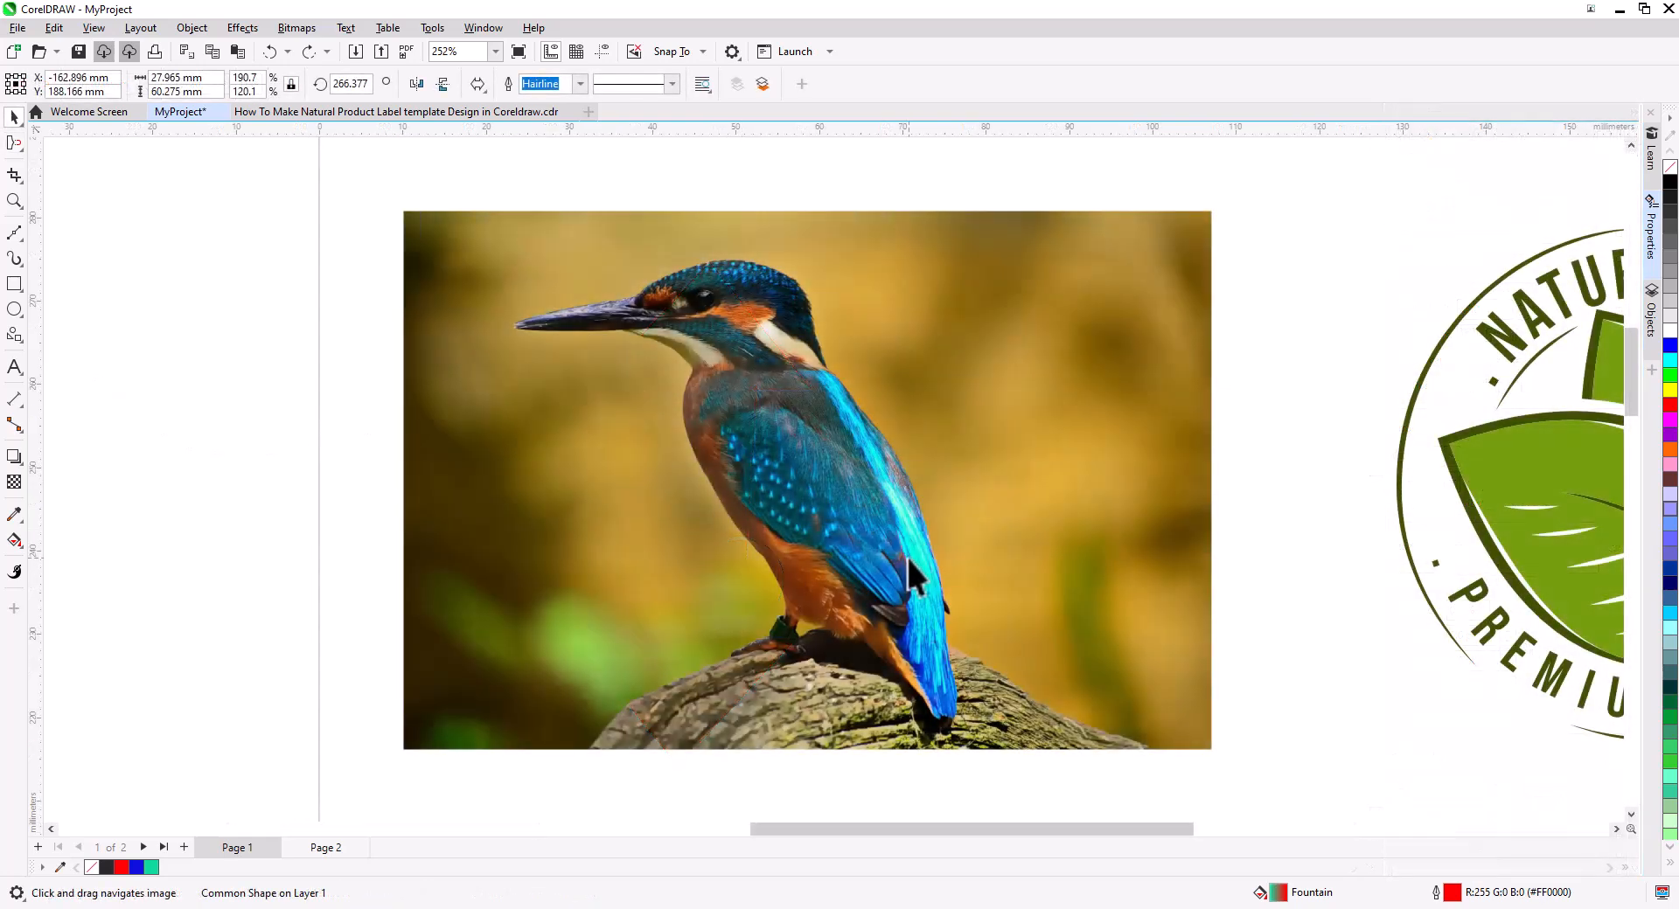
Import the bird photo files, place them beside the page, and delete the extra image.
click(18, 28)
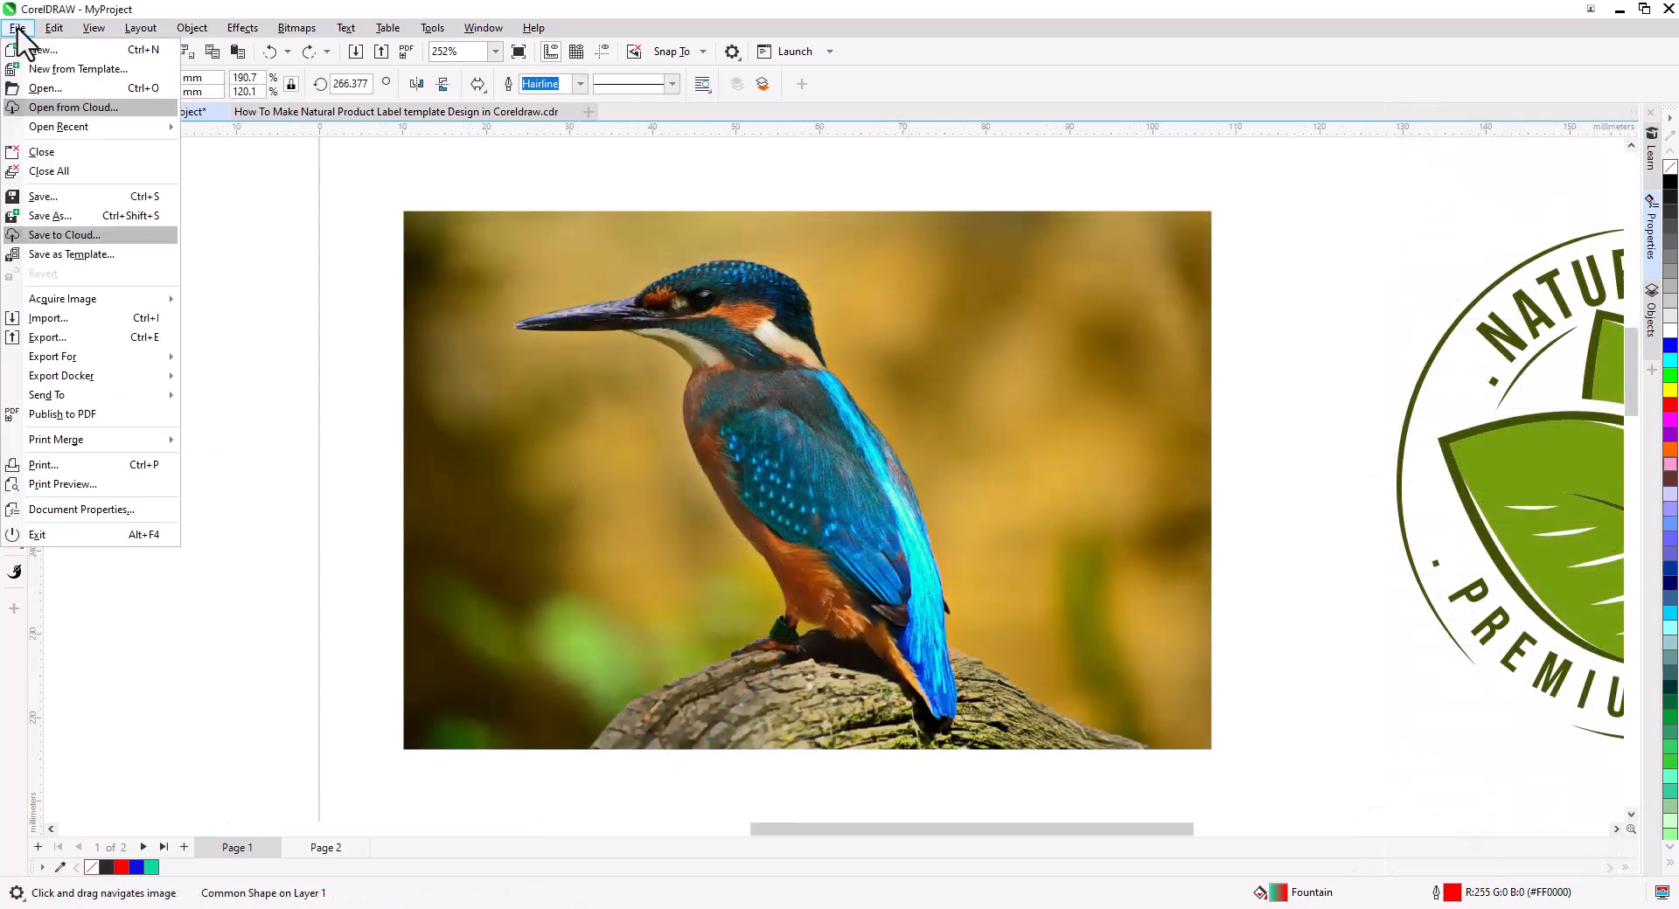
click(74, 324)
ctrl+click(1155, 398)
click(1220, 638)
scroll(701, 472, down, 4)
drag(1160, 379, 1519, 671)
drag(1465, 618, 1466, 618)
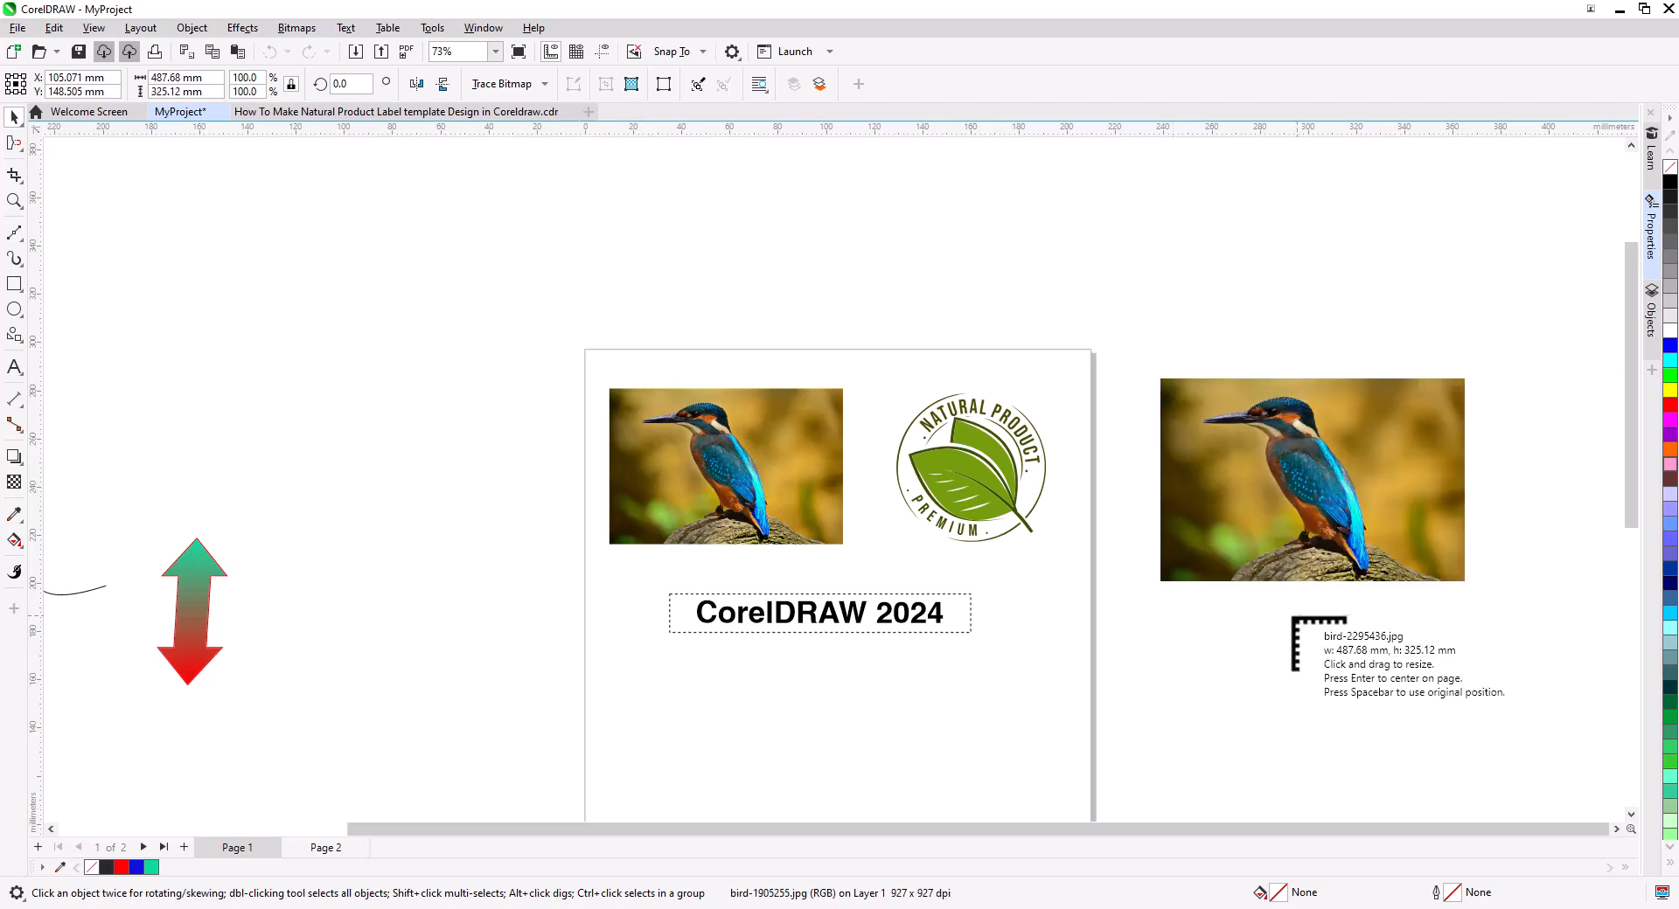
click(1183, 649)
scroll(1049, 578, down, 2)
key(Delete)
Try moving and scaling the bird photo on the page.
click(892, 325)
key(Delete)
scroll(568, 280, up, 5)
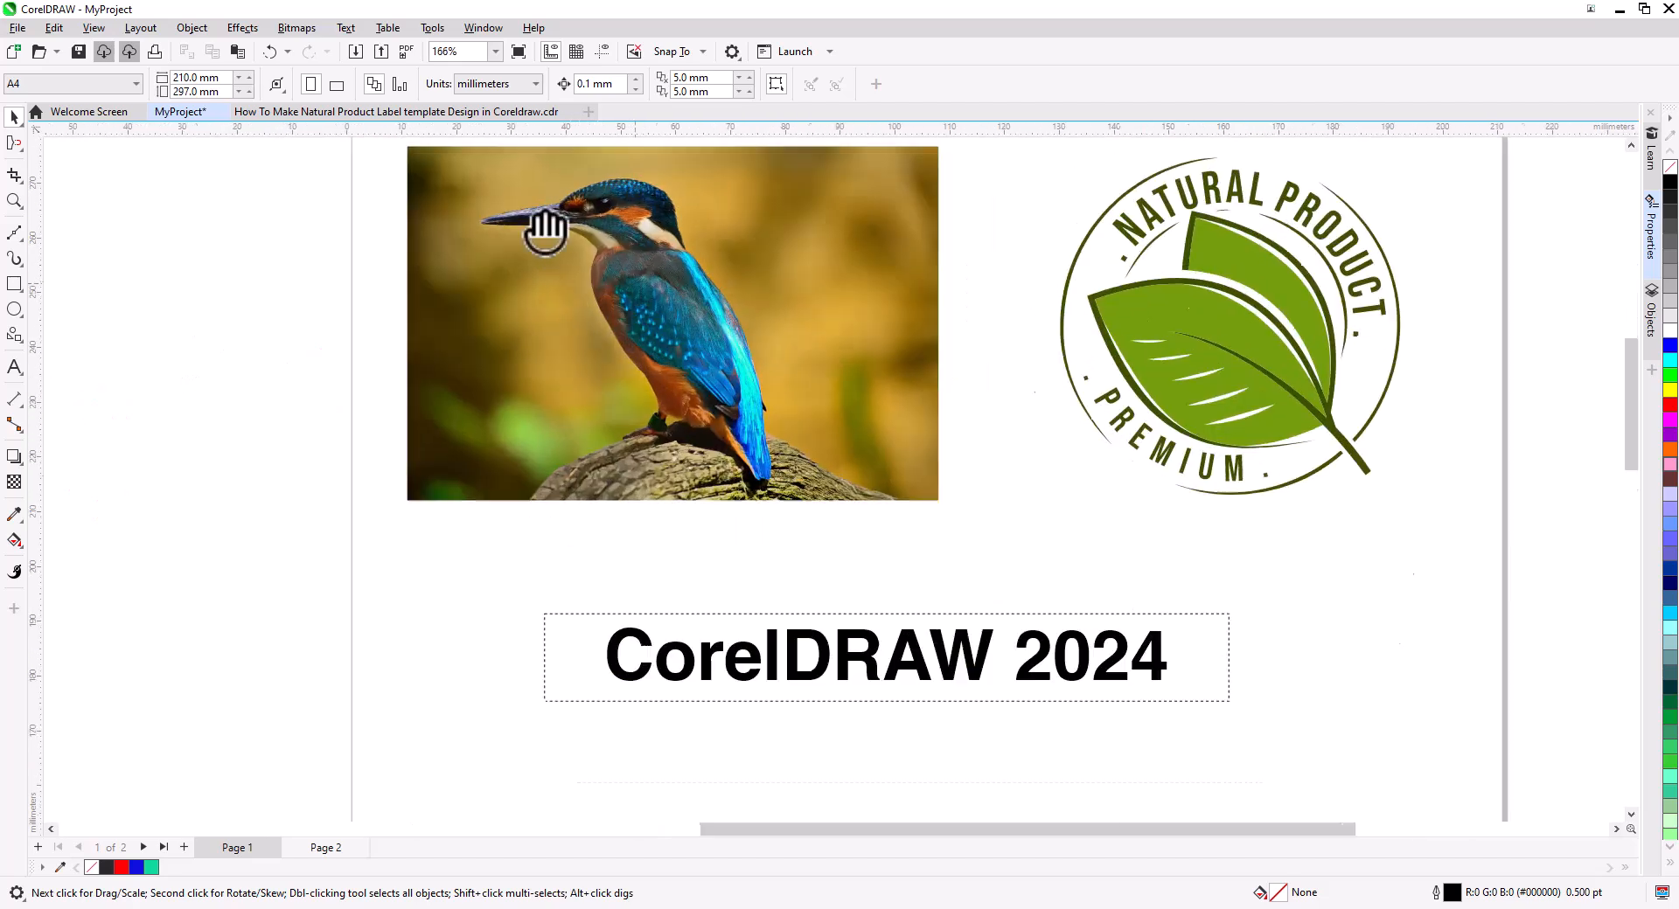
drag(581, 450, 558, 386)
drag(769, 457, 806, 543)
drag(1119, 729, 915, 592)
drag(787, 463, 858, 517)
key(ctrl+z)
drag(916, 594, 993, 651)
click(952, 605)
drag(991, 647, 825, 758)
drag(1055, 451, 1055, 237)
key(ctrl+z)
key(ctrl+z)
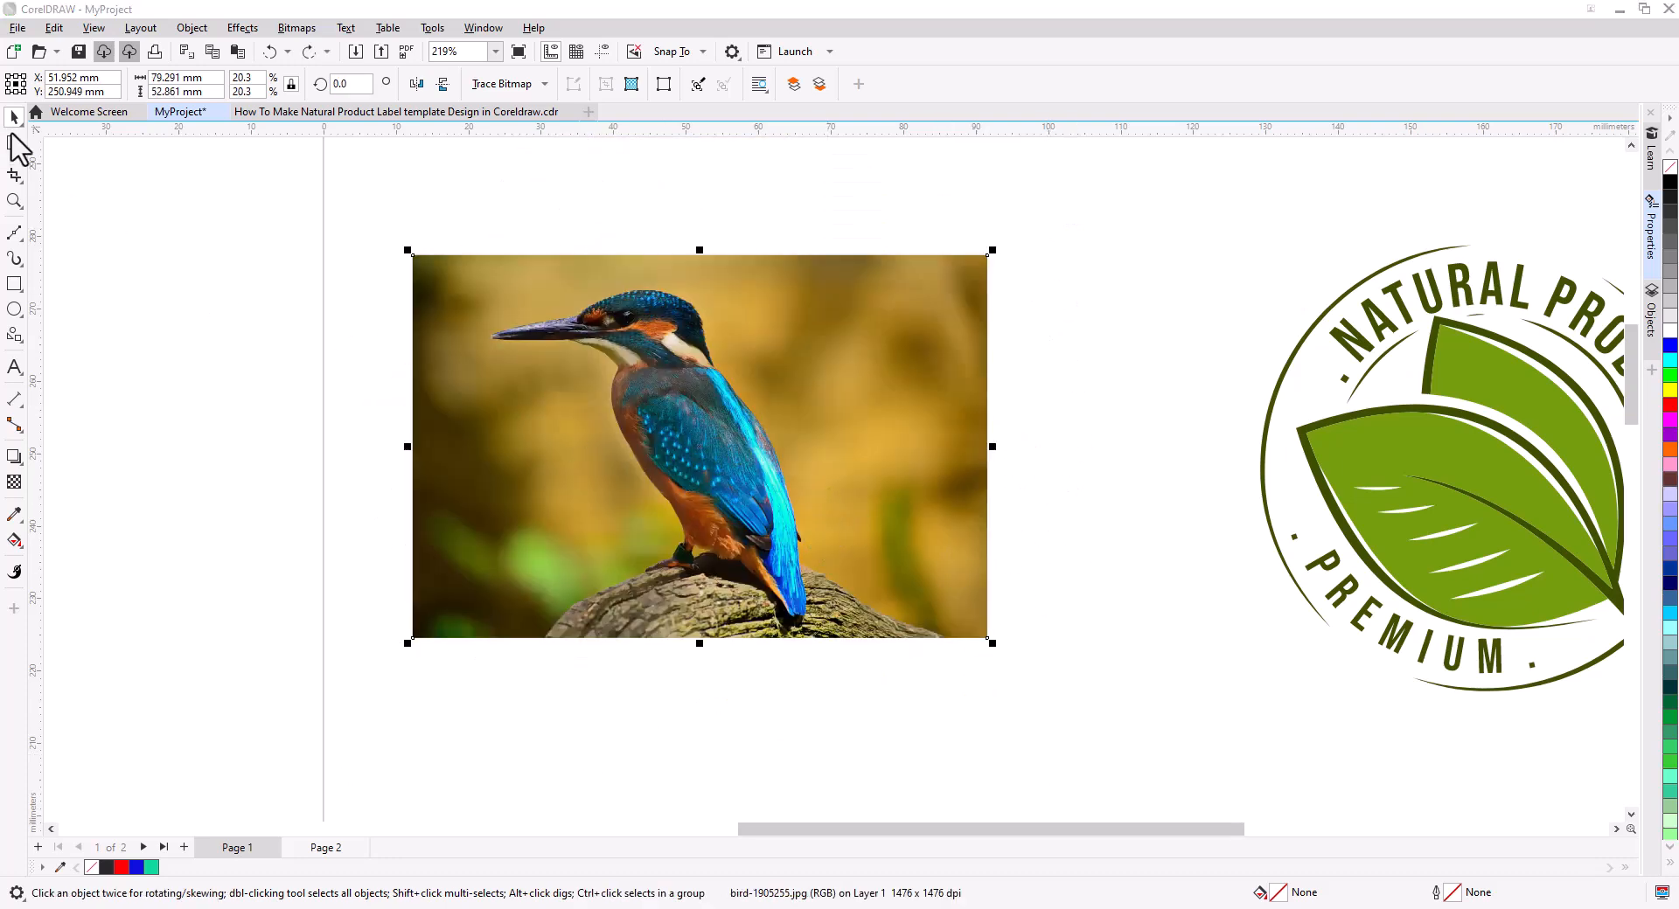
Try reshaping the bird photo's outline by adding and dragging nodes with the Shape tool.
click(20, 148)
click(42, 145)
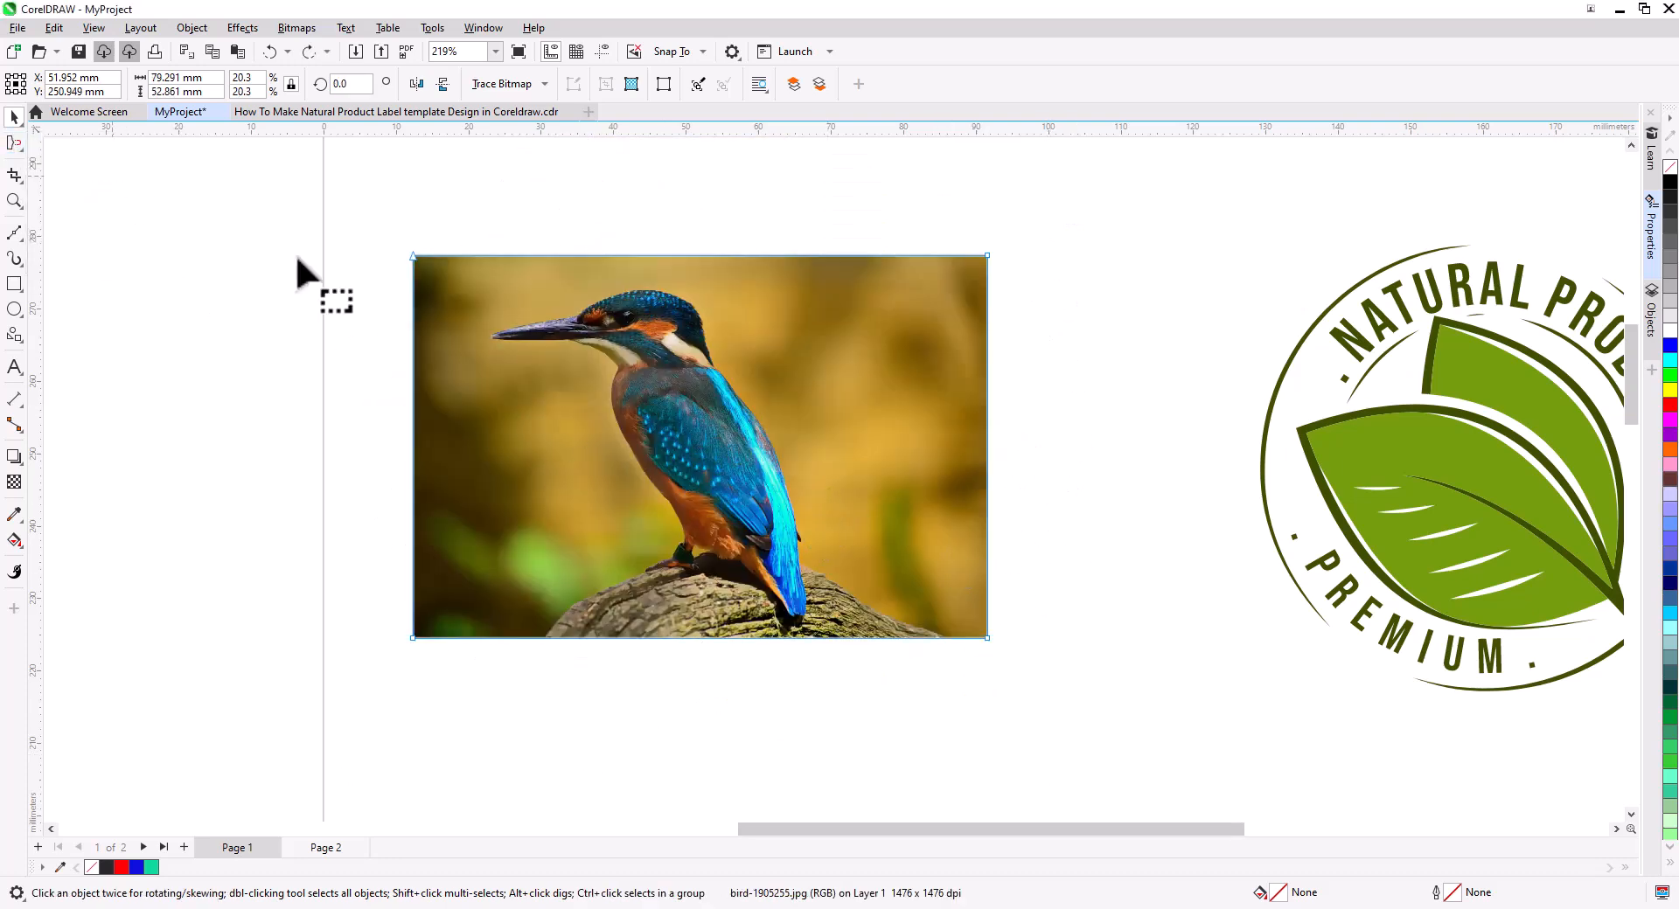
double_click(705, 256)
drag(705, 256, 733, 292)
double_click(987, 405)
drag(987, 405, 812, 448)
key(ctrl+z)
key(ctrl+z)
key(ctrl+z)
key(ctrl+z)
key(space)
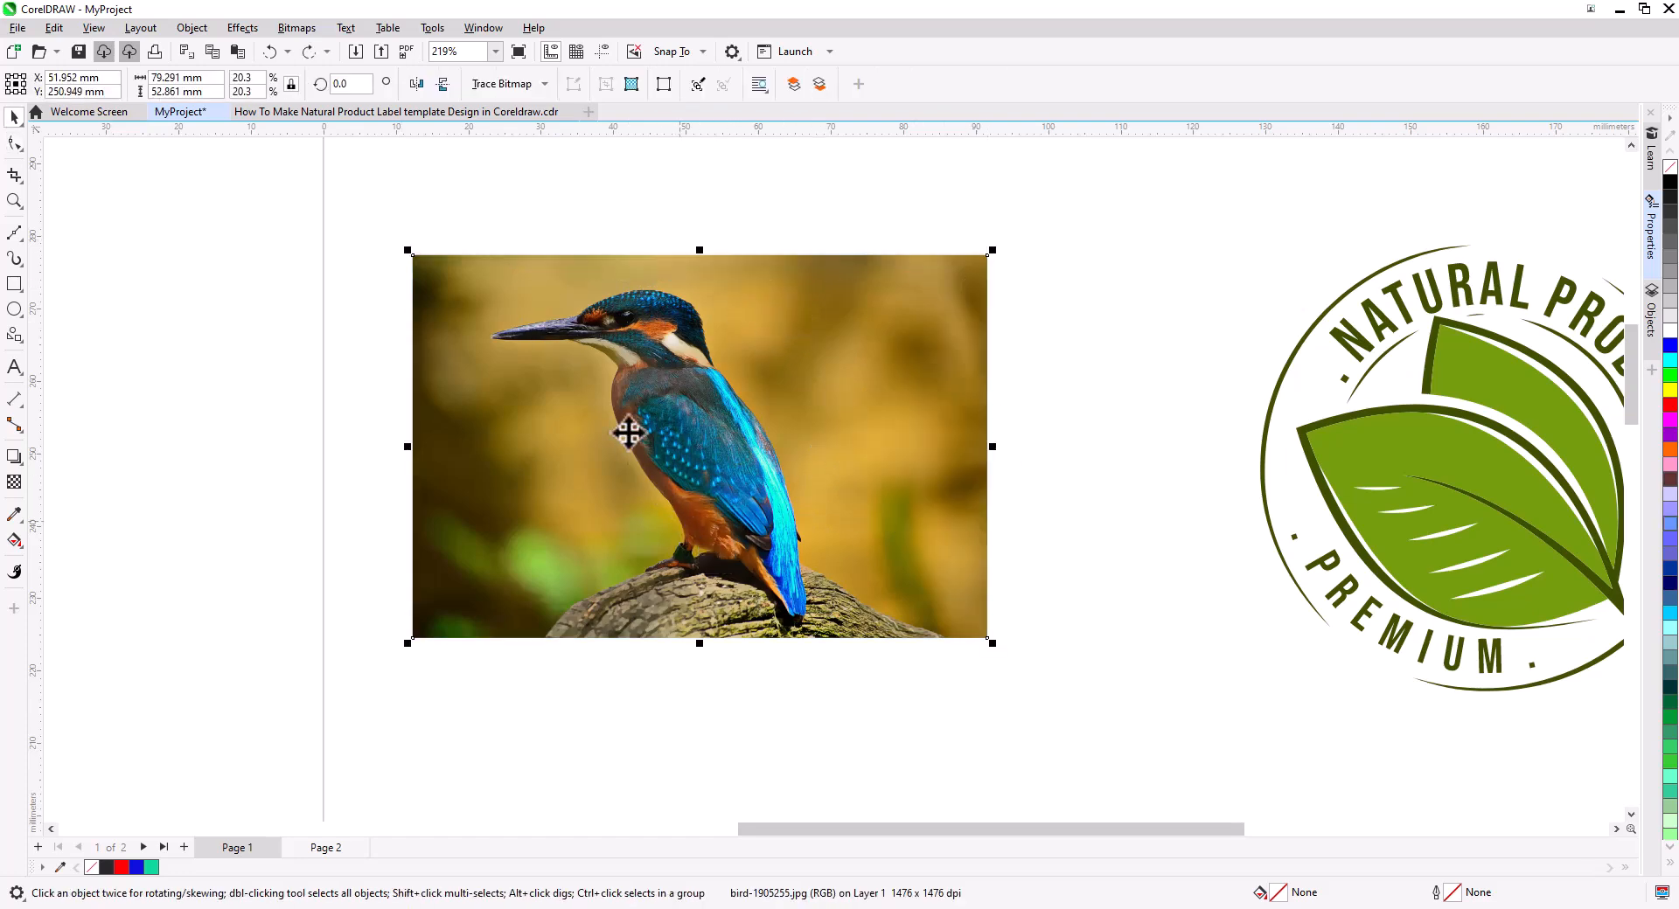
Try quick-tracing the bird photo and ungrouping the traced result.
click(524, 84)
click(528, 108)
scroll(678, 345, up, 4)
click(868, 668)
scroll(868, 668, down, 1)
drag(867, 668, 854, 559)
scroll(848, 533, down, 1)
key(ctrl+u)
click(798, 513)
click(822, 507)
key(ctrl+z)
key(ctrl+z)
scroll(815, 481, down, 2)
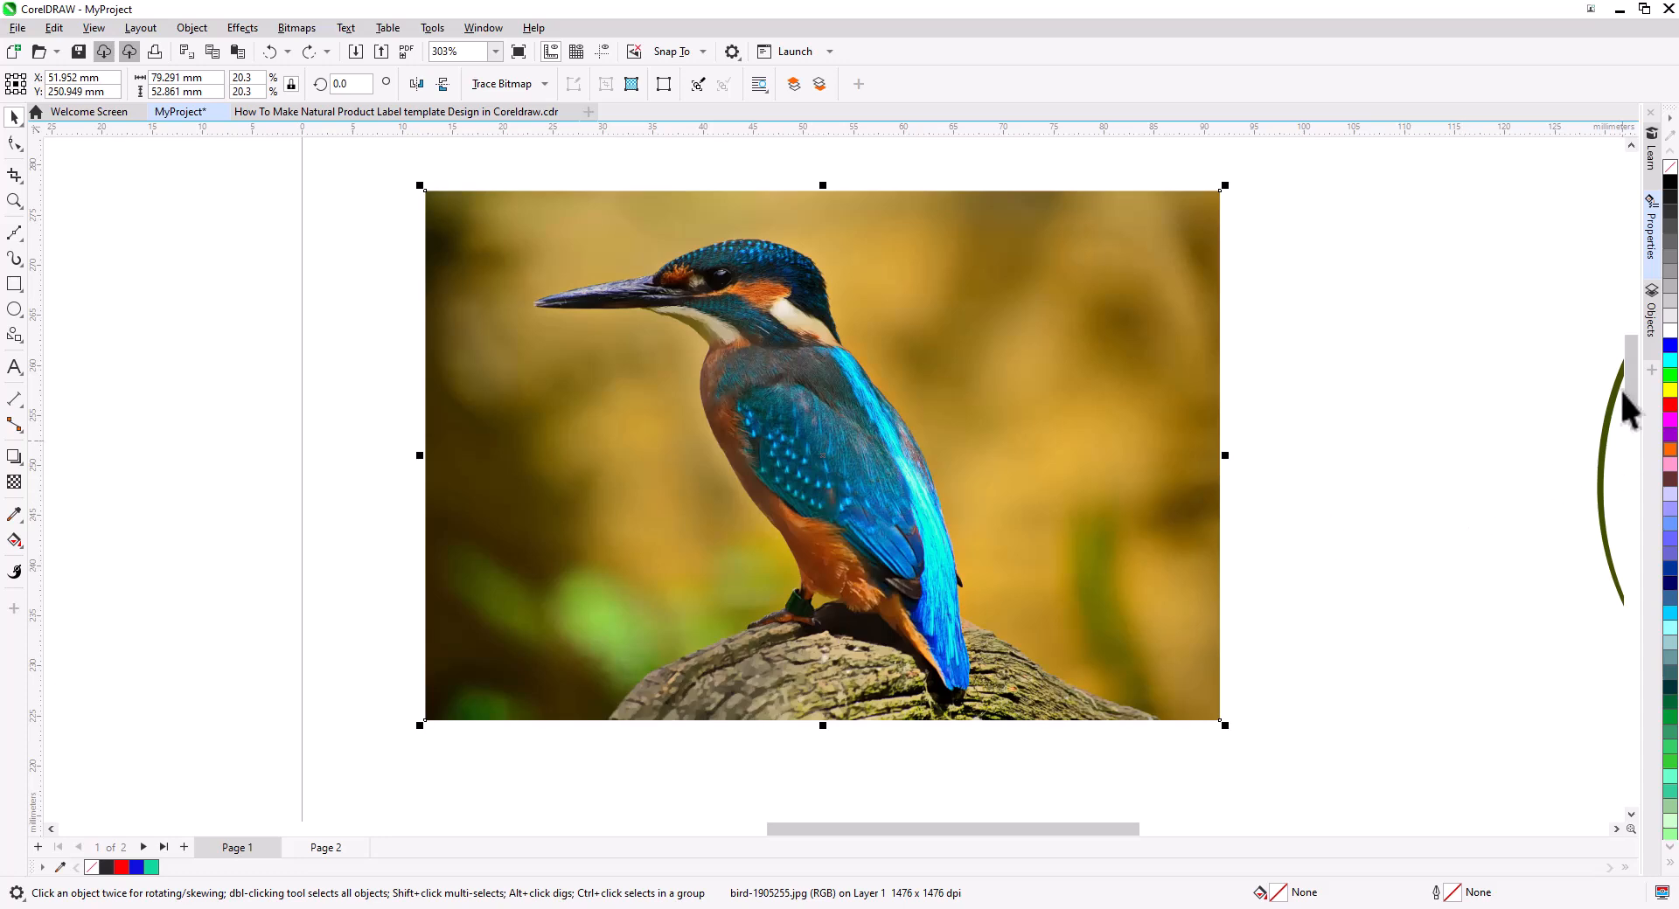
Try uniform, fountain, vector pattern and bitmap pattern transparencies on the bird photo, then remove the transparency.
click(1652, 249)
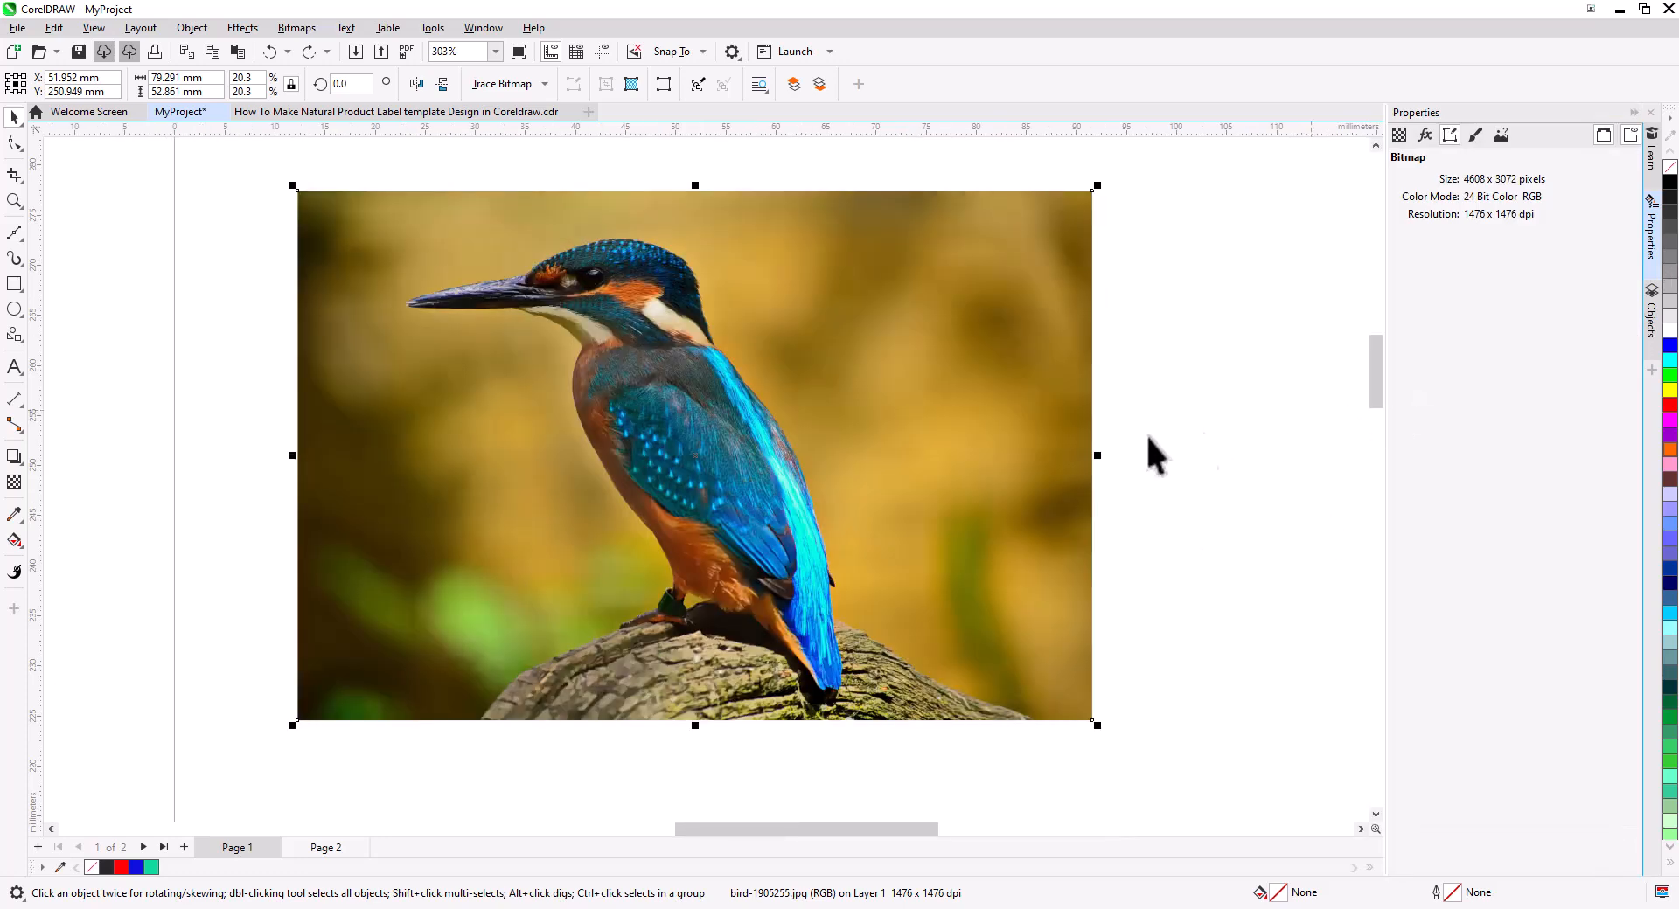
click(1401, 136)
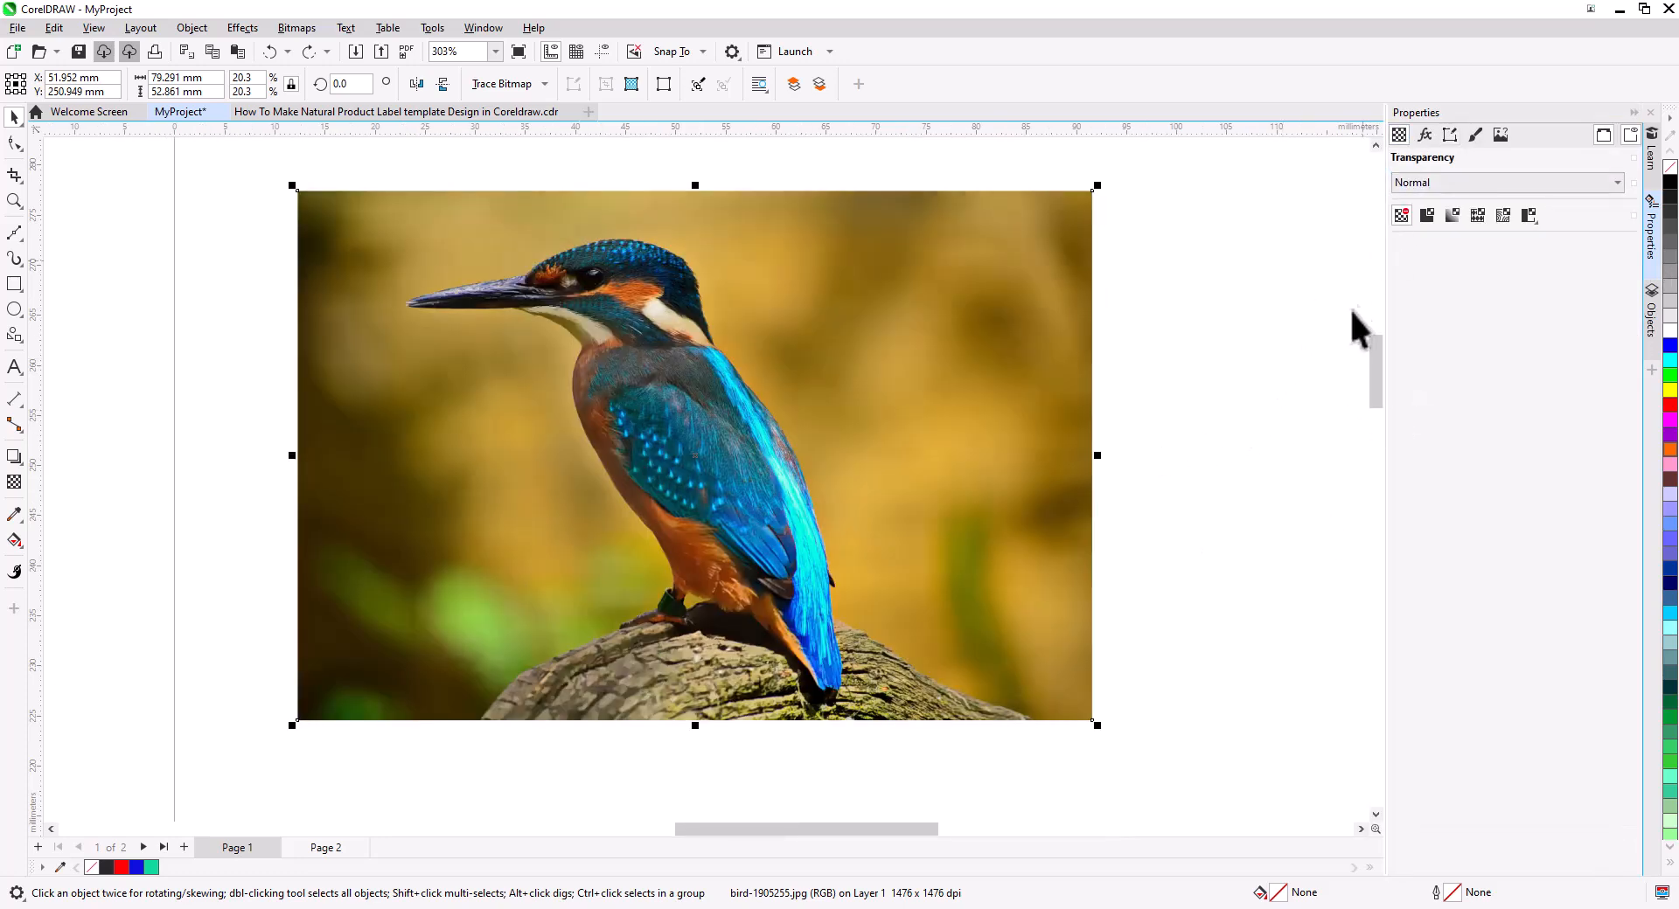
click(1427, 215)
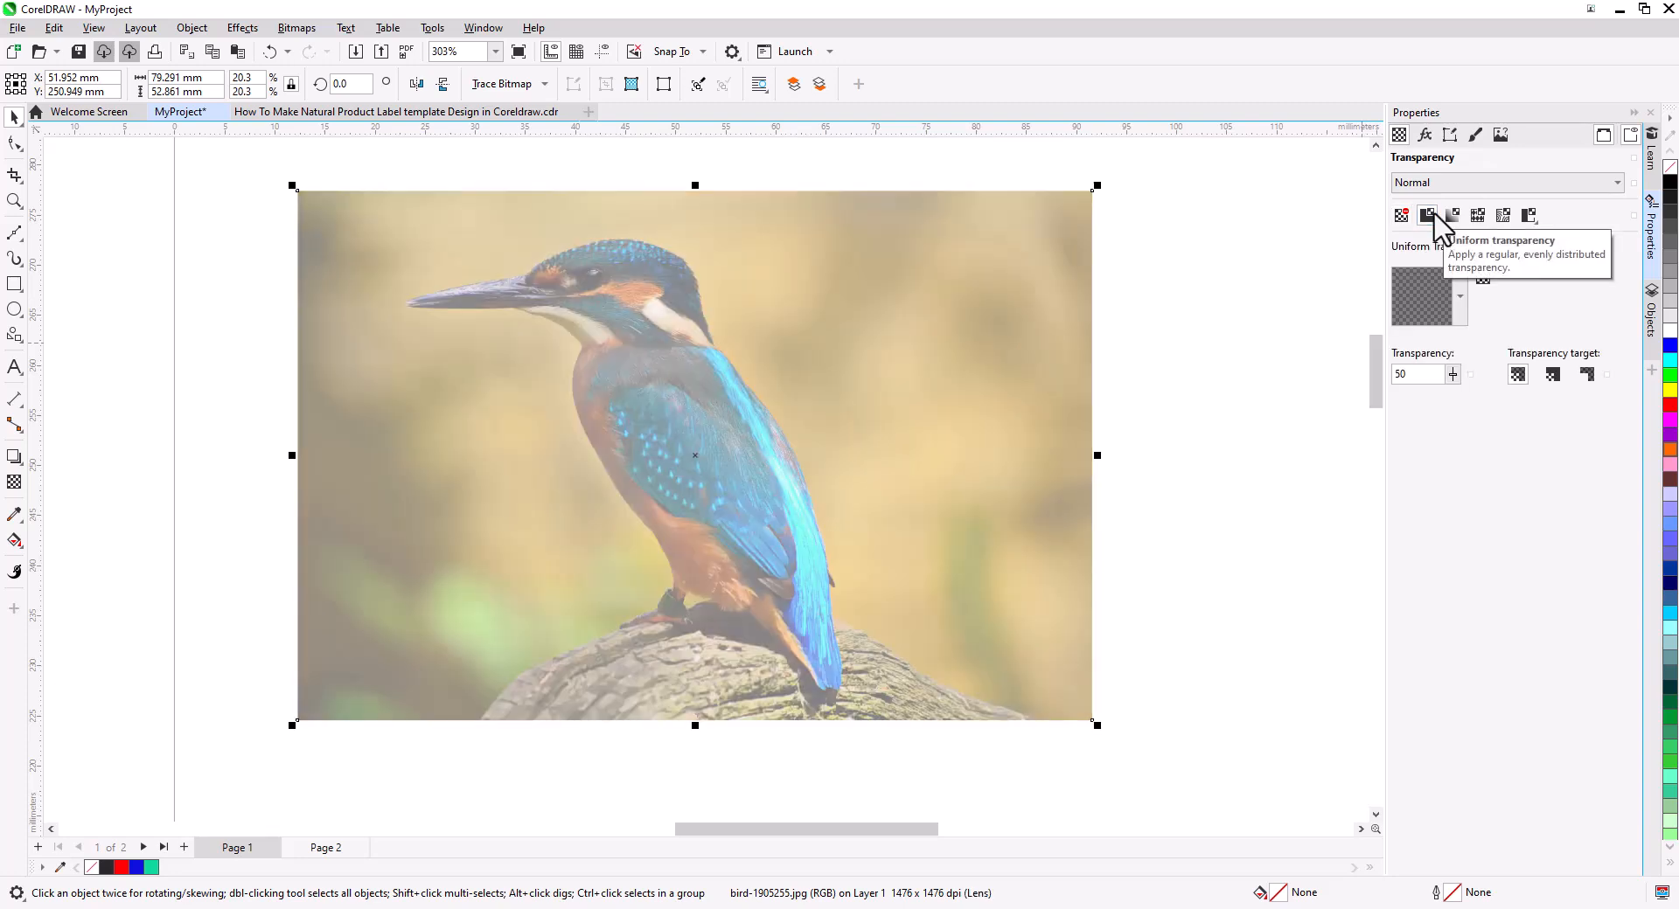
click(1452, 216)
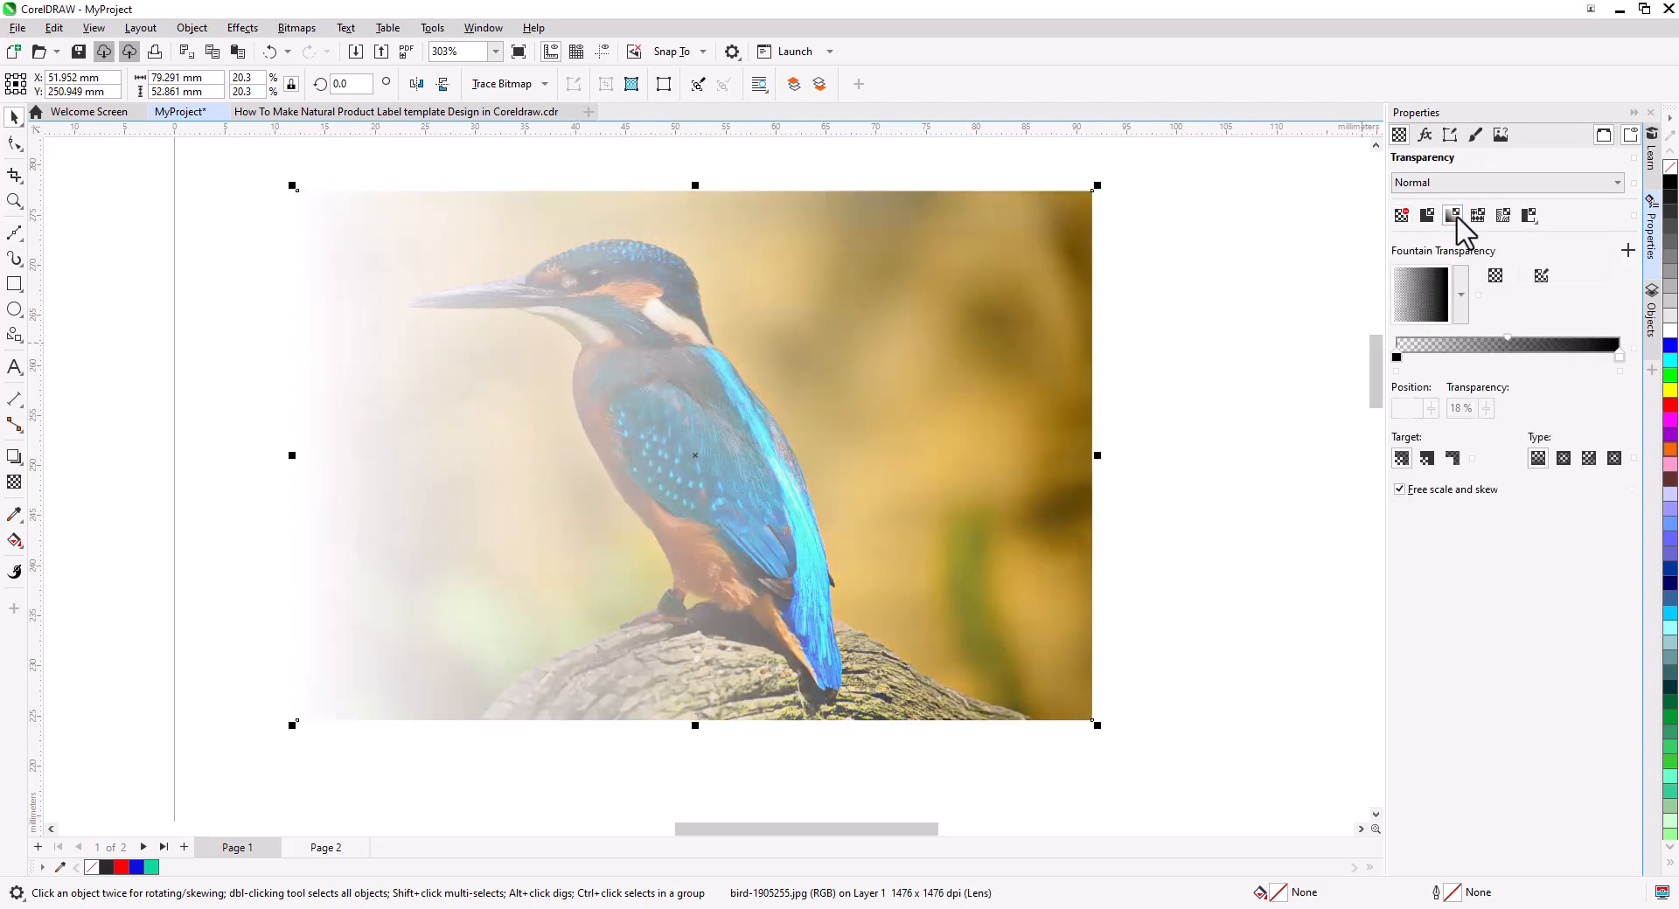
click(1478, 215)
click(1459, 295)
click(1497, 490)
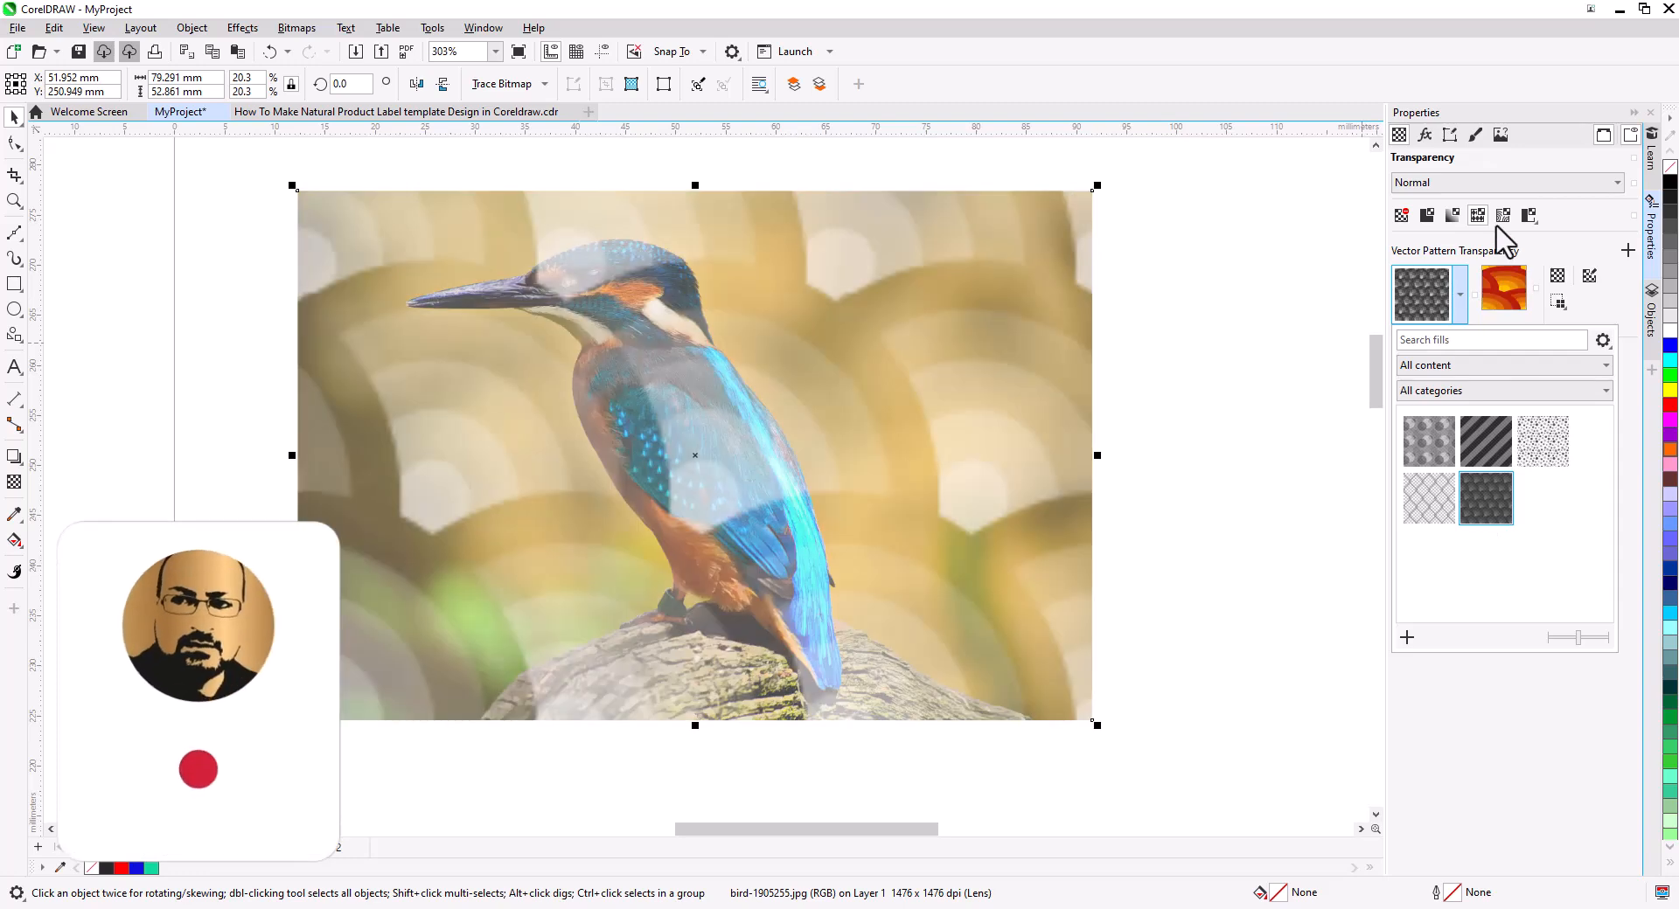
click(1503, 215)
click(1478, 215)
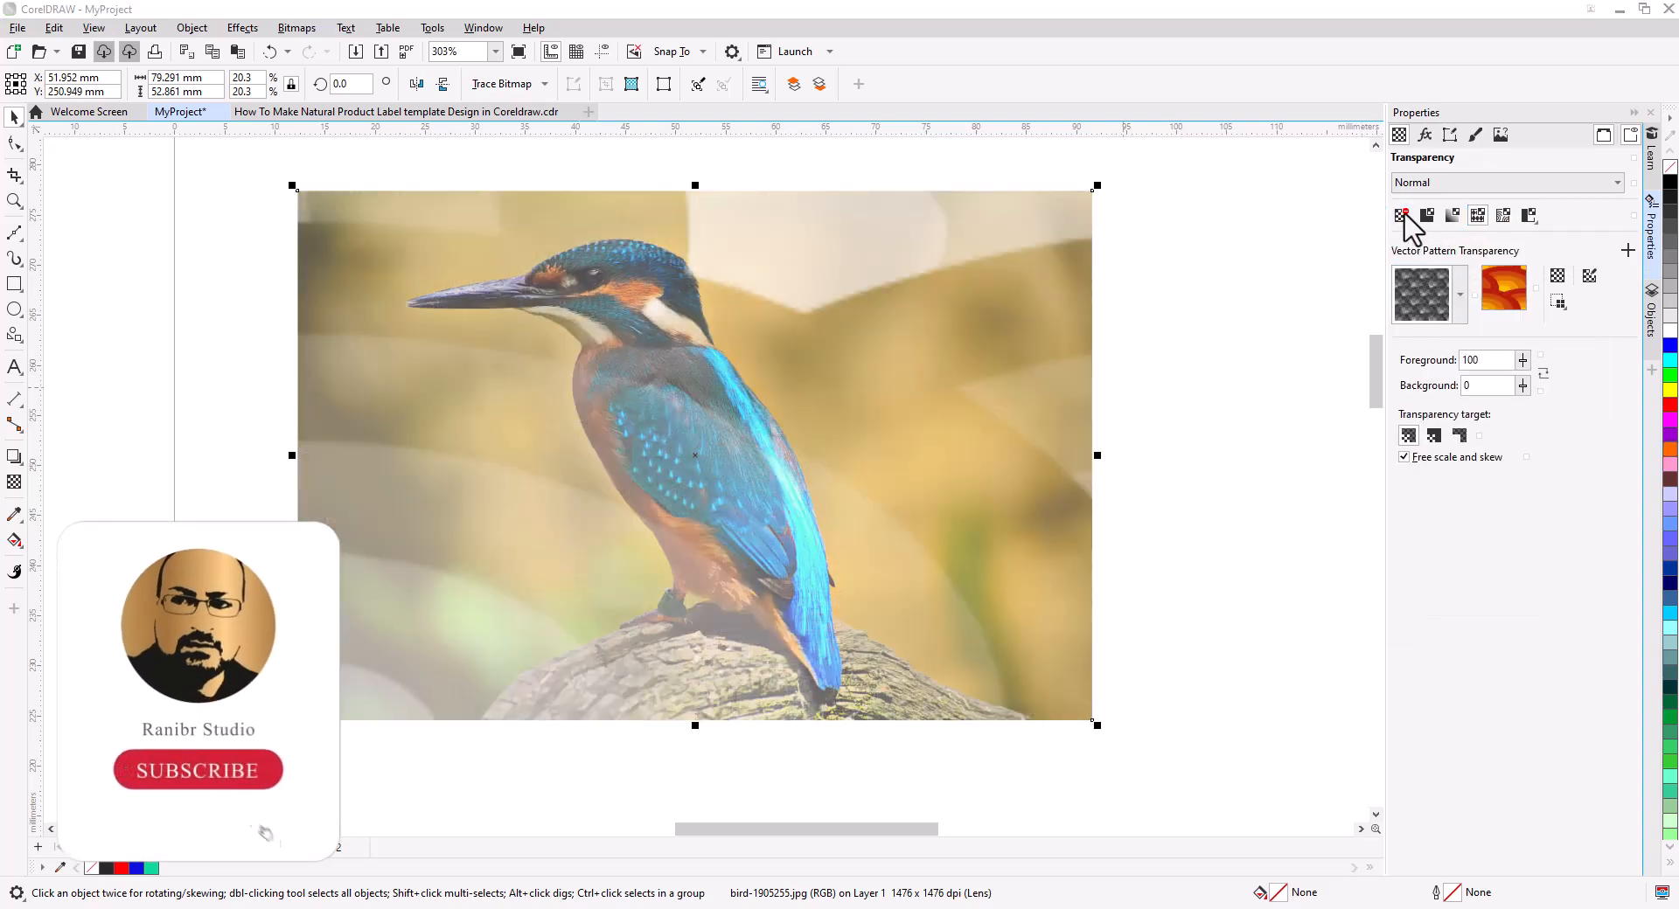
click(1402, 215)
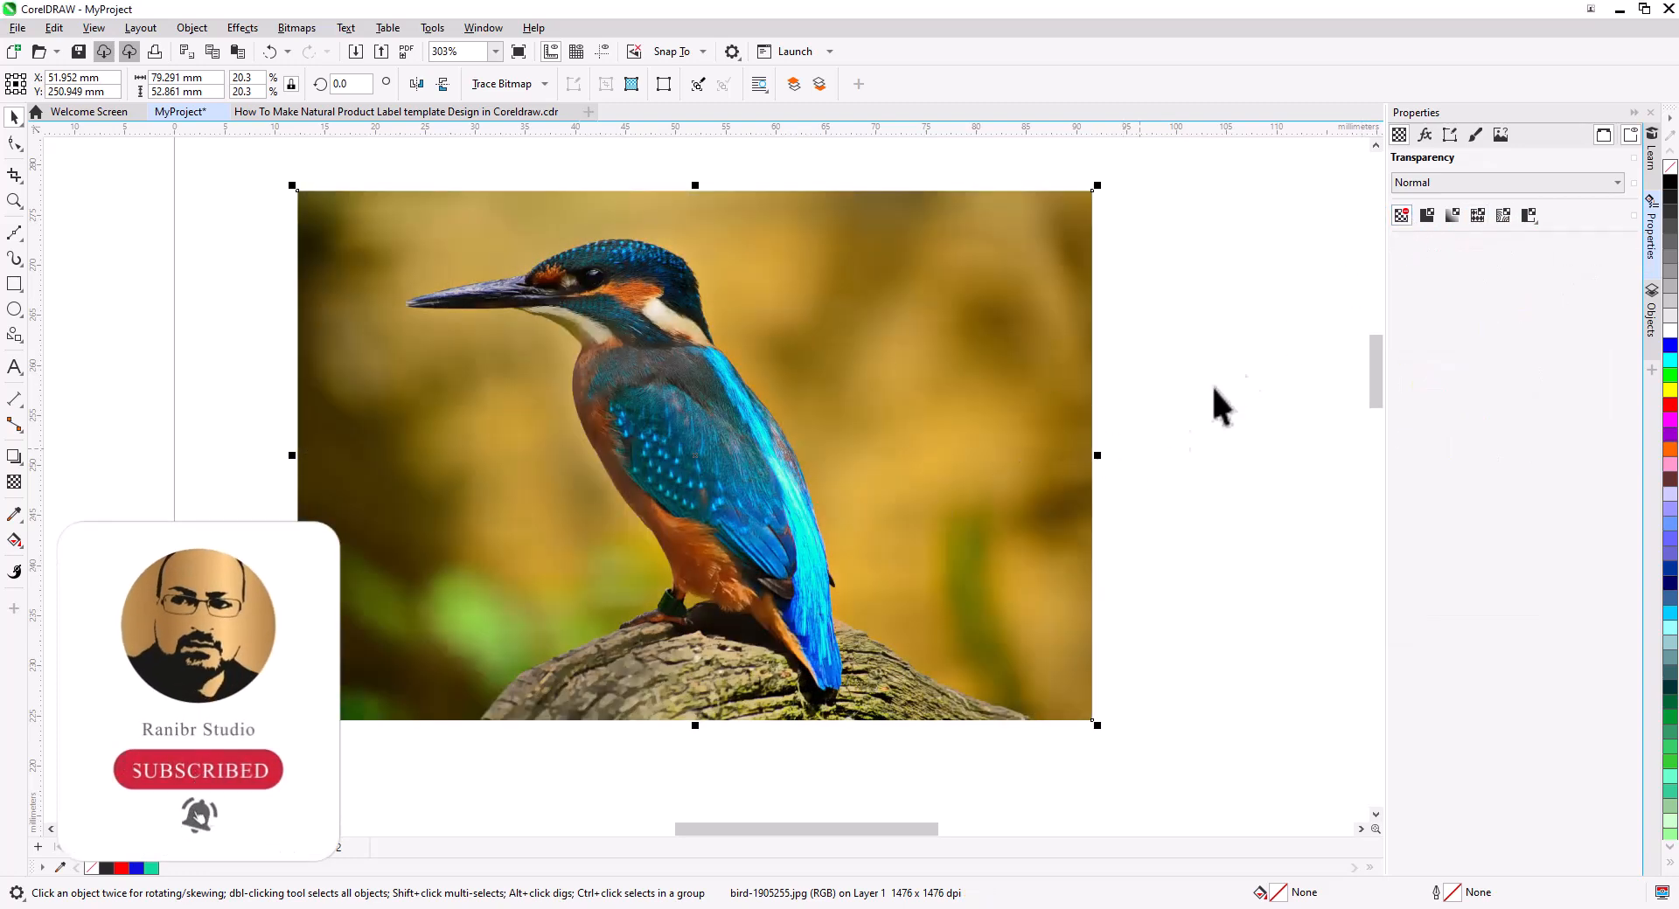
Add a Radial Blur effect to the bird photo with amount about 12, centered on the bird's head.
click(1425, 135)
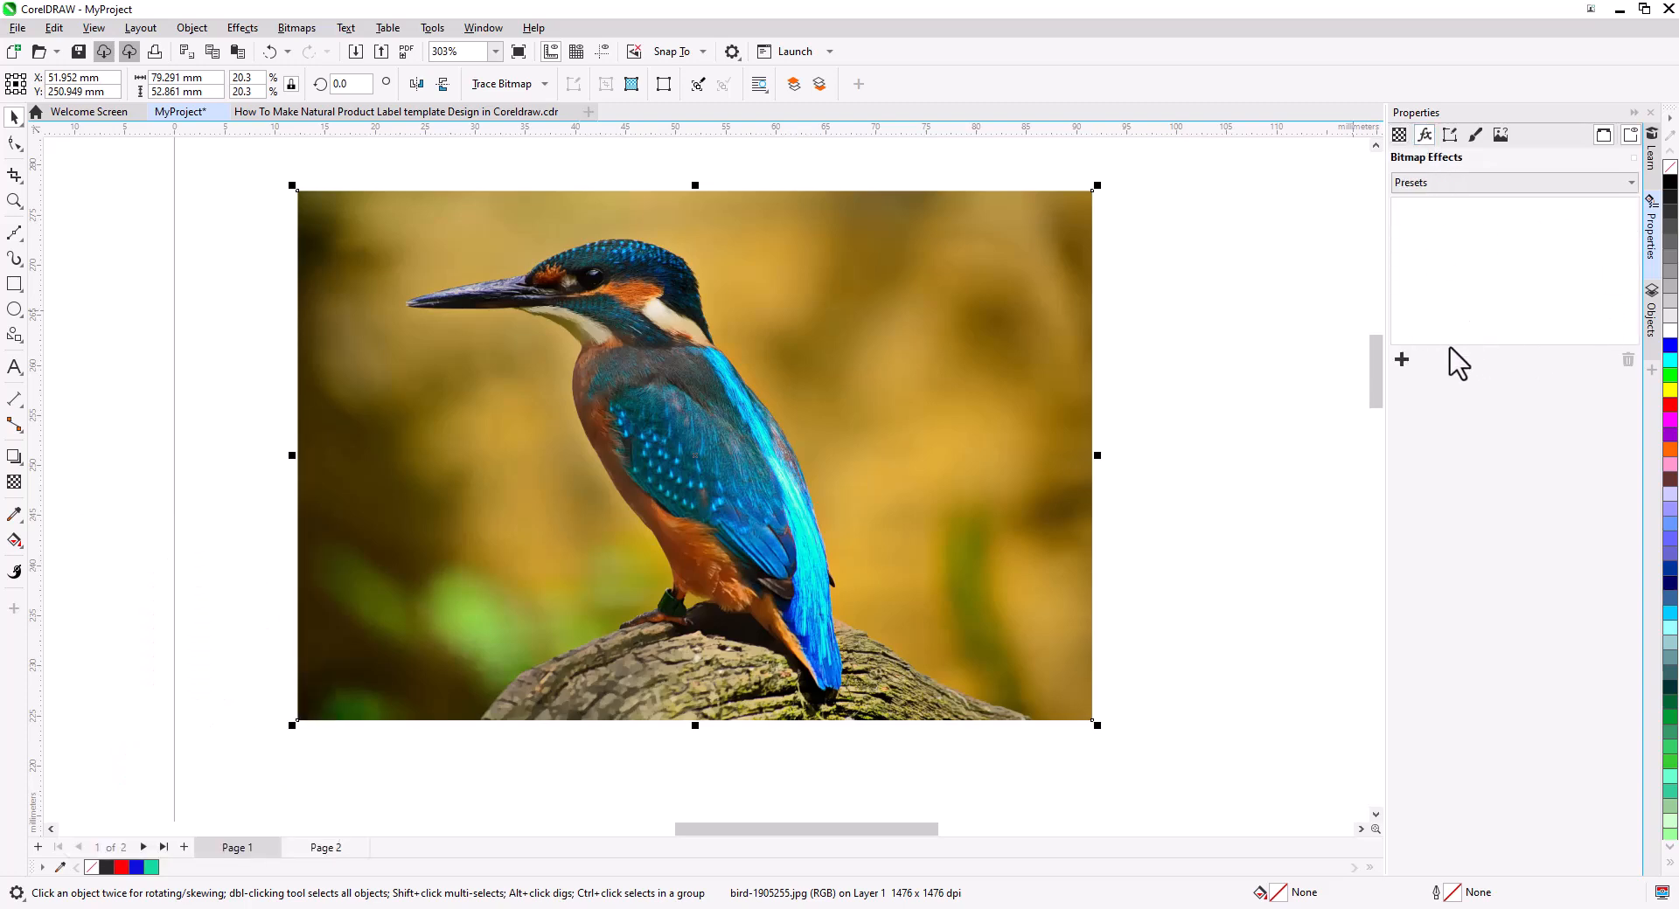
click(1403, 360)
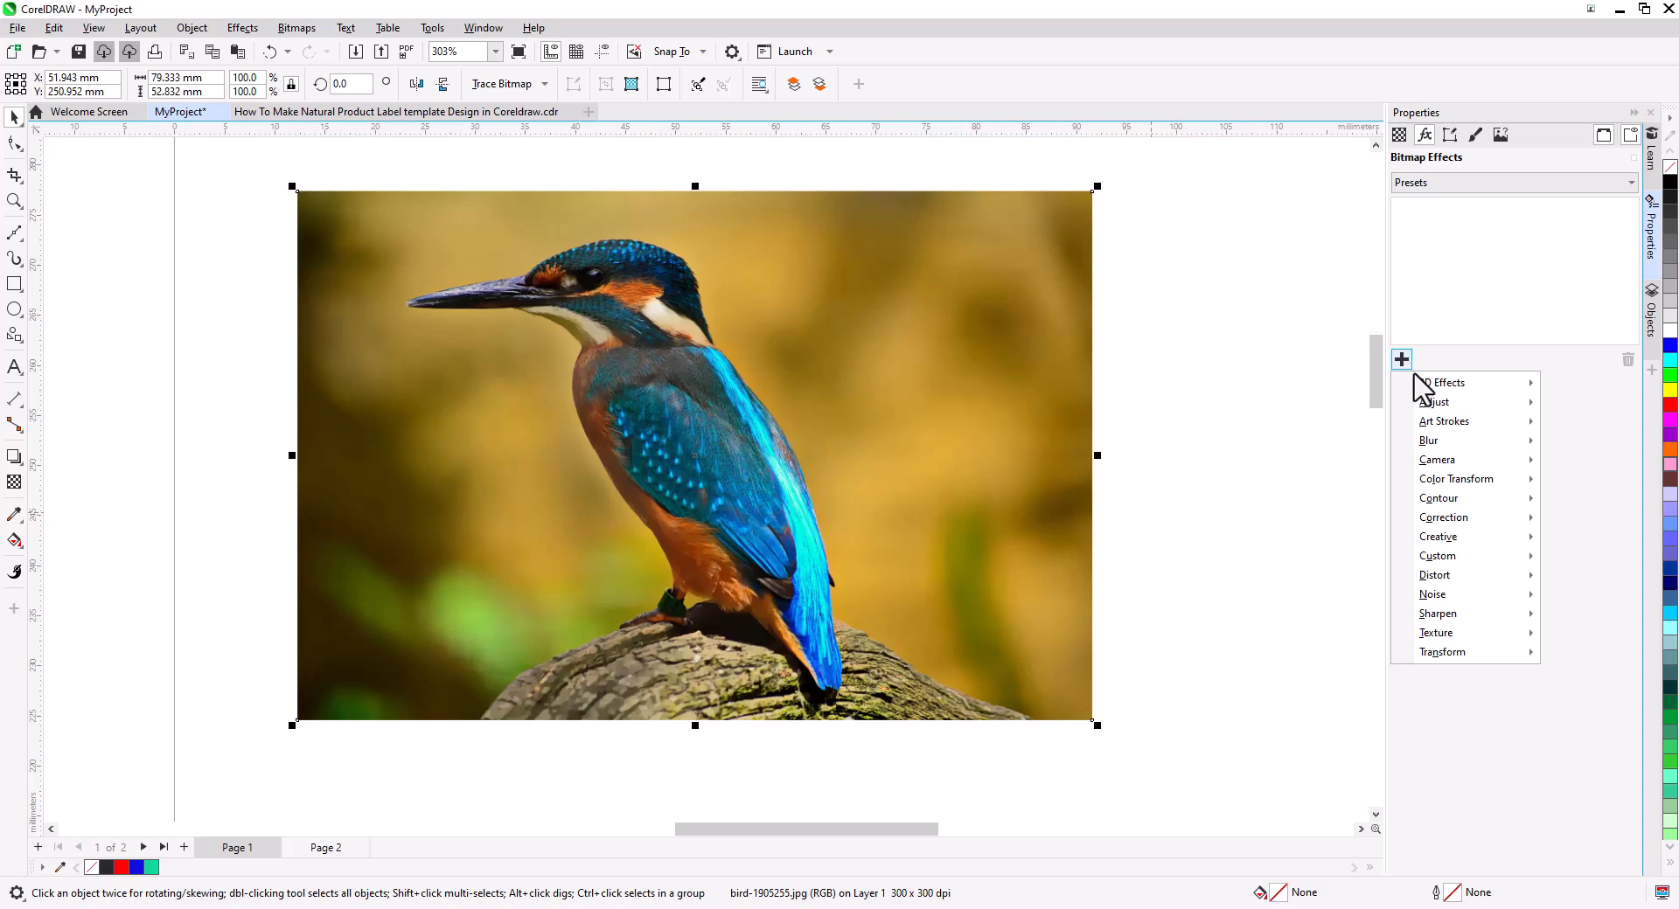
mouse_move(1399, 443)
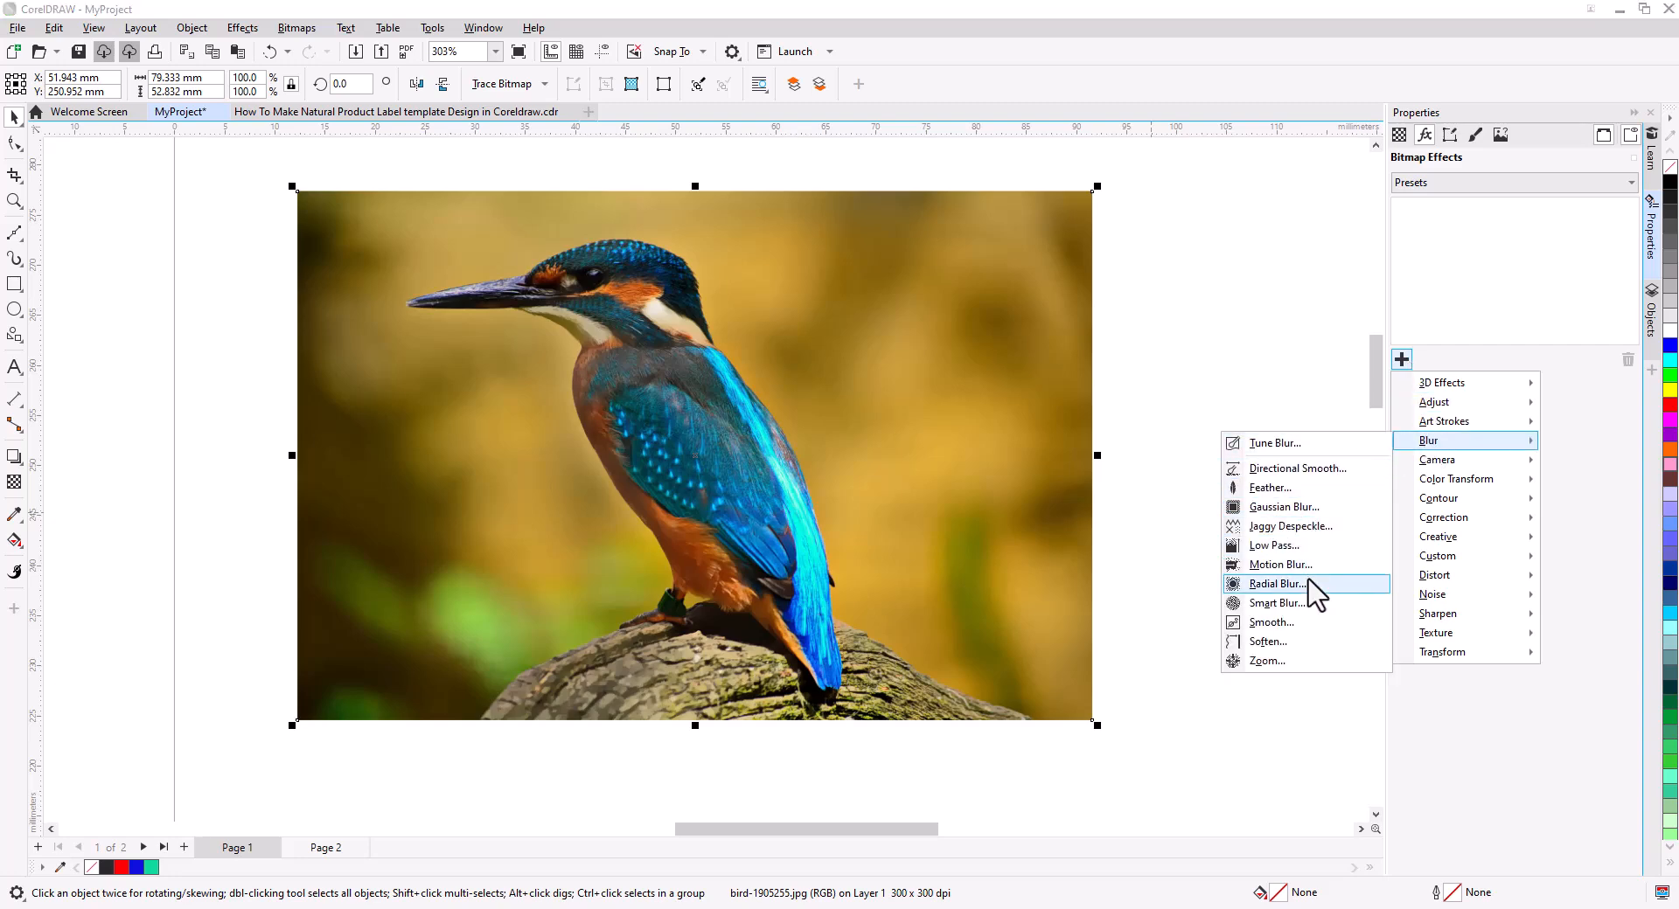
click(1277, 583)
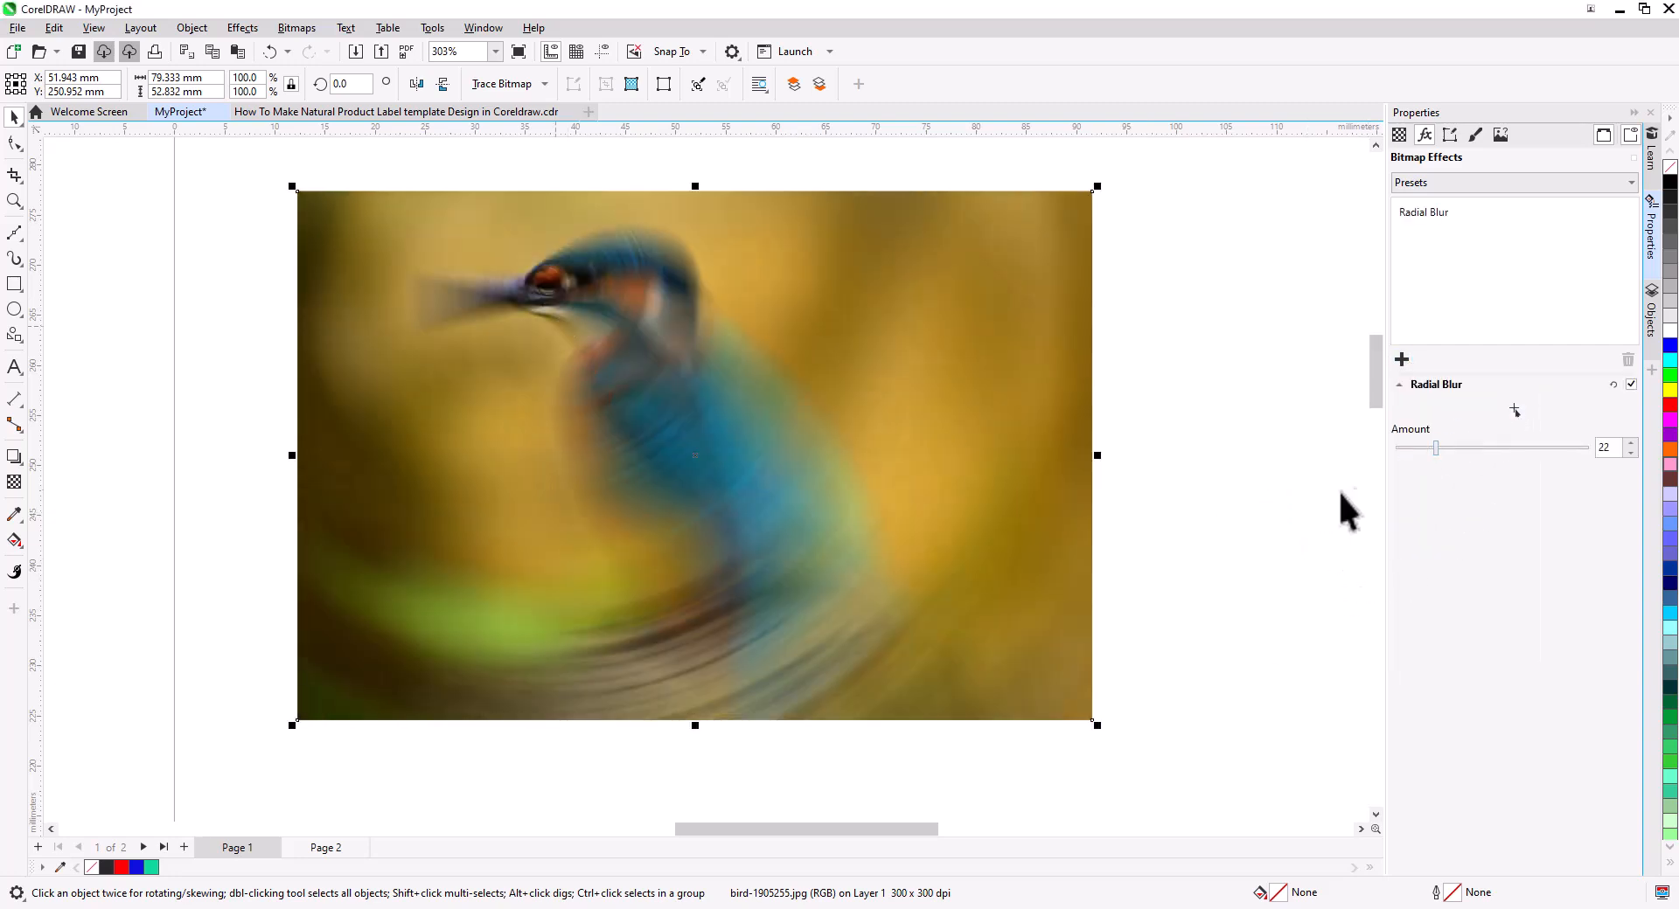
drag(1436, 448, 1417, 448)
click(1516, 411)
click(616, 308)
Add a Light effect to the bird photo and set its brightness to -1.
click(1402, 360)
mouse_move(1435, 404)
click(1206, 525)
drag(1492, 425, 1487, 477)
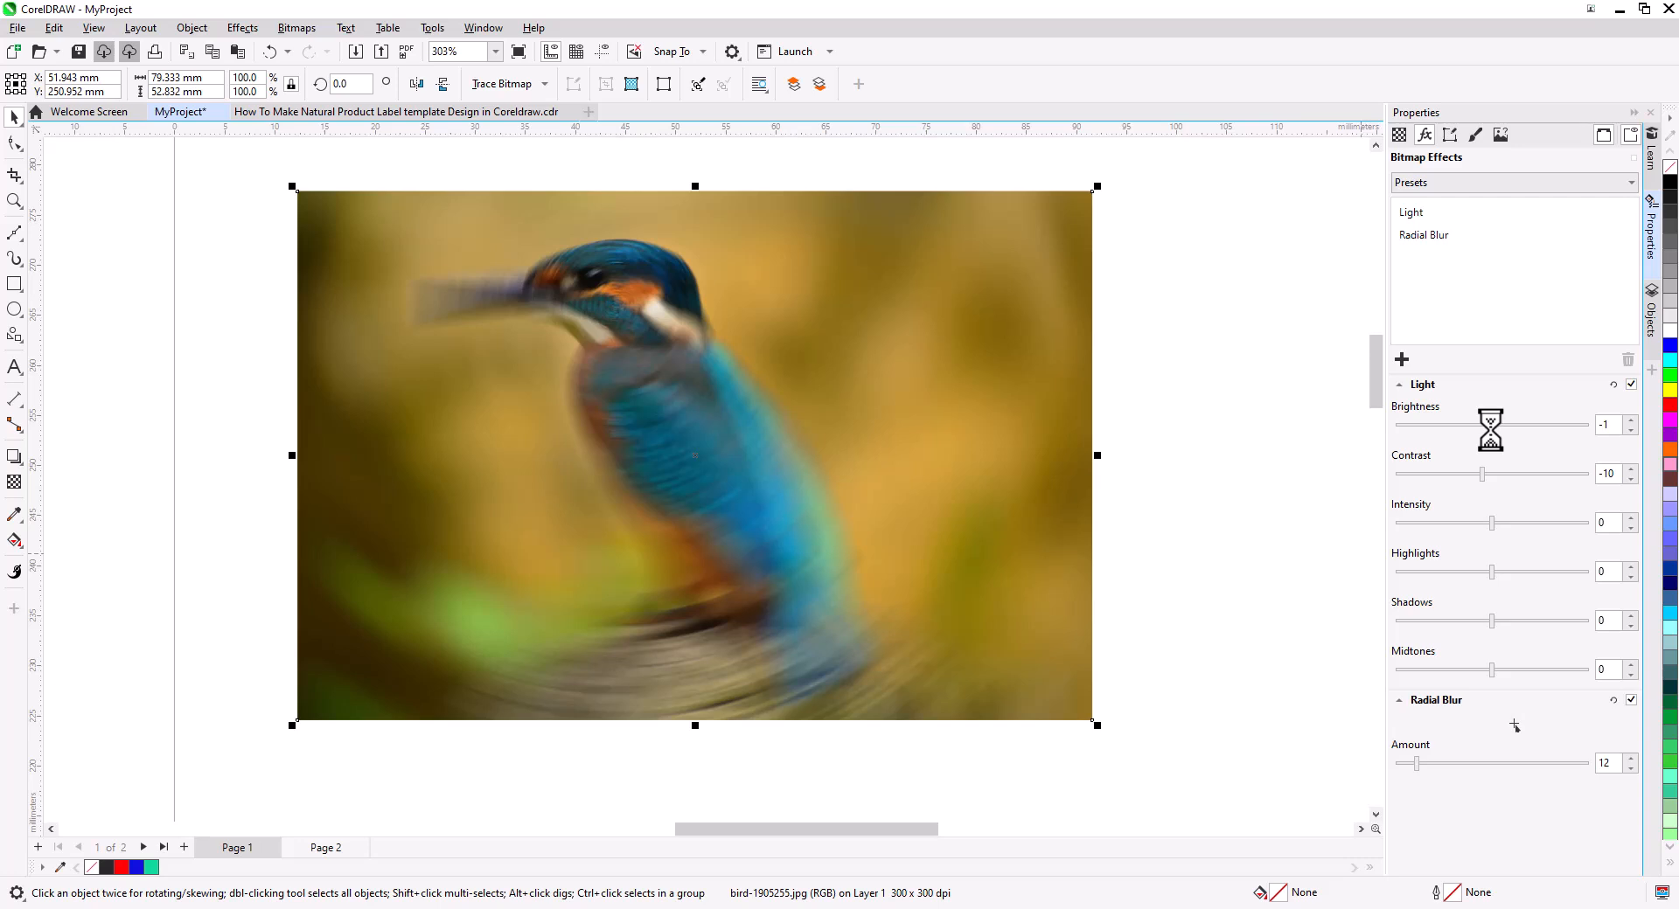
Set the Radial Blur amount to 10 and the Light brightness to 21.
click(1438, 235)
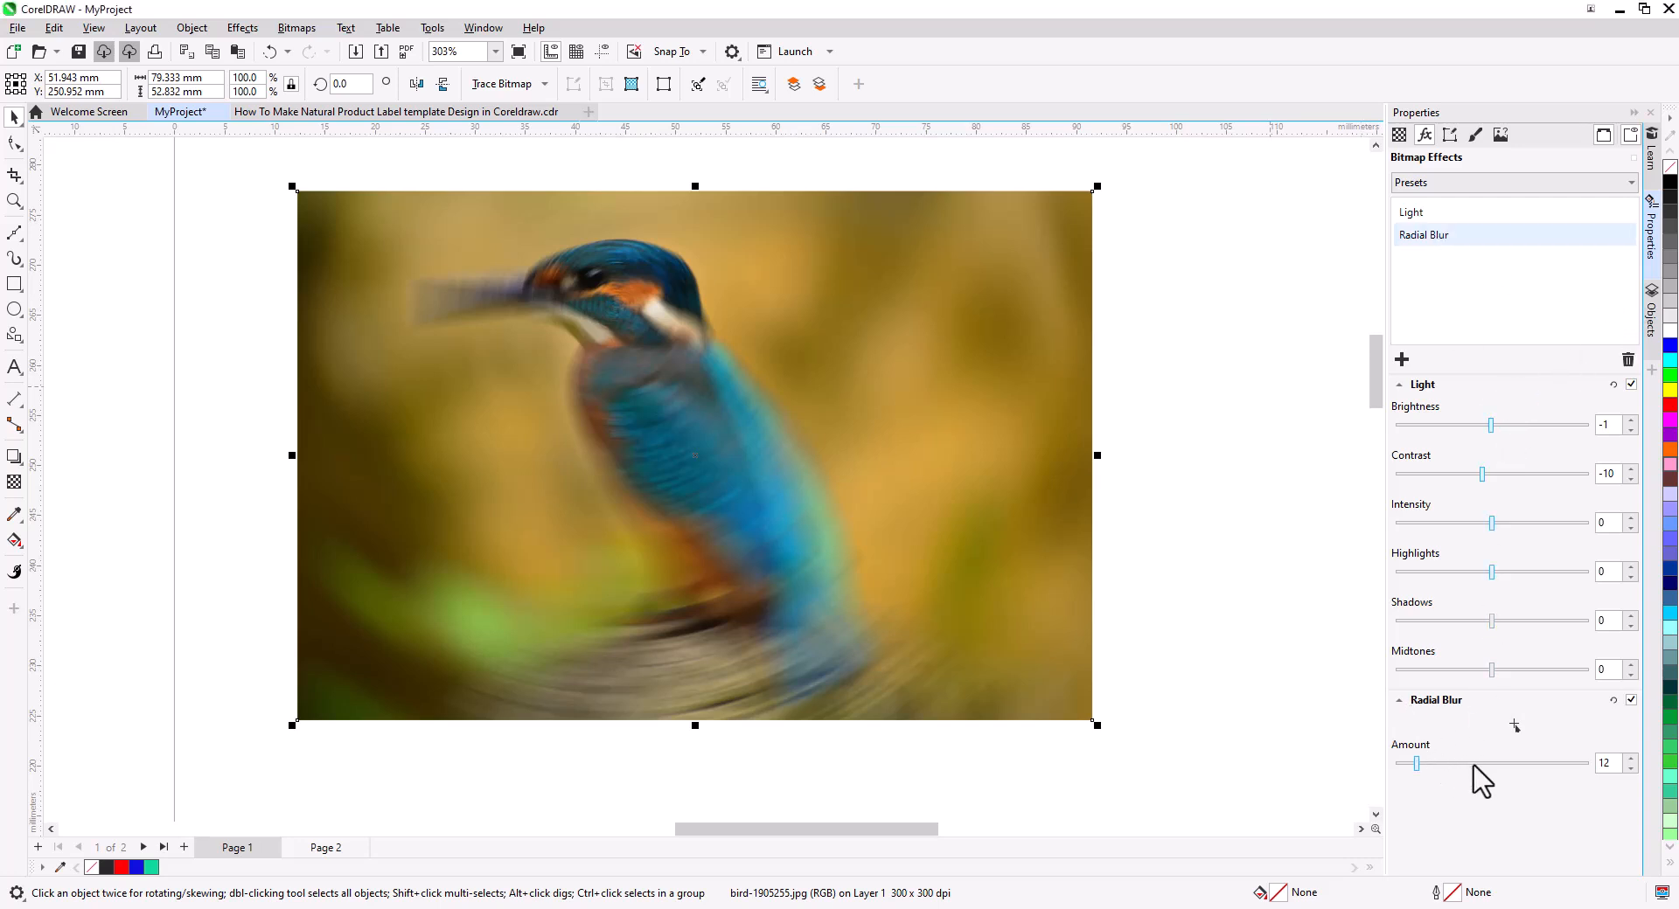
drag(1428, 764, 1412, 767)
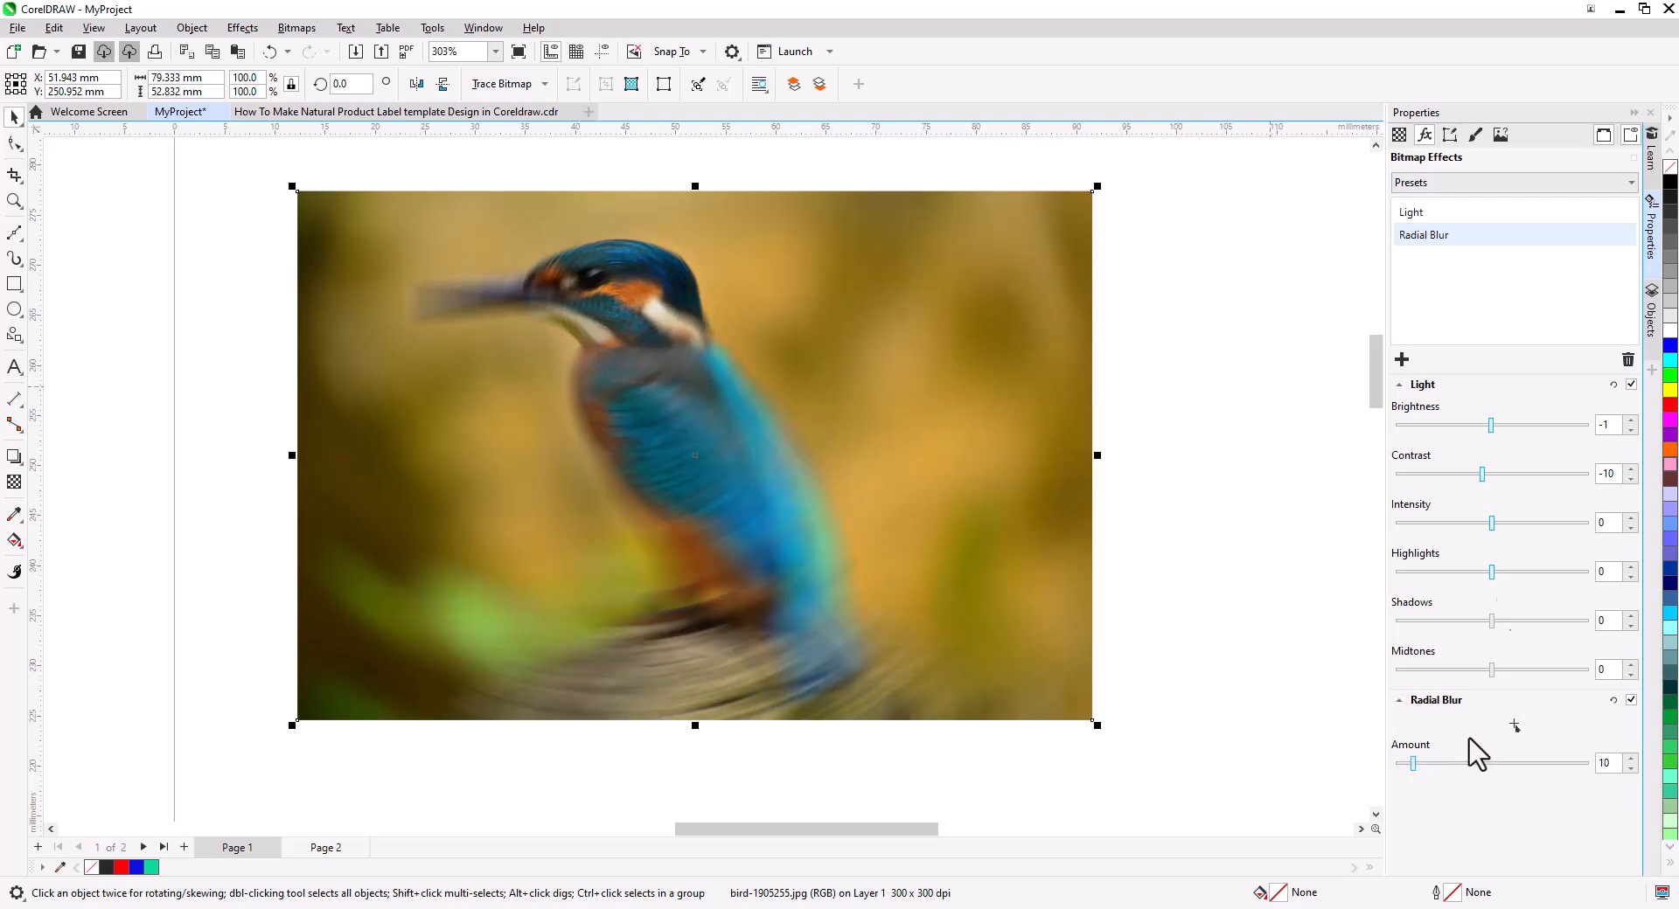
drag(1482, 429, 1502, 430)
Toggle the visibility of the Light and Radial Blur effects and reorder them in the effects list.
click(1608, 218)
click(1624, 213)
click(1624, 212)
click(1624, 236)
click(1624, 235)
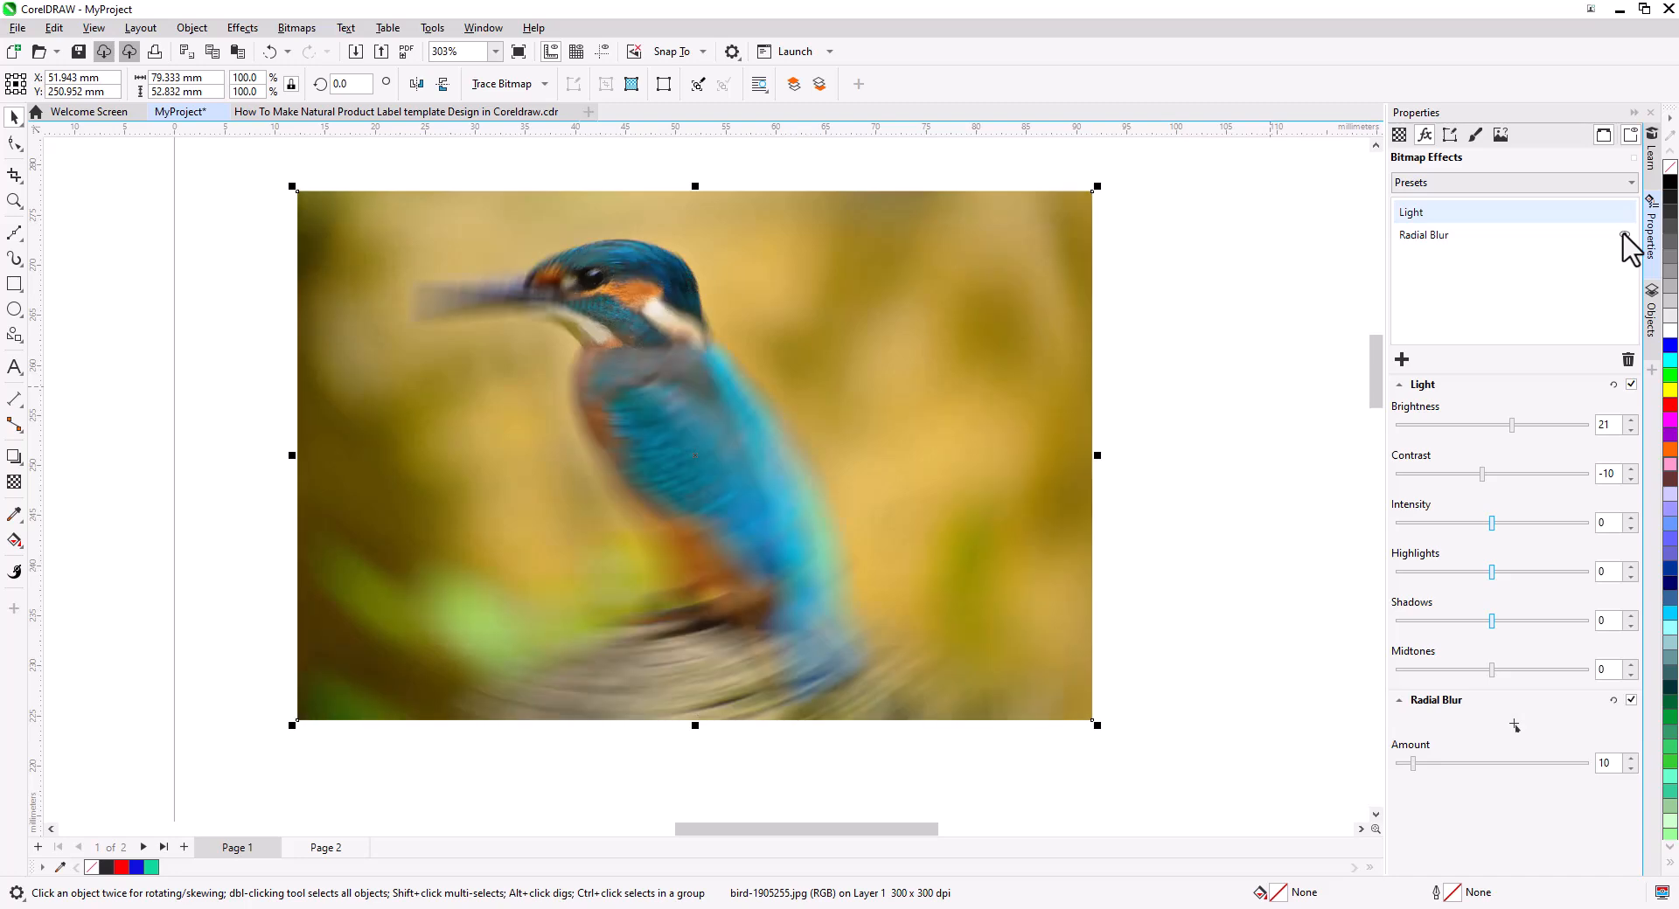
drag(1439, 254, 1432, 219)
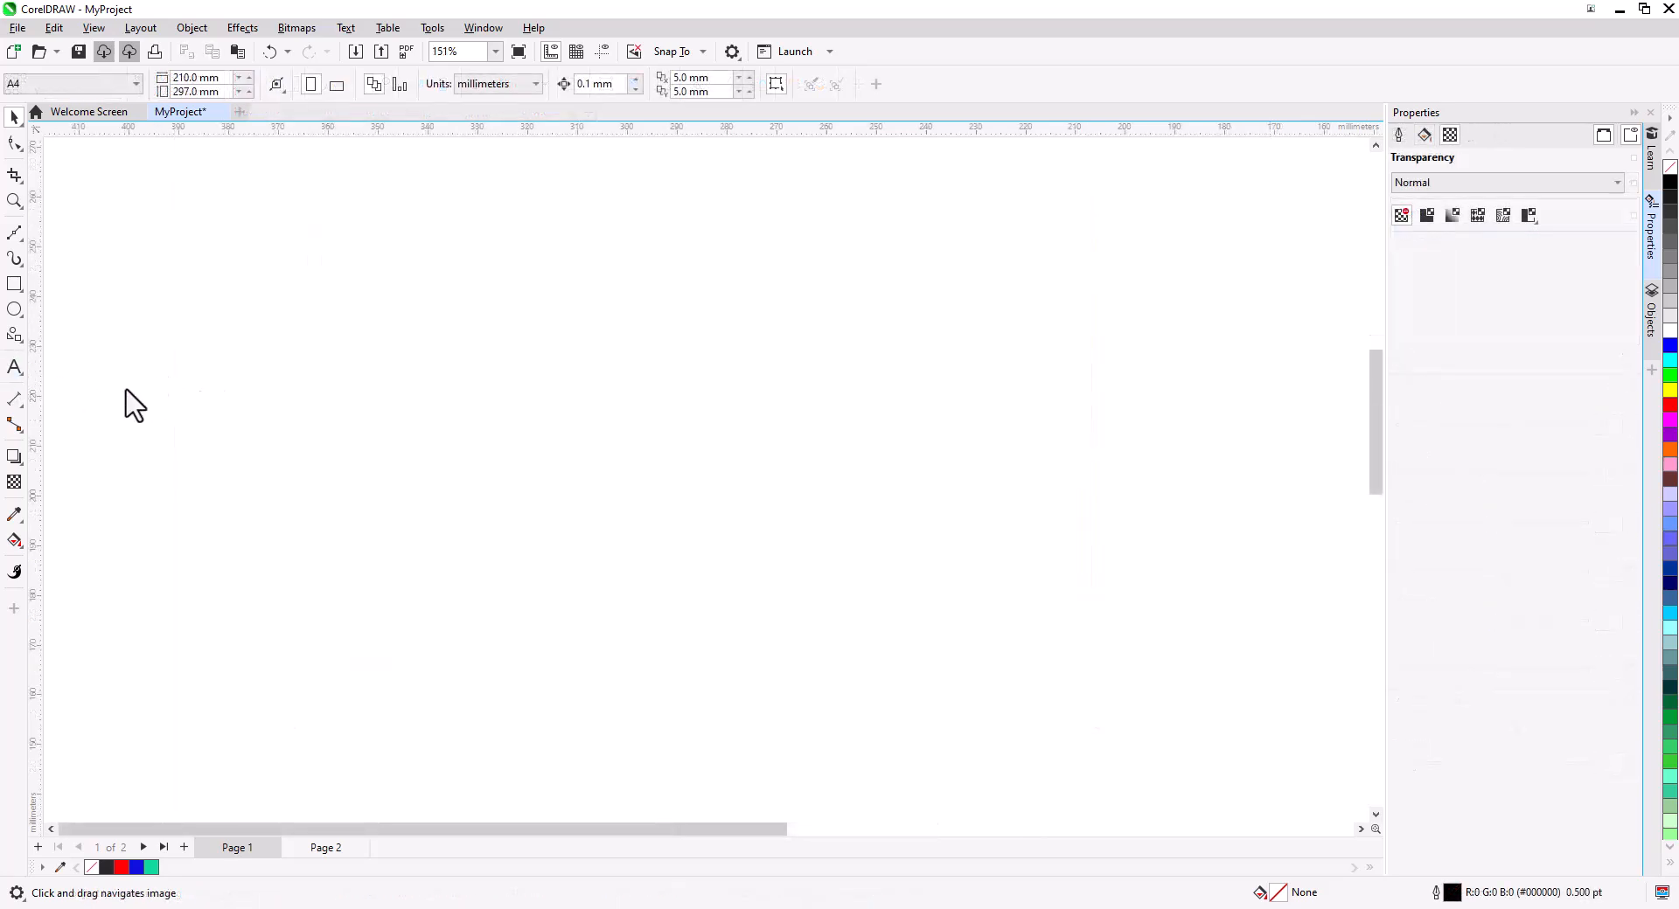
Draw a paragraph text frame and enter CorelDRAW 2024 Essentials!!
key(F8)
drag(259, 349, 572, 507)
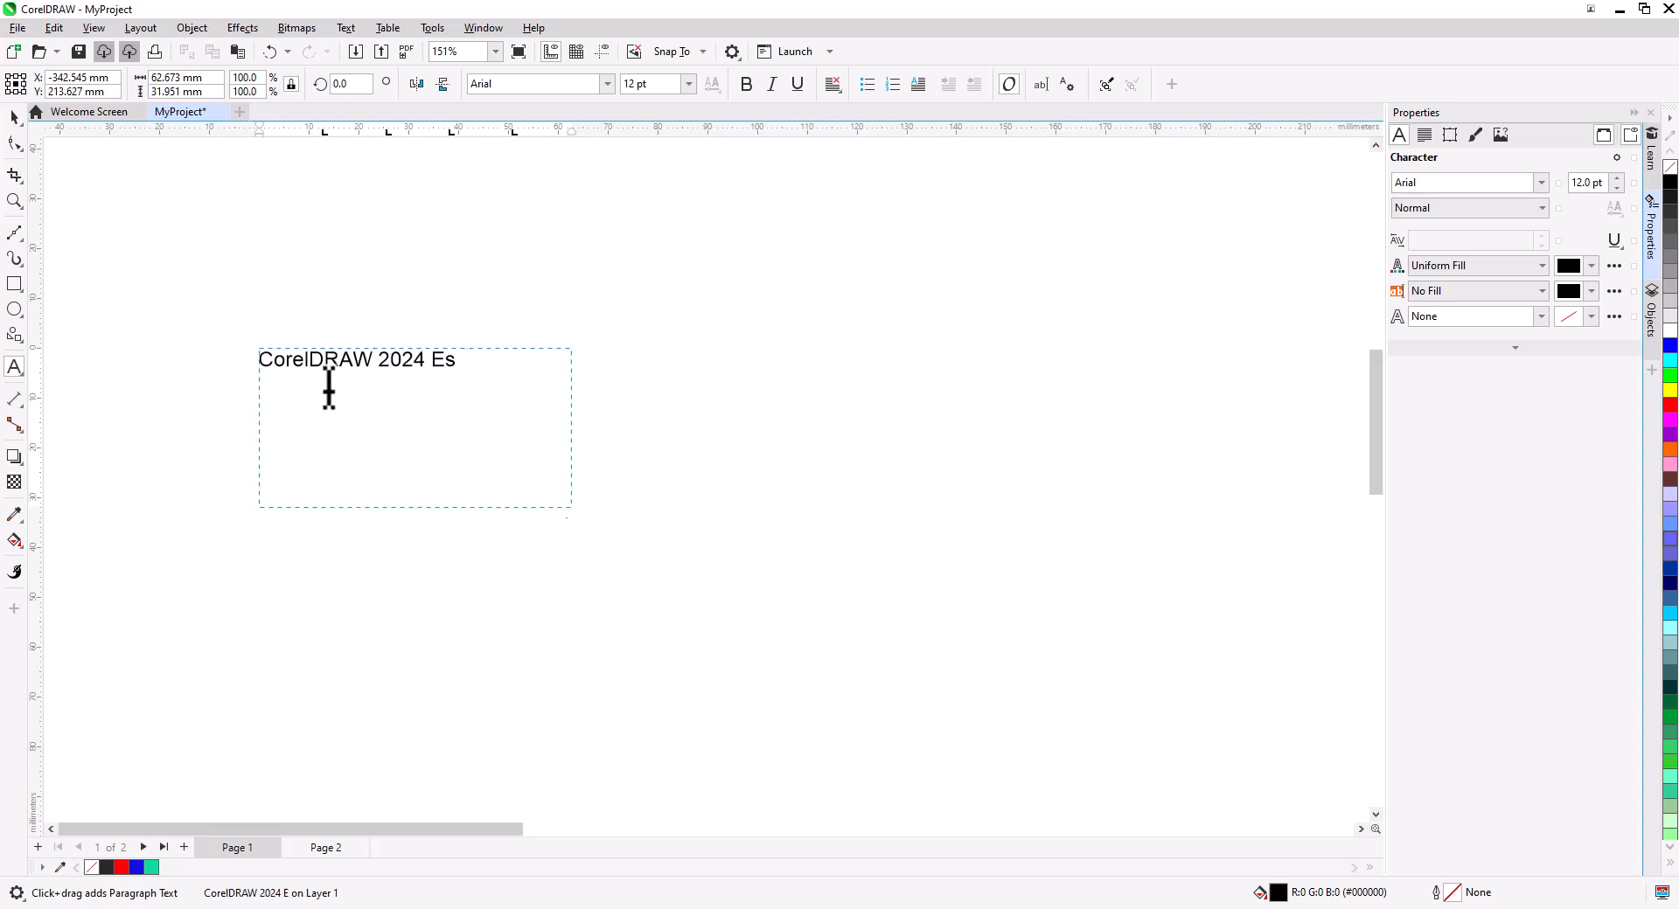
text(CorelDRAW 2024 Essentials!!)
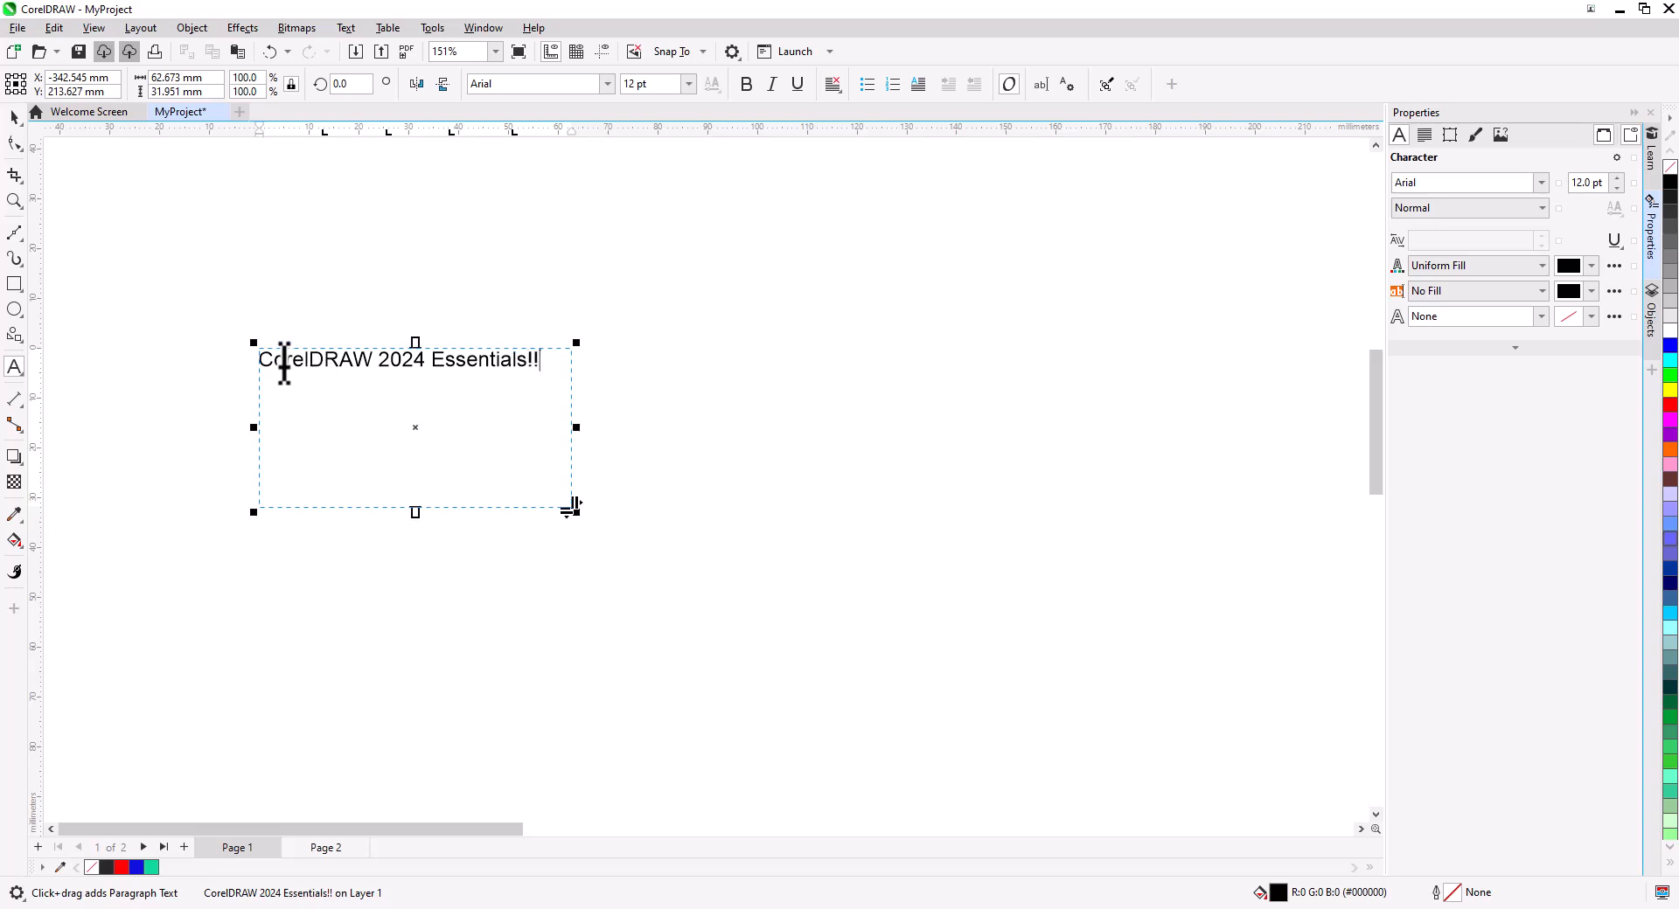
Try pasting the text three more times into the frame.
key(ctrl+v)
key(ctrl+v)
key(ctrl+v)
key(ctrl+v)
key(ctrl+v)
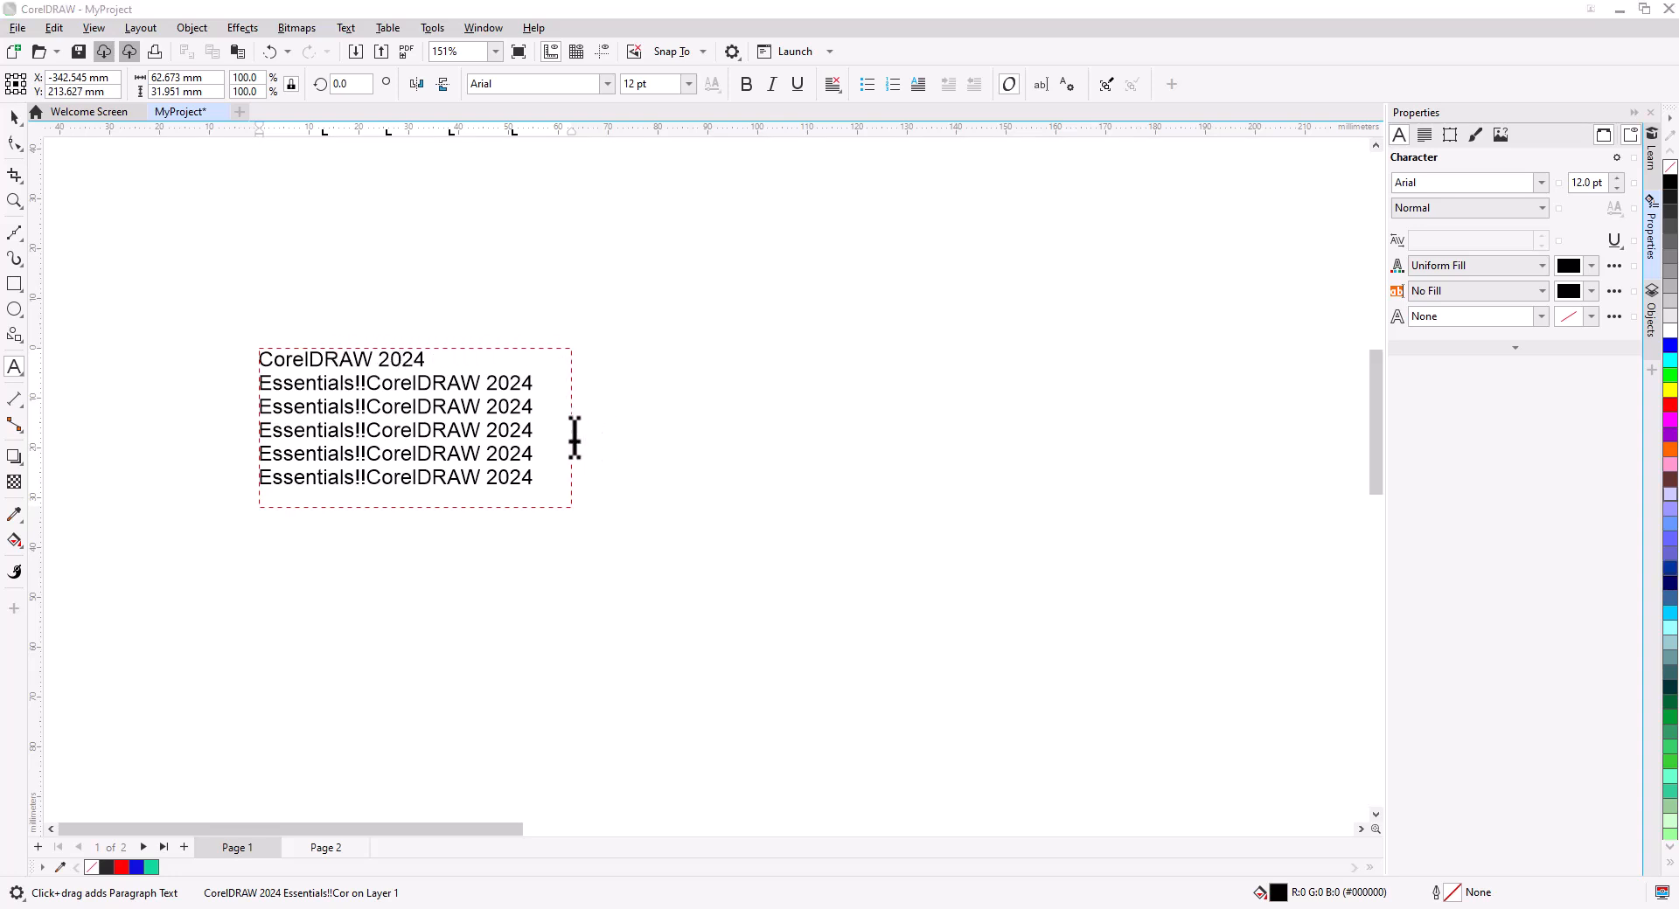
Widen the paragraph text frame and move it slightly upward.
drag(574, 437, 921, 439)
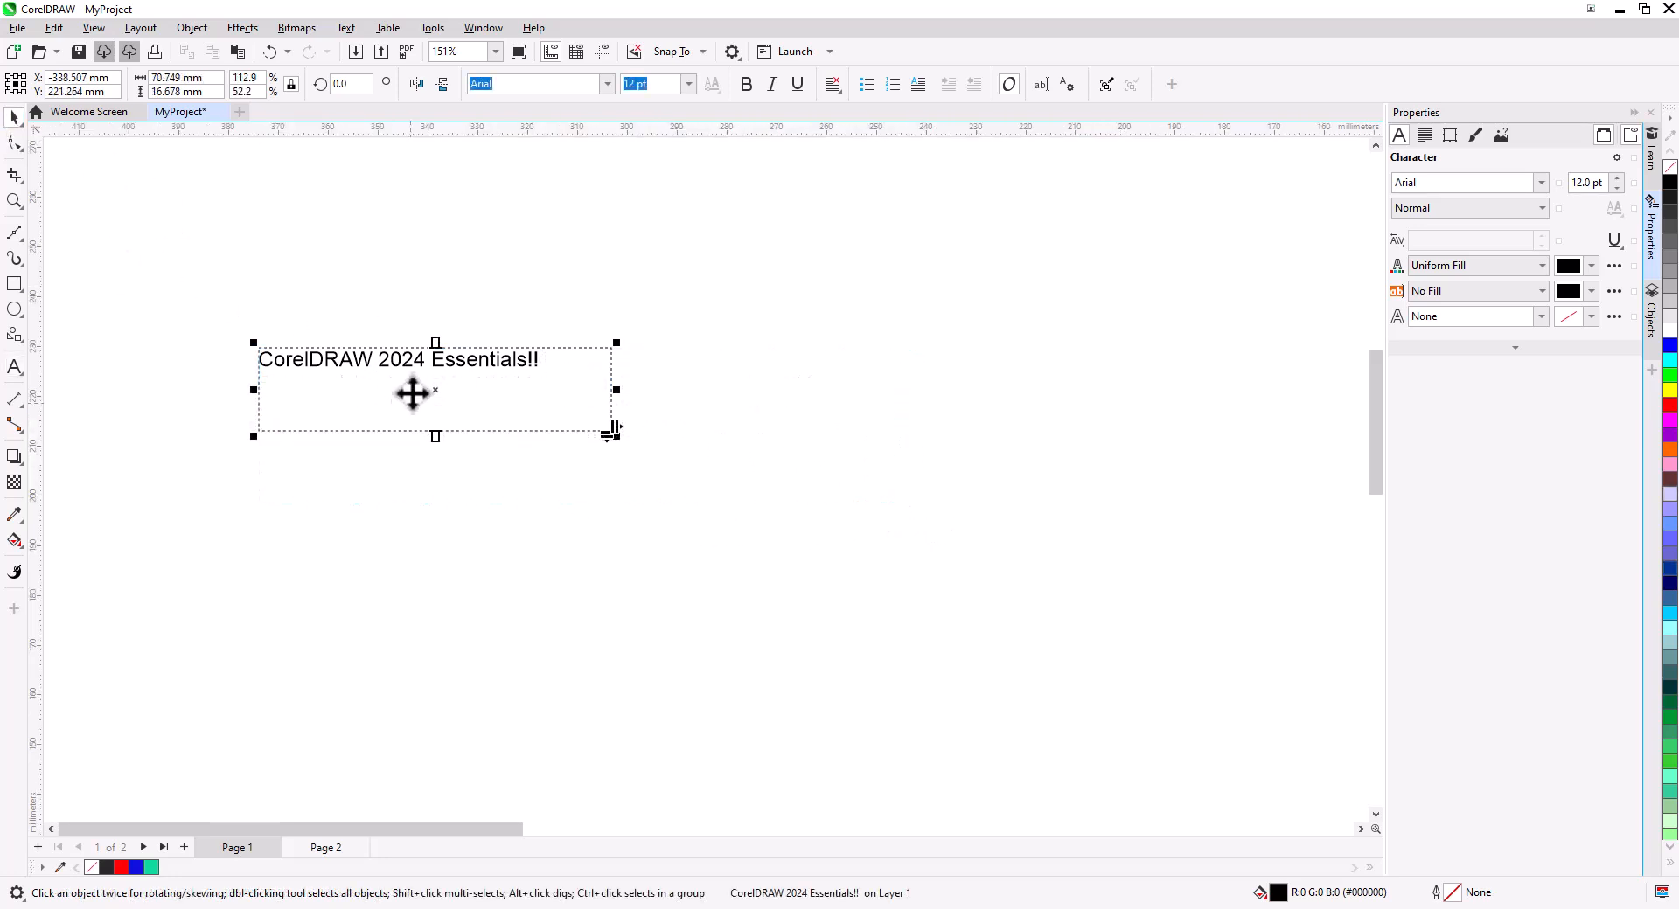
mouse_move(390, 364)
mouse_down()
mouse_move(822, 485)
mouse_move(402, 339)
mouse_up()
click(442, 333)
drag(633, 322, 604, 264)
key(ctrl+z)
drag(628, 370, 564, 479)
key(ctrl+z)
Select the word Essentials!! and try the Helvetica Compressed and Helvetica fonts on it.
scroll(376, 344, up, 3)
double_click(565, 339)
double_click(564, 339)
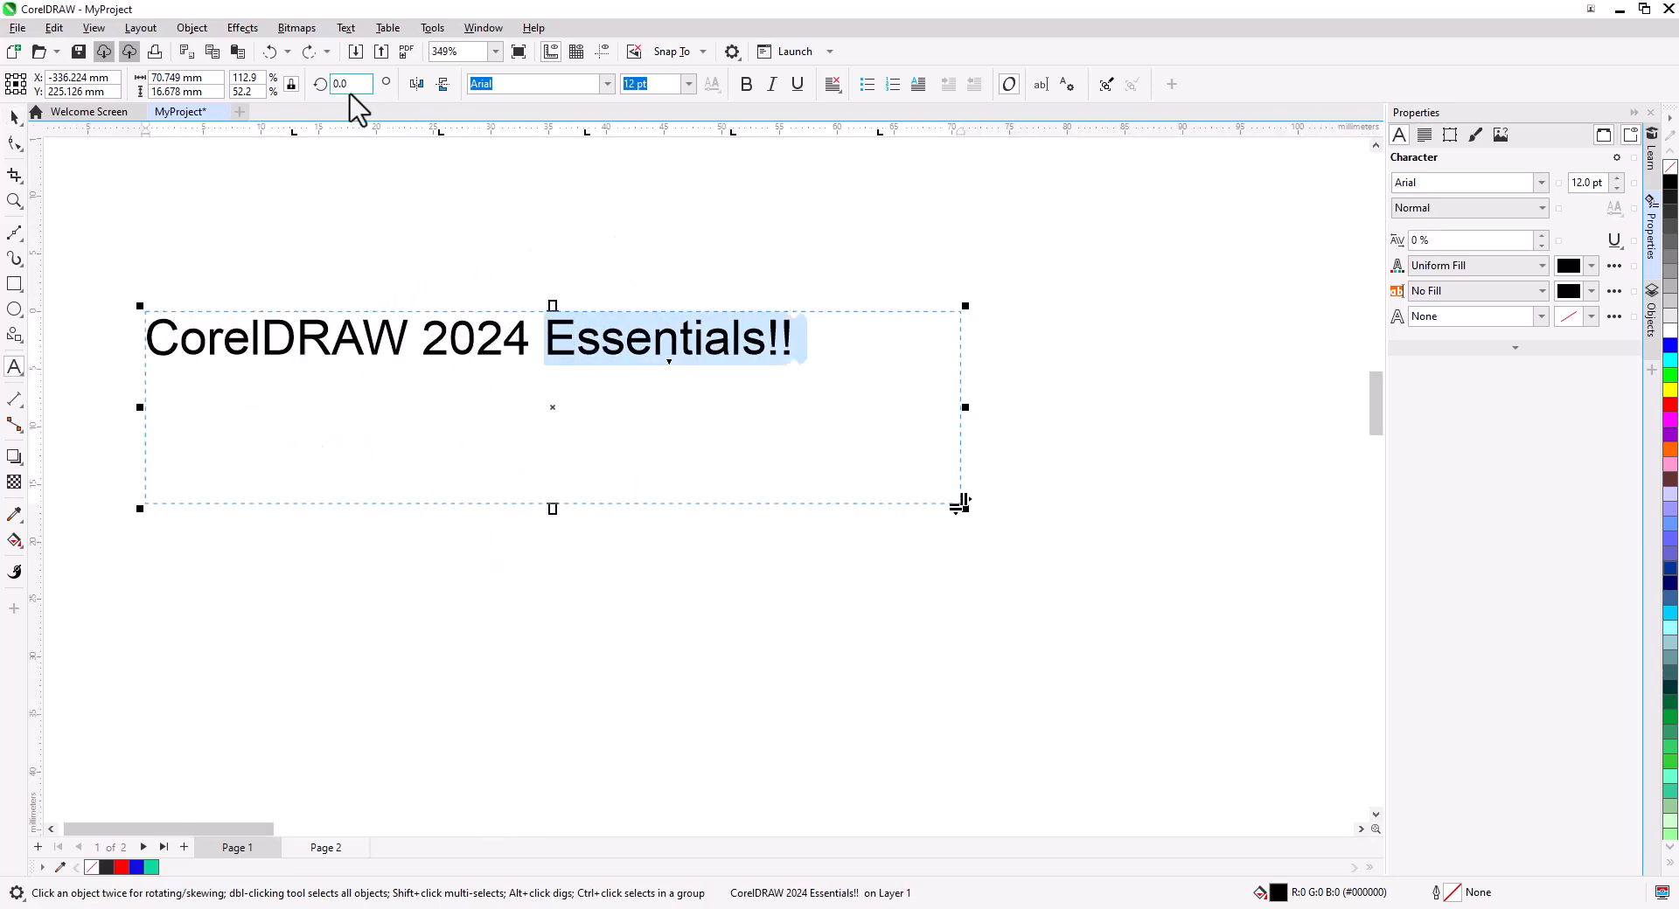
click(606, 83)
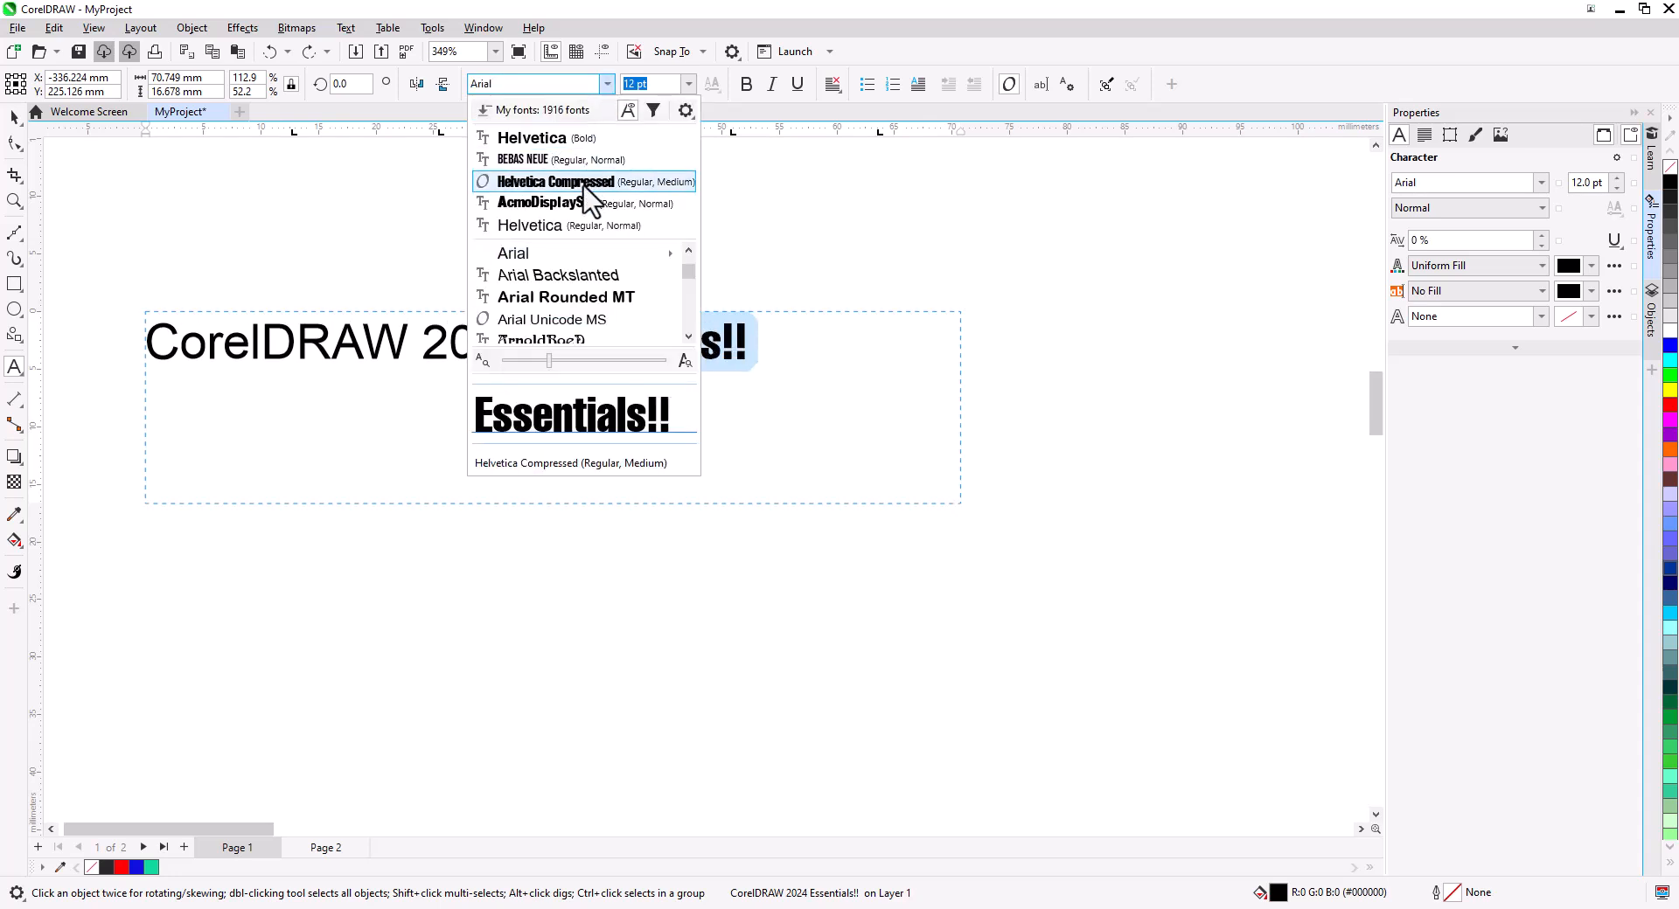
click(595, 175)
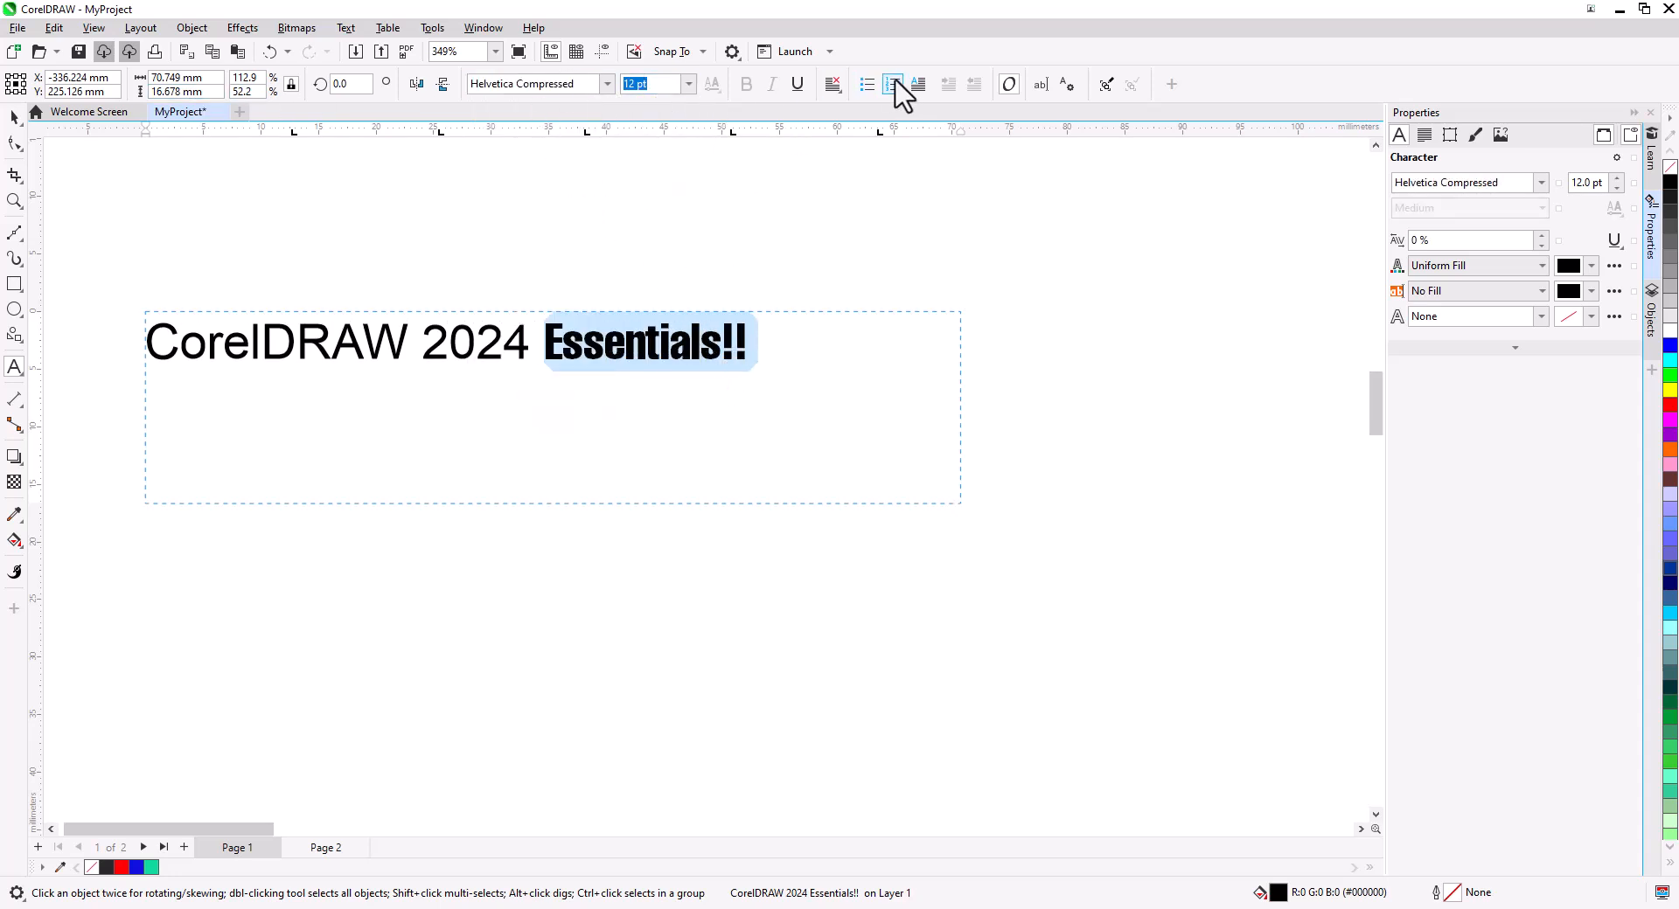
click(1540, 182)
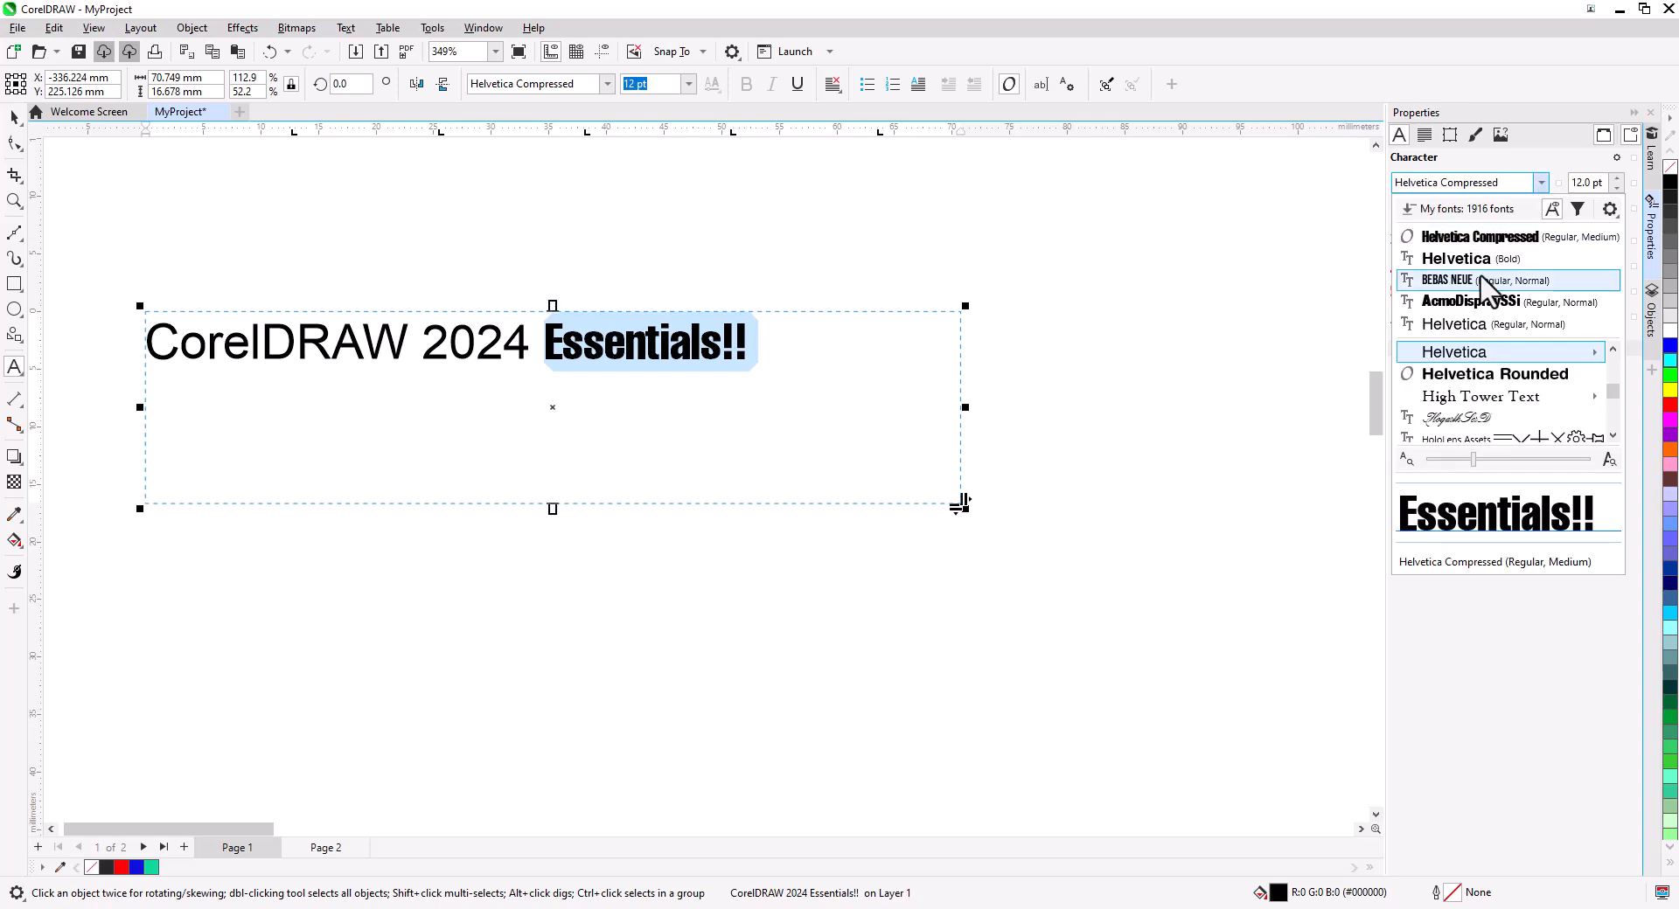
click(1482, 325)
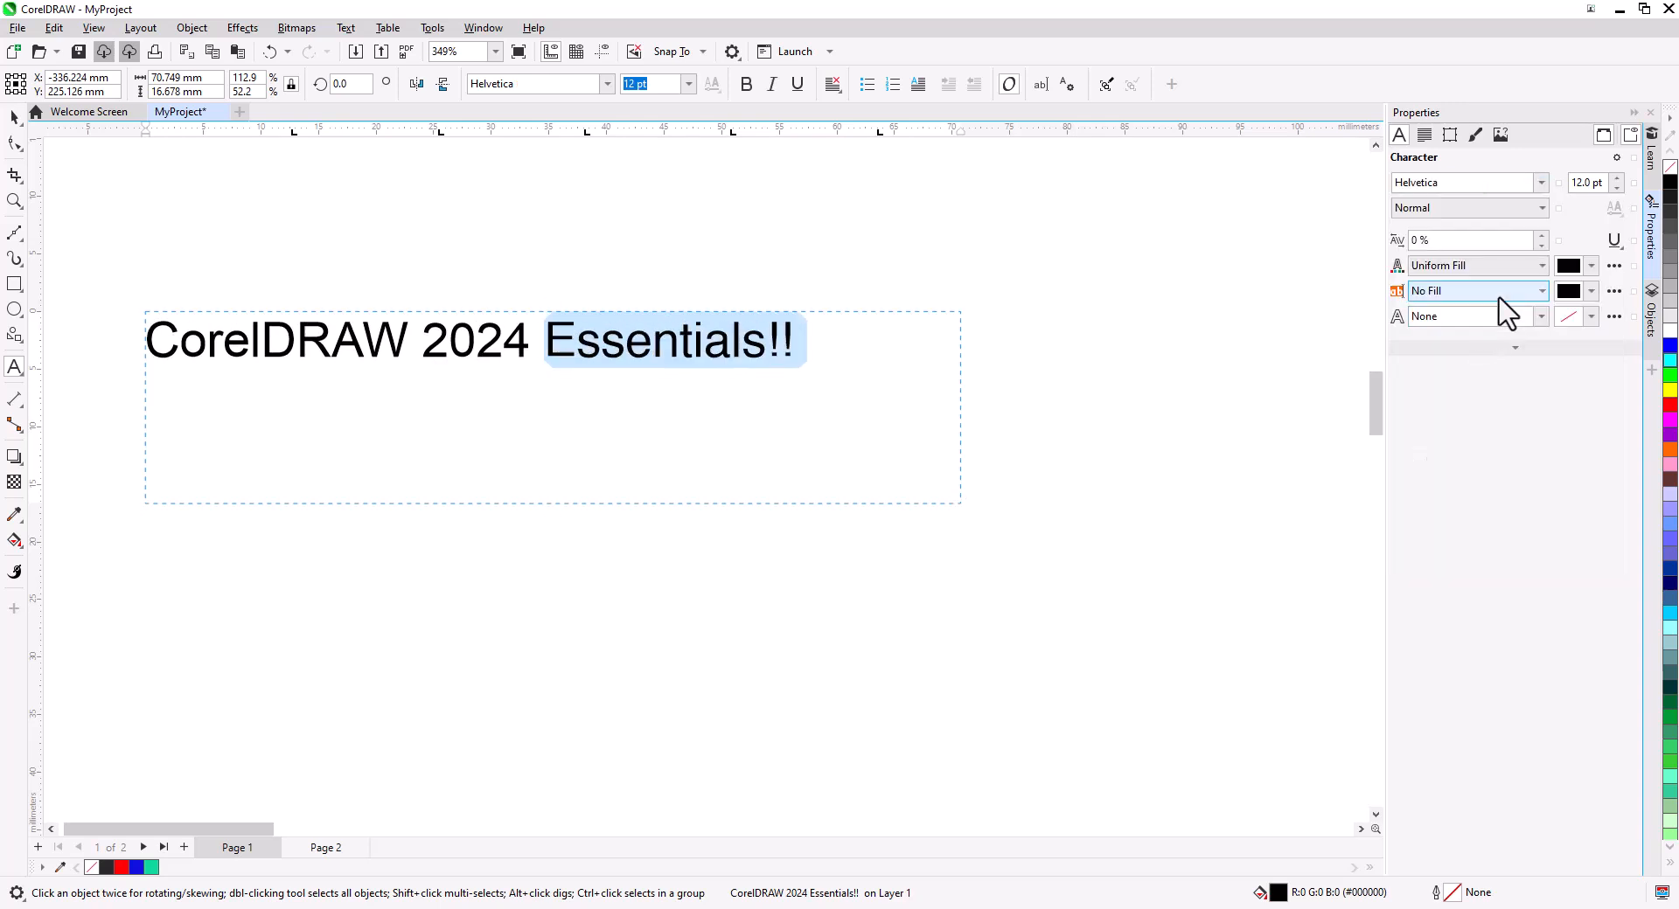
Give Essentials!! a red fill and a black outline in the character properties.
click(1585, 268)
click(1583, 476)
drag(1574, 429, 1599, 316)
click(1564, 240)
click(1592, 292)
click(1511, 516)
click(1592, 317)
click(1547, 309)
Try the superscript and baseline shift character options on the selected text.
click(1408, 373)
click(1443, 445)
click(1409, 372)
click(1417, 396)
click(1486, 396)
click(1487, 420)
drag(1486, 452, 1492, 461)
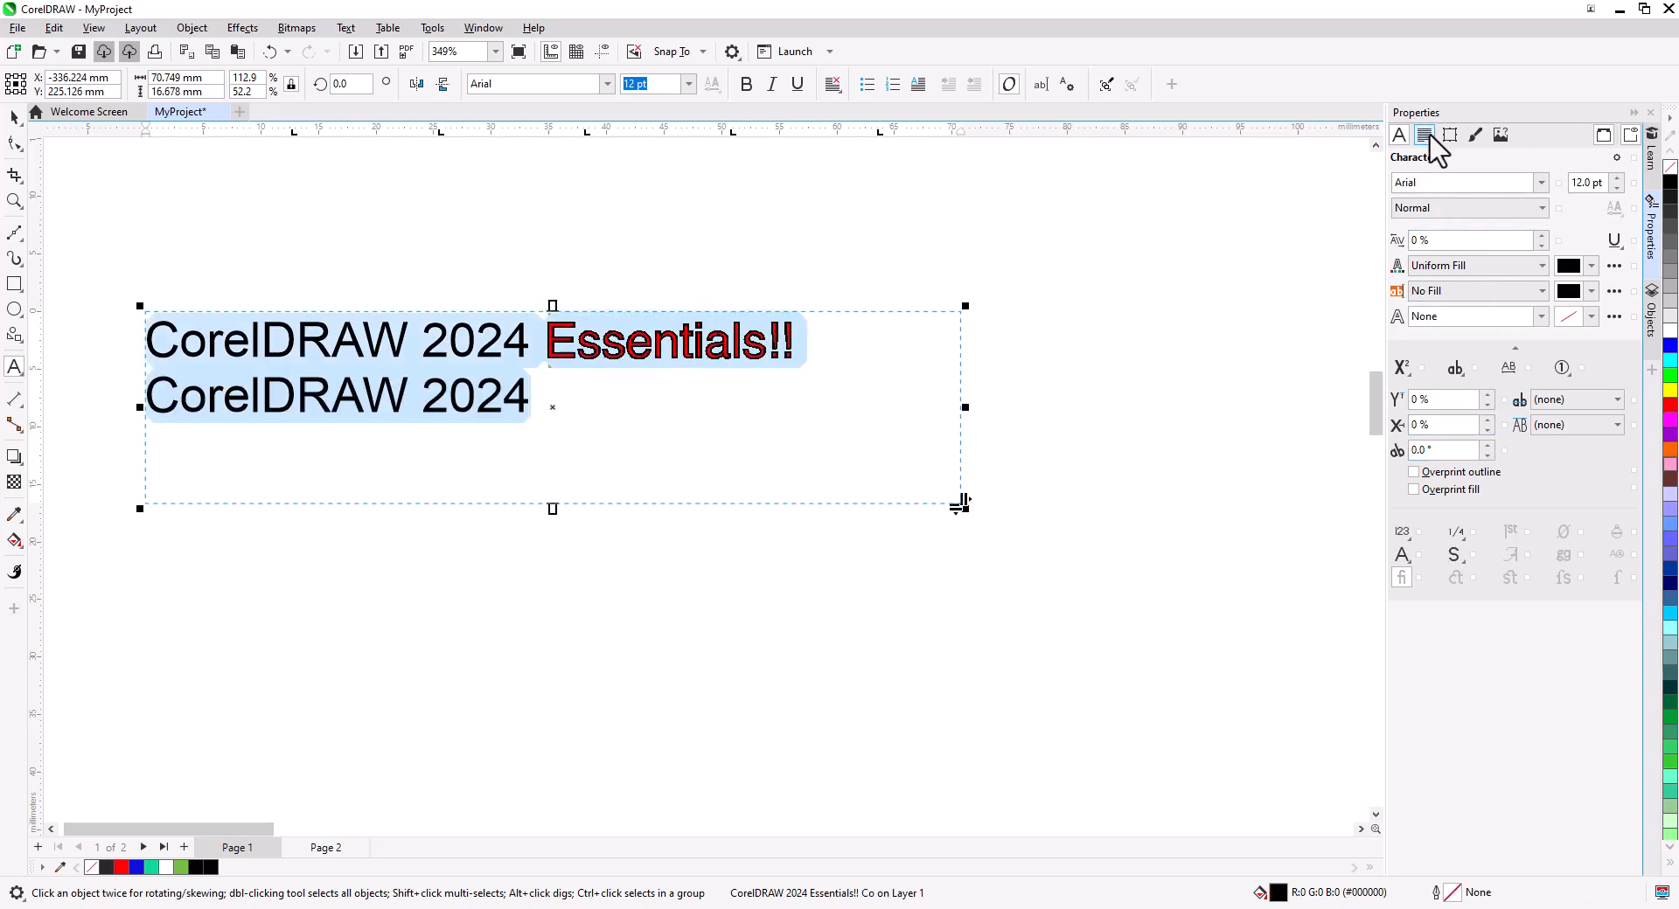
Open the paragraph properties and try different text alignment options.
click(1426, 136)
click(1451, 183)
click(1478, 183)
click(1452, 183)
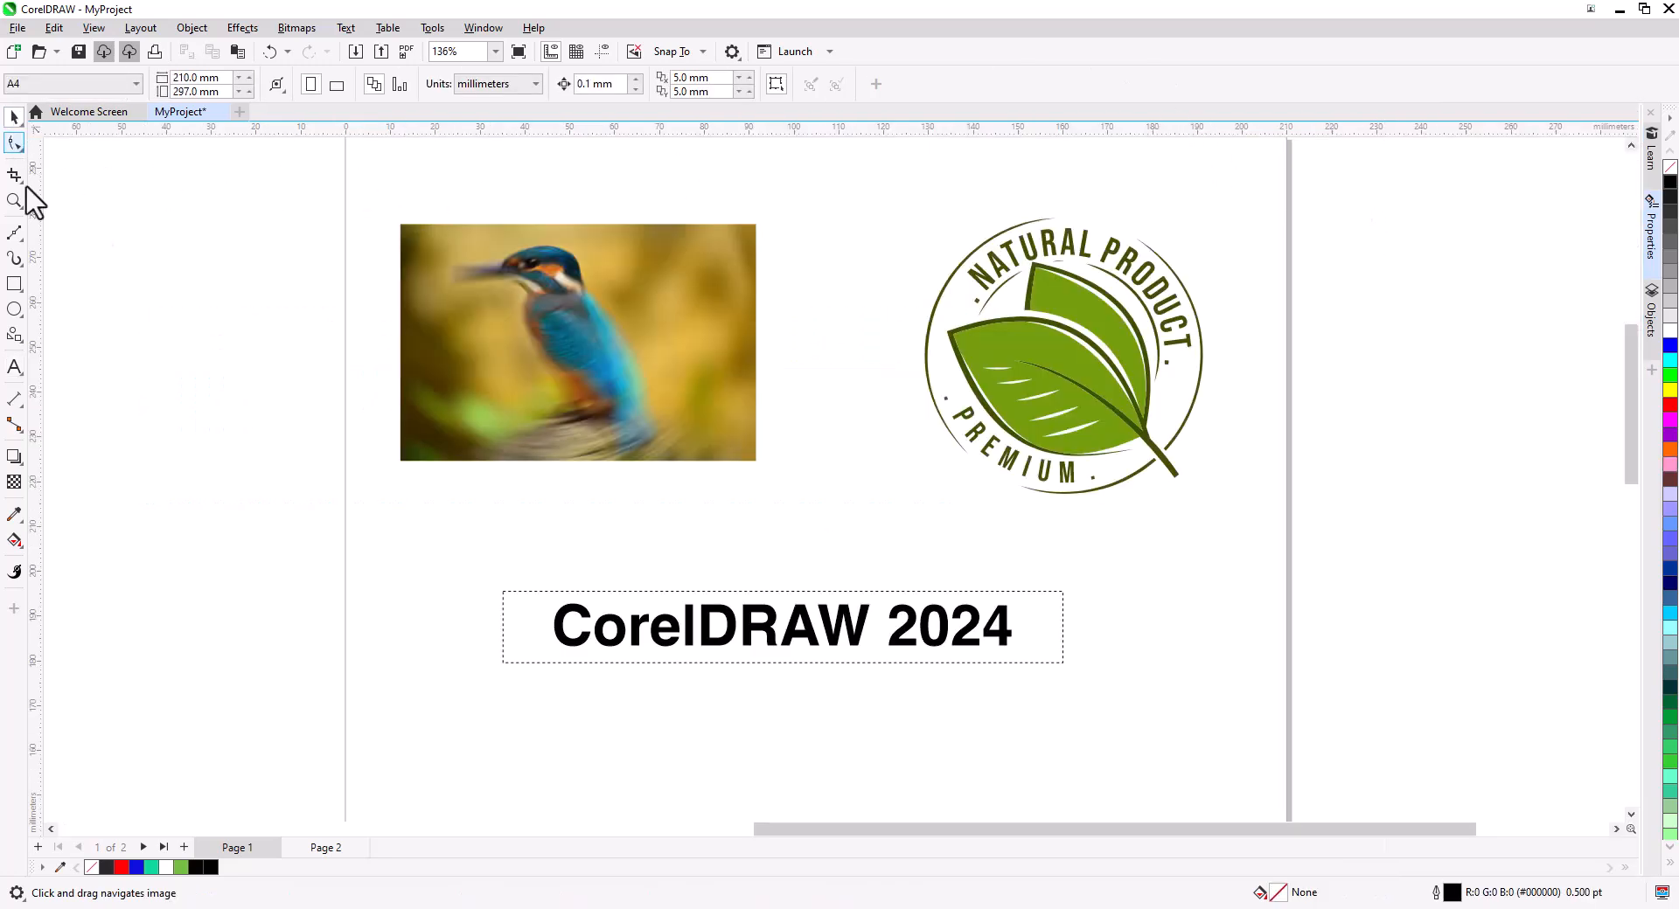
Delete the blurred bird photo from the page.
click(614, 322)
key(Delete)
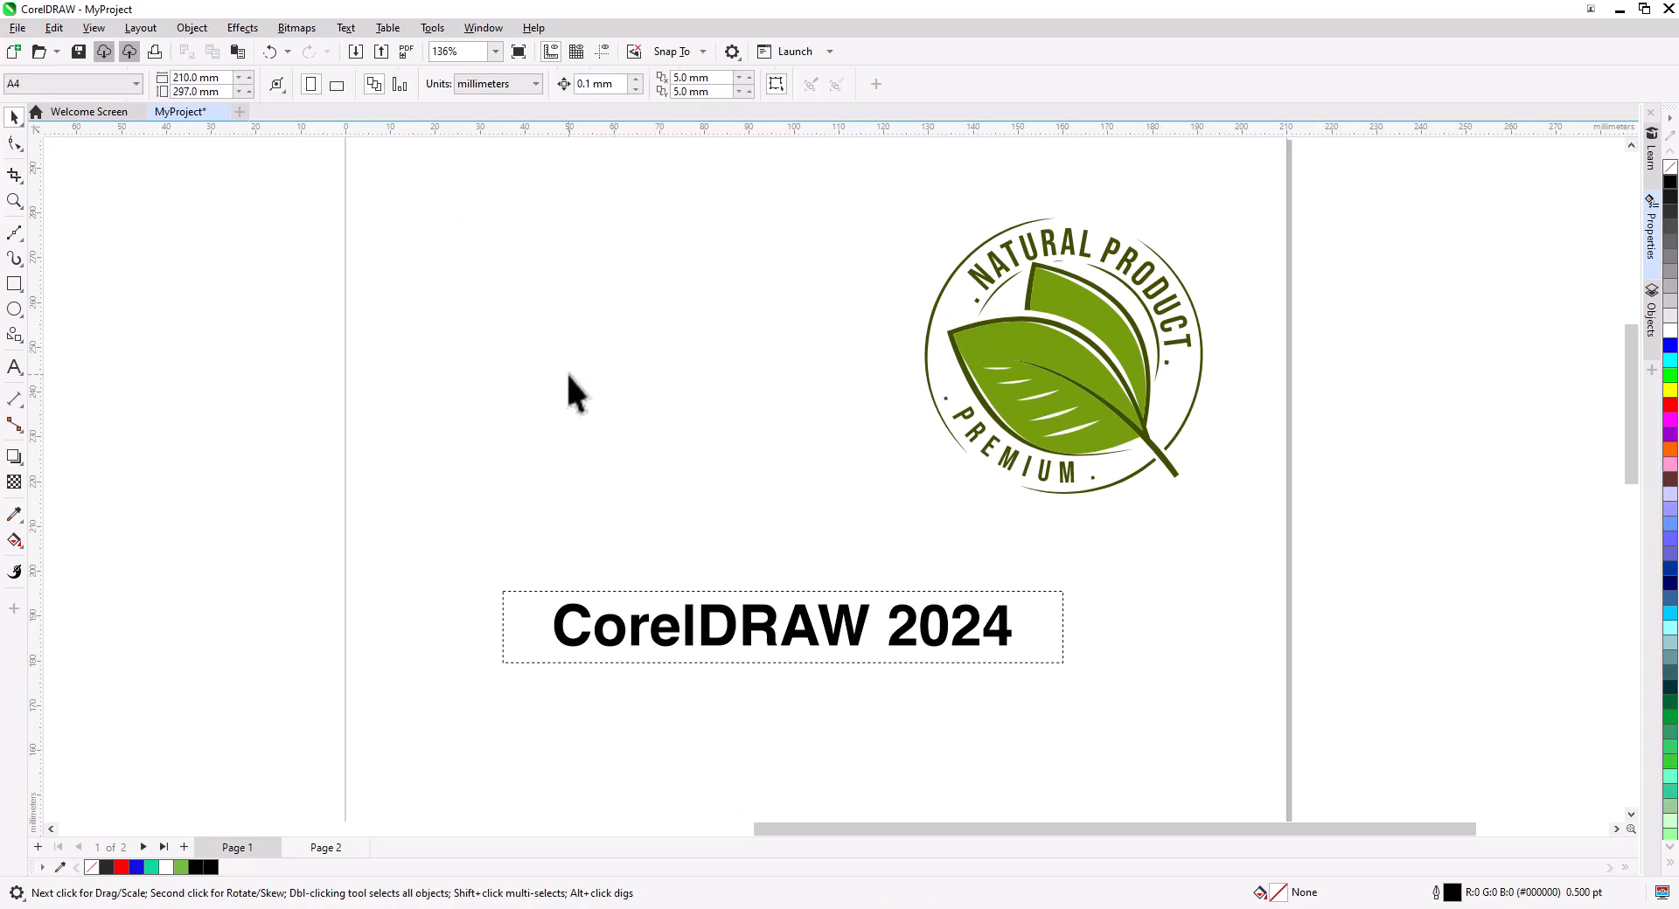
Undo the deletion of the blurred bird photo.
key(ctrl+z)
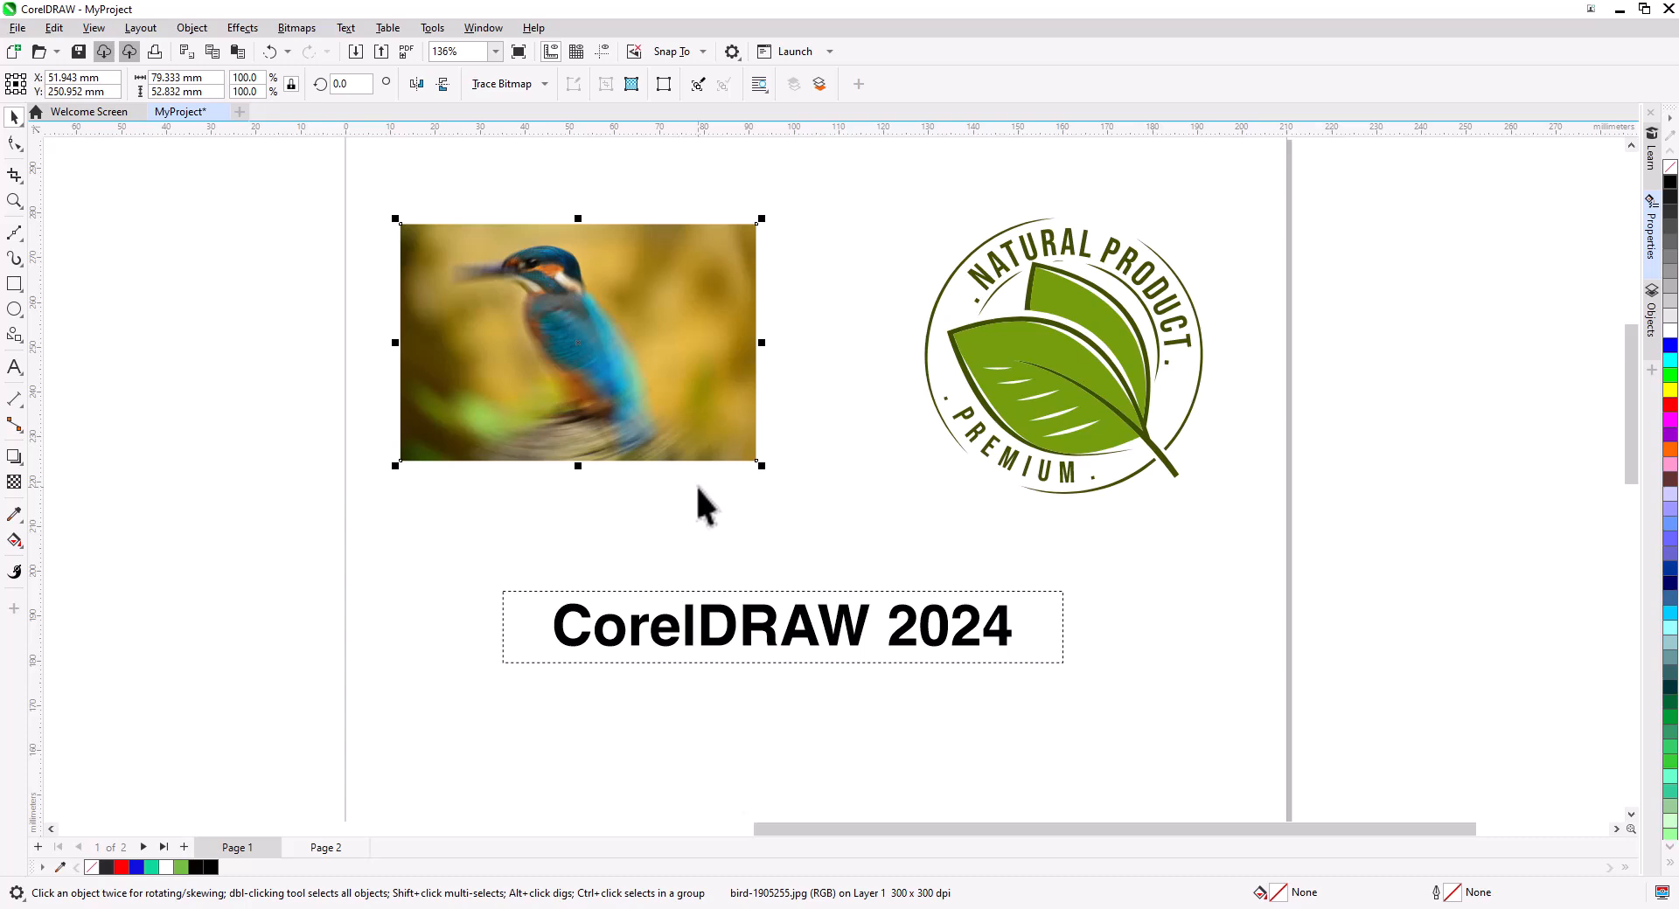
Select all objects on the page, move and scale them down together, then undo the scaling.
drag(328, 152, 1274, 708)
drag(1104, 377, 1115, 367)
drag(1219, 658, 984, 528)
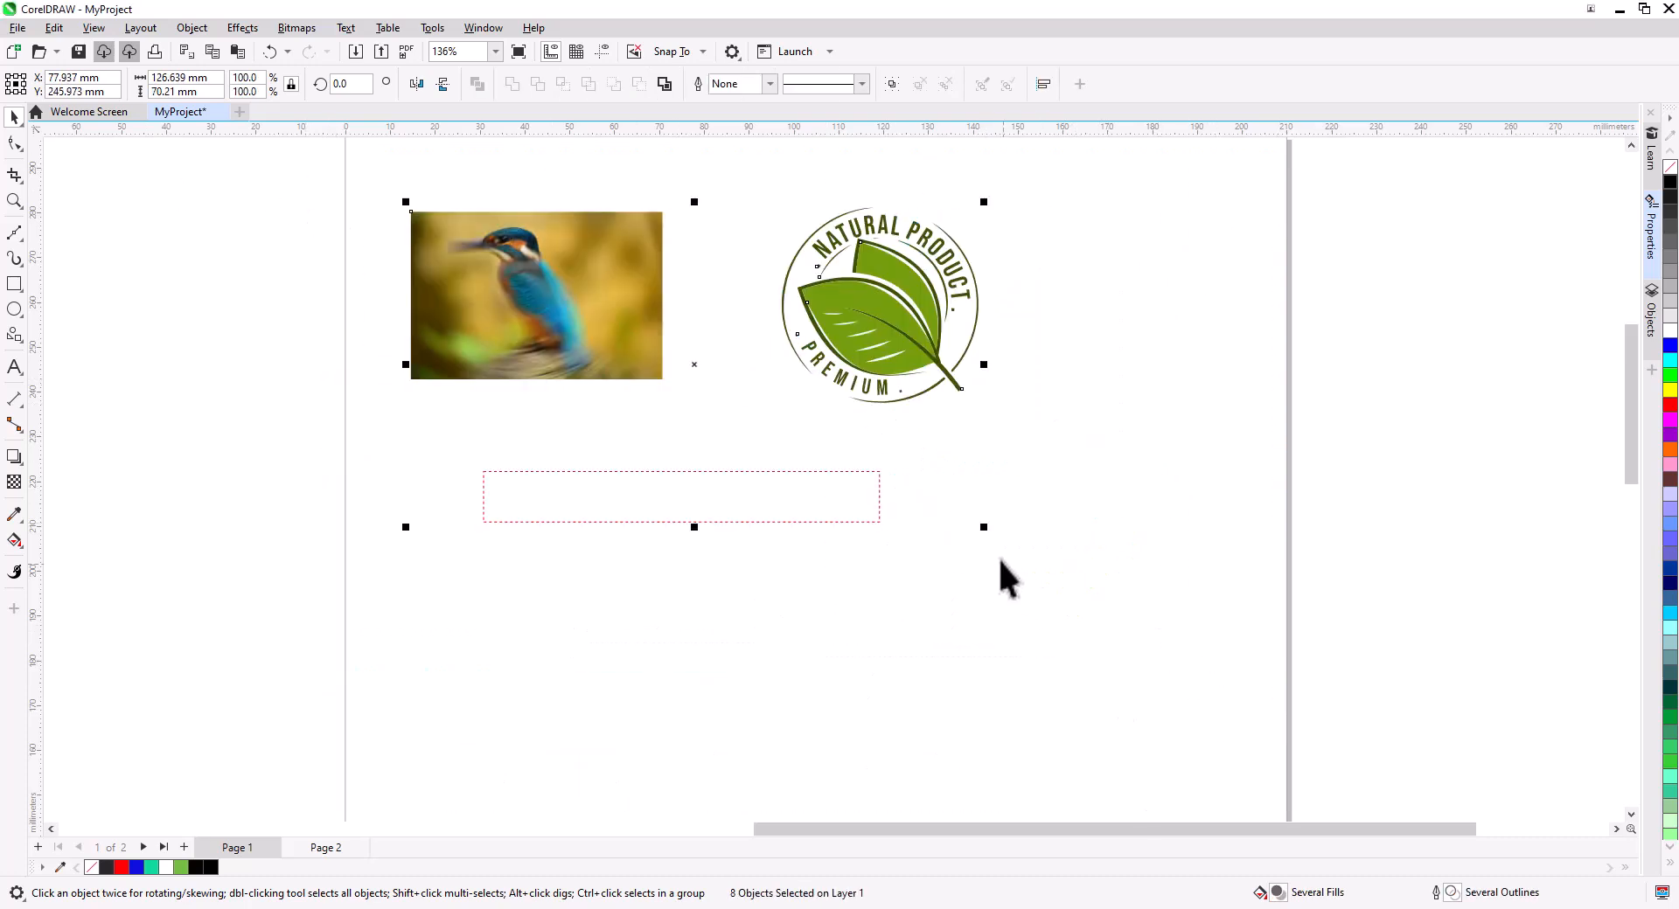
key(ctrl+z)
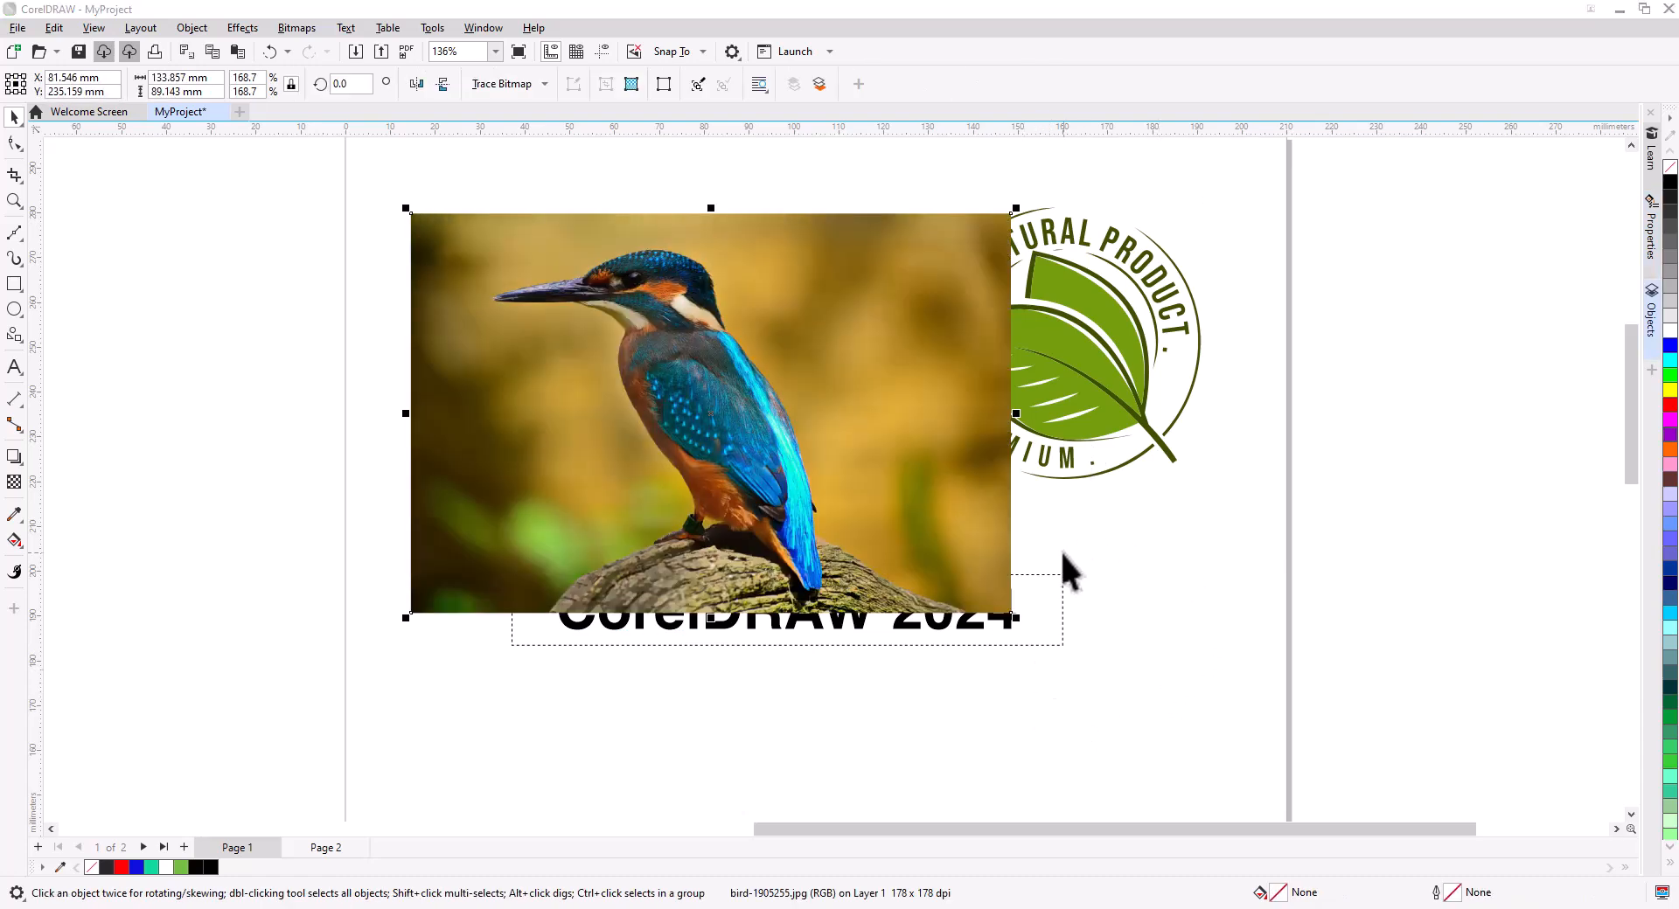
Open the Objects docker and hide, then show again, the bird photo.
click(1652, 315)
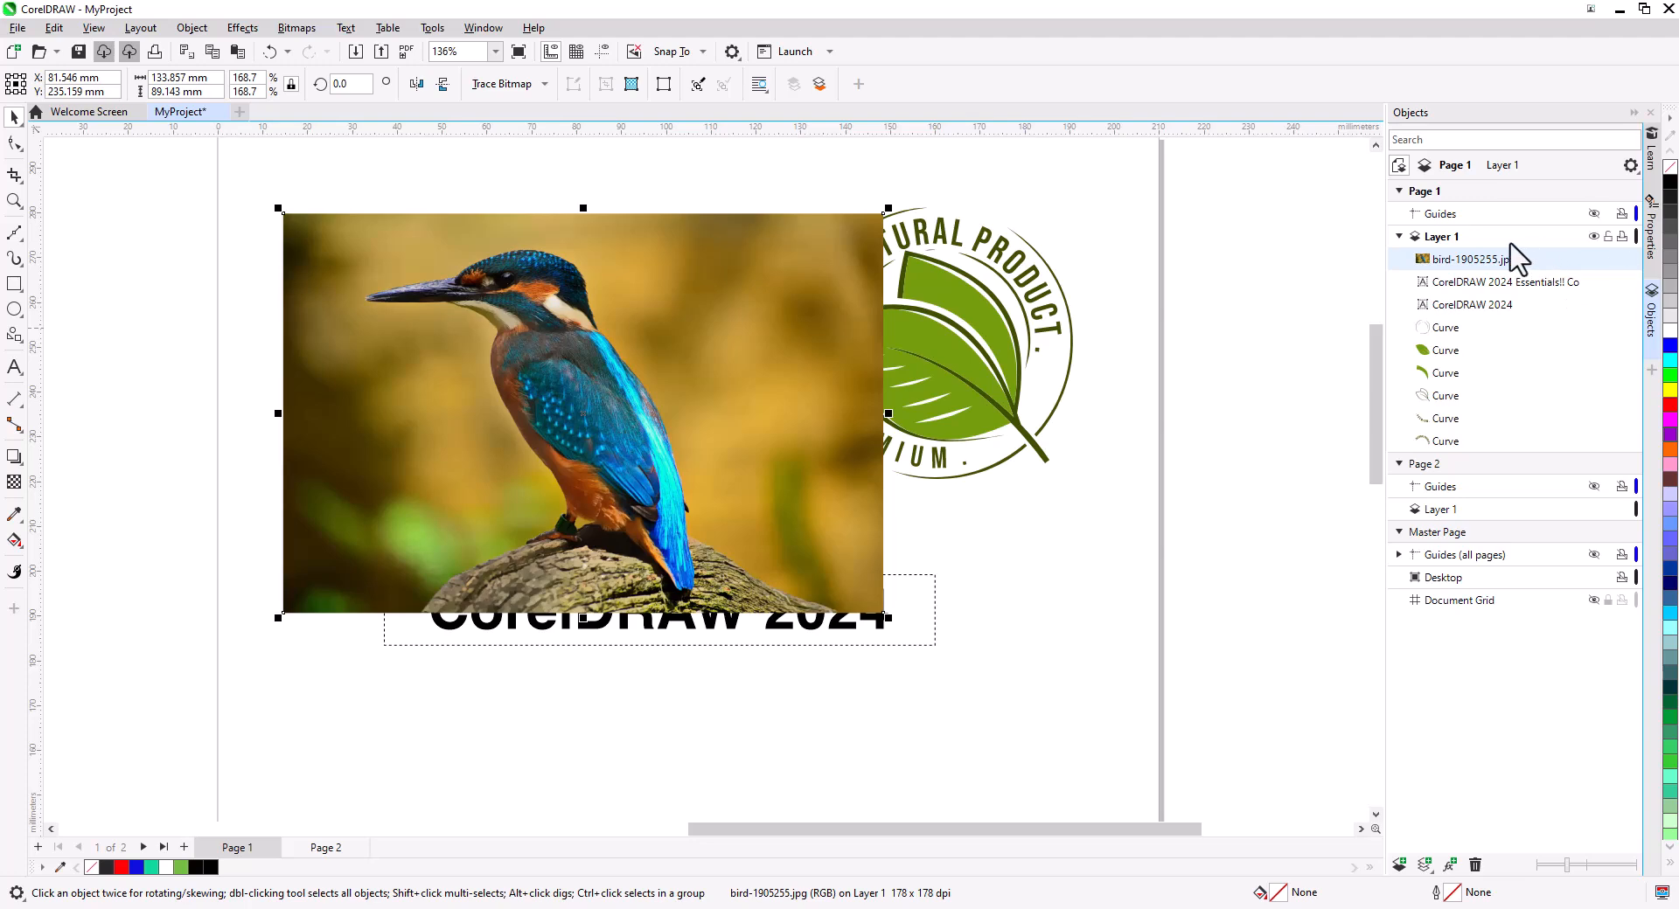
click(1616, 260)
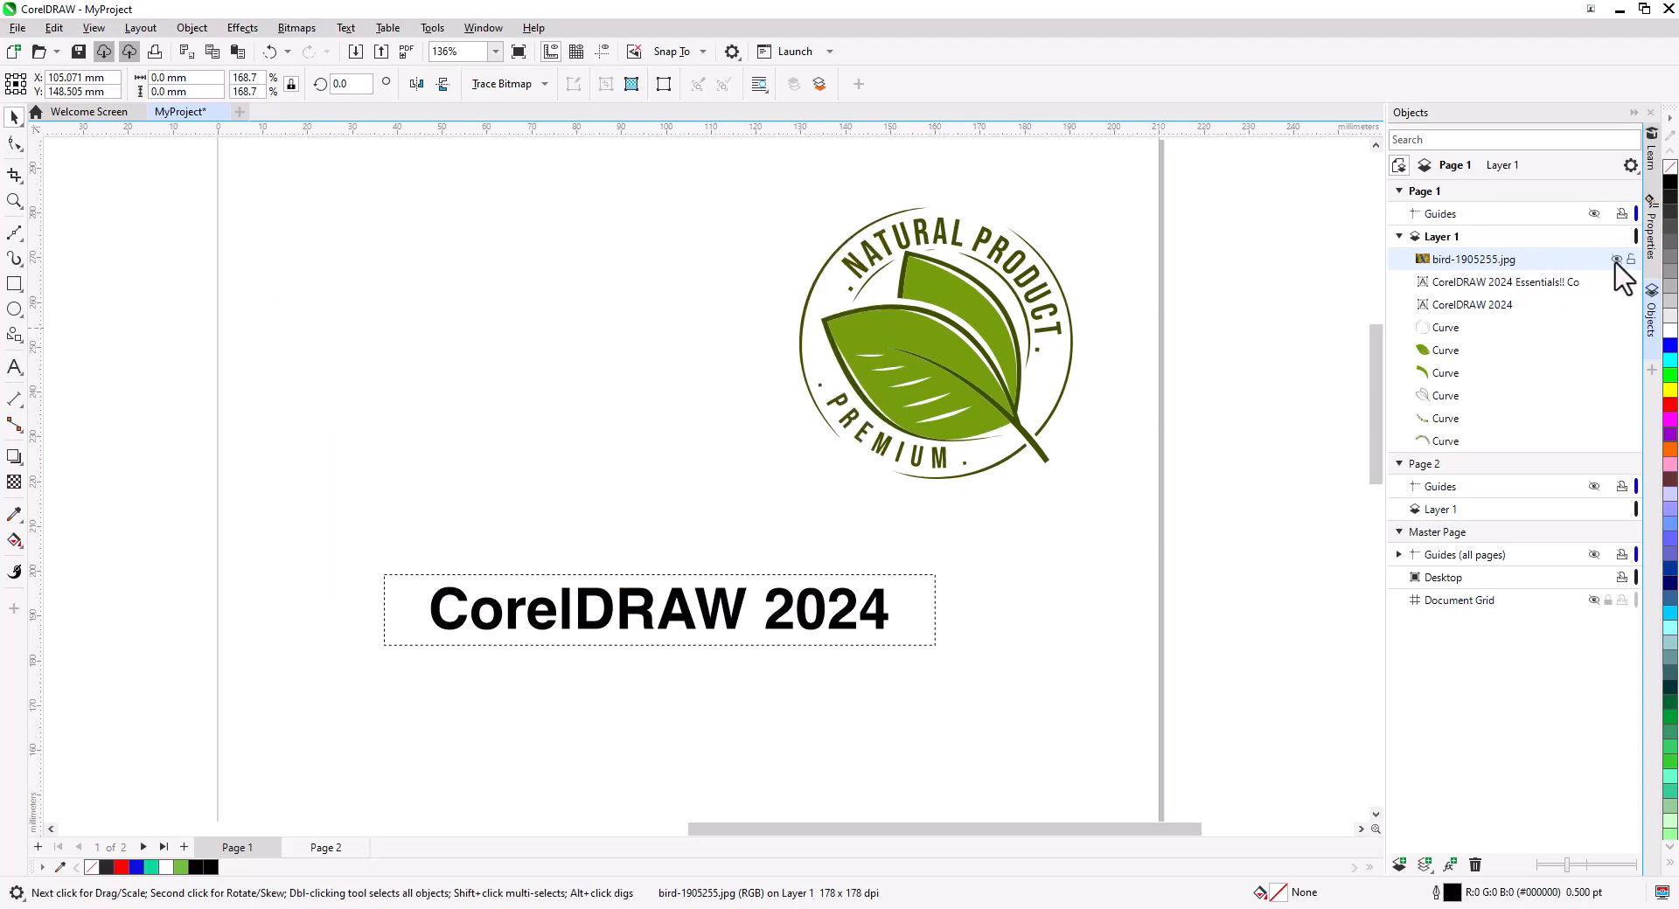
click(1616, 259)
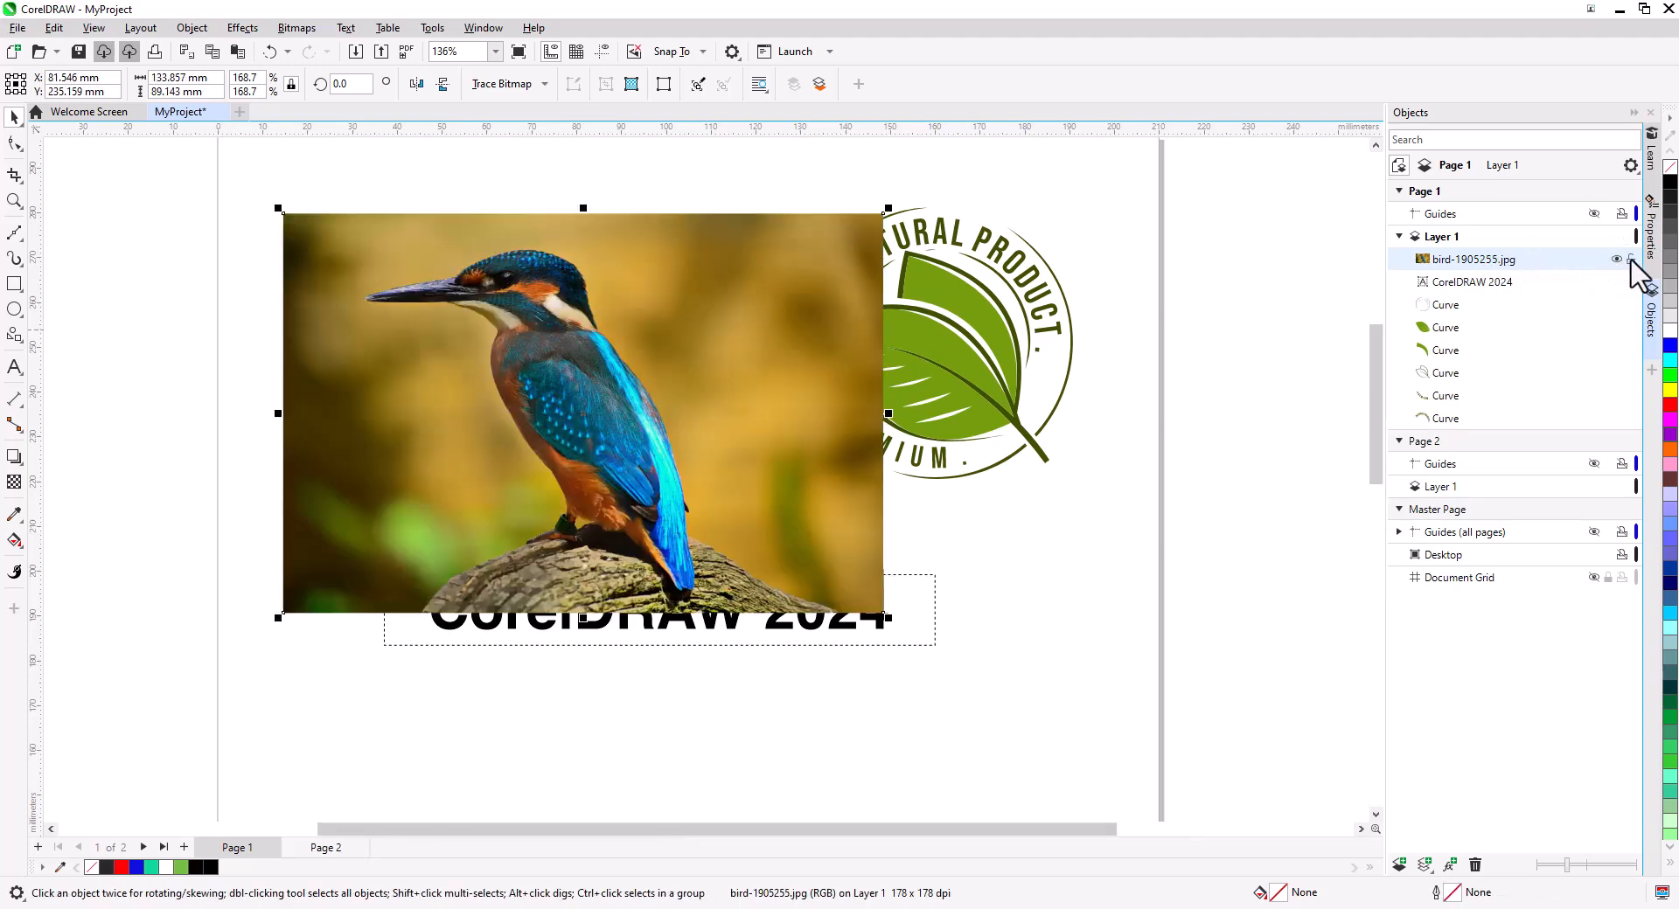
Lock the bird photo in the Objects docker and try to move it on the page.
click(1631, 259)
click(697, 407)
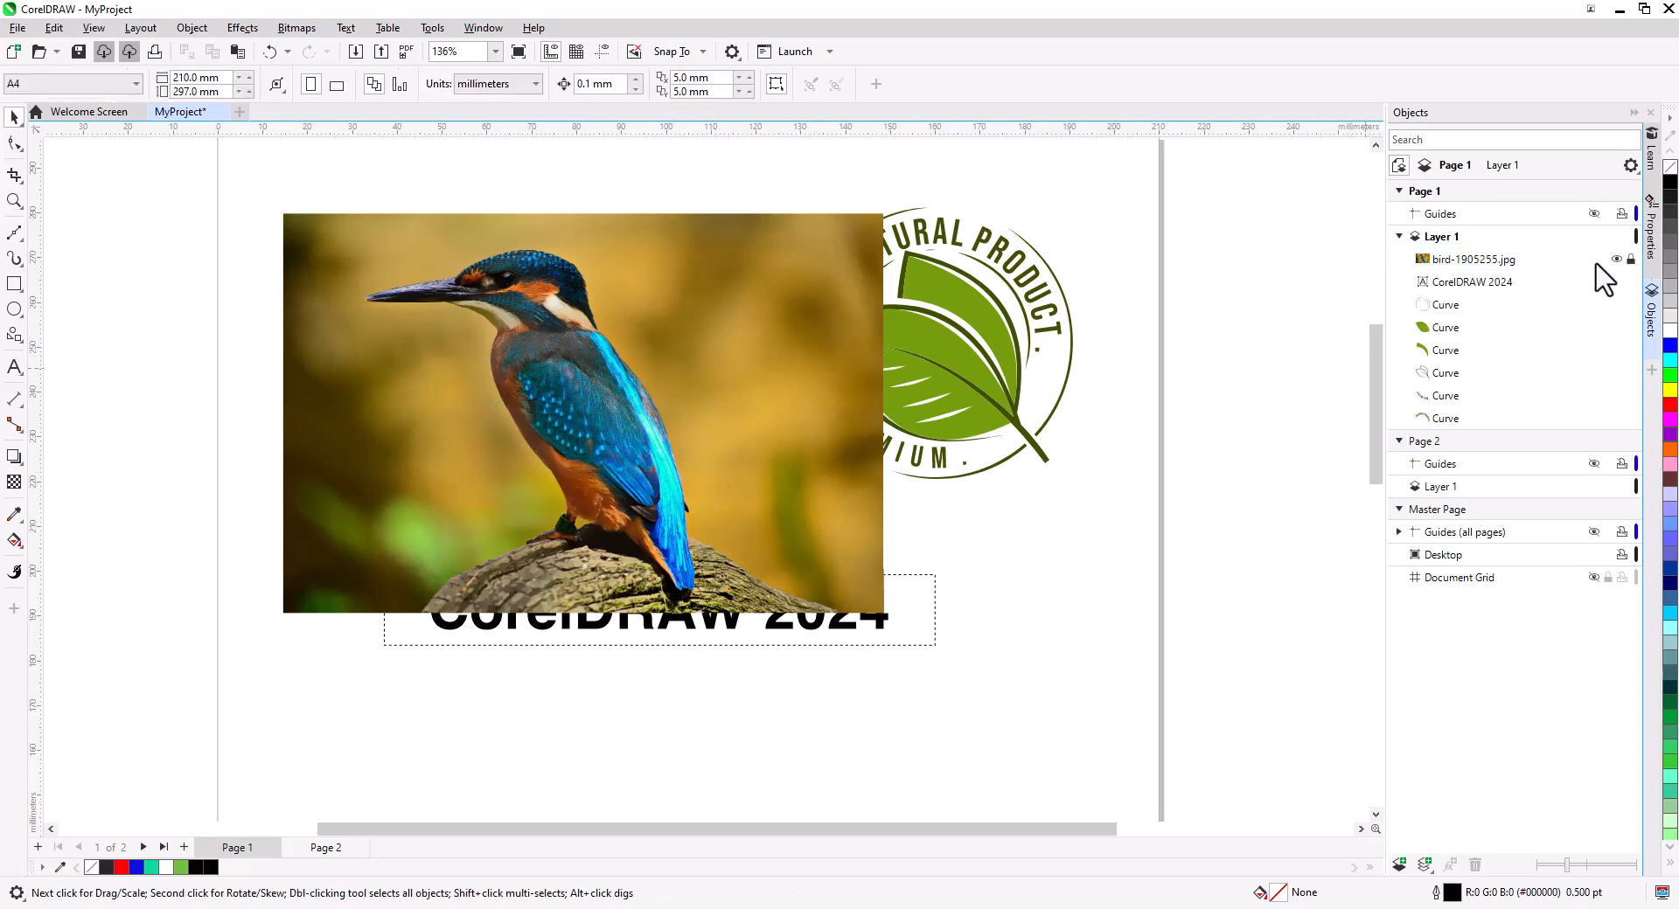
mouse_move(780, 426)
mouse_down()
mouse_move(664, 349)
mouse_move(758, 453)
mouse_move(781, 455)
mouse_up()
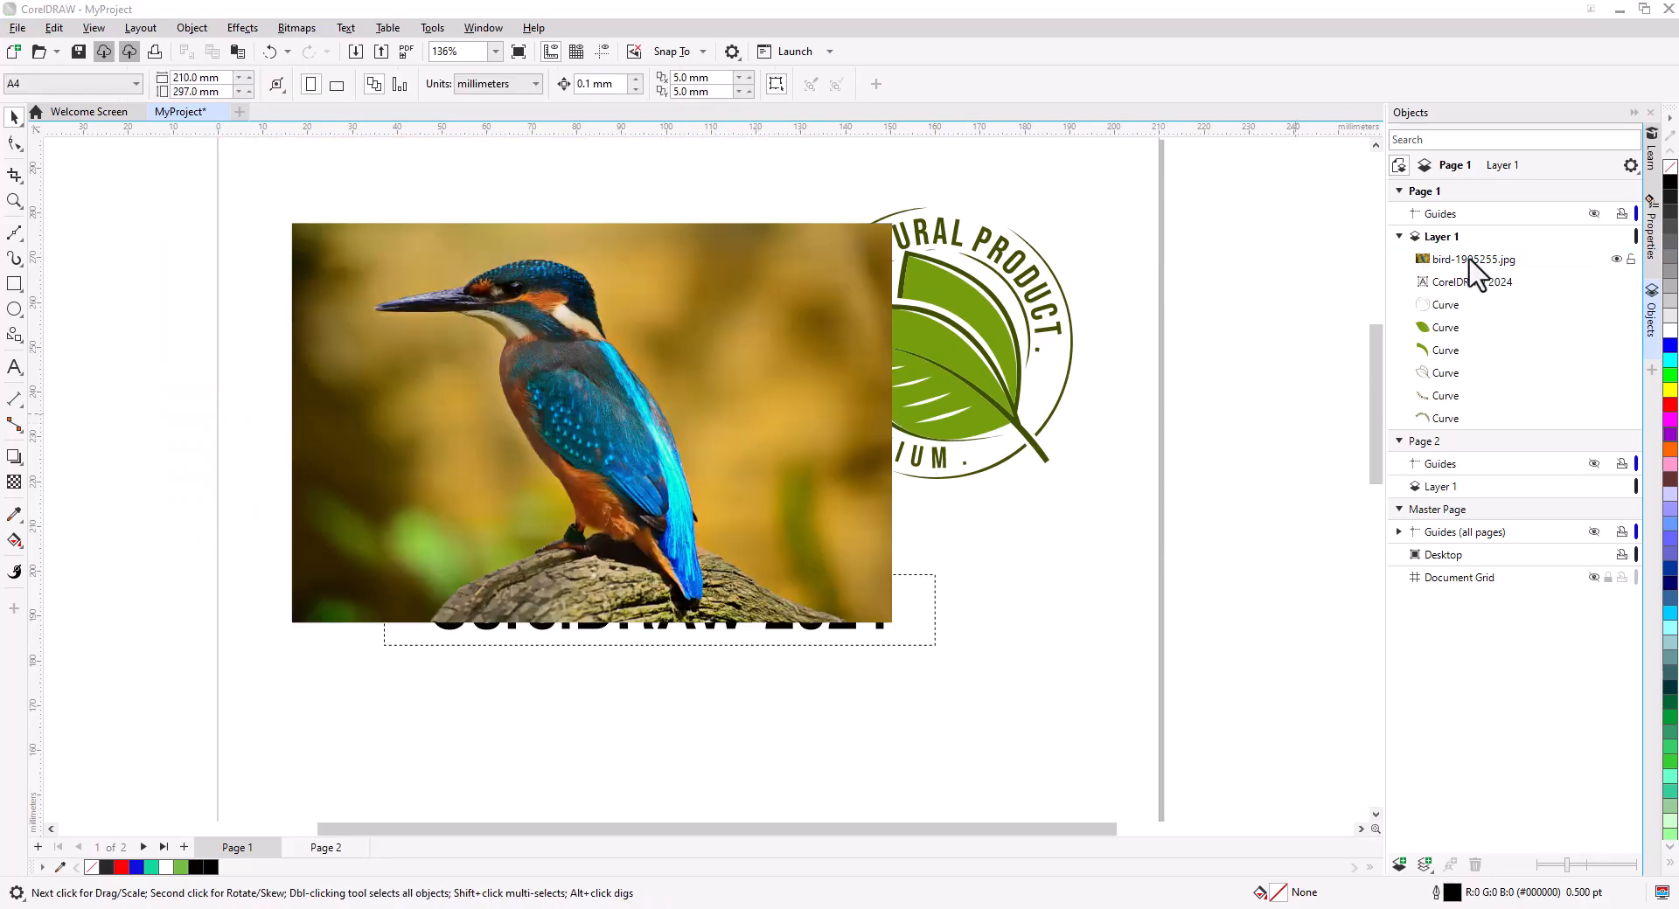
Move the bird photo below the CorelDRAW 2024 text in the Objects stacking order.
drag(1469, 260, 1468, 289)
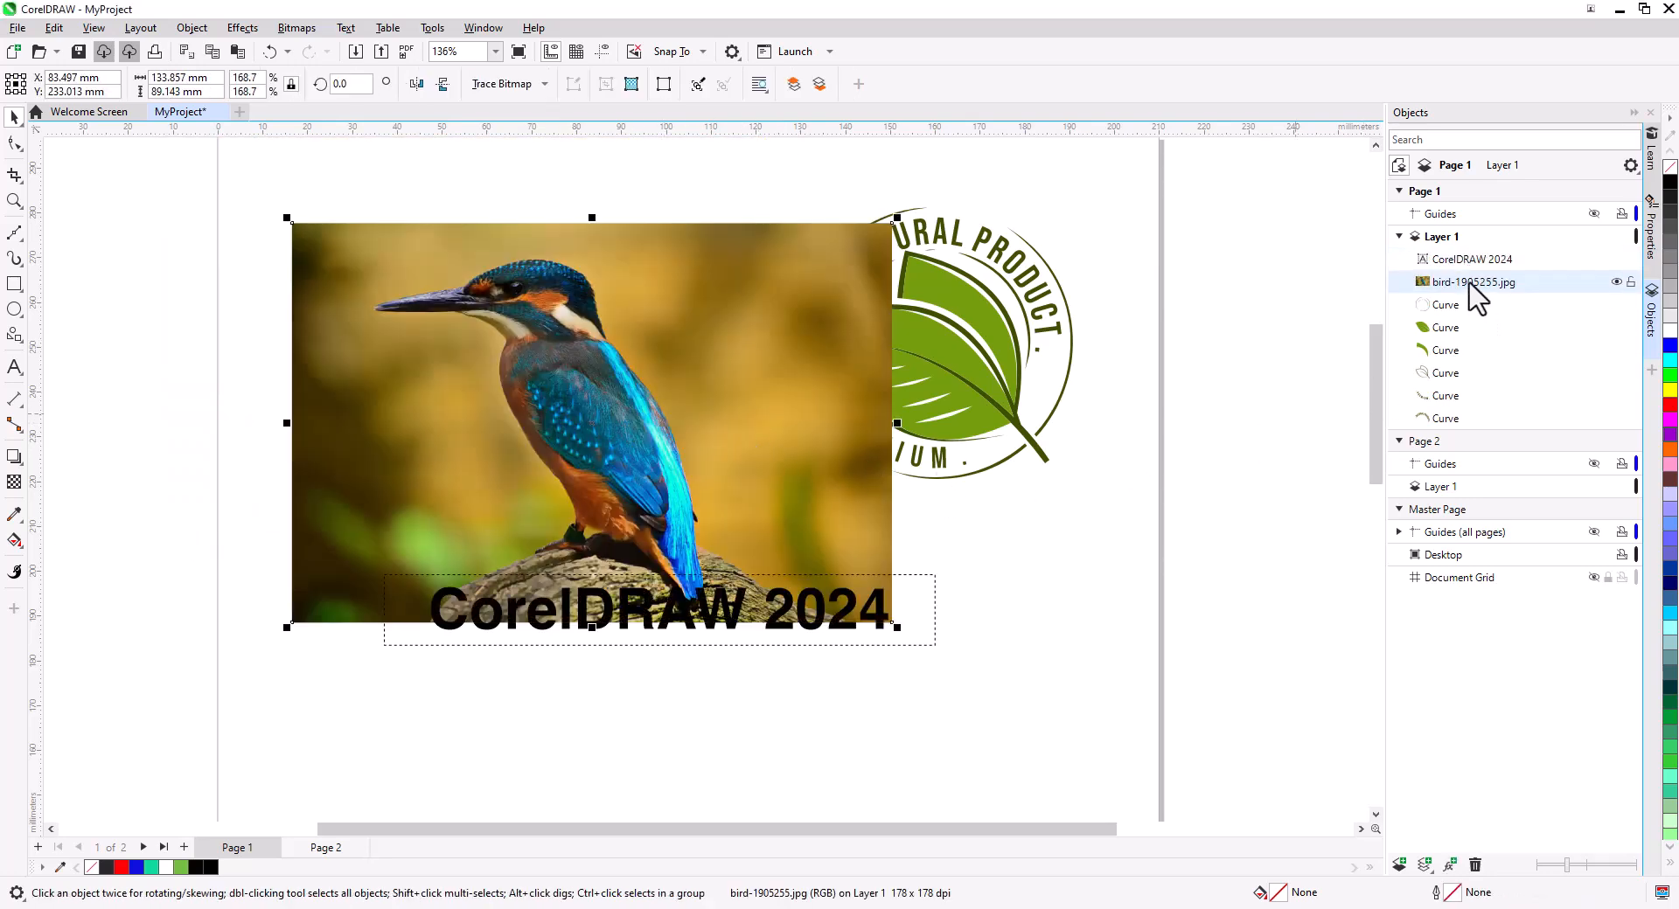
drag(1460, 424, 1459, 428)
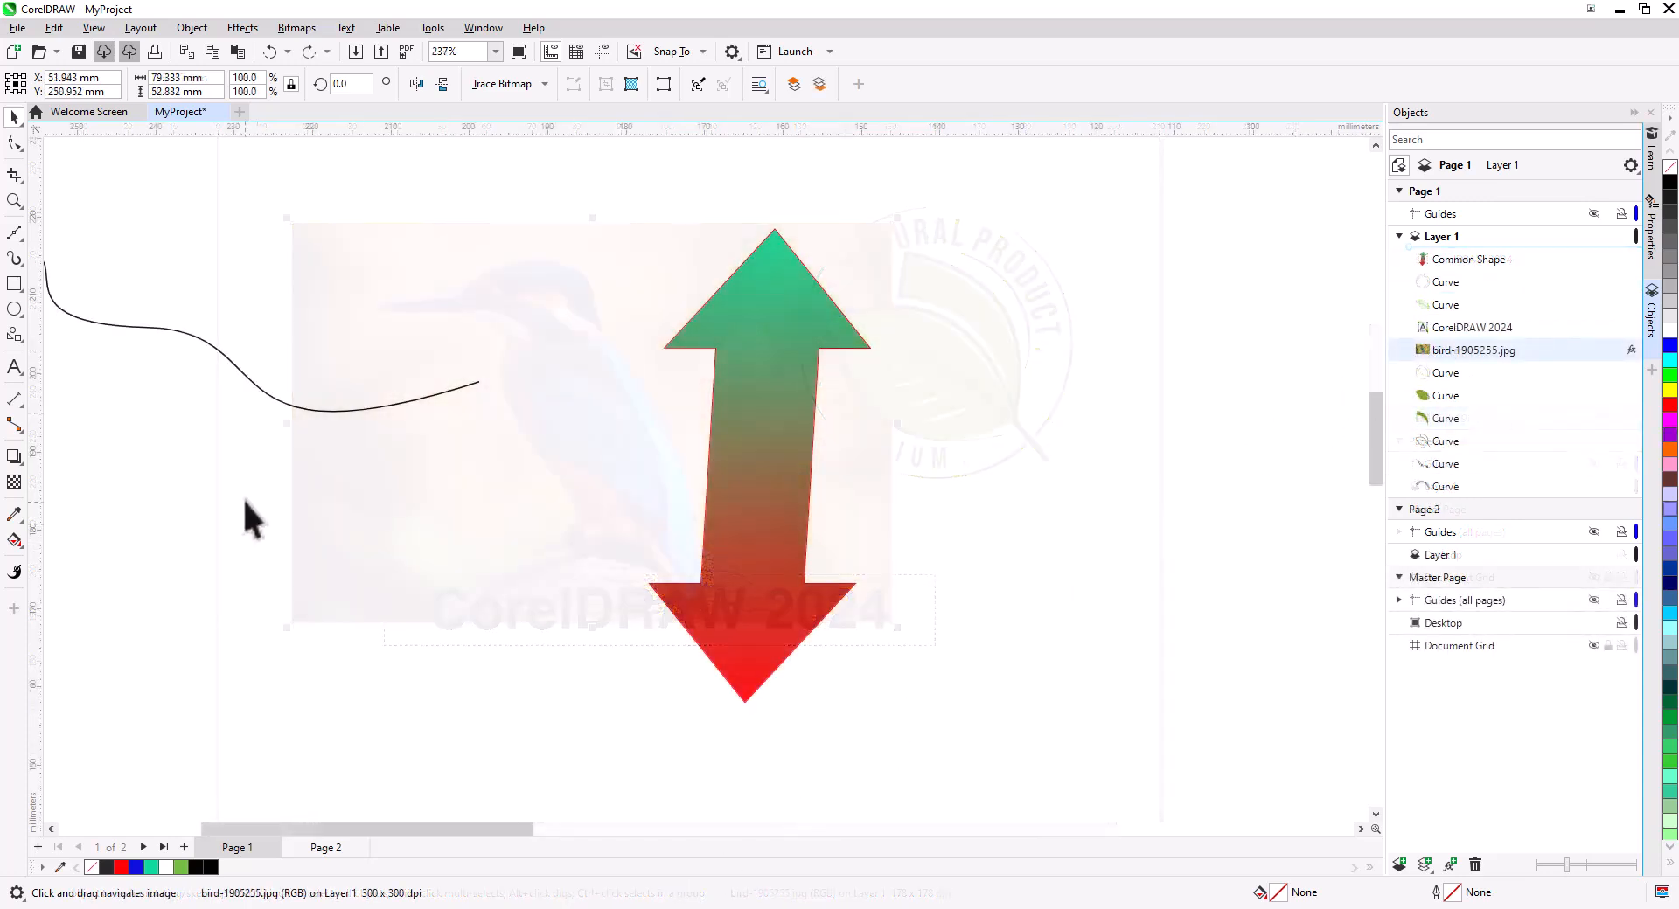
Add a drop shadow to the gradient arrow with the Shadow tool, dragging it down and to the right.
click(16, 461)
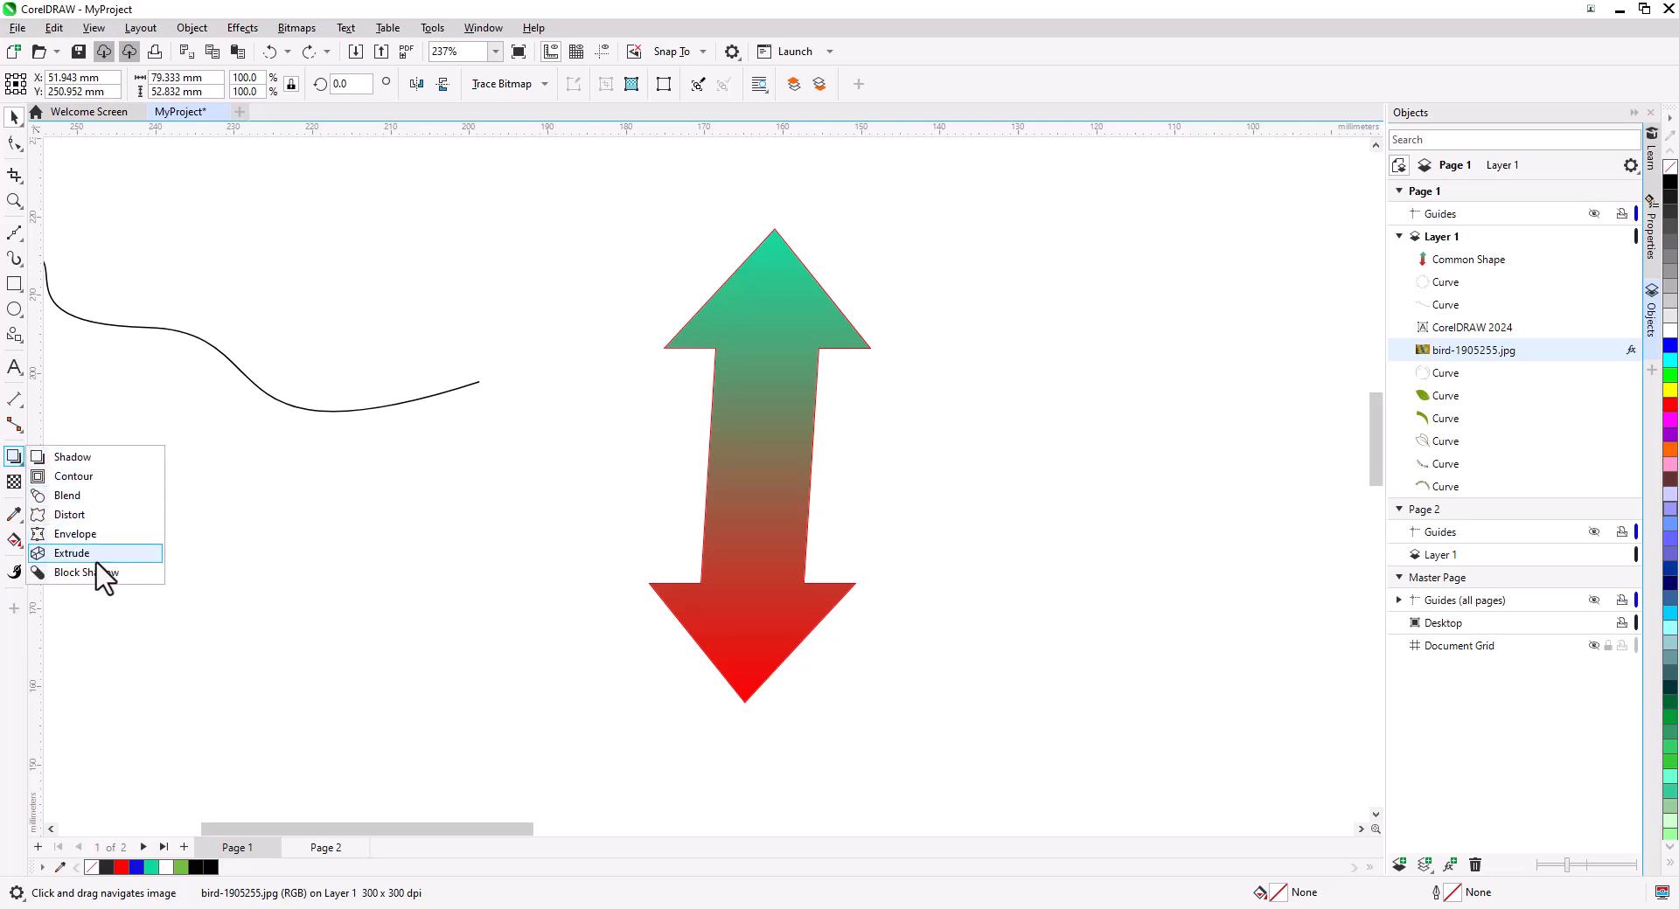
click(108, 460)
drag(775, 459, 1025, 700)
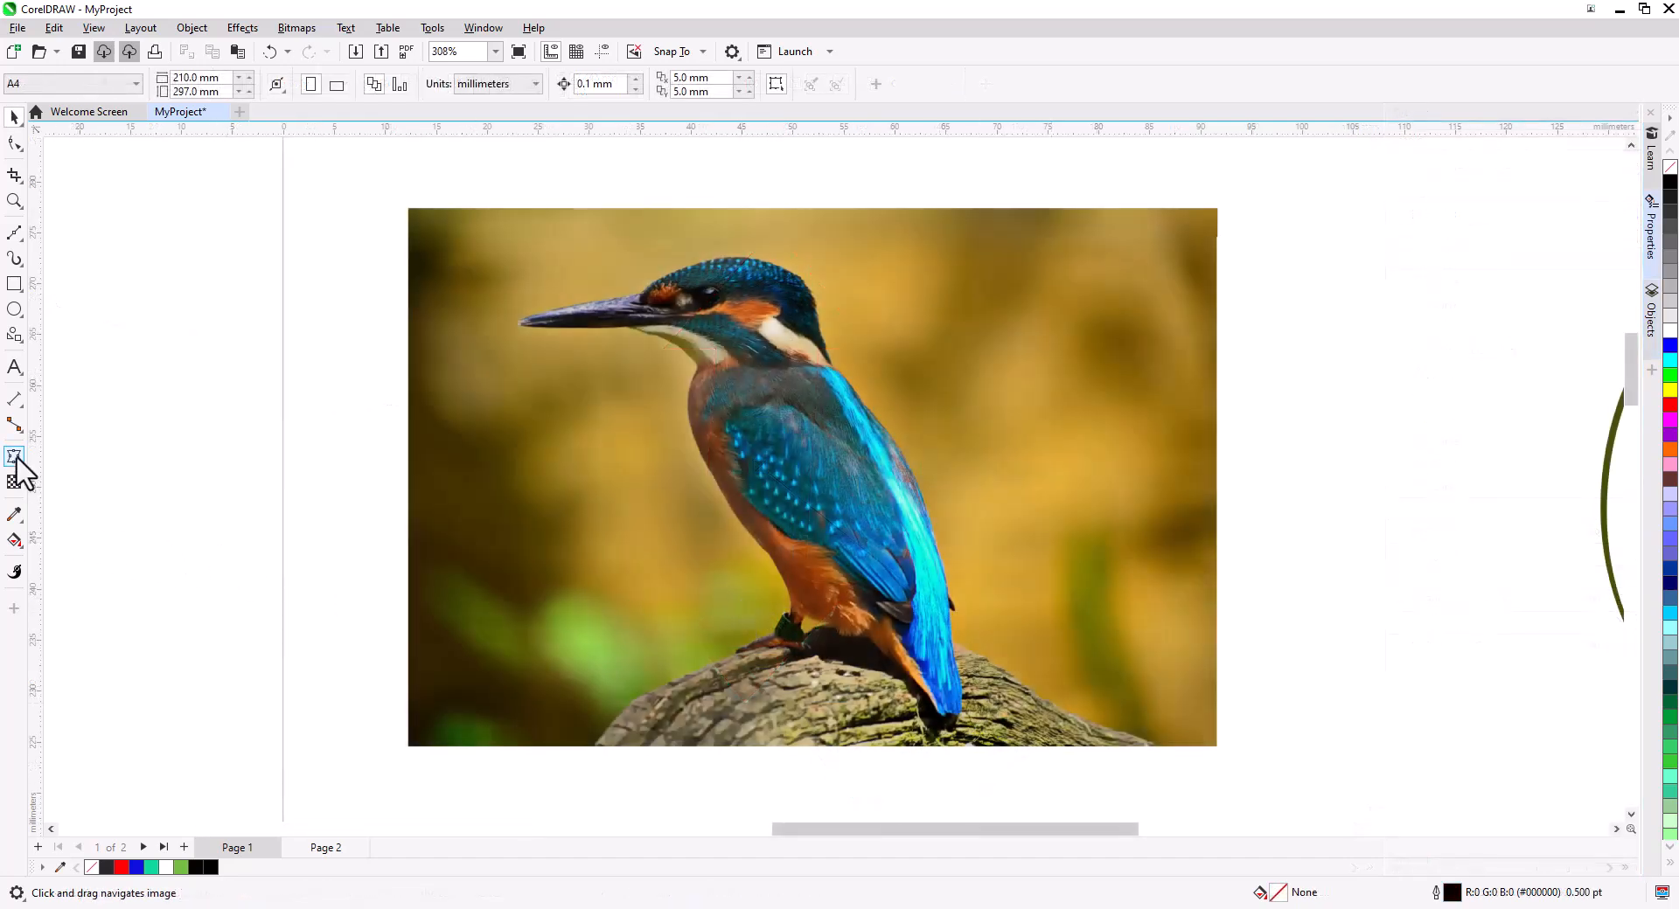
Try the Envelope tool on a shape, dragging its envelope nodes to distort it.
click(17, 459)
click(75, 533)
click(427, 493)
drag(410, 481, 619, 488)
drag(1217, 478, 959, 533)
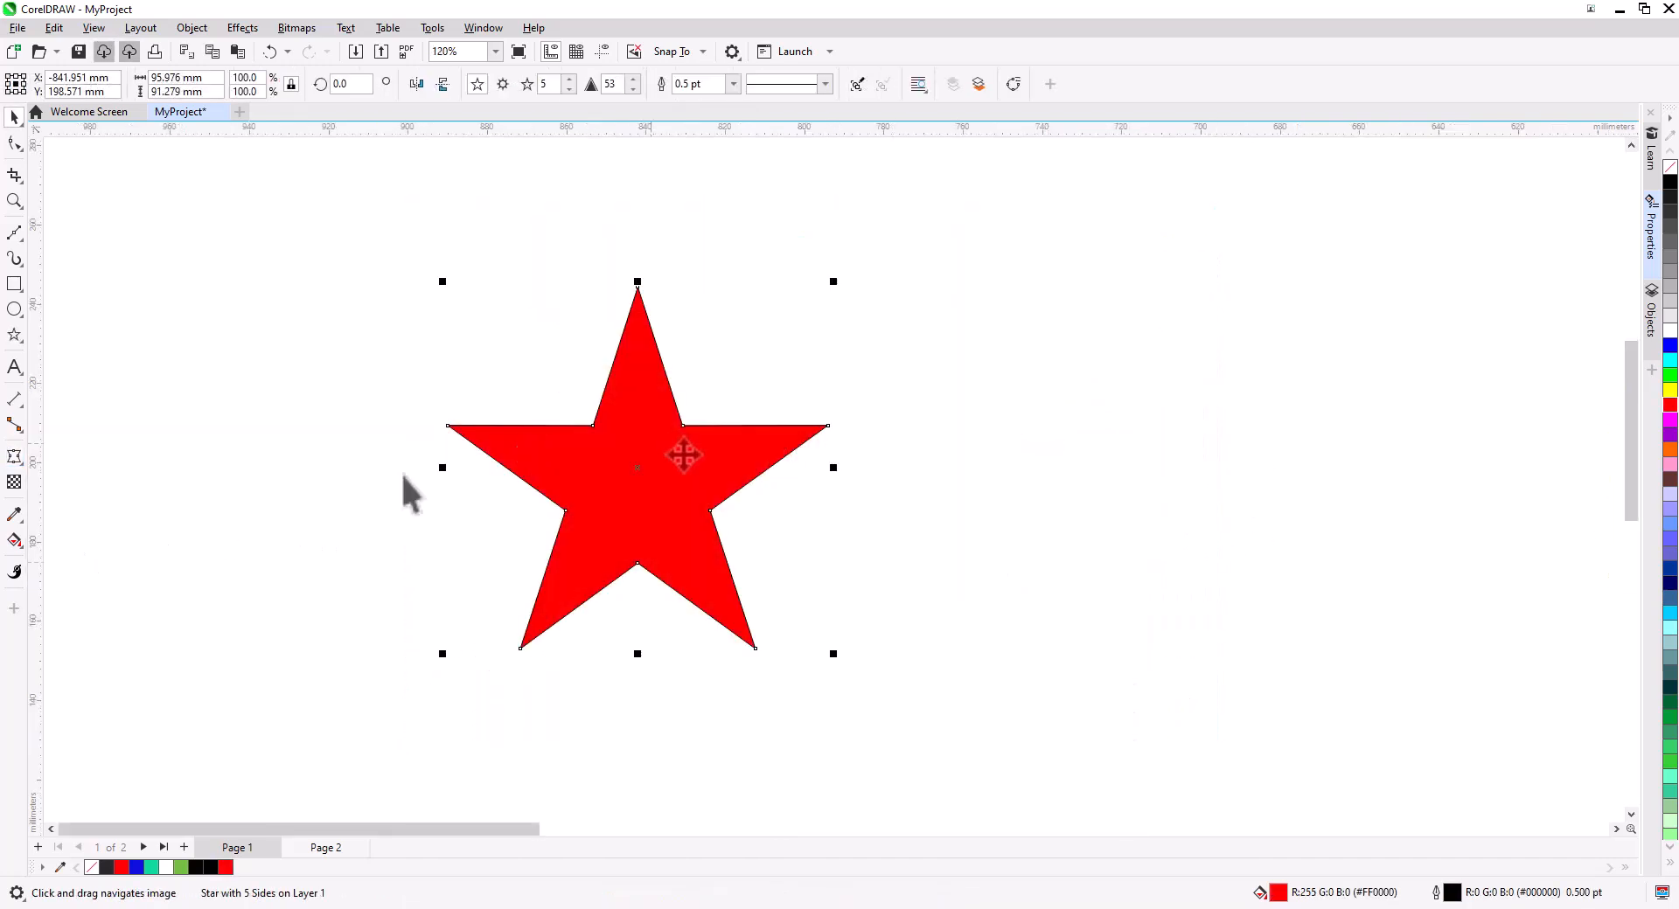
Apply the Extrude effect to the red star, dragging its depth out to the right.
click(15, 459)
click(16, 466)
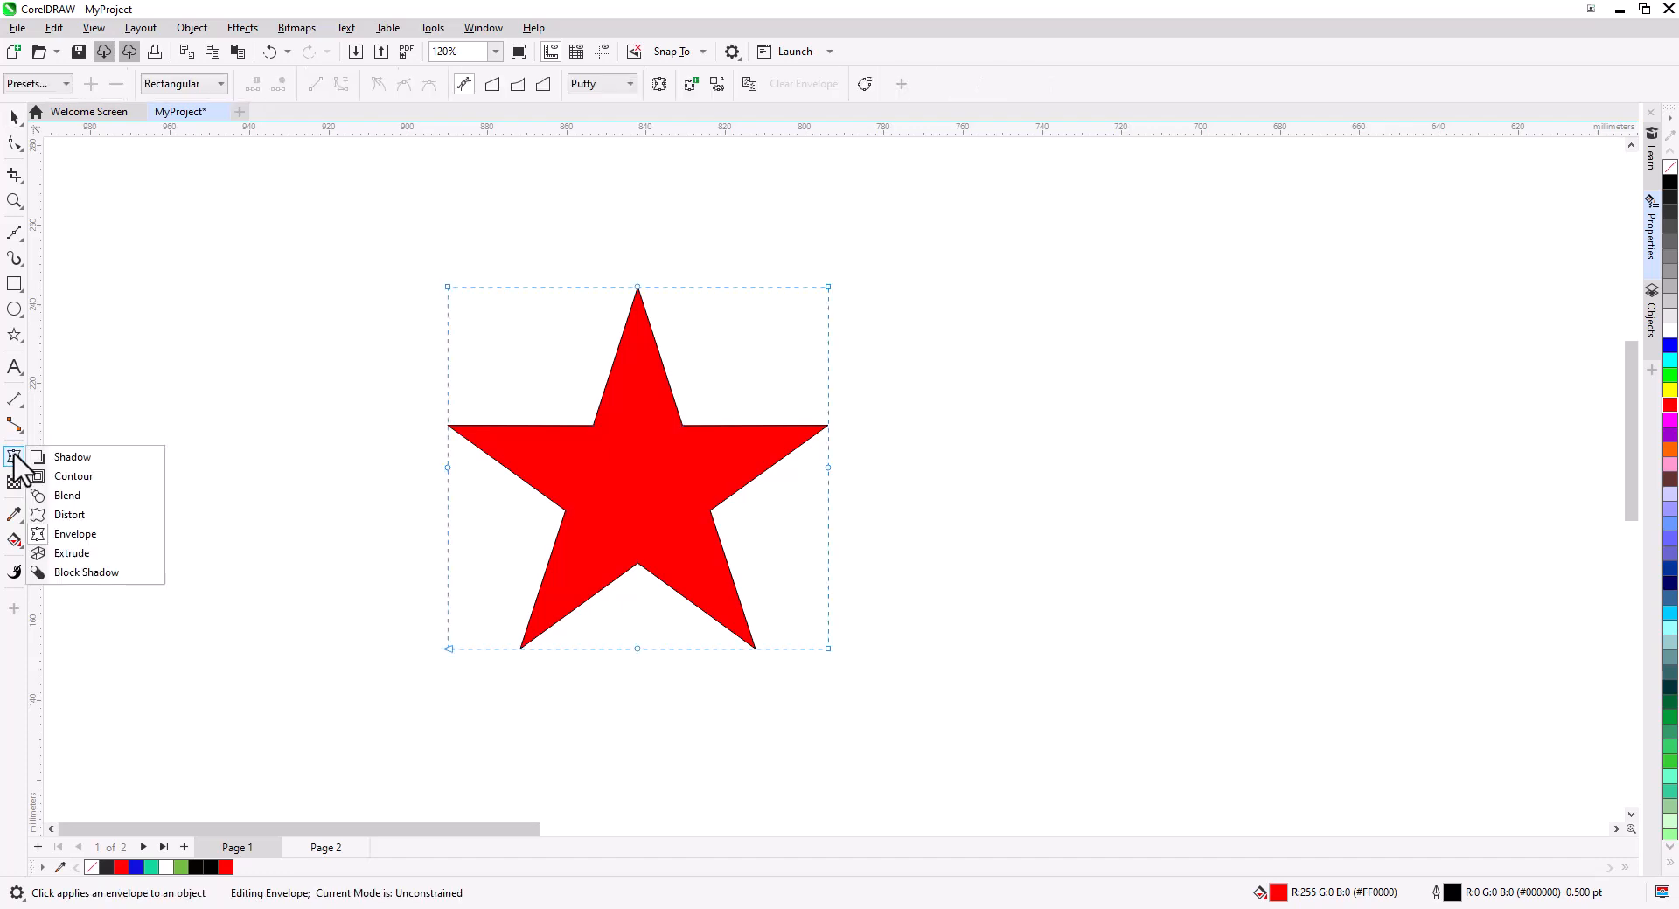
click(149, 554)
drag(637, 468, 1282, 450)
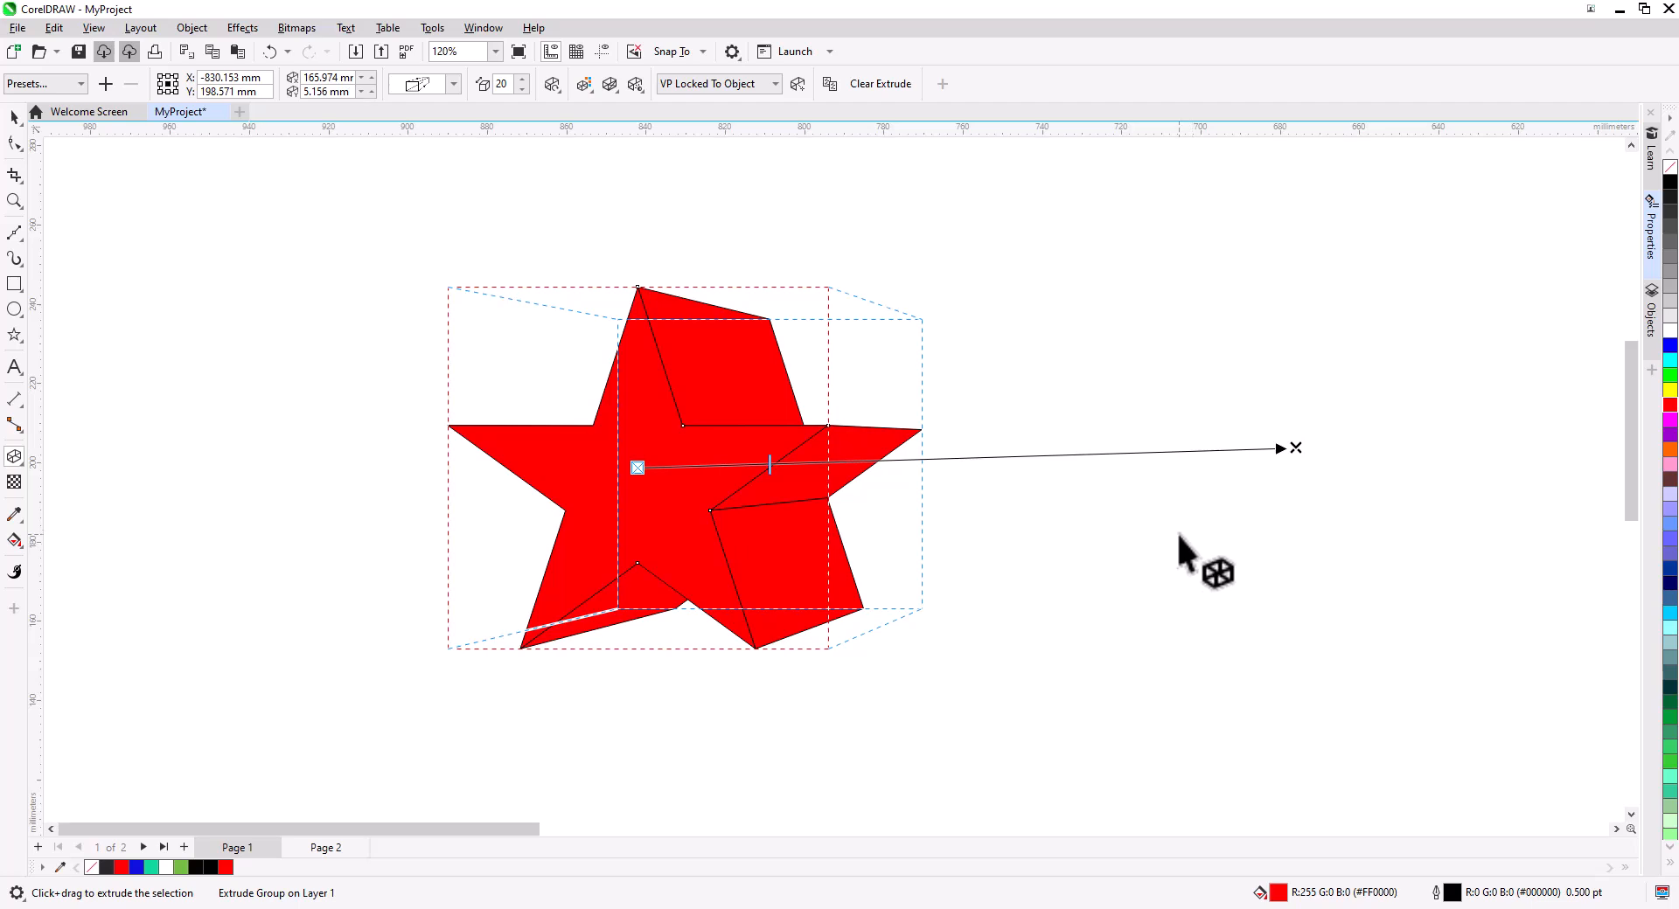
Reshape the extruded star by moving one of its nodes with the Shape tool.
key(F10)
drag(684, 425, 711, 392)
drag(710, 391, 710, 410)
click(798, 467)
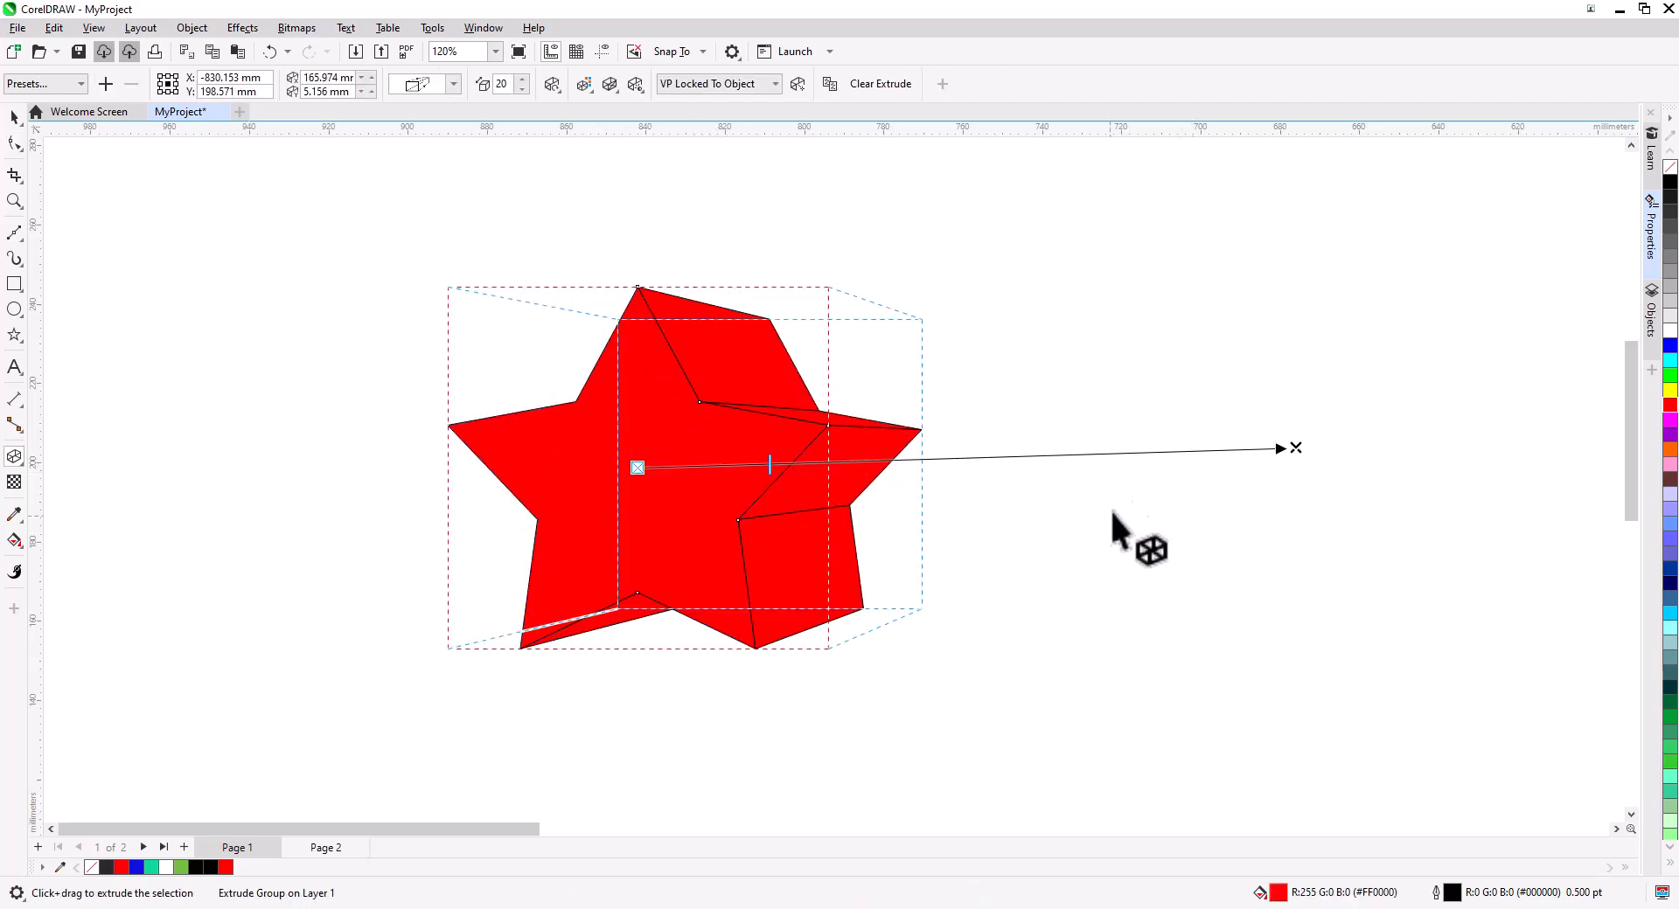
Move the extrusion's vanishing point toward the upper right, setting the depth to 46.
drag(1298, 448, 1058, 704)
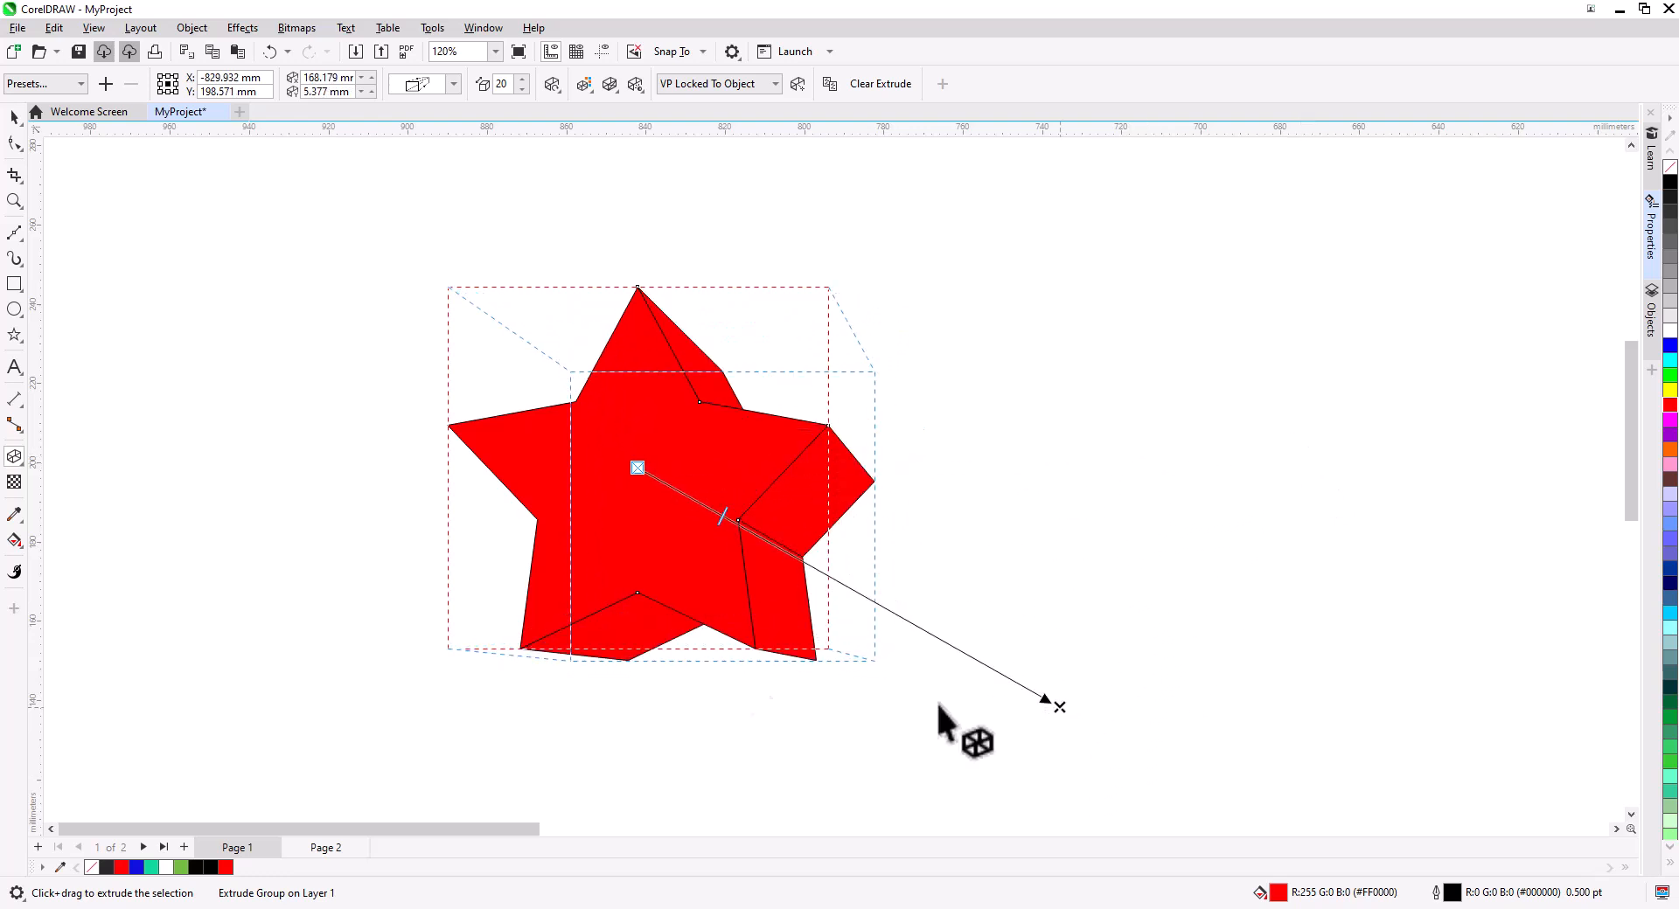
drag(739, 544, 832, 579)
drag(1059, 706, 1080, 348)
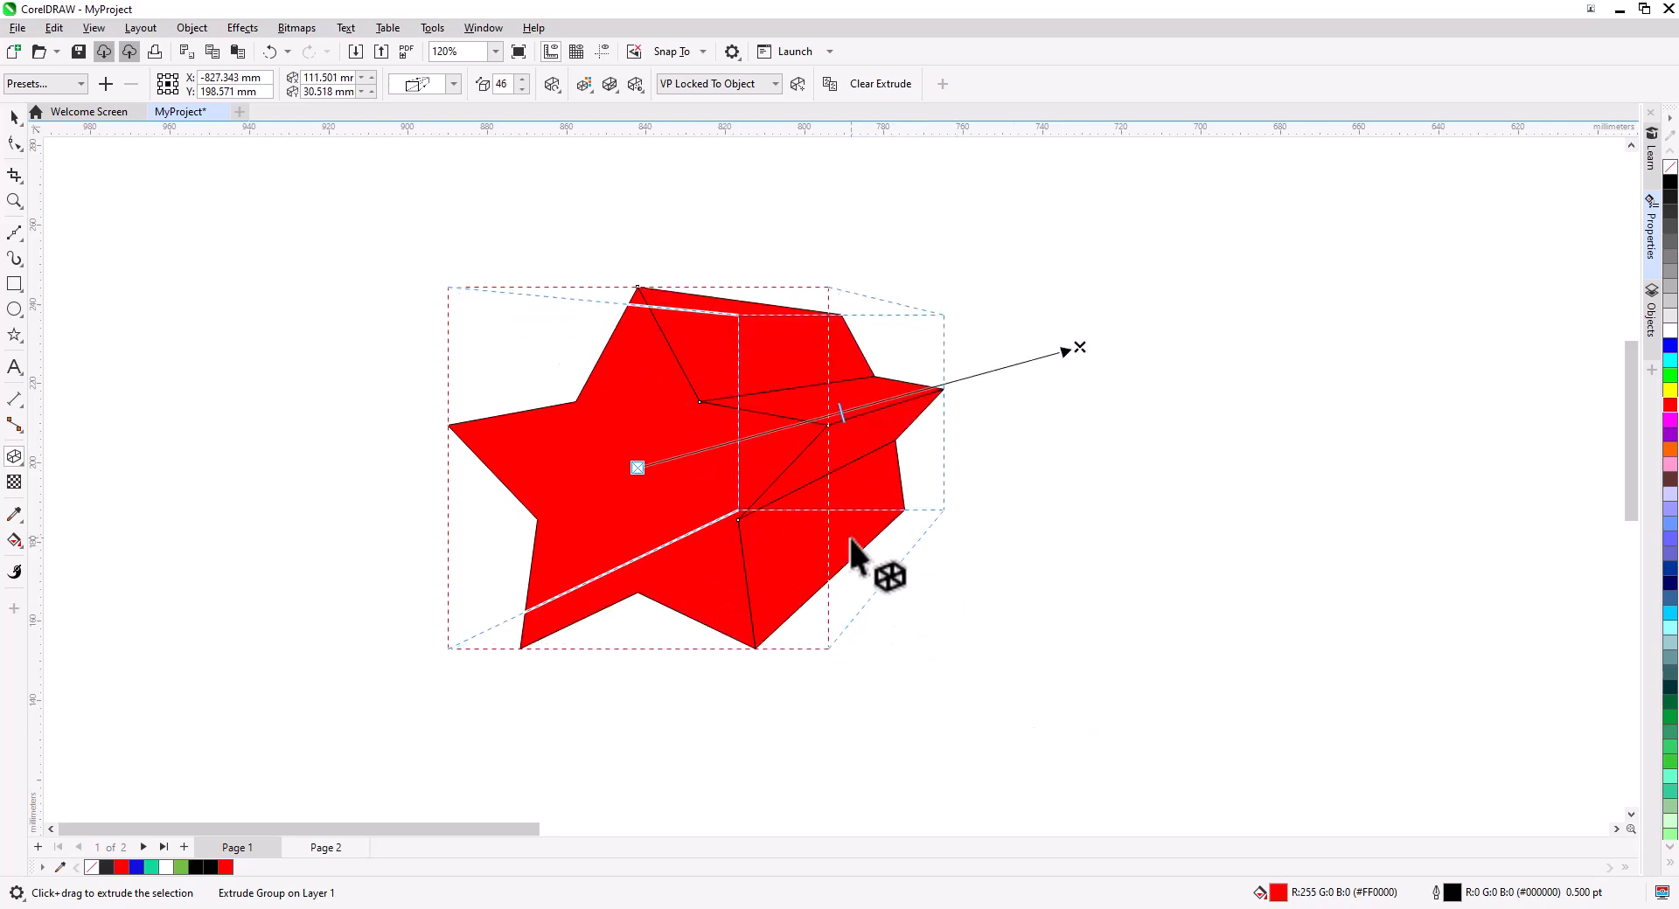
Rotate the extruded star in 3D using its rotation circle.
click(772, 403)
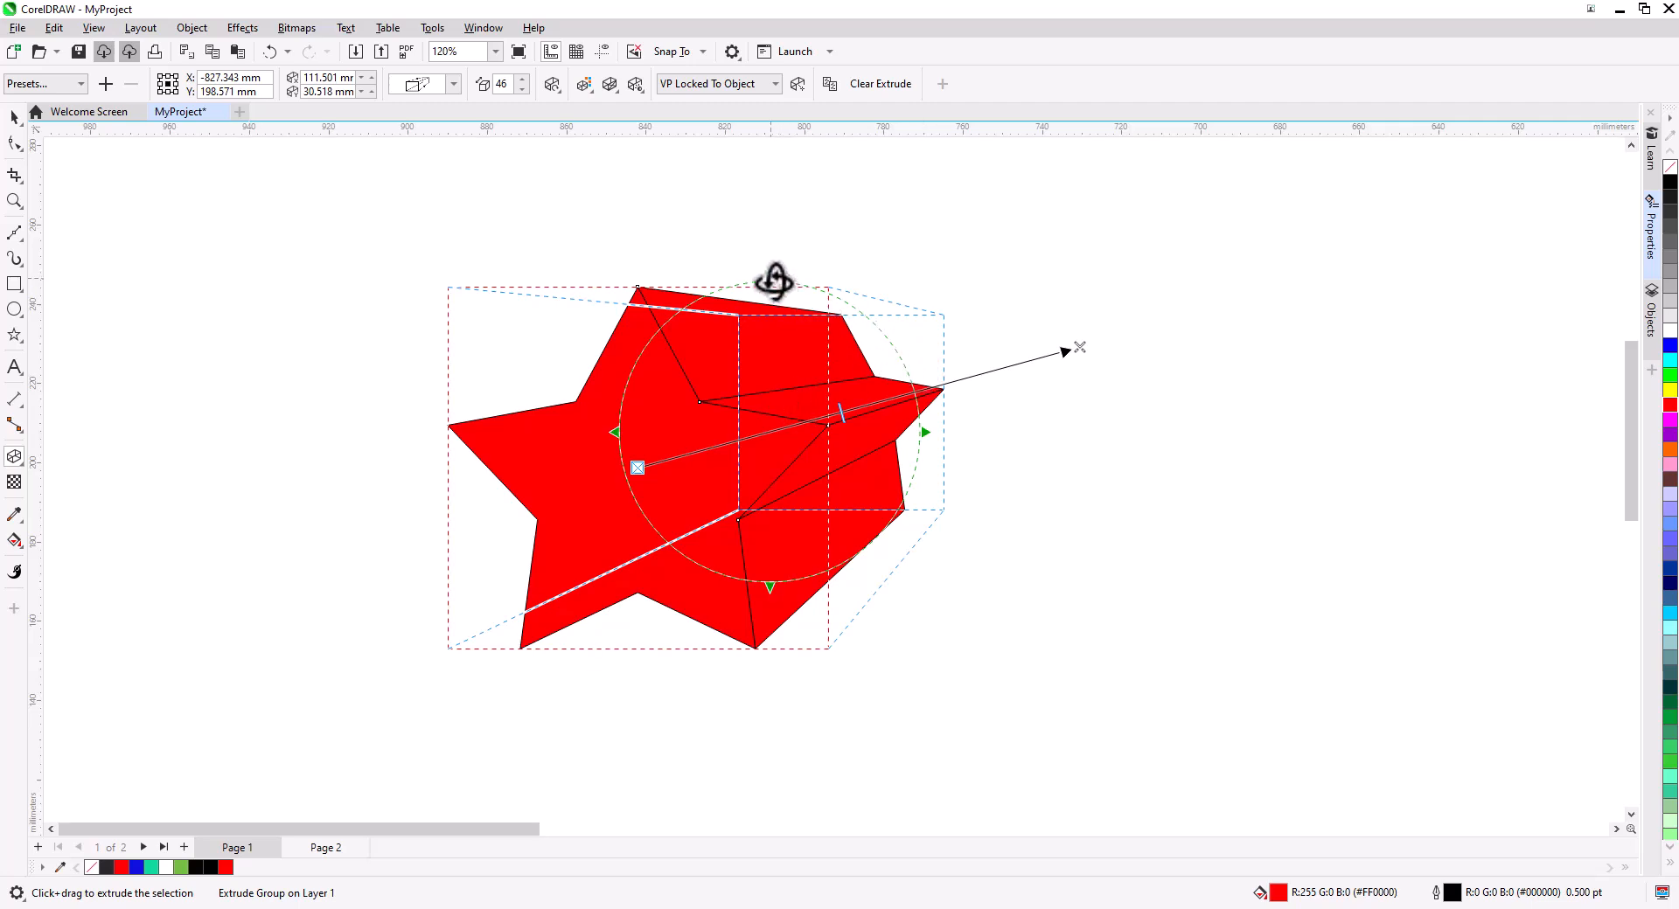
drag(769, 292, 796, 544)
drag(1145, 418, 1142, 437)
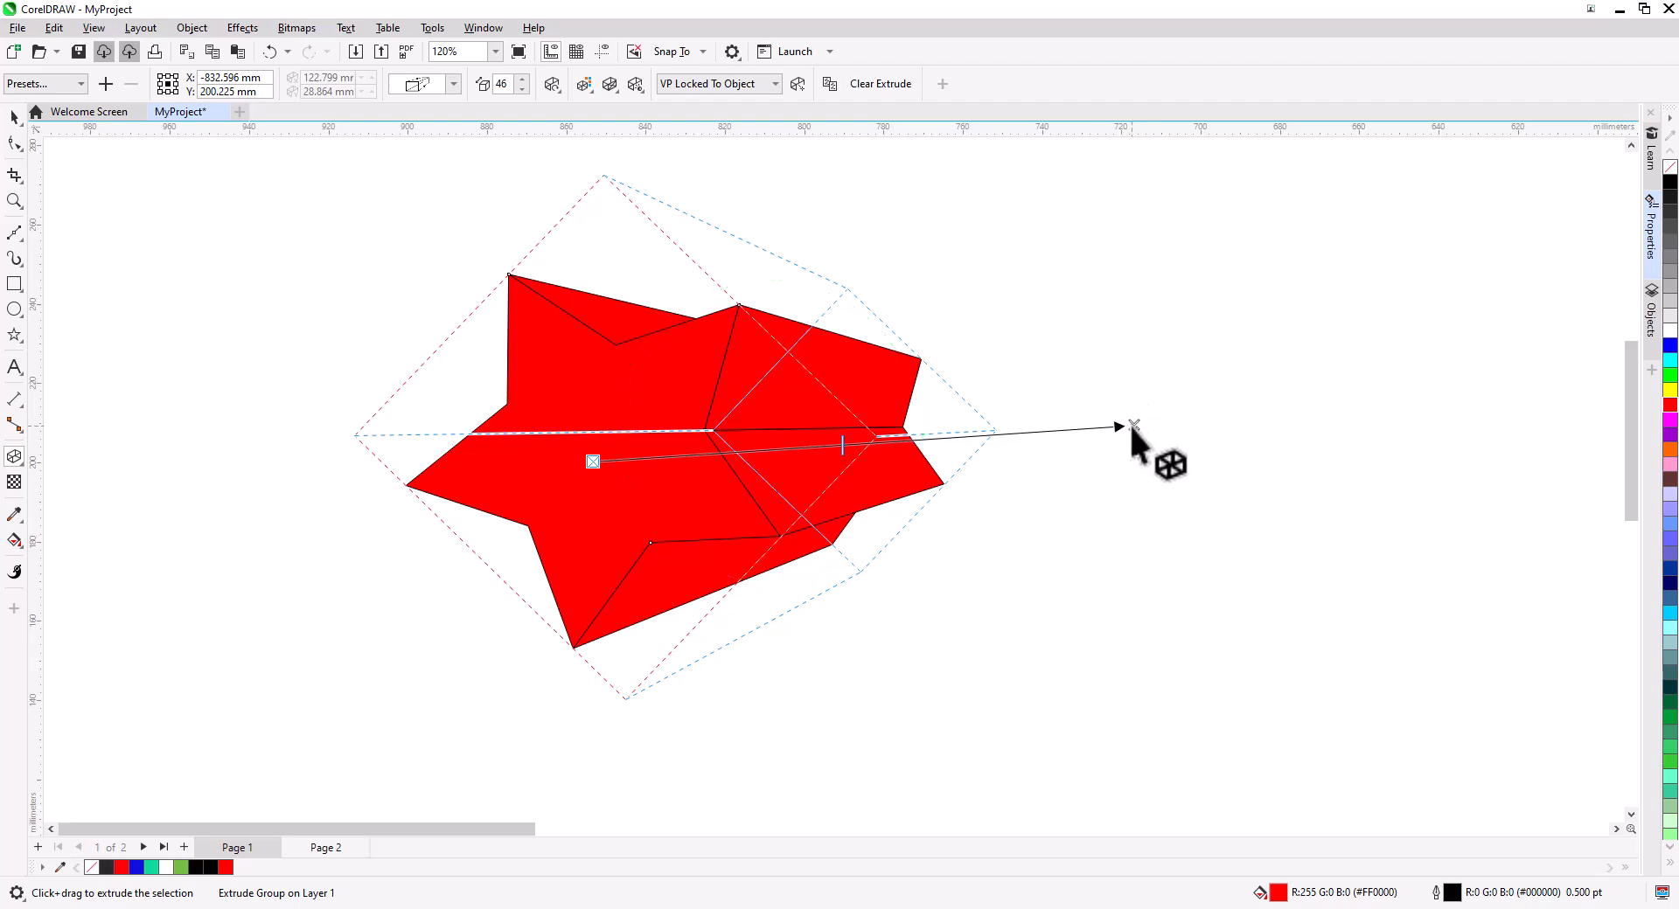
Rotate the extruded star further with the extrusion rotation control.
click(454, 83)
click(457, 103)
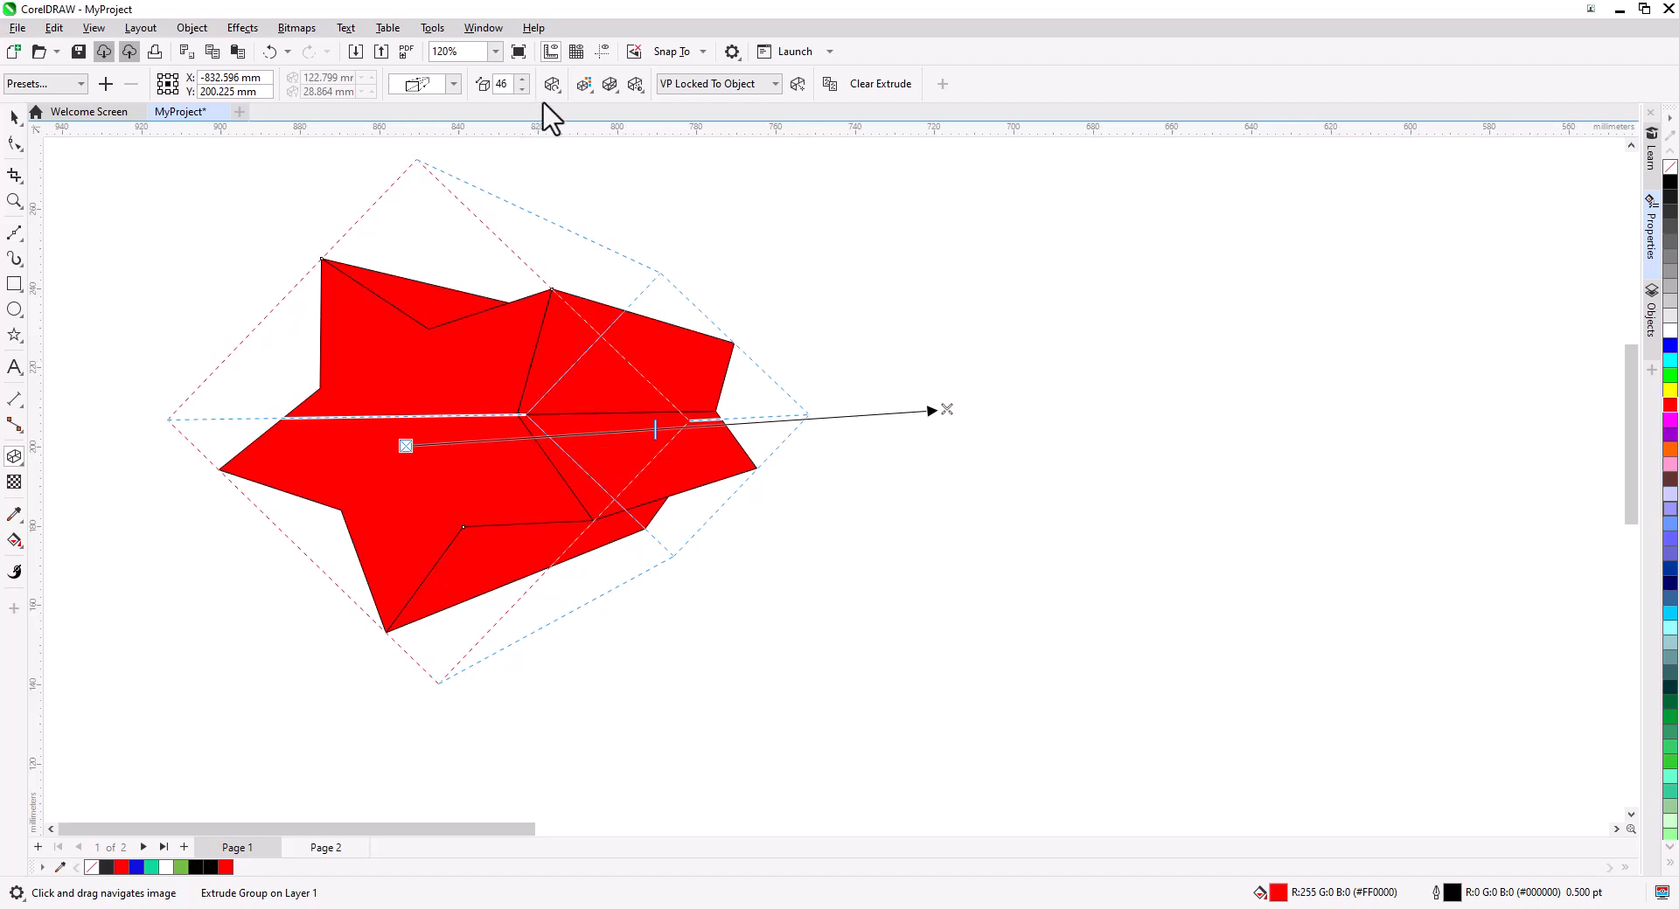
click(552, 84)
drag(629, 179, 717, 377)
Give the extrusion a solid fill of C15 M100 Y69 K5, then switch it to a shaded fill.
click(584, 84)
click(617, 127)
click(645, 170)
click(703, 276)
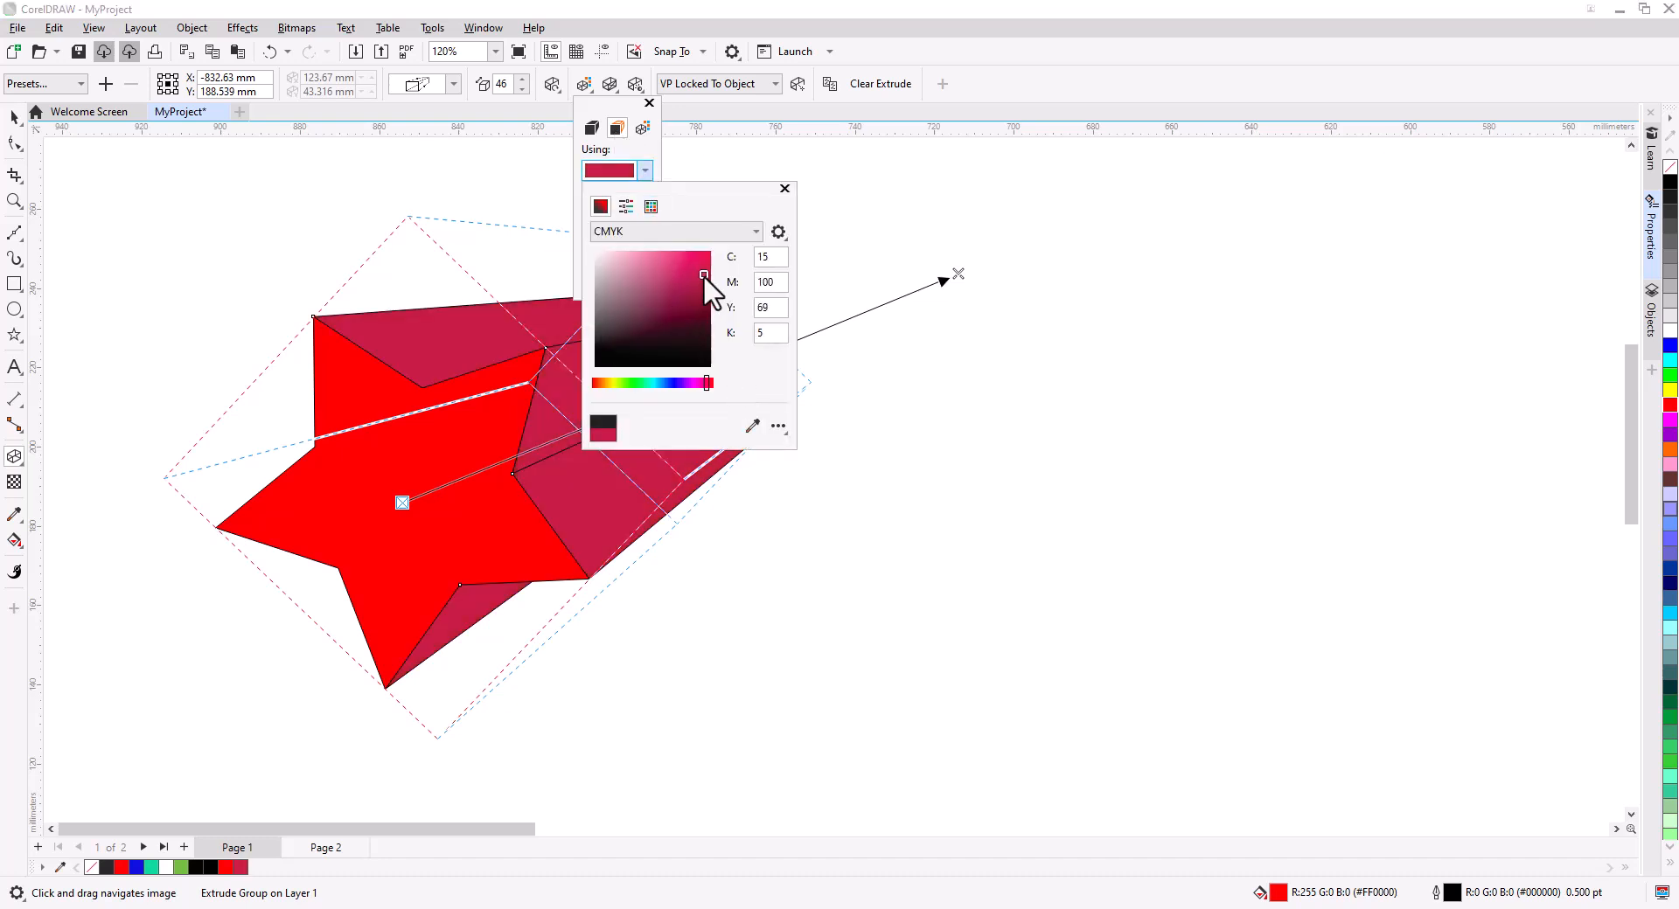
click(642, 128)
Add a bevel to the extruded star.
click(611, 84)
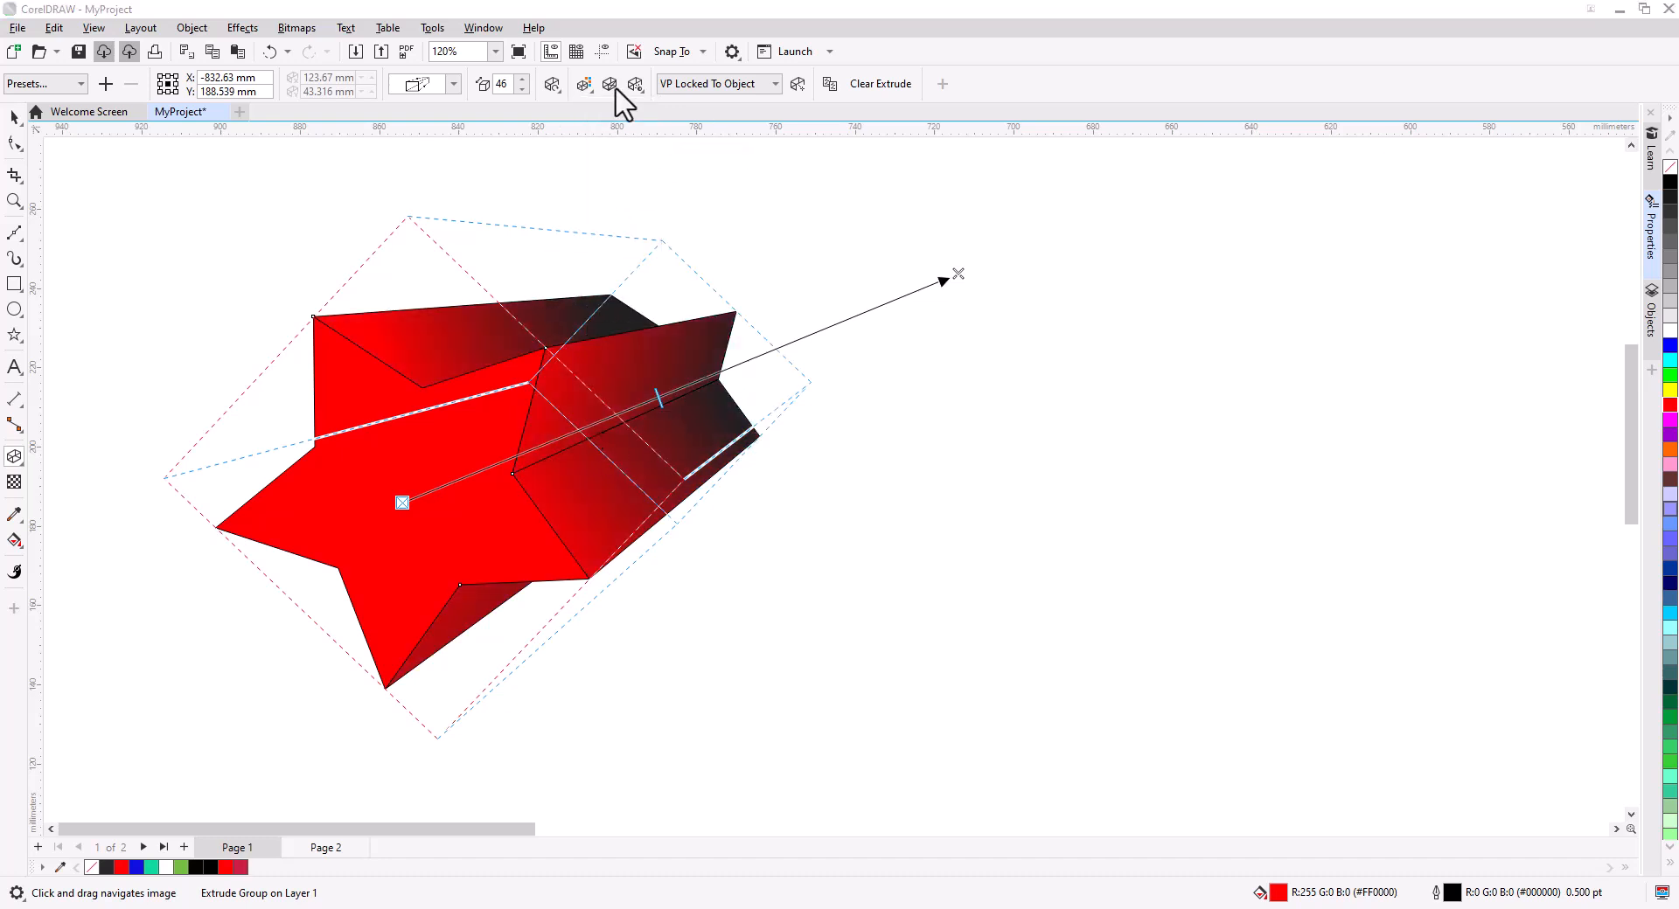
click(614, 124)
drag(653, 217, 650, 211)
Turn on extrusion lights 1 and 2 and reposition a light on the lighting cube.
click(636, 84)
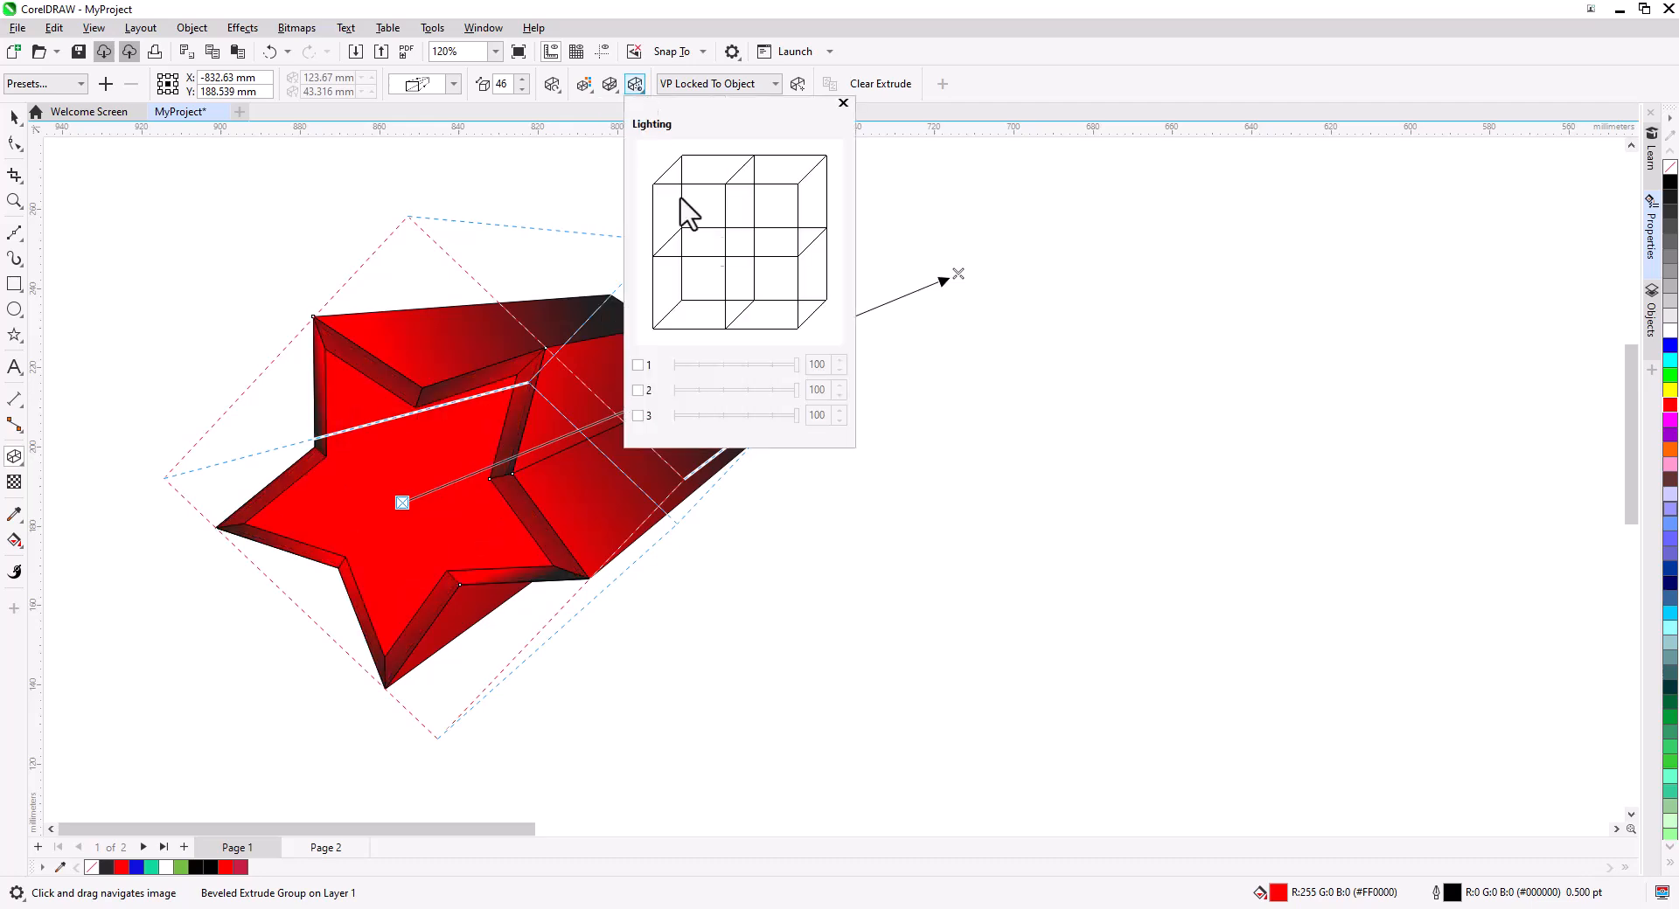
click(638, 365)
click(638, 390)
mouse_move(766, 252)
mouse_down()
mouse_move(775, 192)
mouse_move(680, 300)
mouse_move(794, 253)
mouse_move(797, 196)
mouse_up()
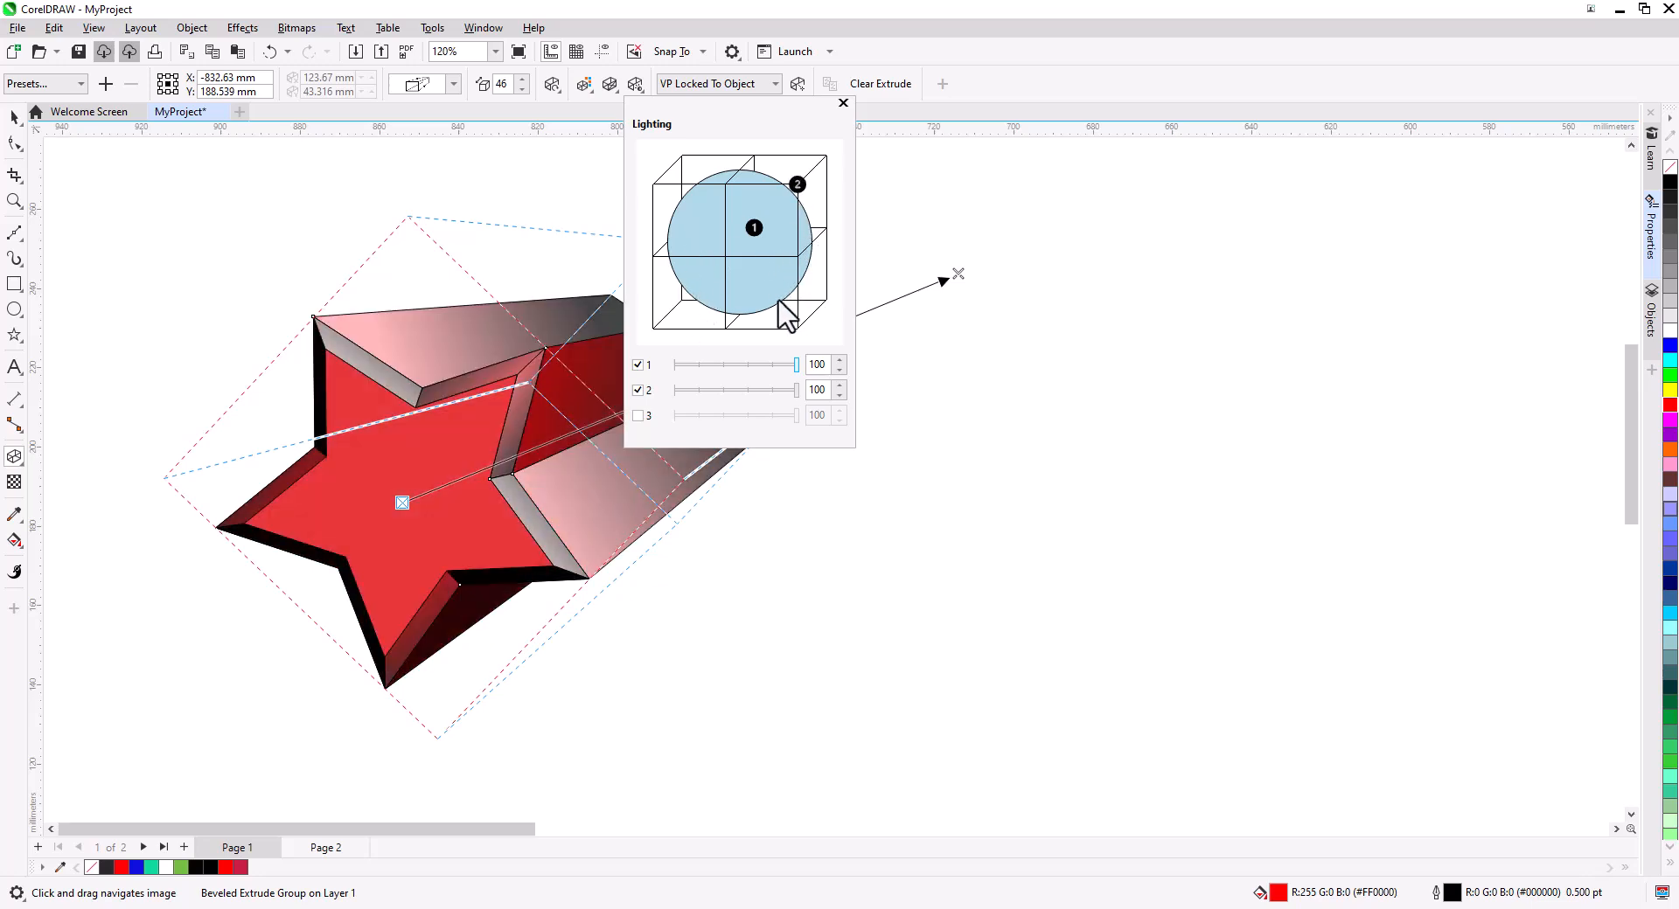
Clear the extrusion from the star and return to the Pick tool.
click(873, 89)
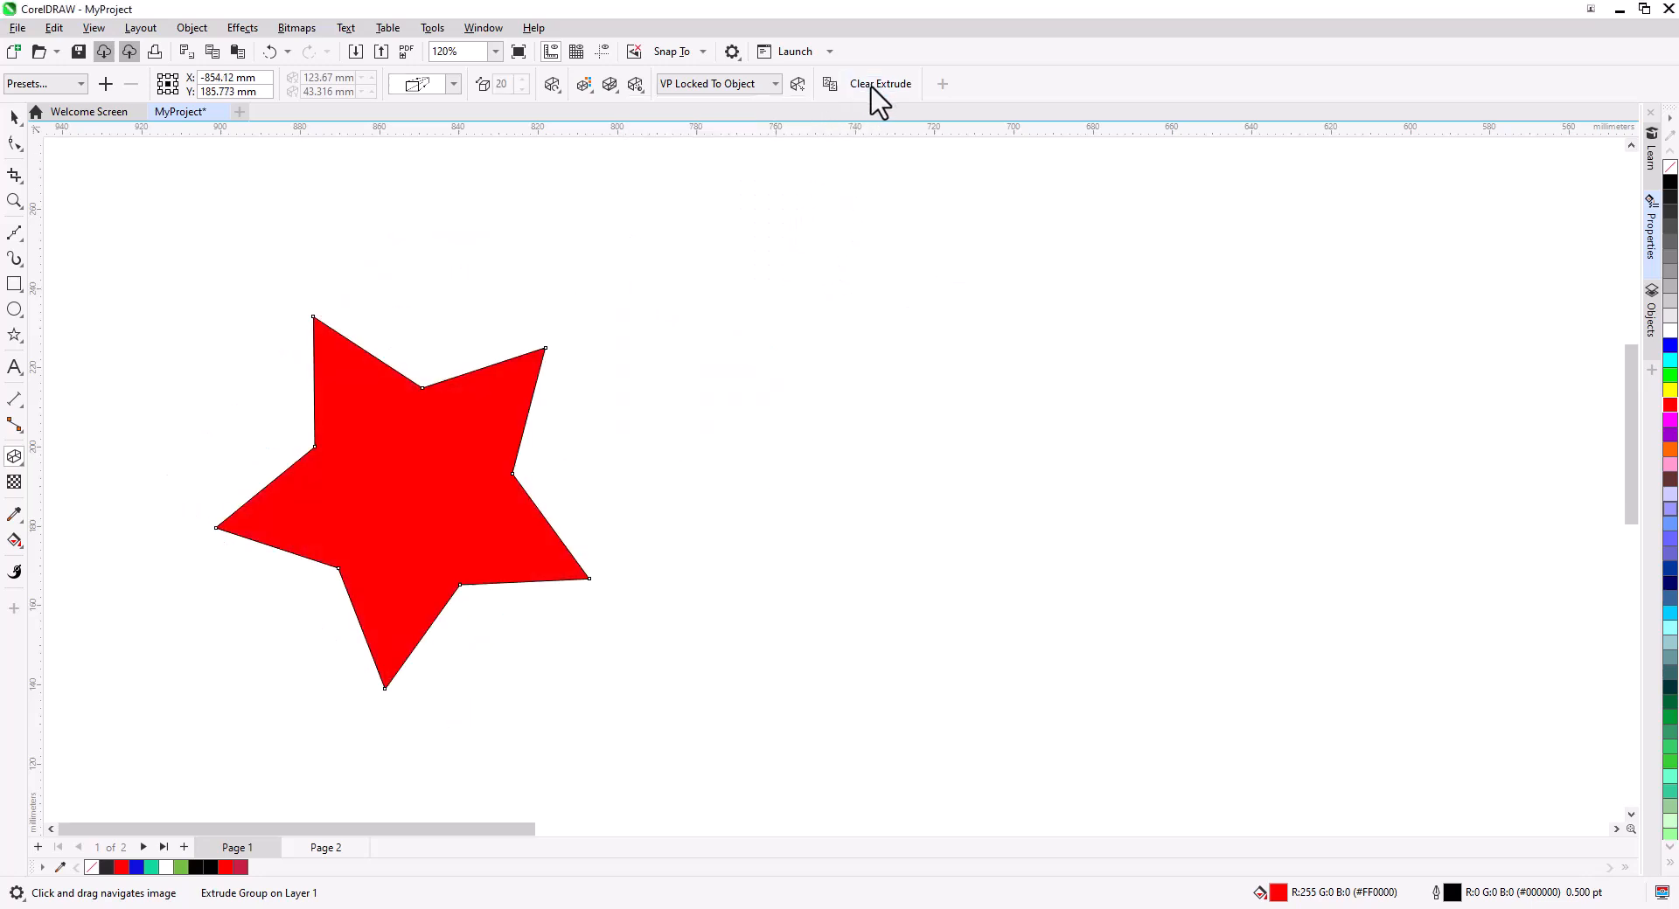
click(15, 117)
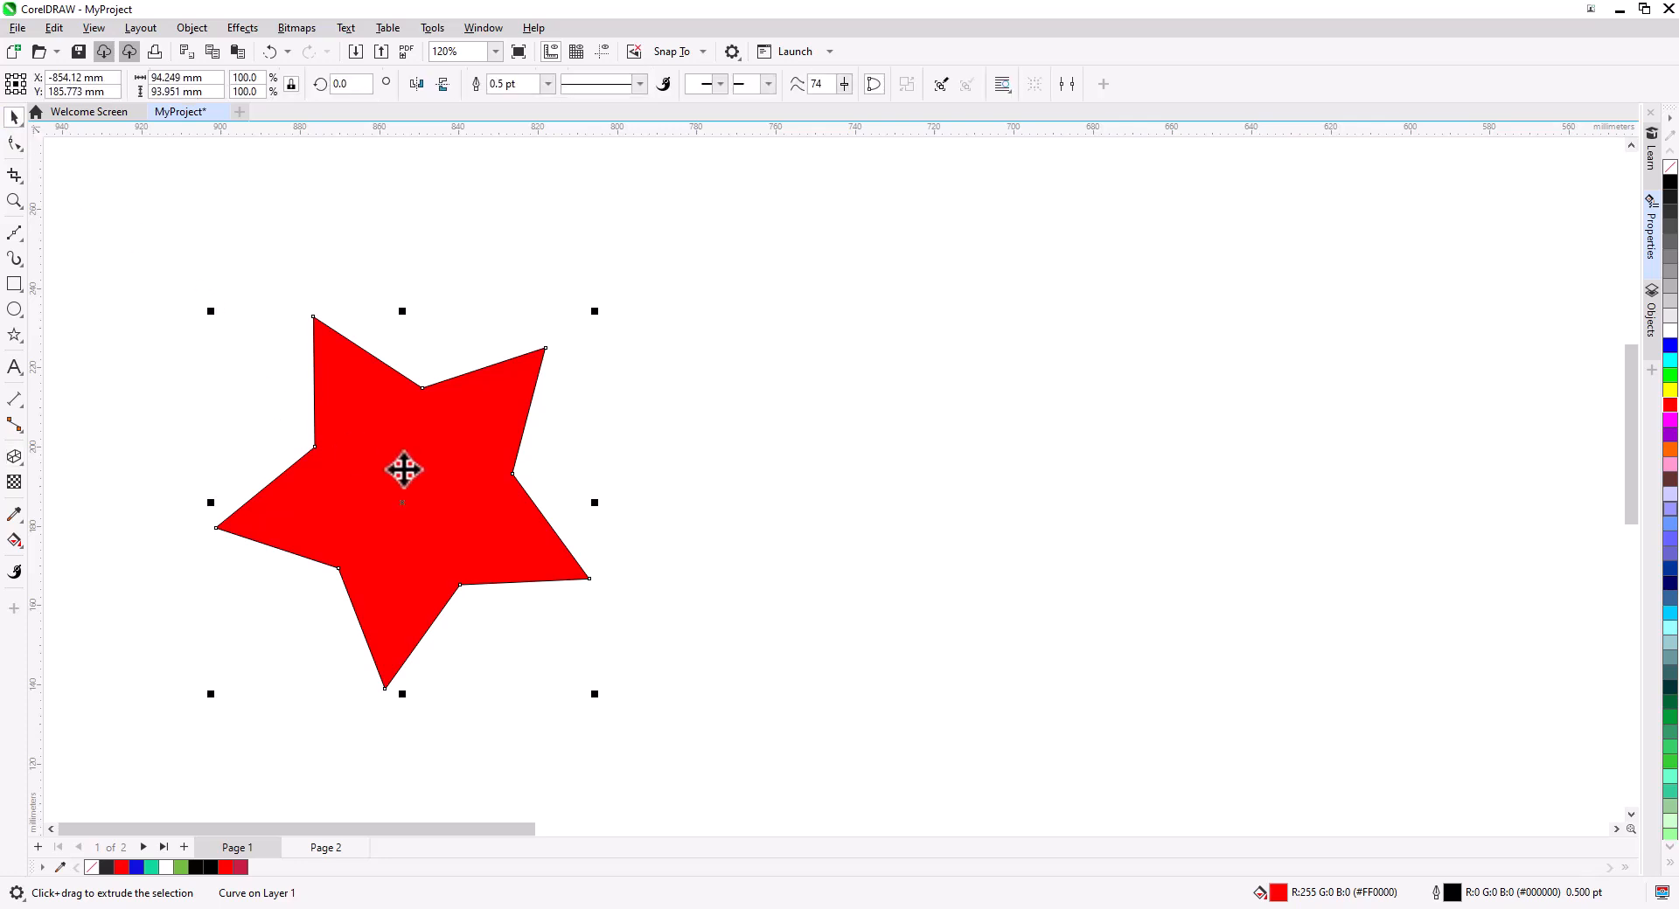
Open Save As and choose SVG - Scalable Vector Graphics as the file type for MyProject.
click(17, 29)
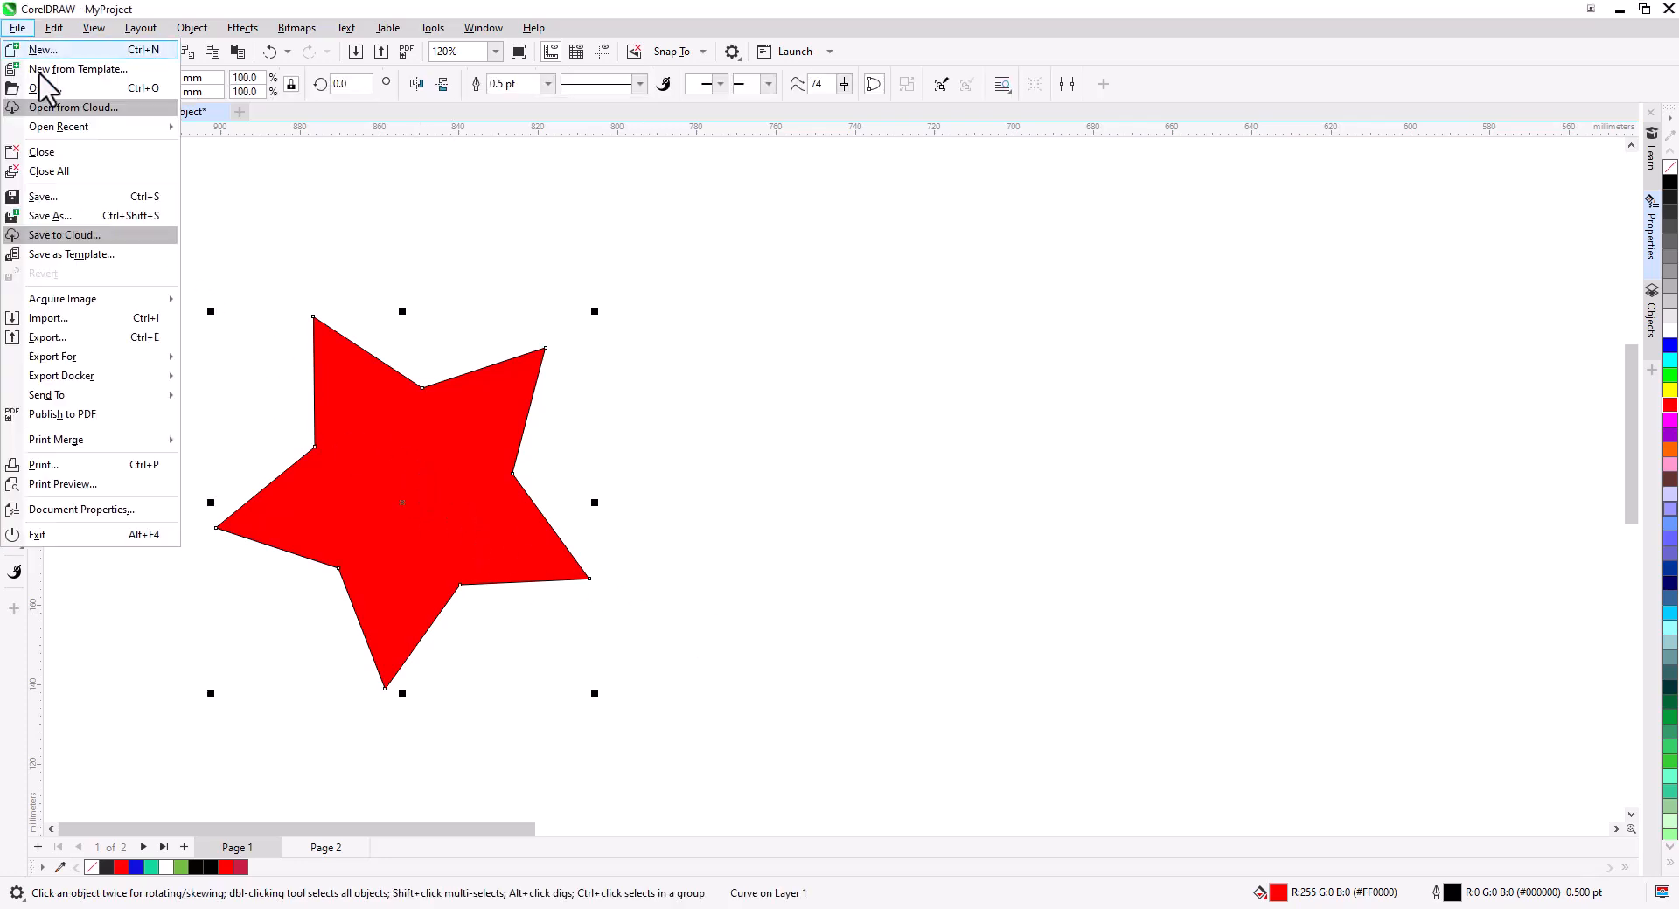
click(76, 216)
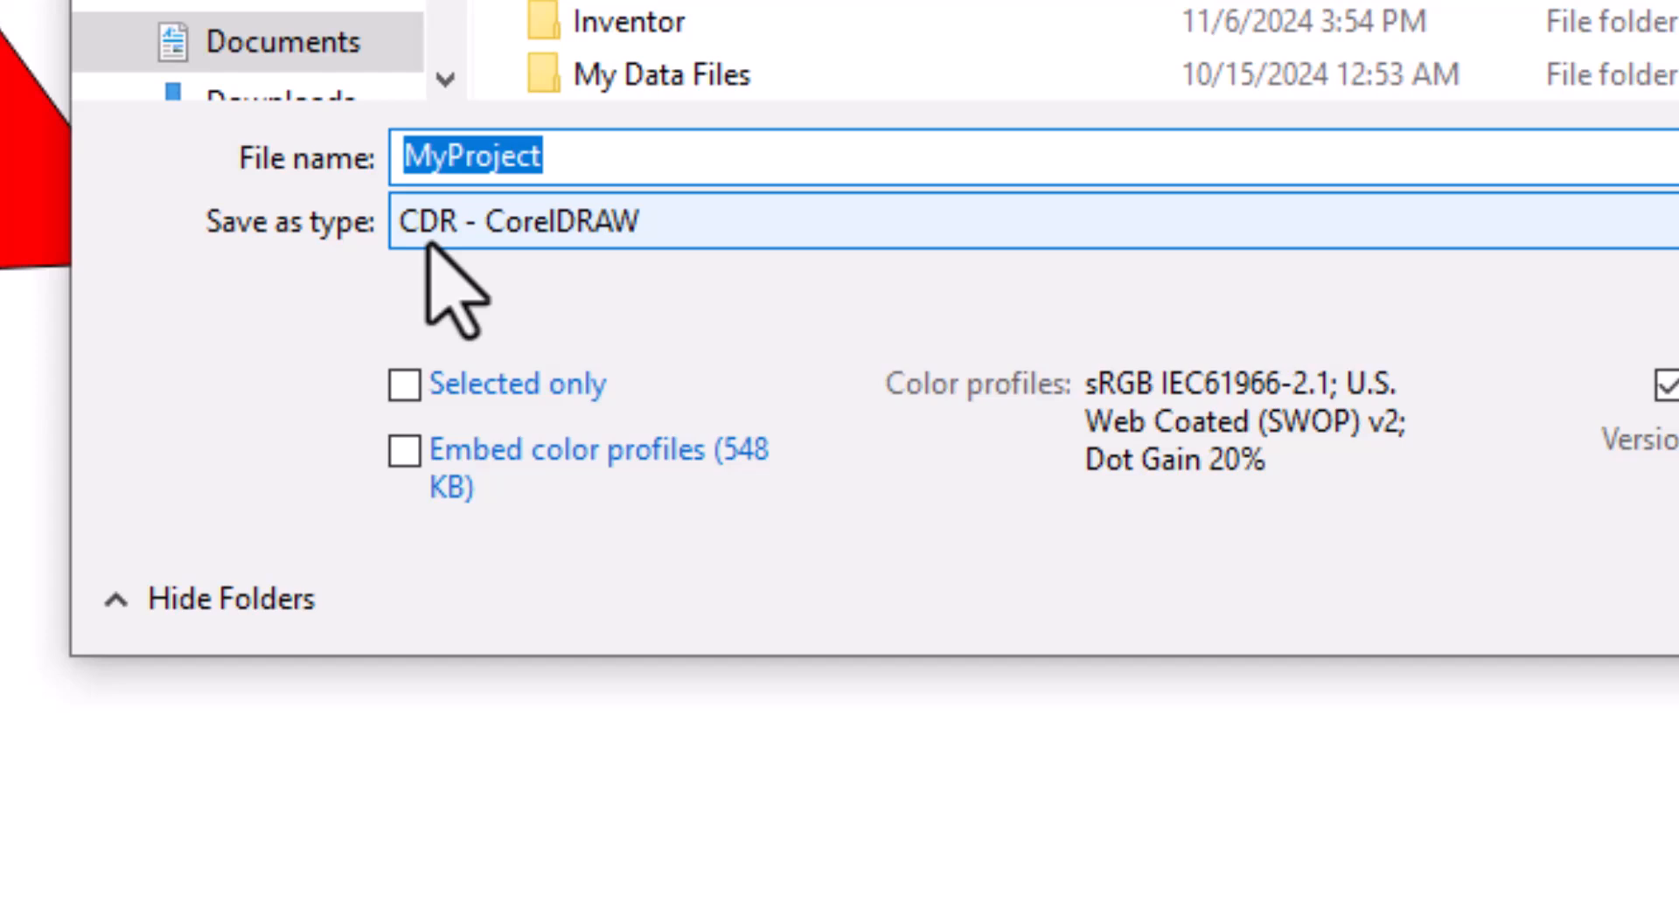
click(656, 229)
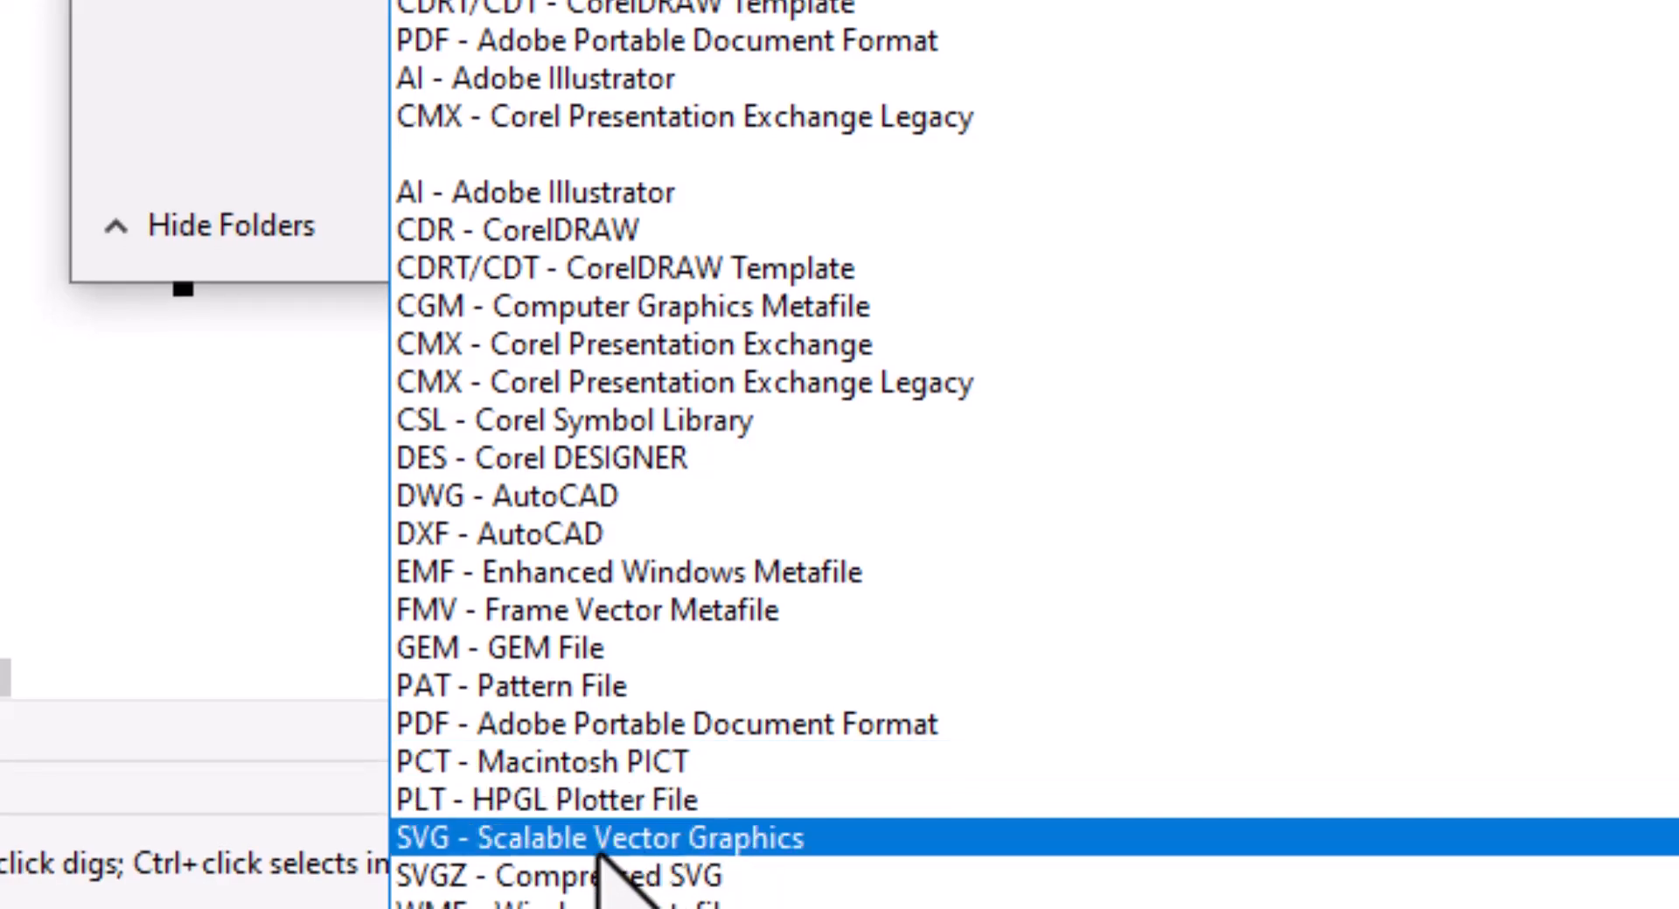
click(603, 840)
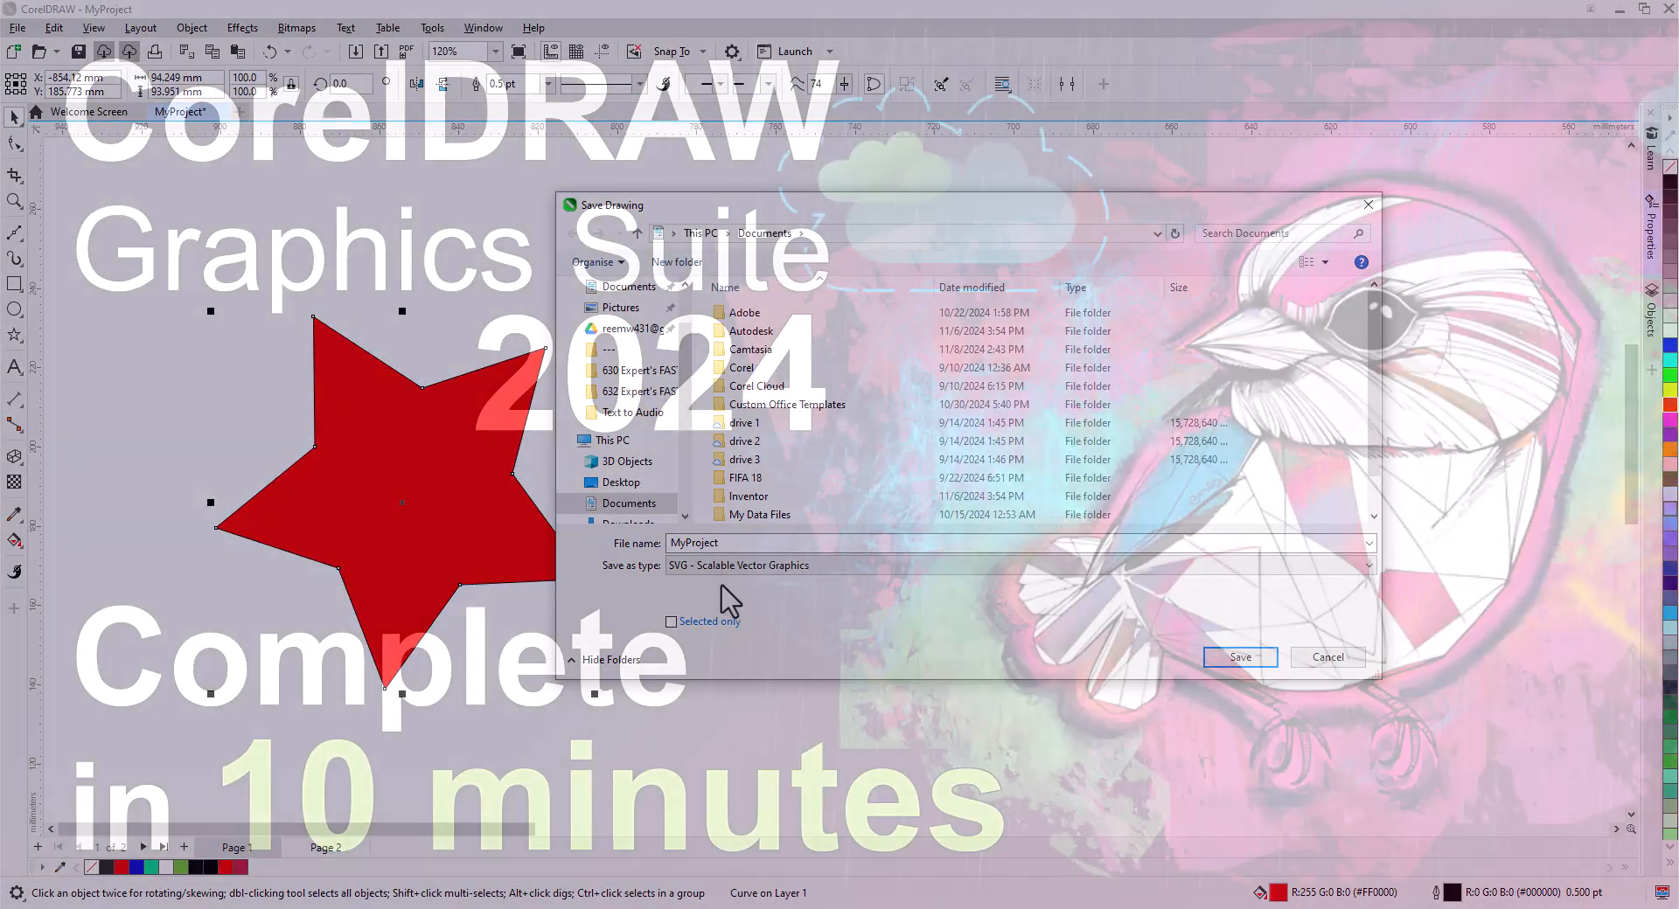